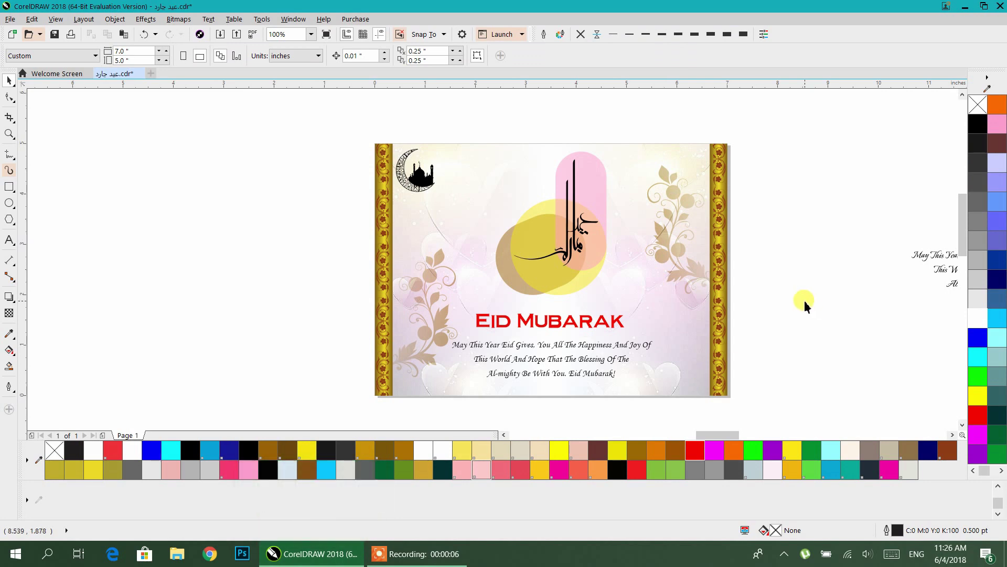
Step: Look over the current Eid Mubarak card and the finished card designs laid out beside the page
scroll(737, 239, down, 2)
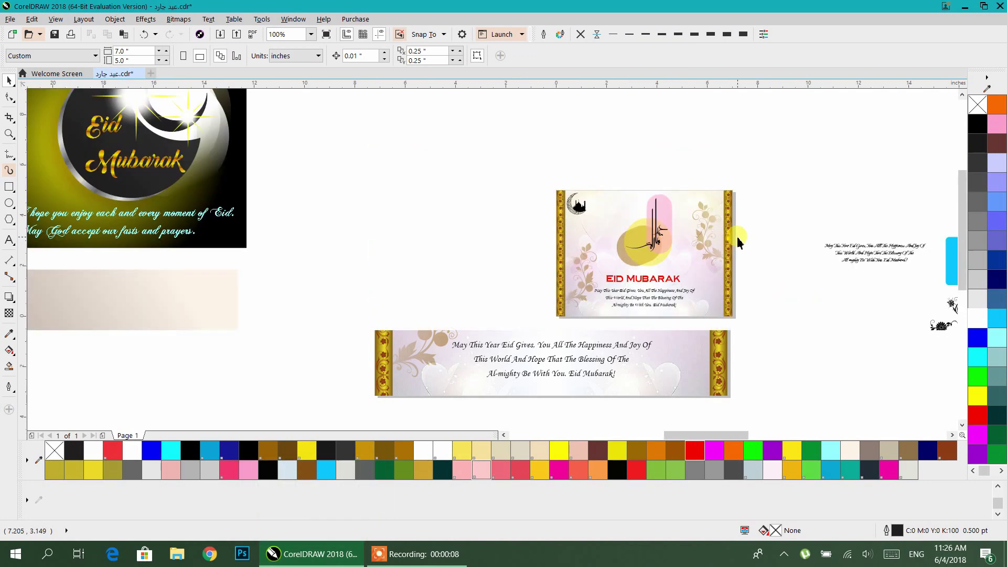
drag(738, 265, 664, 256)
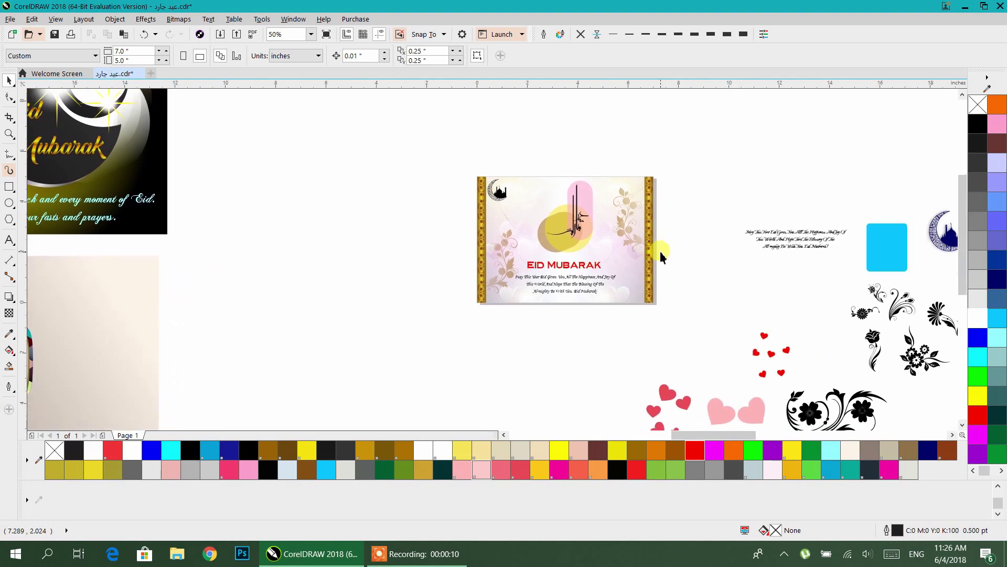
scroll(579, 263, down, 2)
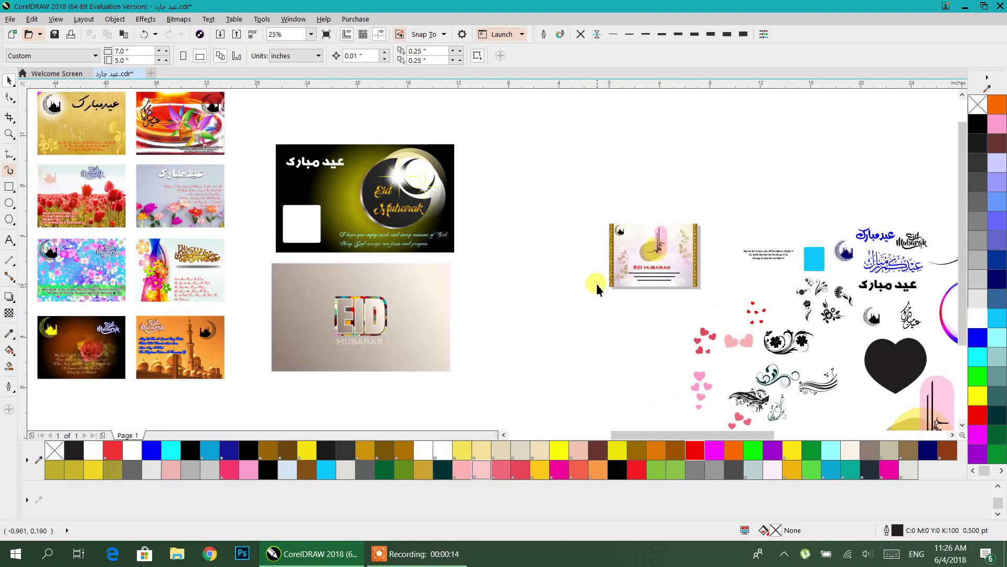
drag(364, 258, 636, 285)
drag(430, 297, 572, 297)
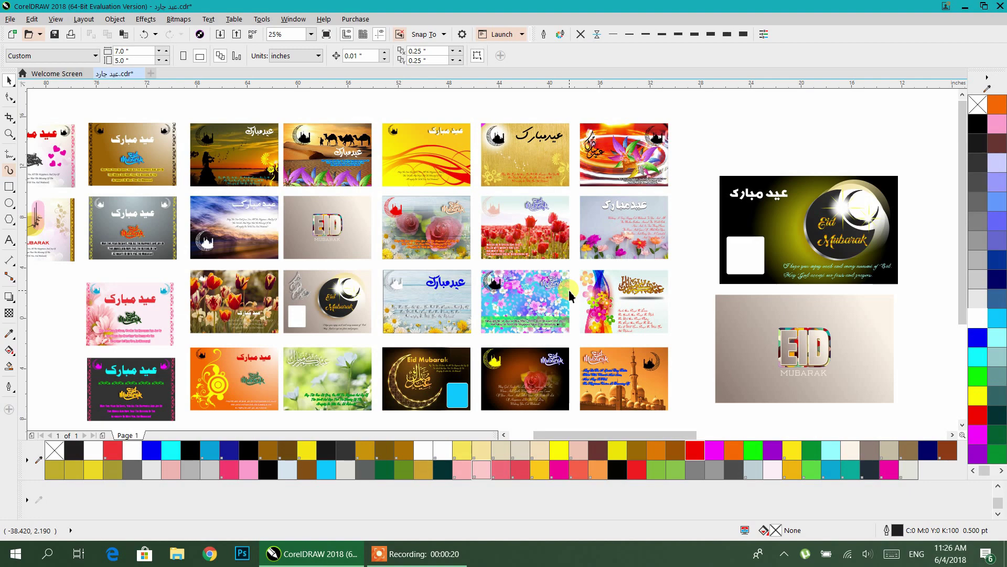
drag(817, 294, 258, 279)
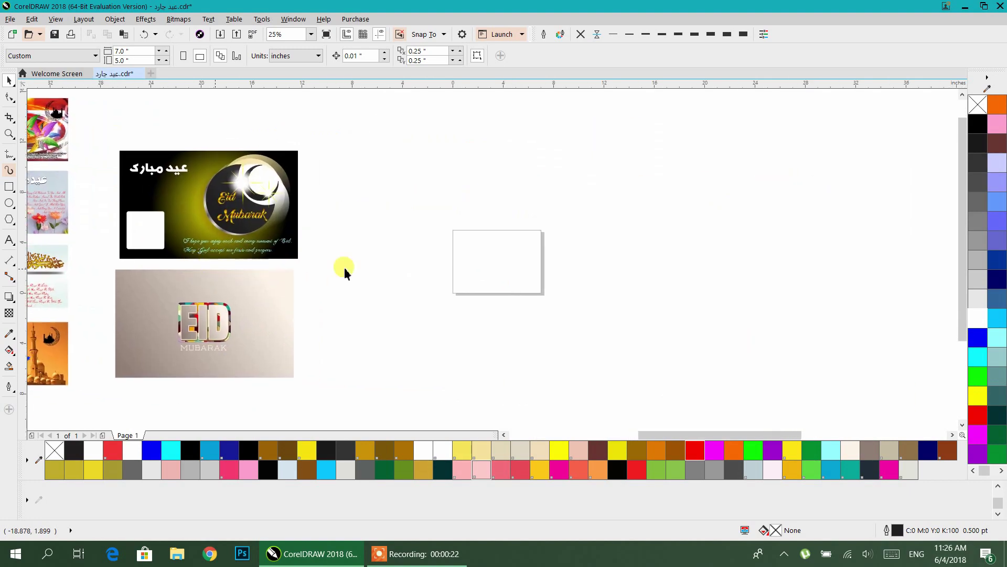
drag(466, 277, 332, 252)
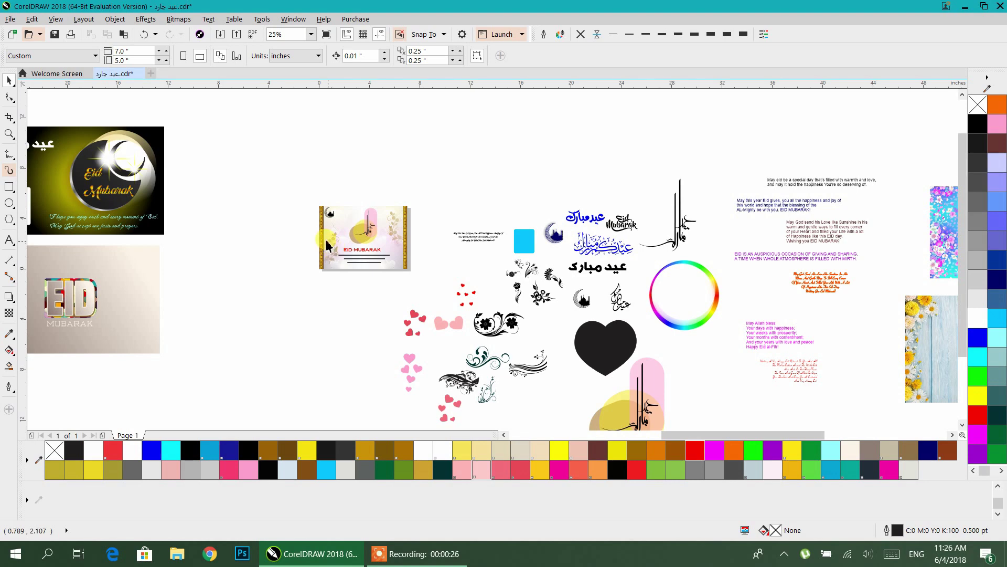
Step: Survey the collected clipart beside the page: calligraphy, hearts, floral ornaments, greeting texts and background photos
scroll(326, 246, up, 3)
drag(324, 244, 139, 141)
scroll(292, 270, down, 3)
drag(471, 185, 397, 225)
drag(813, 268, 650, 245)
scroll(642, 227, down, 2)
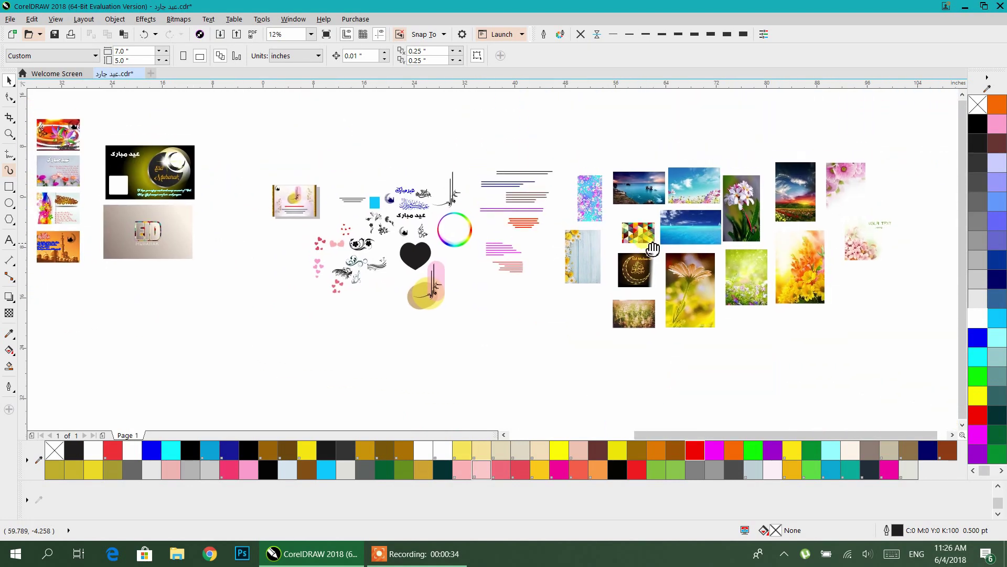
scroll(453, 196, up, 3)
drag(454, 196, 562, 200)
drag(512, 230, 551, 203)
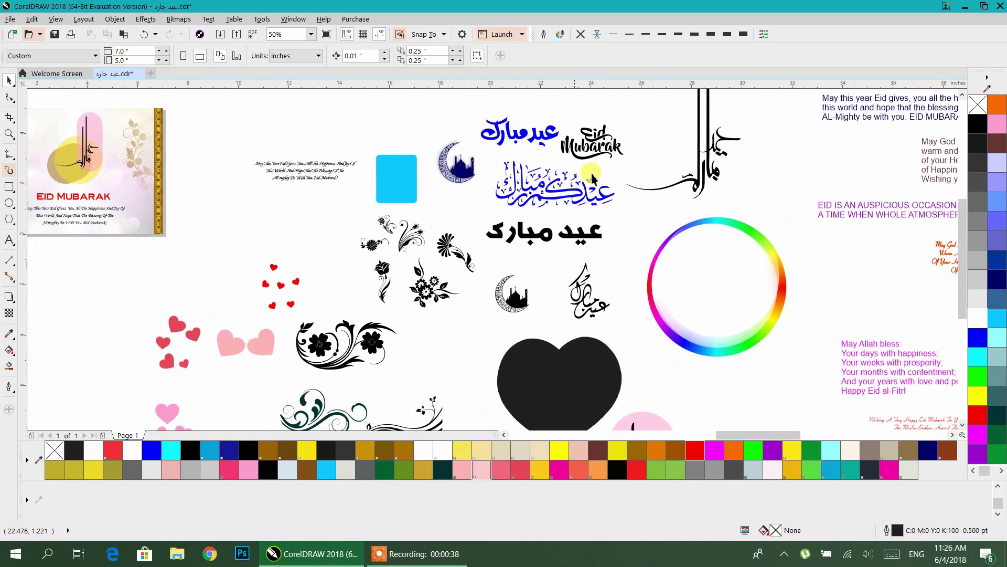
drag(557, 265, 726, 197)
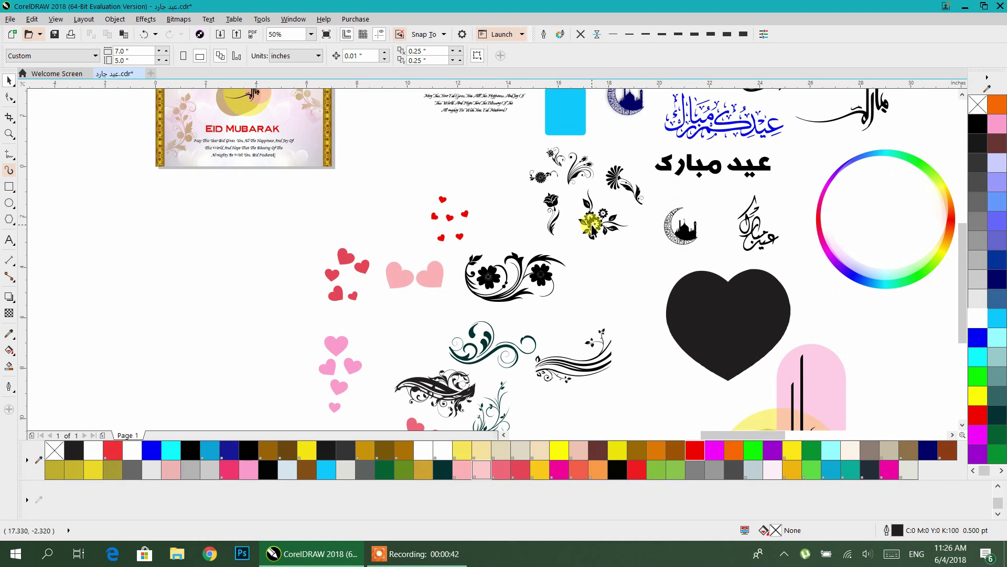
scroll(592, 227, down, 2)
drag(580, 249, 622, 296)
drag(491, 233, 548, 256)
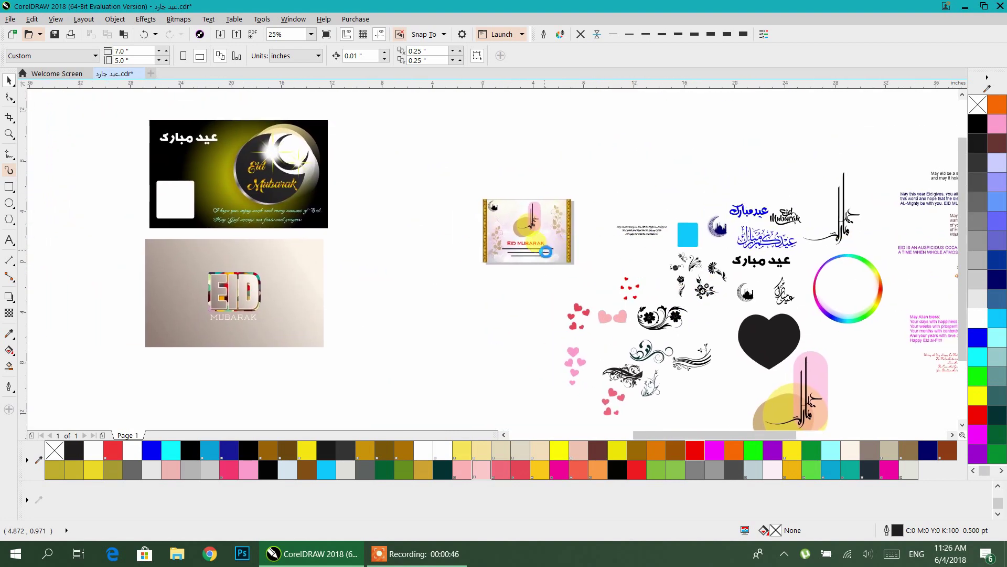
Step: Delete the existing Eid Mubarak card from the page
scroll(540, 247, up, 4)
drag(536, 219, 517, 278)
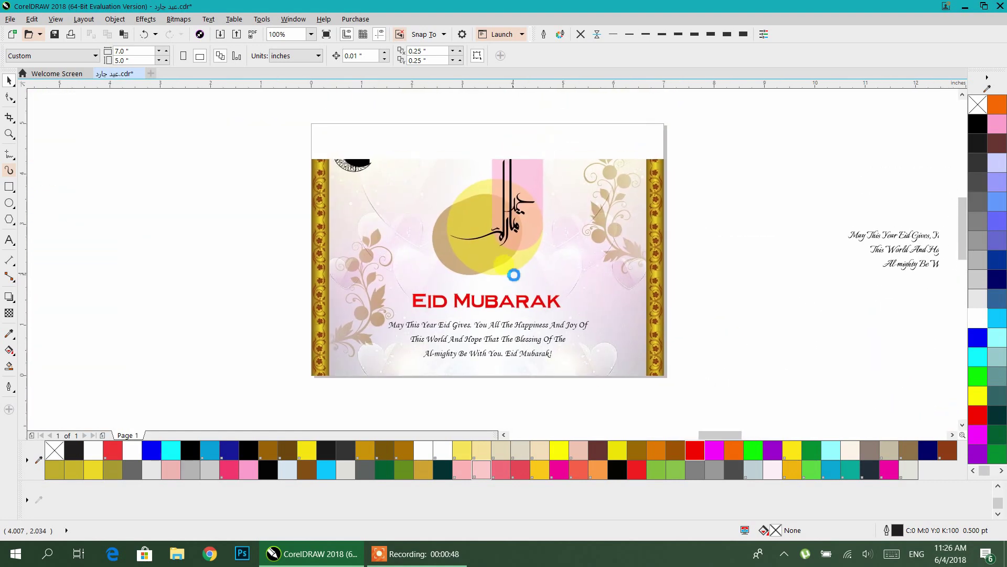
click(604, 160)
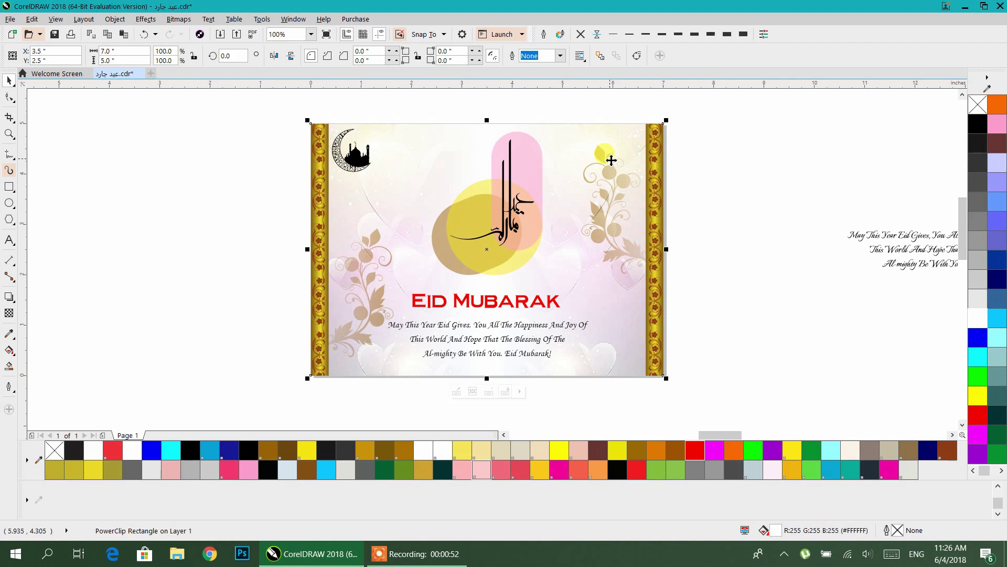
drag(750, 105, 266, 412)
key(Delete)
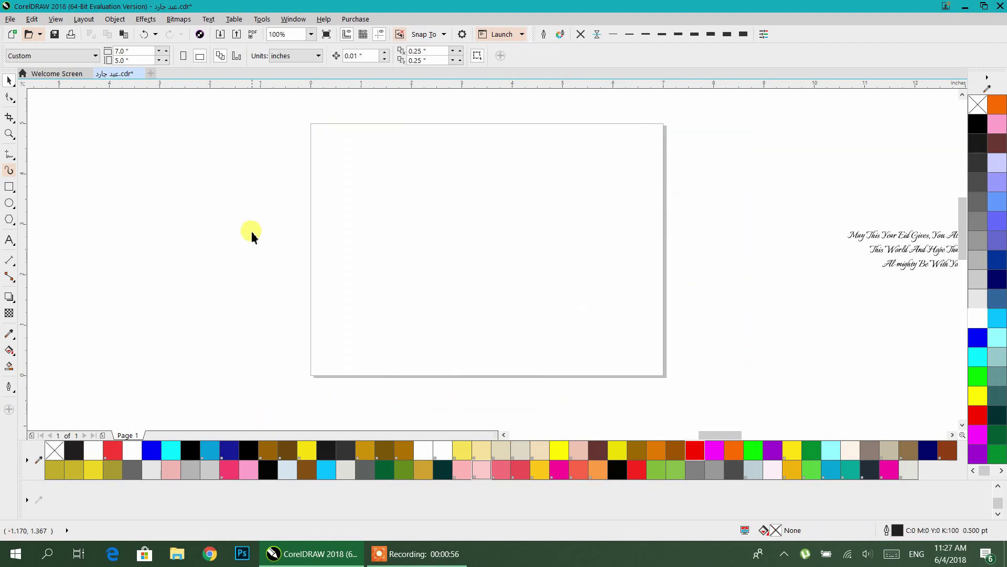
Step: Switch the page size to the A4 preset
click(125, 52)
key(Return)
click(87, 55)
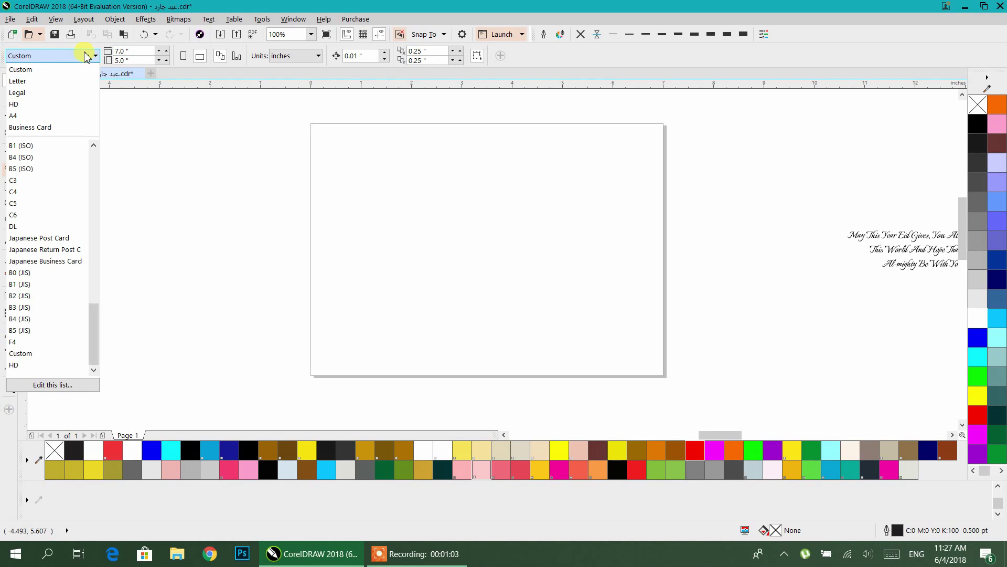
click(41, 116)
scroll(326, 209, down, 4)
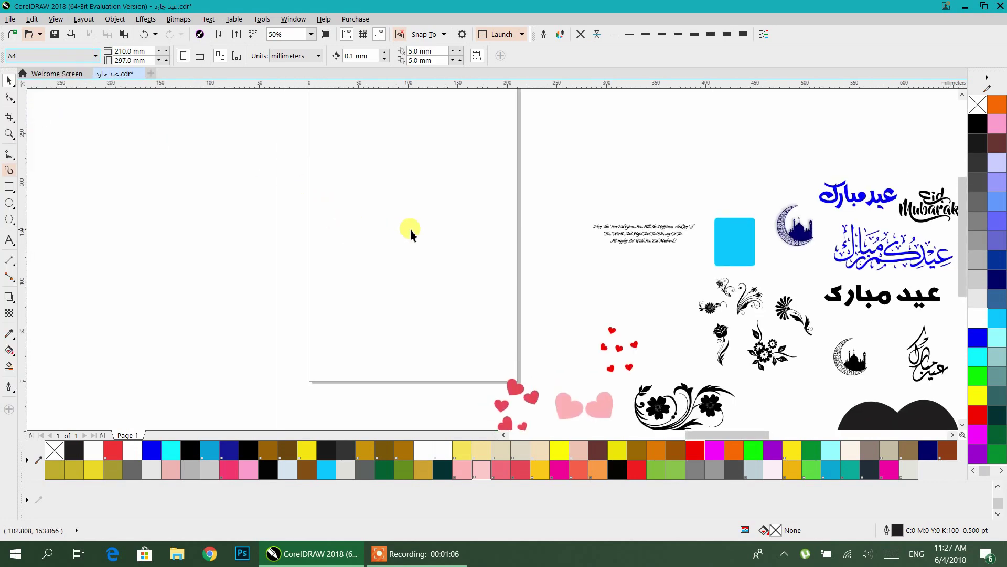
drag(411, 234, 434, 245)
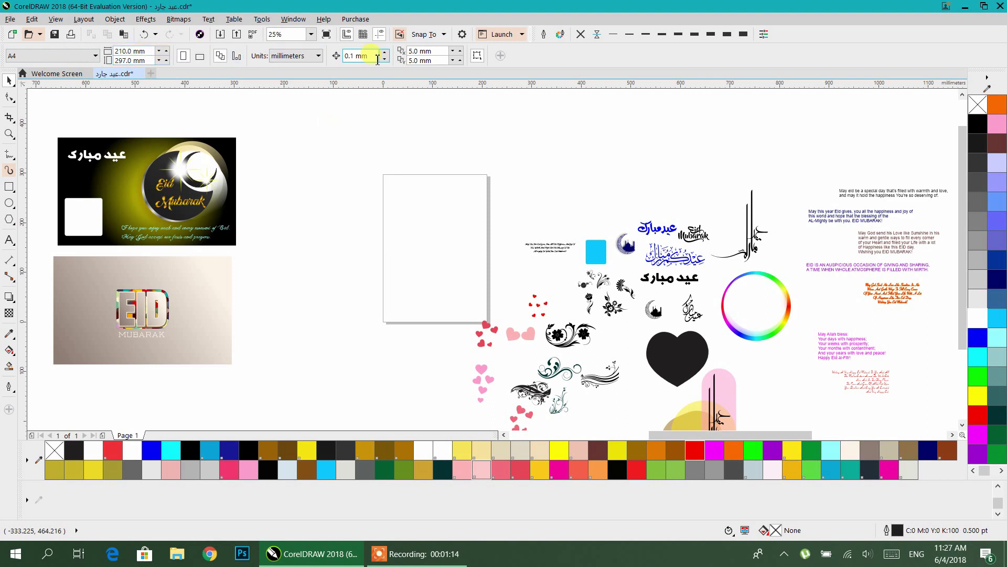
Step: Set the document units to inches and the page size to 7 inches wide by 5 inches high
click(298, 55)
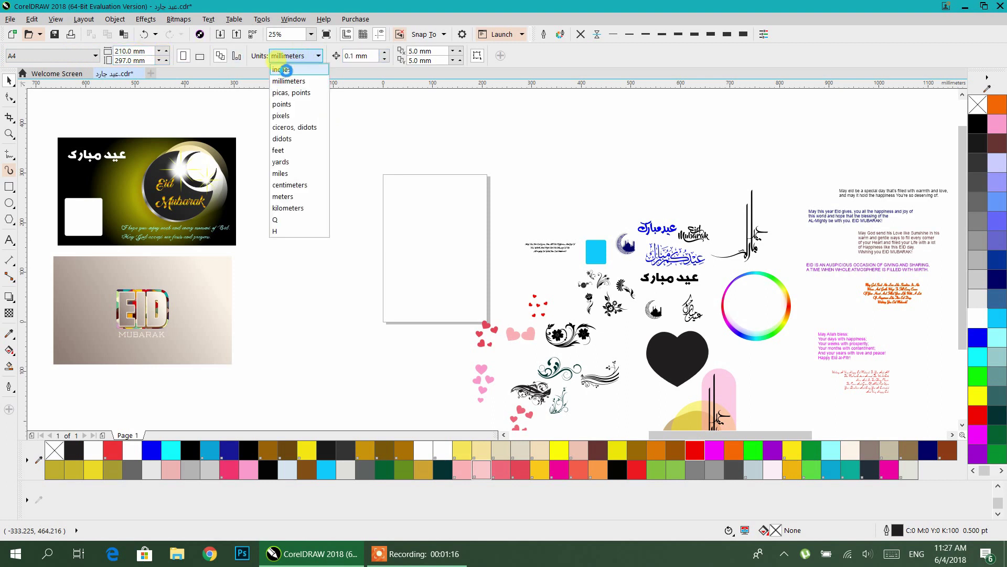
click(286, 70)
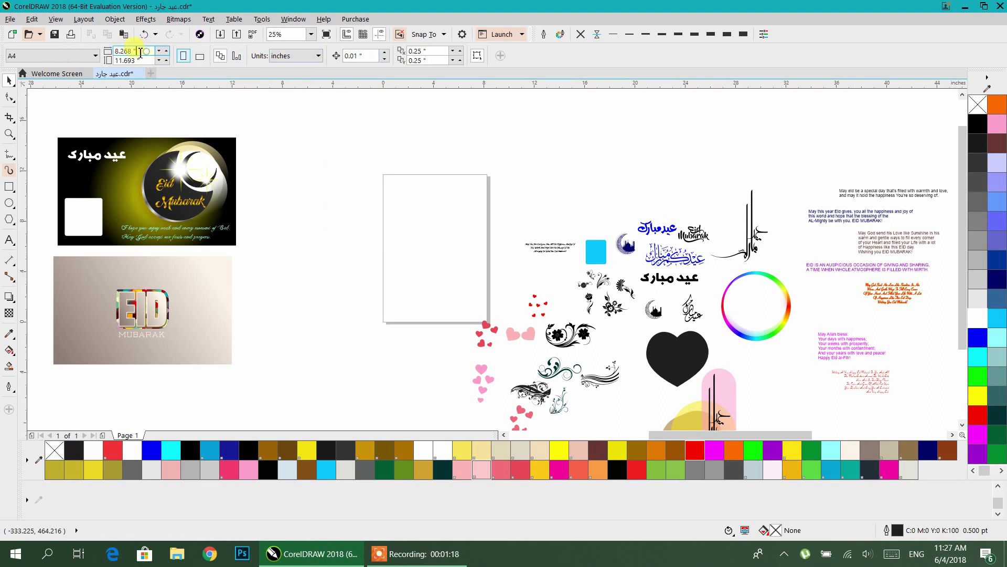
double_click(146, 53)
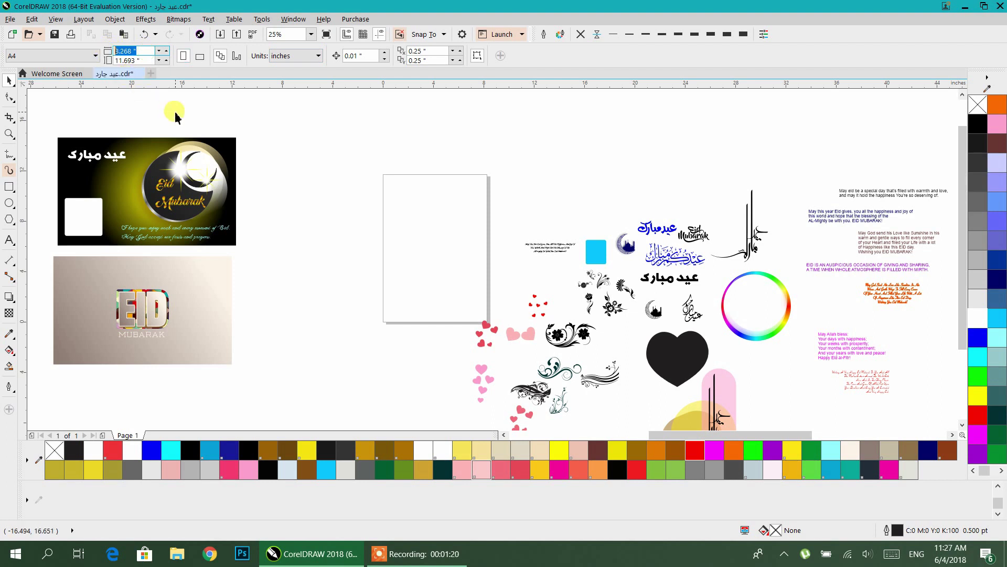
double_click(146, 59)
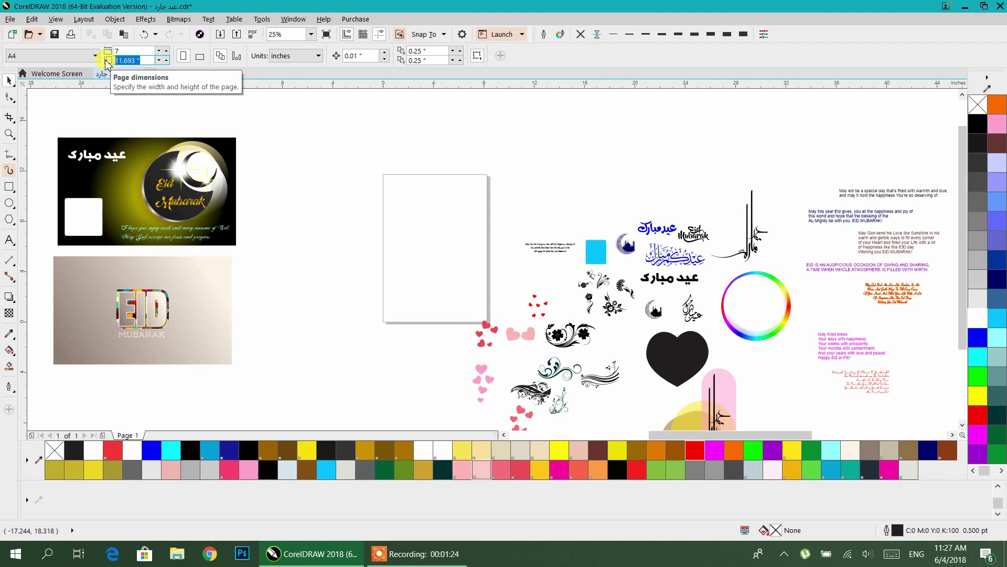
click(301, 152)
click(427, 260)
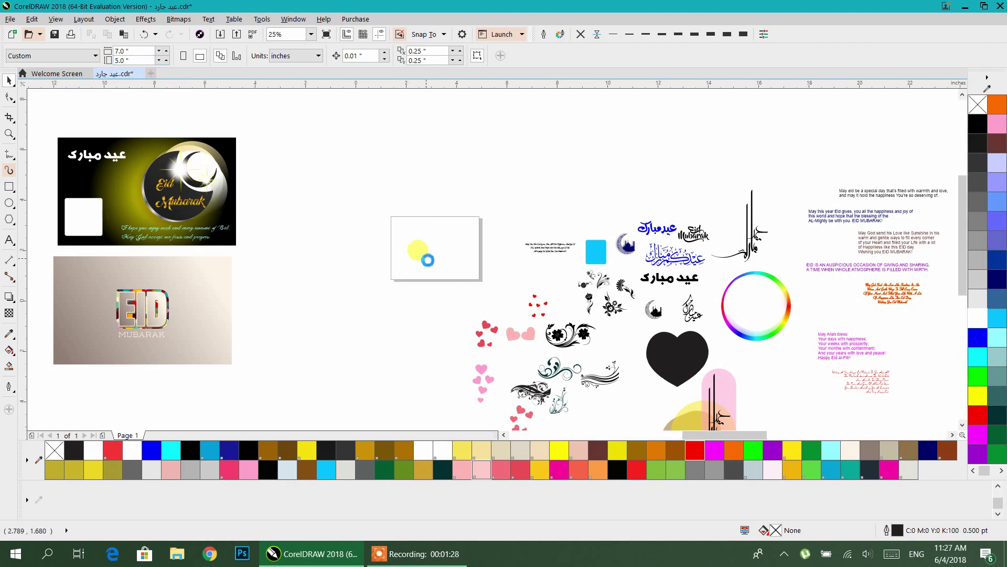
scroll(426, 254, up, 2)
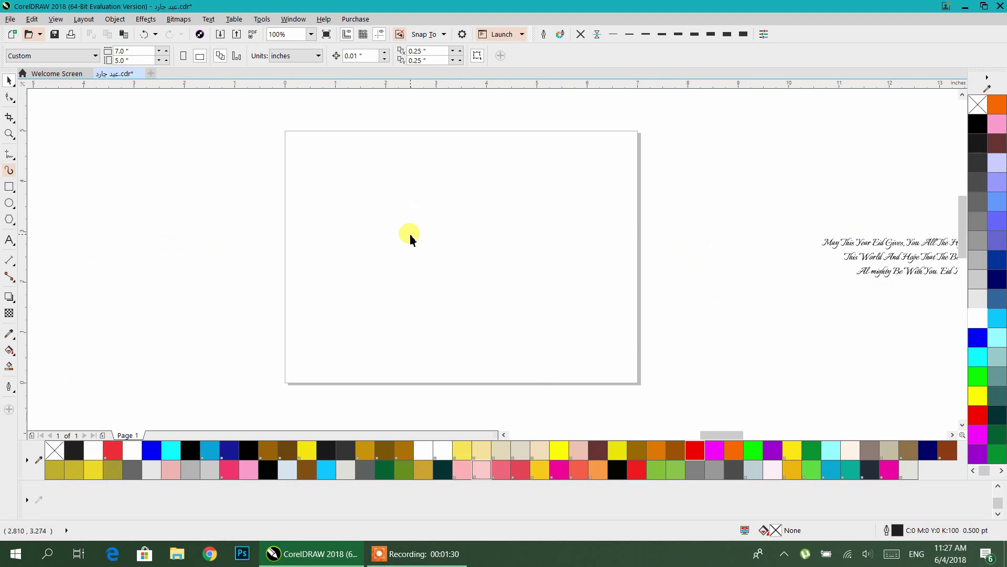
Step: Create a page-sized rectangle of 7 by 5 inches aligned to the page
double_click(9, 189)
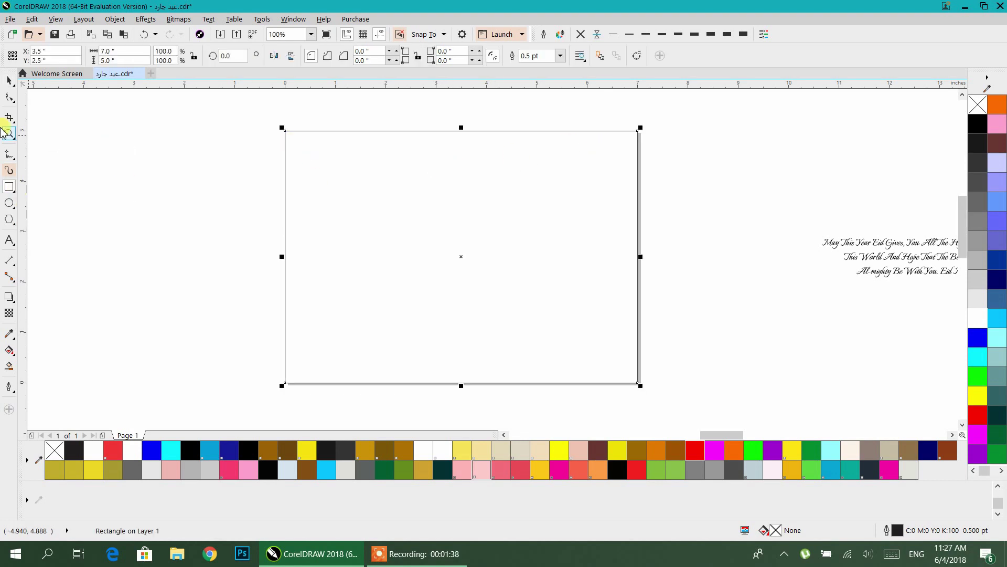
click(9, 82)
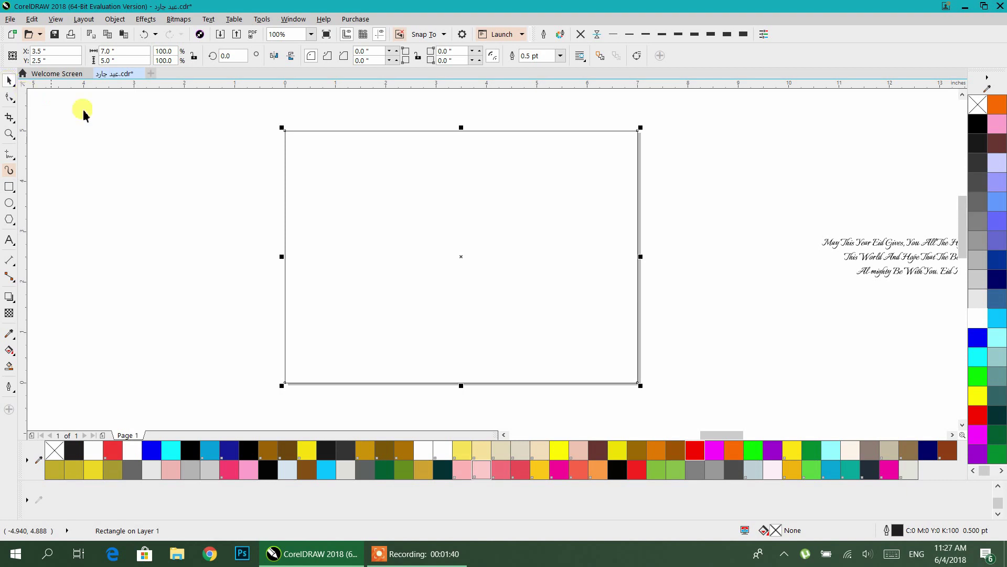
Step: Try moving the page-sized rectangle off the page frame, and undo the move
drag(368, 167, 340, 149)
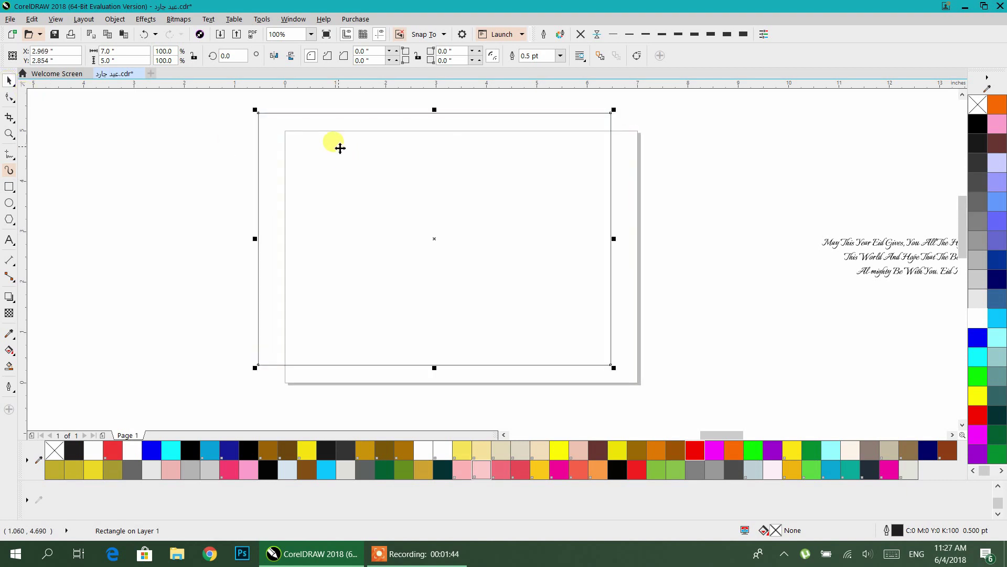
drag(340, 148, 337, 147)
key(ctrl+z)
key(ctrl+z)
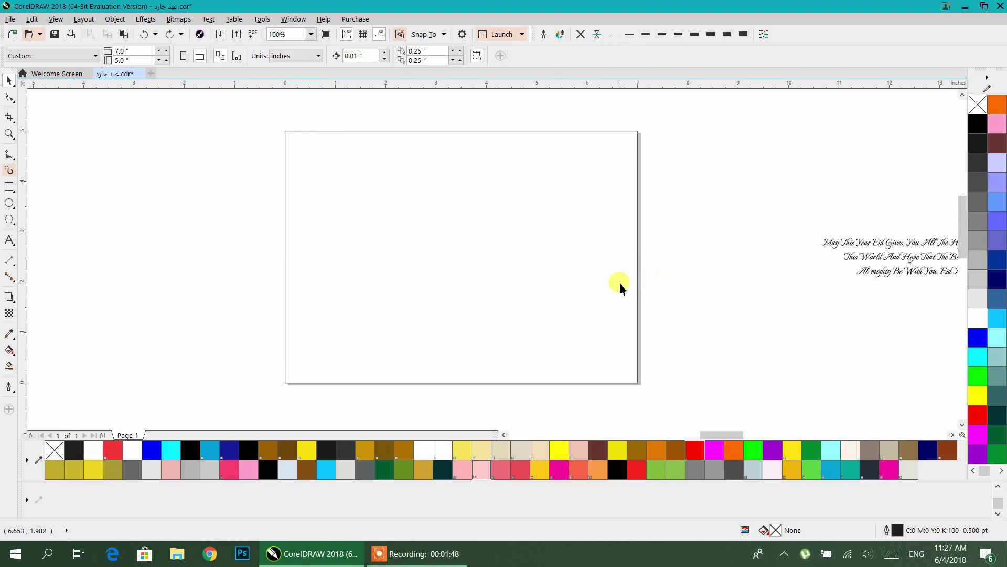
Step: Fill the page-sized rectangle with pale yellow PANTONE 1205 C and remove its outline
click(535, 262)
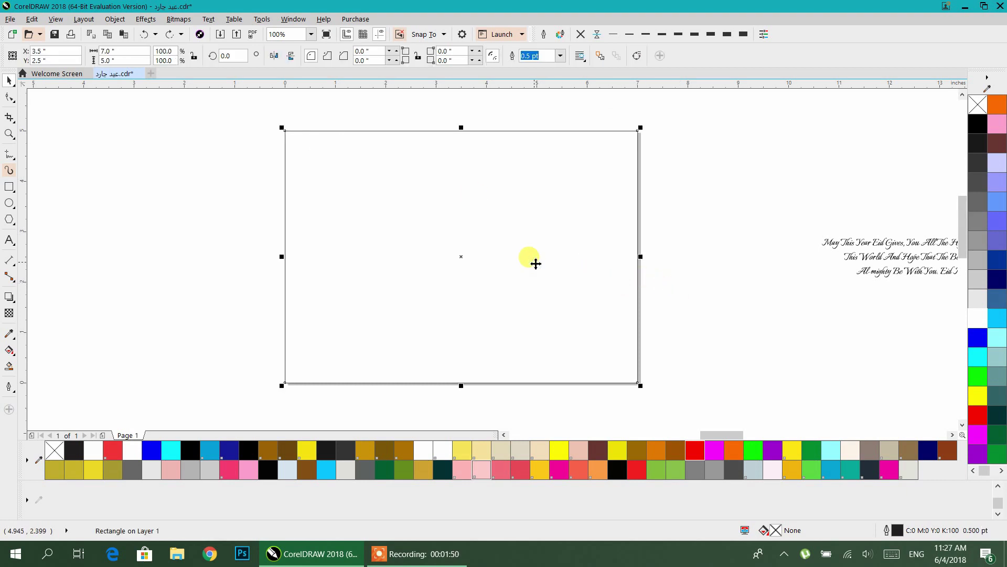
click(481, 450)
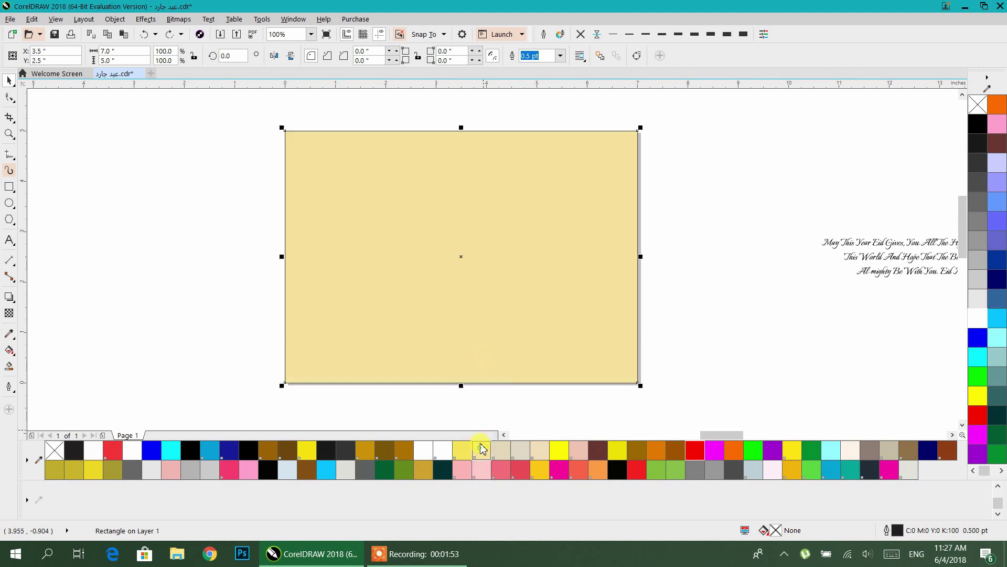
click(581, 36)
click(713, 122)
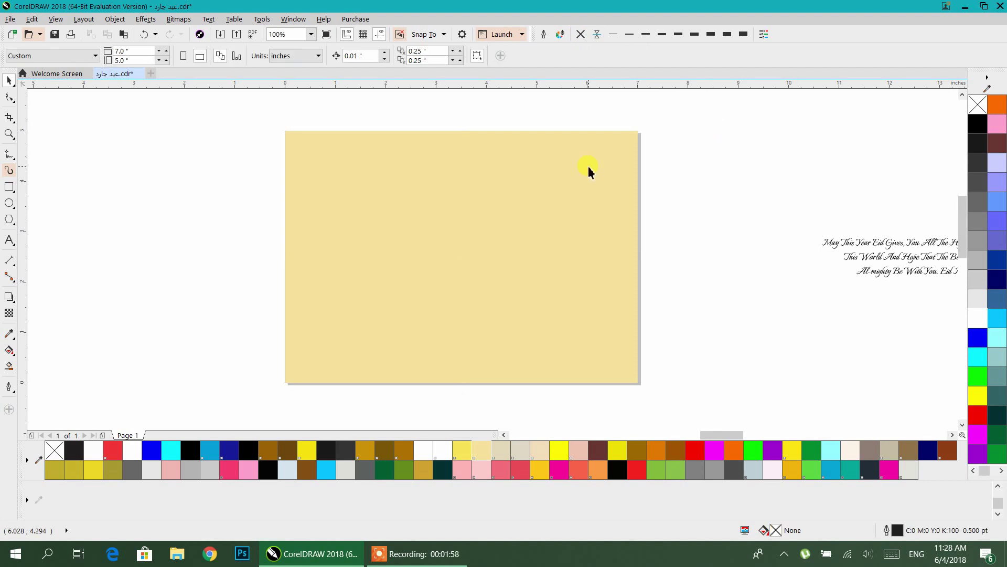
click(563, 174)
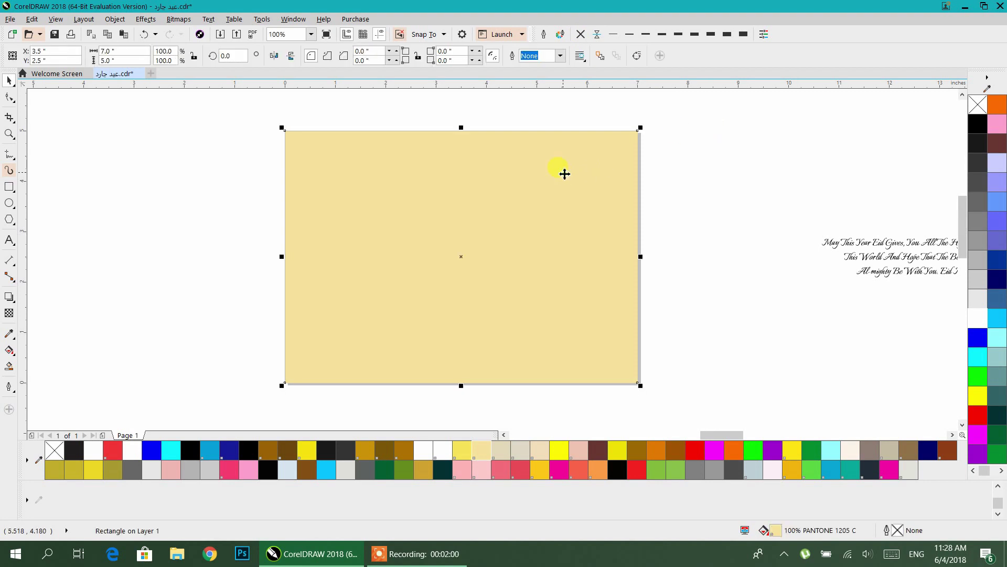
Step: Bring the black heart from the clipart to the left of the card and scale it down to about 1.06 by 0.95 inches
scroll(565, 174, down, 1)
scroll(568, 196, right, 2)
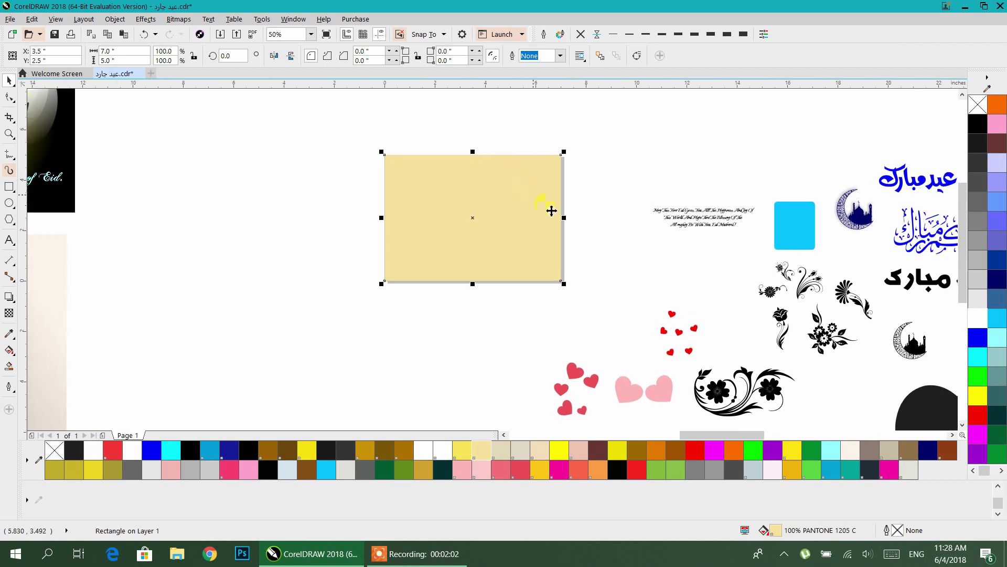
scroll(656, 393, down, 2)
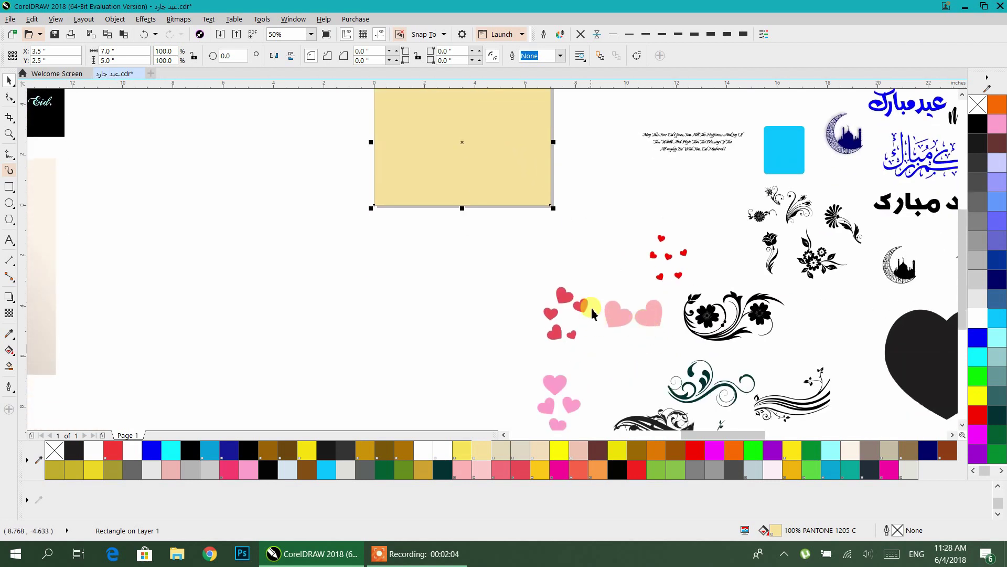
drag(891, 348, 289, 268)
scroll(315, 291, up, 1)
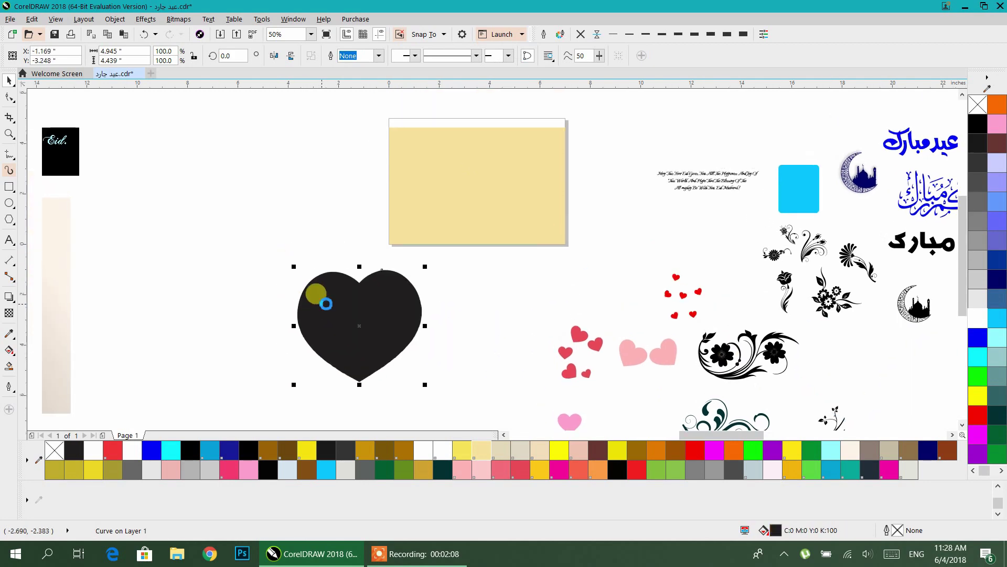
scroll(336, 294, down, 3)
scroll(322, 189, up, 3)
drag(392, 361, 314, 211)
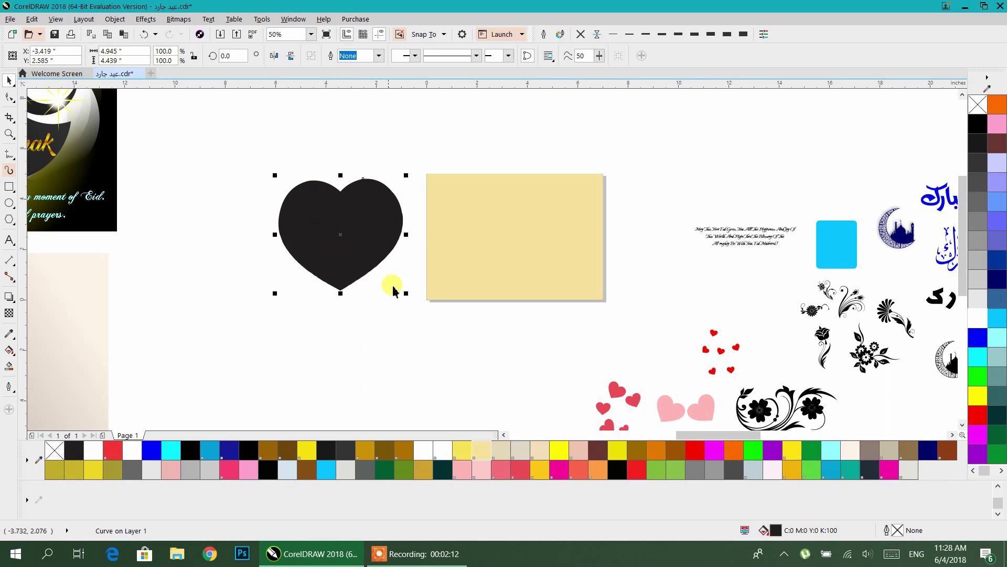
drag(404, 293, 390, 206)
scroll(390, 206, up, 4)
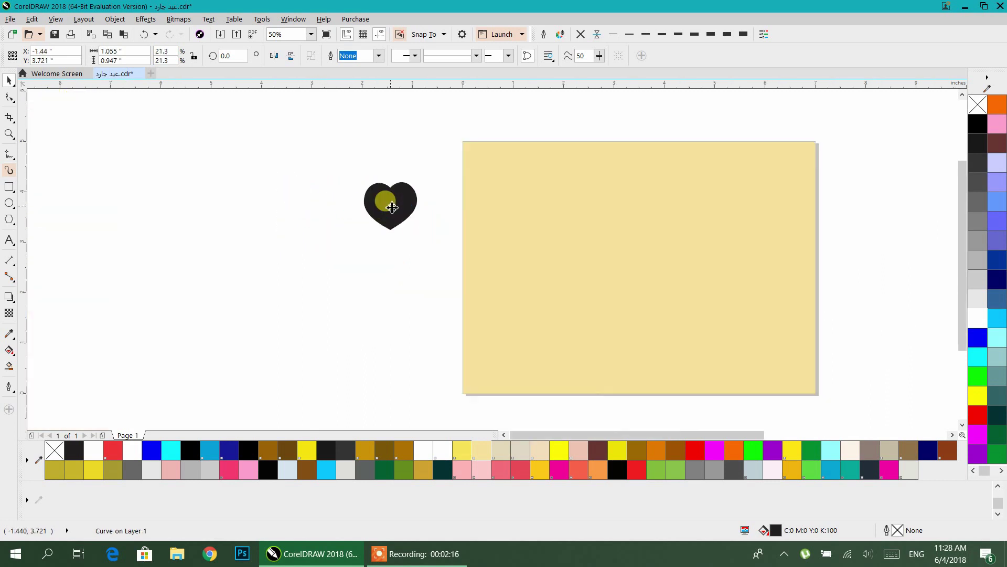
Step: Scale the black heart down to about 0.45 by 0.40 inches and add a vertically mirrored copy directly beneath it
drag(503, 305, 404, 221)
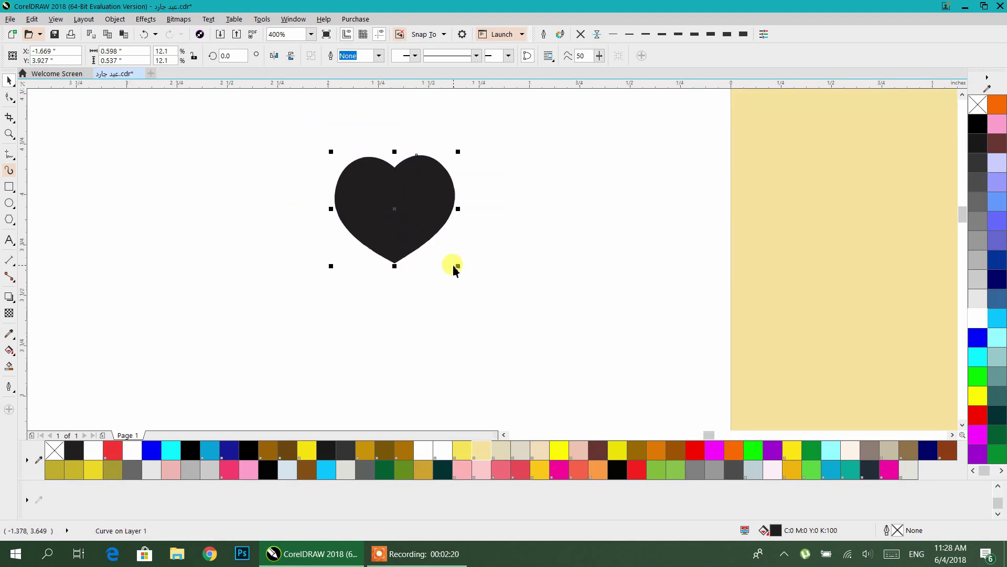
drag(457, 266, 428, 239)
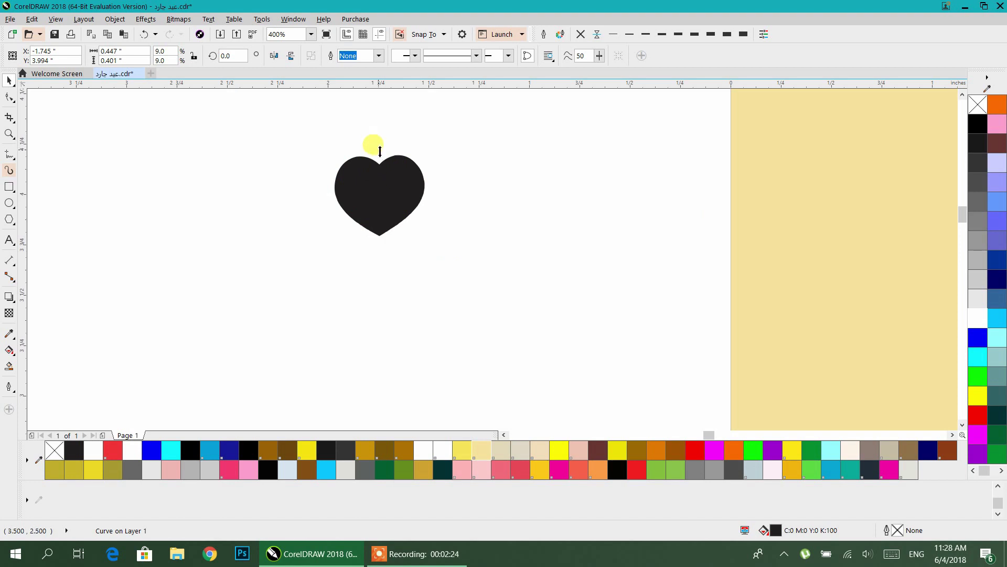
drag(380, 151, 376, 265)
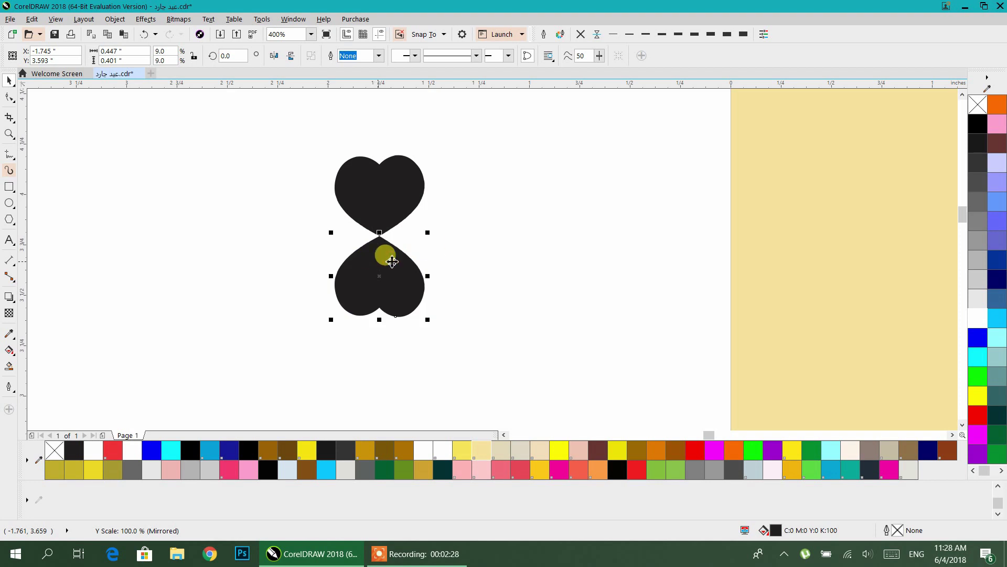
Step: Duplicate the pair of hearts with repeated mirrored copies until they form a vertical column of 16 hearts
scroll(468, 218, down, 2)
drag(477, 153, 374, 309)
drag(424, 185, 436, 273)
drag(490, 153, 365, 401)
drag(424, 351, 416, 139)
scroll(471, 215, down, 4)
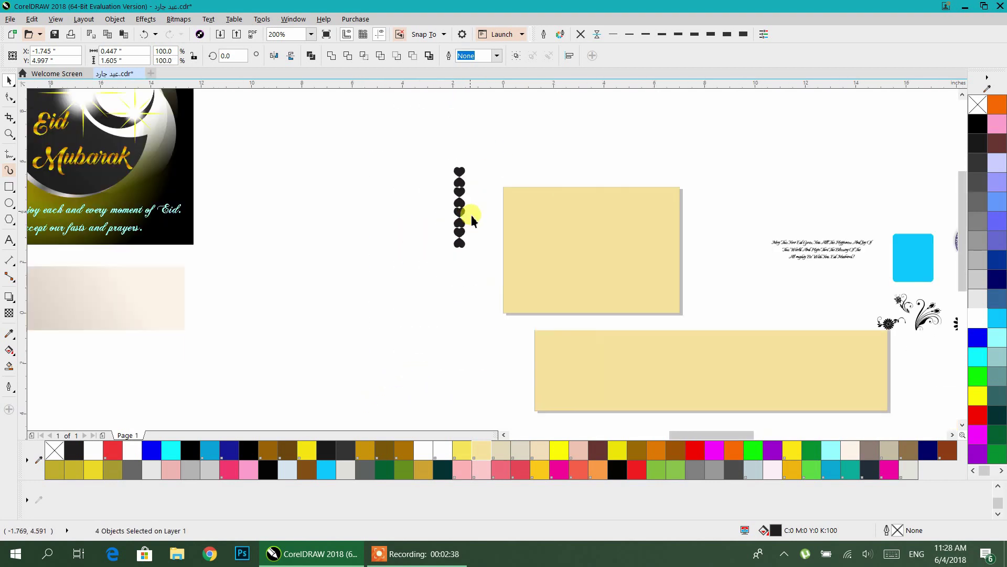
scroll(471, 215, up, 1)
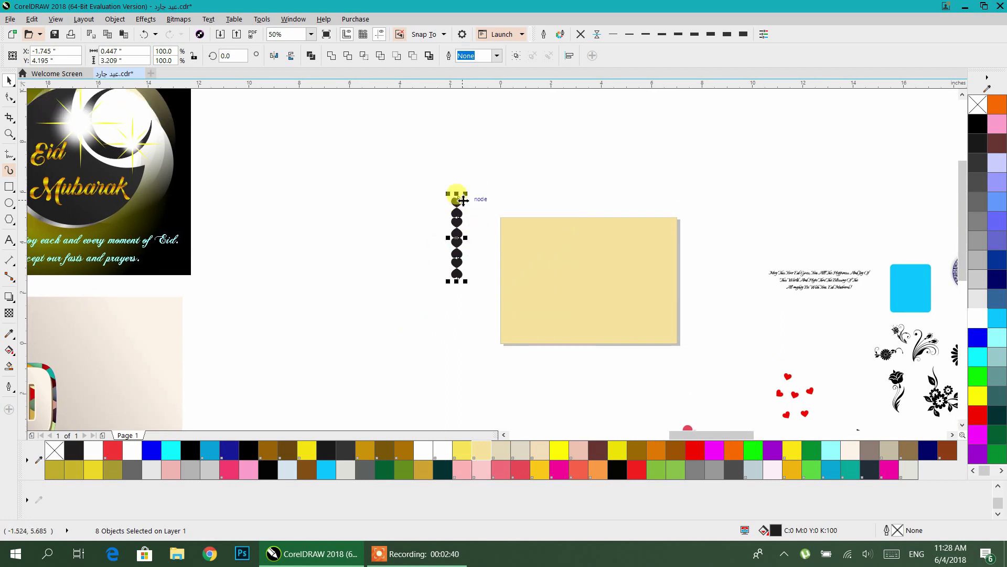
drag(458, 197, 392, 168)
click(476, 376)
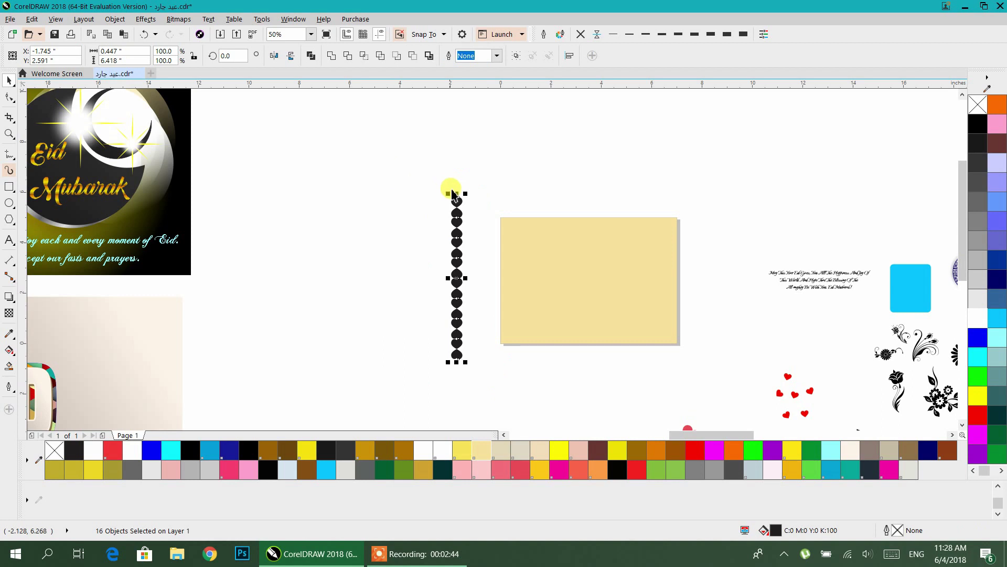
Step: Try extending the 16-heart column with a mirrored copy beneath it, and delete the added hearts
drag(458, 196, 457, 381)
scroll(457, 277, down, 2)
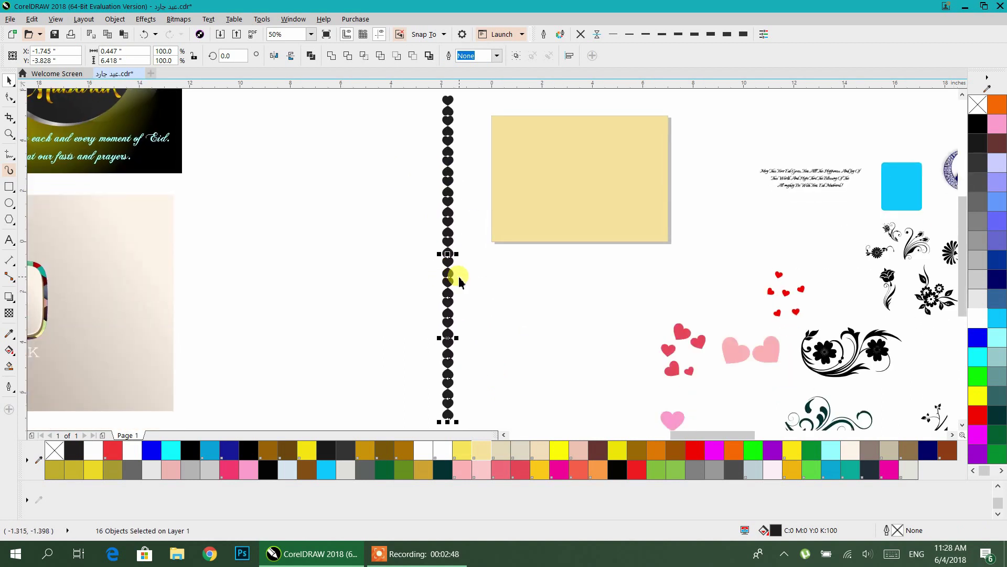
key(Delete)
scroll(452, 315, up, 2)
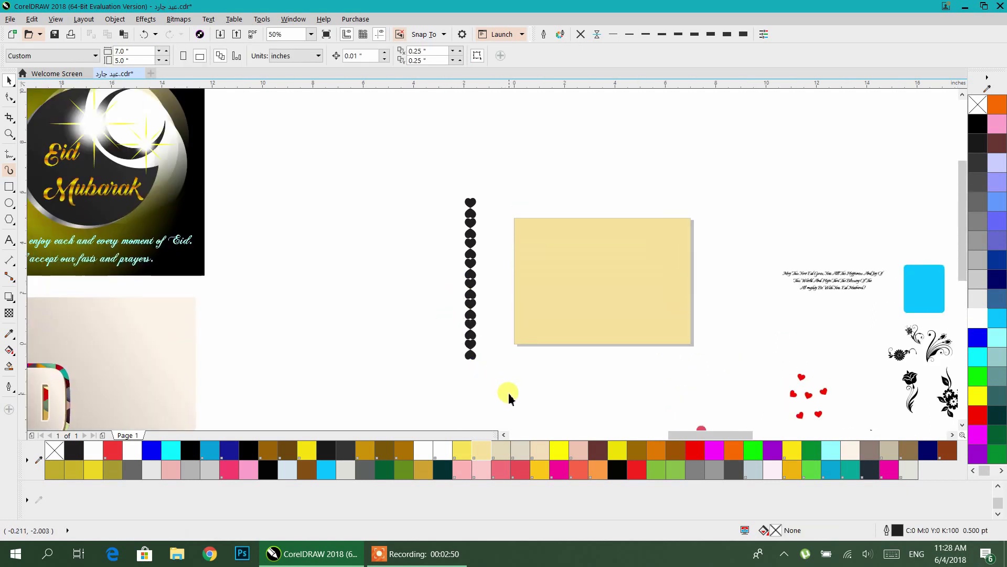
Step: Move the 16-heart column onto the card near its left edge and scale it to about 0.36 by 5.21 inches
drag(508, 394, 407, 167)
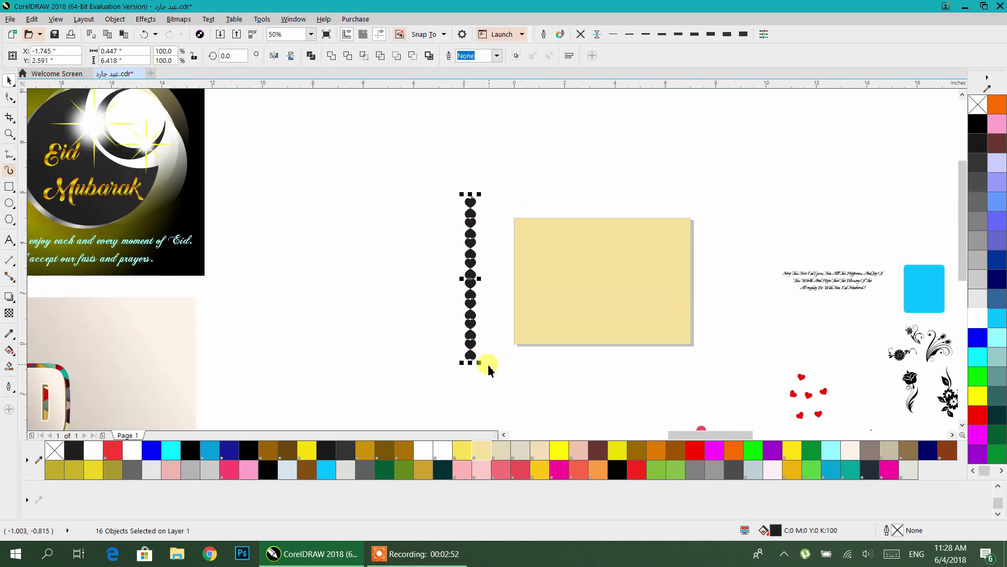
drag(473, 288, 529, 310)
scroll(525, 380, up, 3)
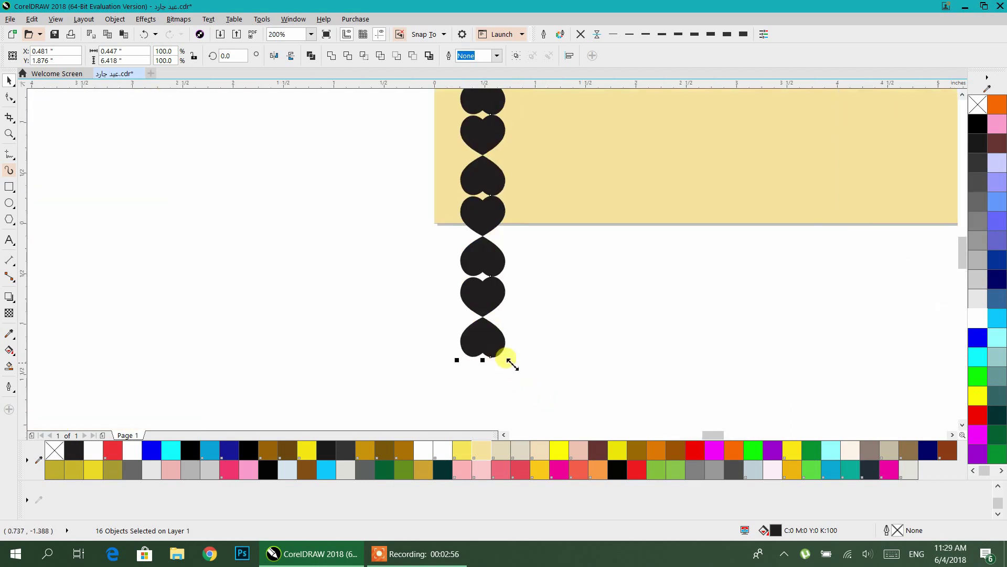
mouse_move(508, 362)
mouse_down()
mouse_move(486, 334)
mouse_move(496, 358)
mouse_up()
scroll(512, 288, down, 3)
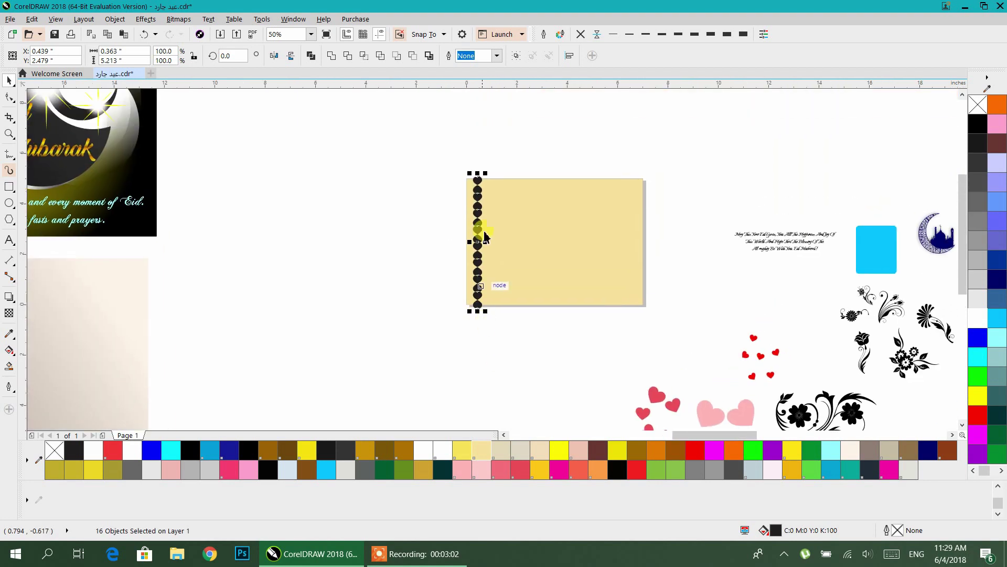
Step: Fill all 16 hearts in the column with magenta PANTONE 806 C
drag(515, 344, 404, 138)
scroll(480, 177, up, 3)
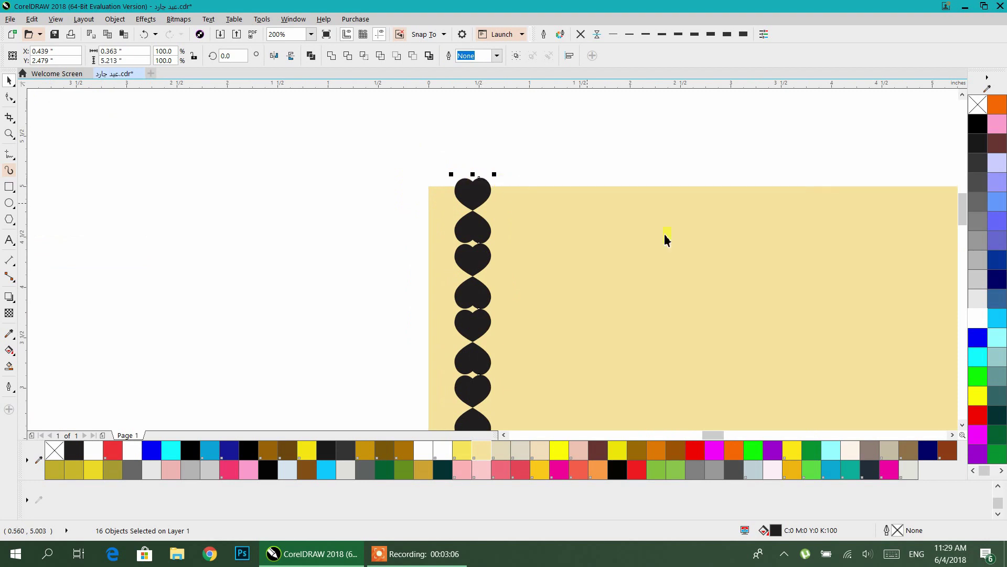
click(555, 470)
Step: Try rotating the whole heart column by 15 degrees, and undo the rotation
scroll(499, 249, down, 3)
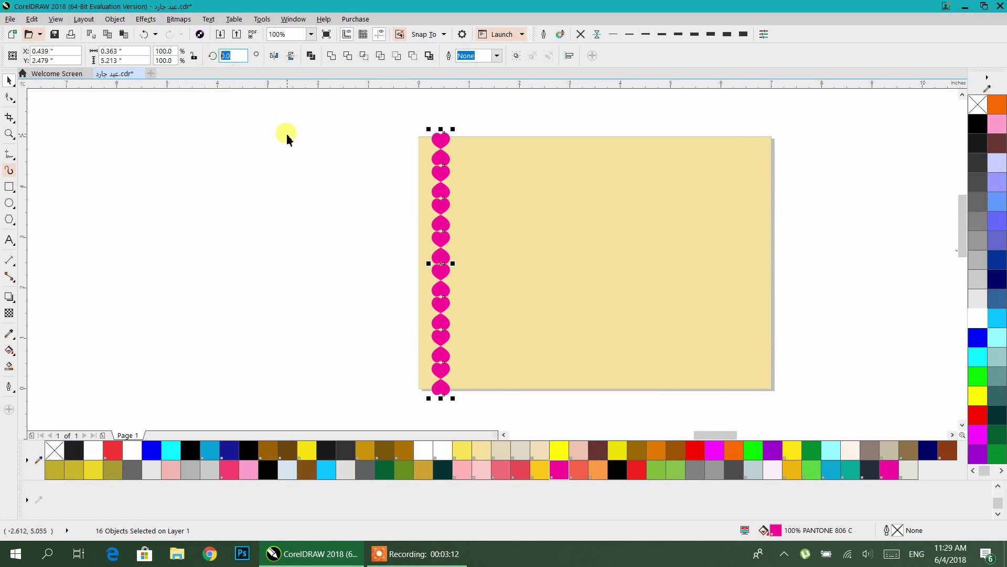
text(15)
key(Return)
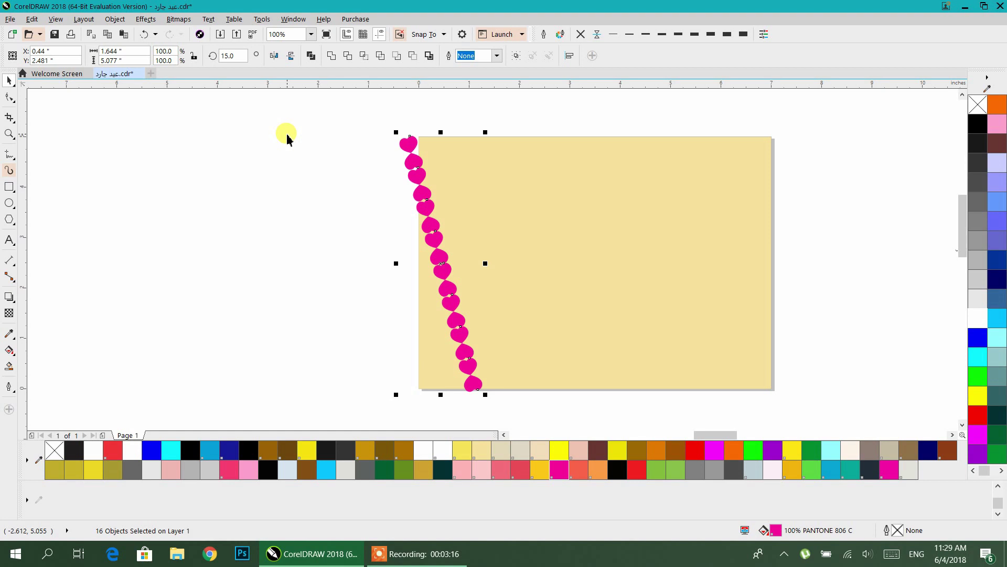
key(ctrl+z)
Step: Rotate only the top heart of the column by 15 degrees
click(317, 138)
drag(403, 105, 468, 159)
double_click(231, 55)
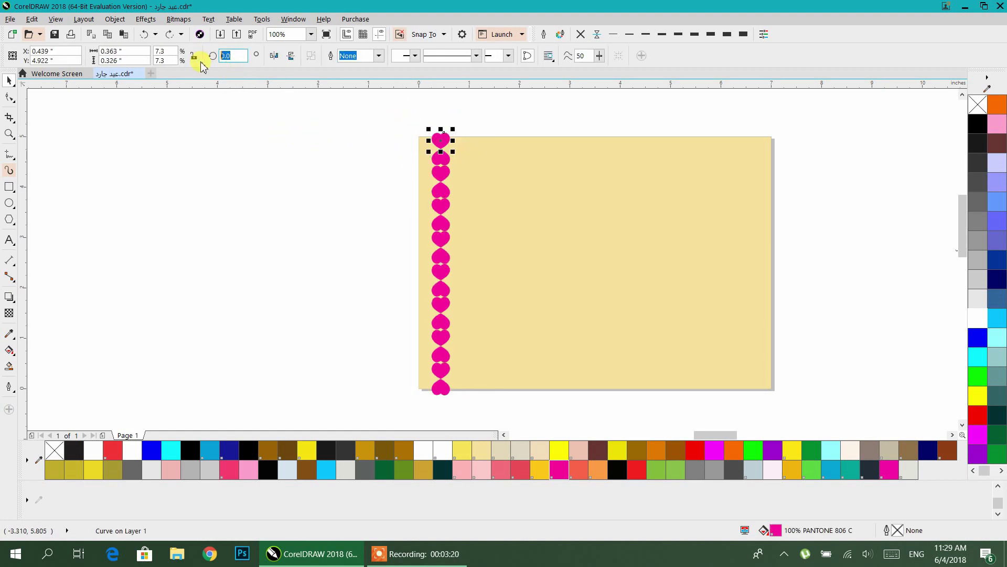
text(15)
key(Return)
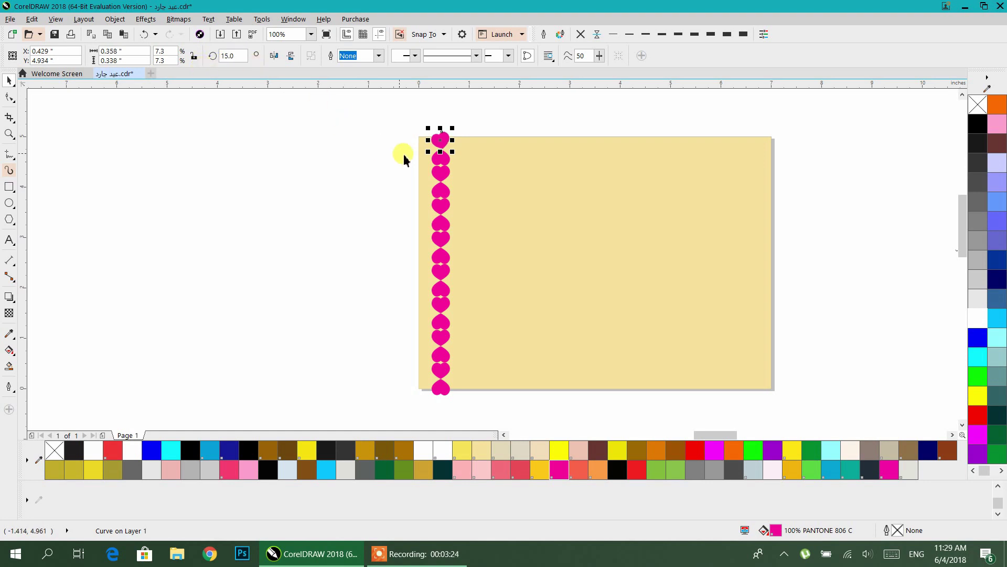
Step: Repeat the 15-degree rotation on each of the remaining 15 hearts individually, working down the column to the lowest one
scroll(428, 158, up, 4)
drag(330, 103, 565, 219)
key(ctrl+r)
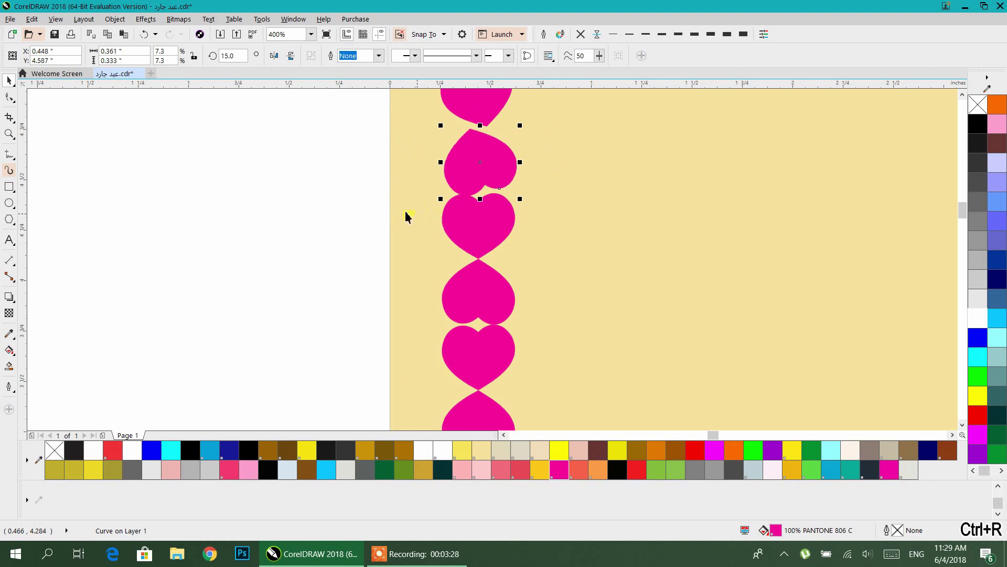
drag(305, 185, 559, 269)
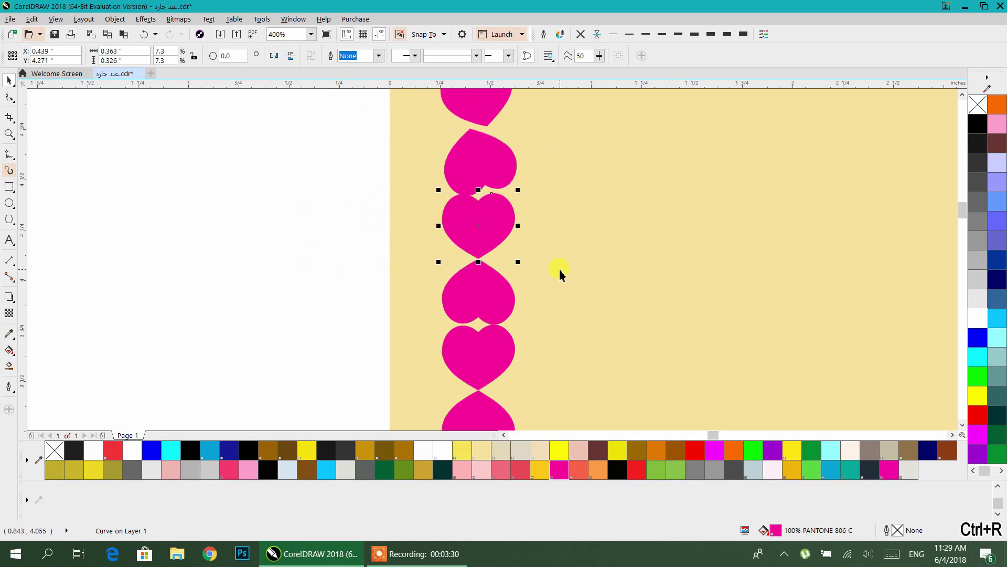
key(ctrl+r)
drag(301, 236, 563, 354)
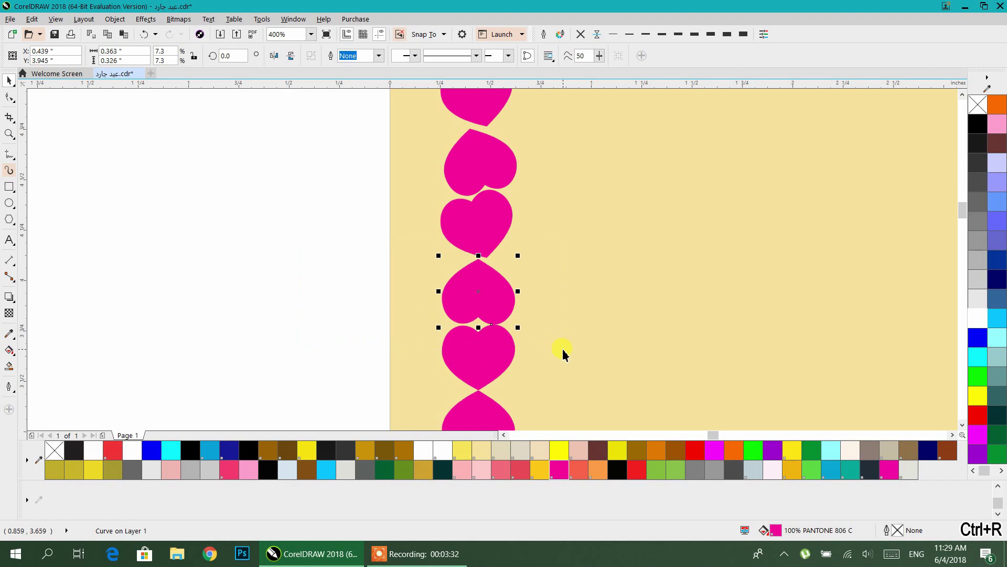
key(ctrl+r)
scroll(501, 329, down, 3)
drag(252, 223, 571, 334)
key(ctrl+r)
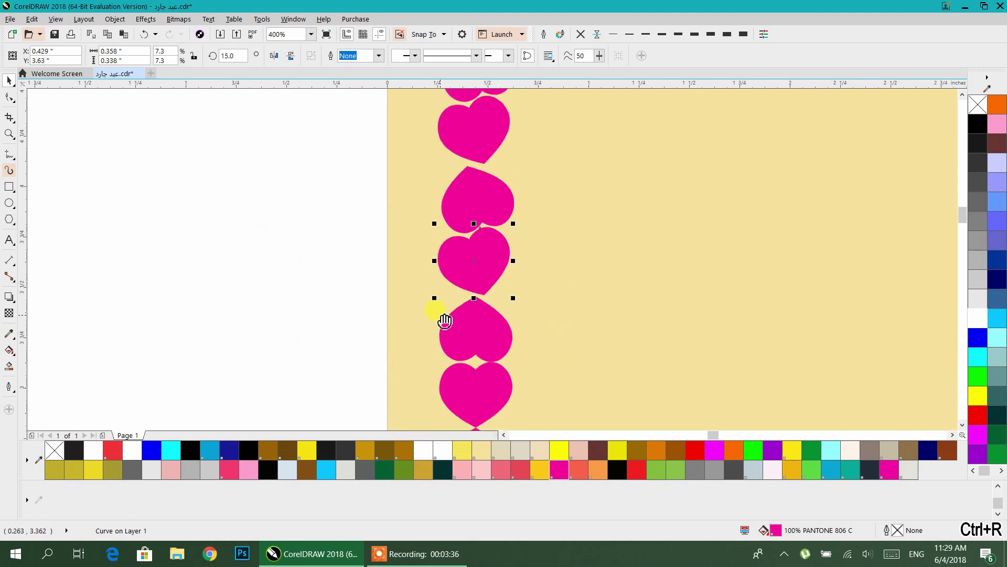
scroll(443, 317, down, 3)
drag(246, 208, 387, 268)
key(ctrl+r)
drag(270, 248, 525, 367)
key(ctrl+r)
scroll(509, 254, down, 3)
drag(274, 197, 516, 287)
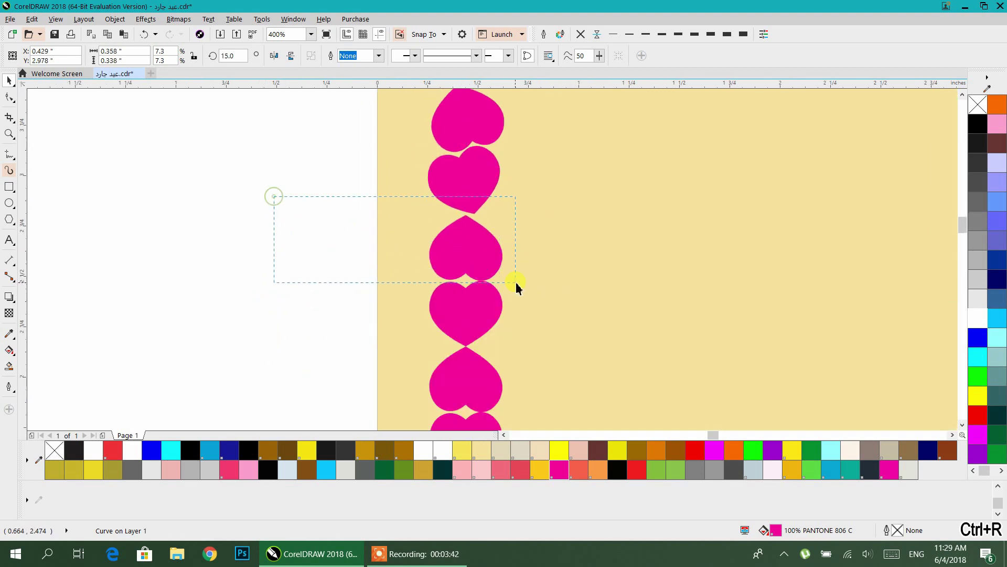
key(ctrl+r)
scroll(512, 273, down, 3)
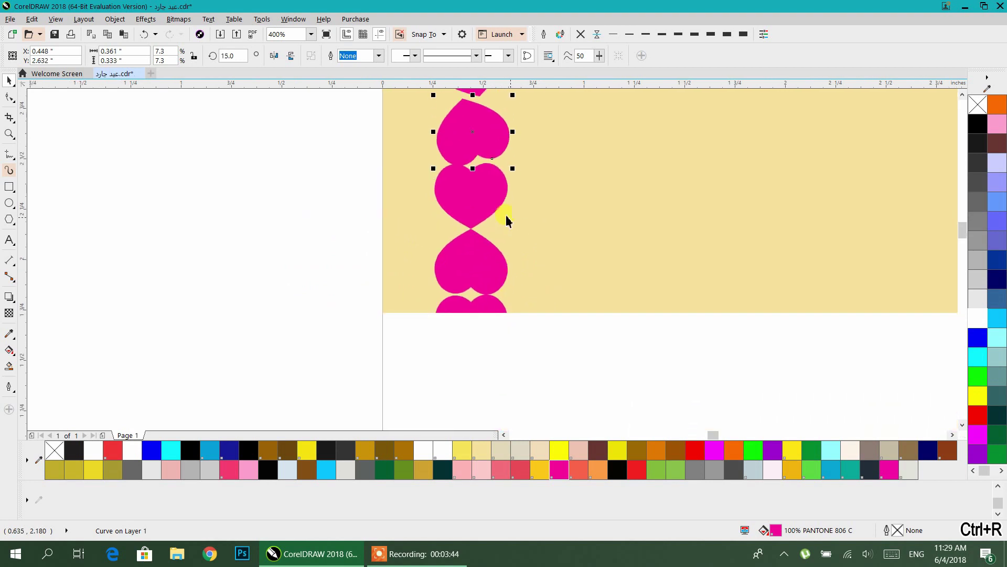
drag(295, 150, 554, 247)
key(ctrl+r)
drag(299, 207, 557, 325)
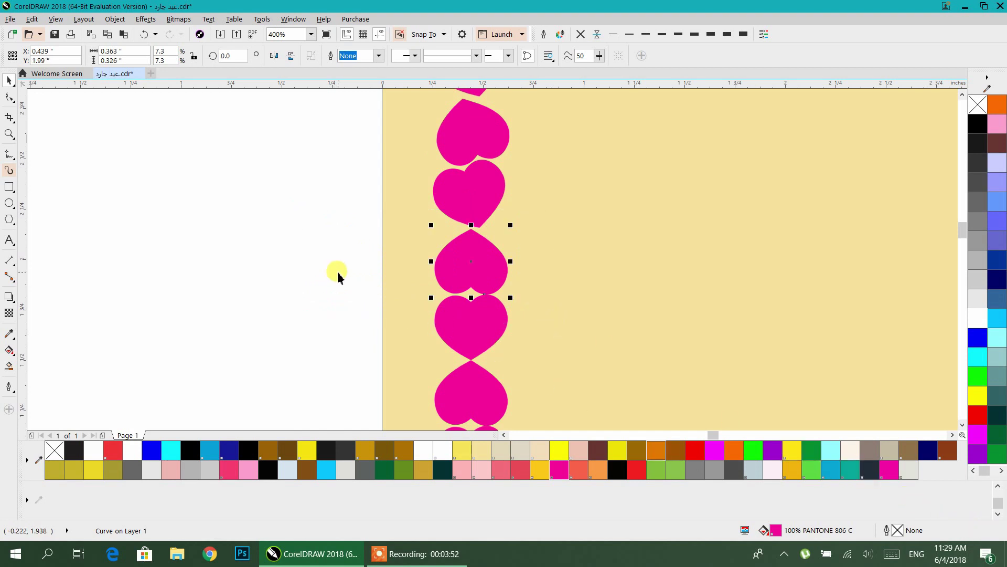
key(ctrl+r)
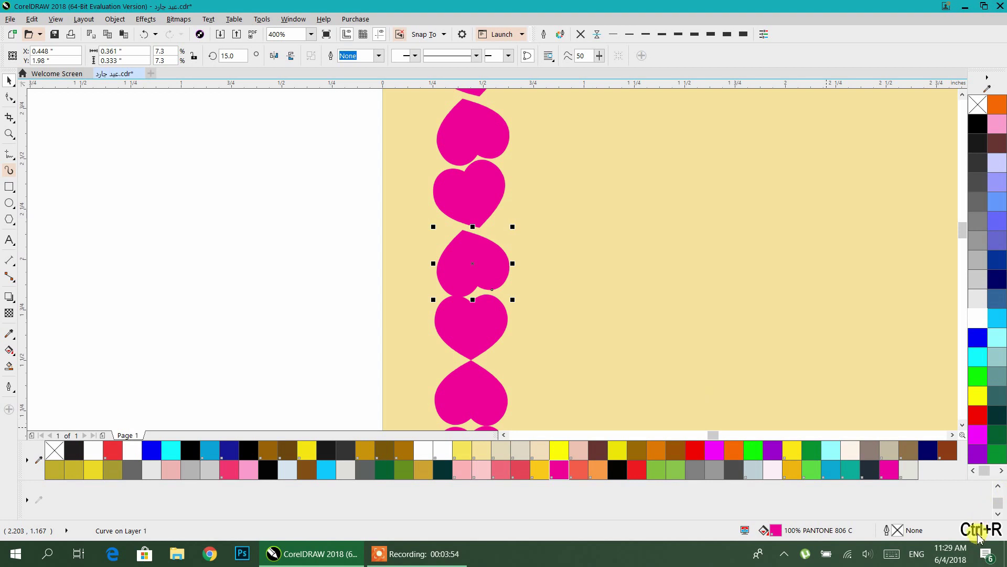
drag(308, 262, 538, 387)
key(ctrl+r)
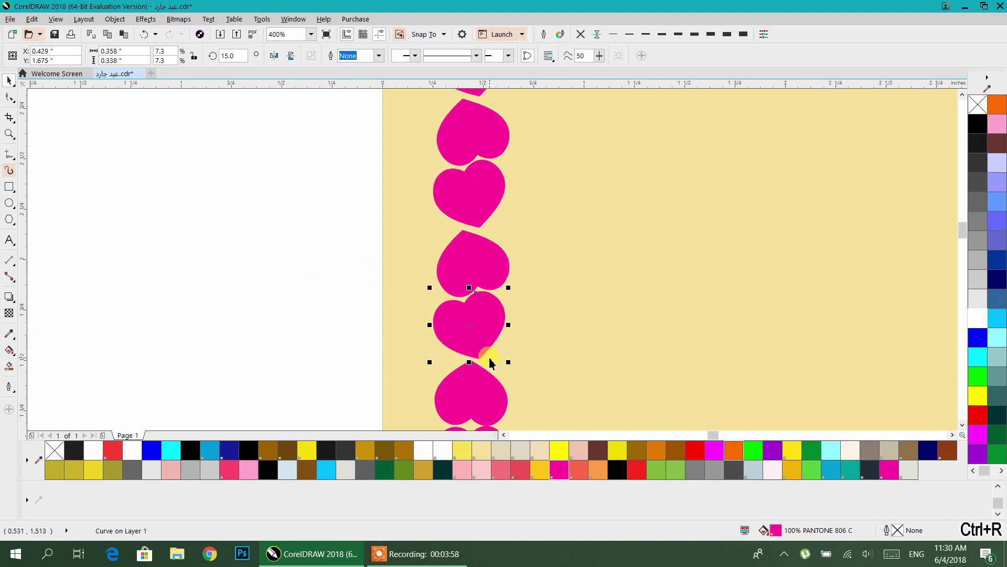
drag(299, 242, 546, 370)
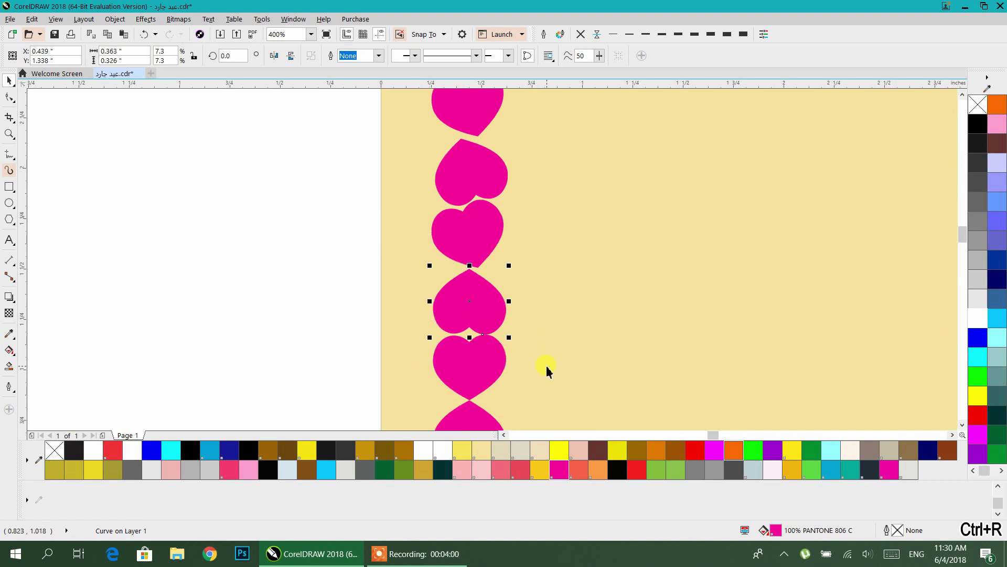
key(ctrl+r)
drag(323, 217, 560, 346)
key(ctrl+r)
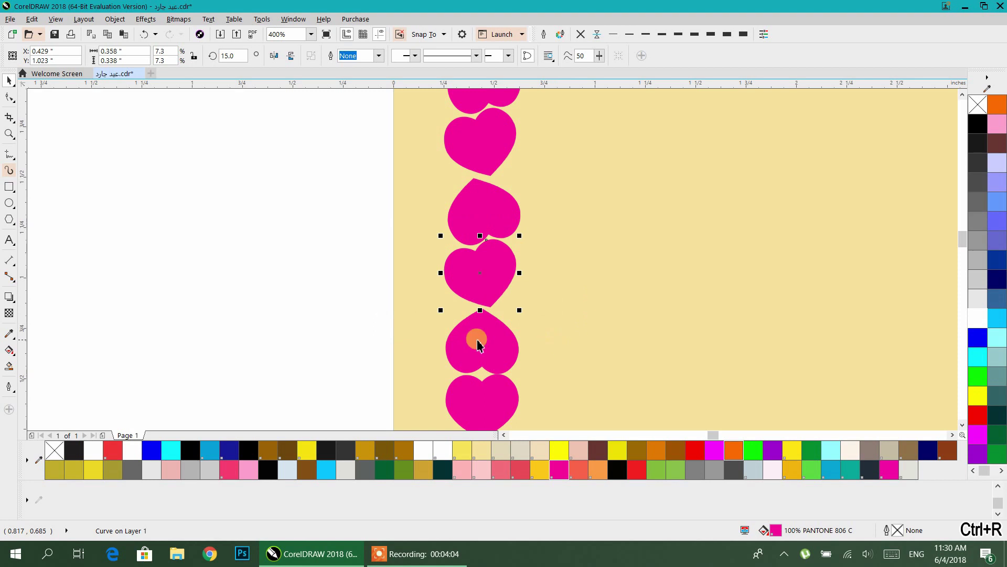
drag(280, 202, 564, 335)
key(ctrl+r)
drag(304, 188, 560, 319)
key(ctrl+r)
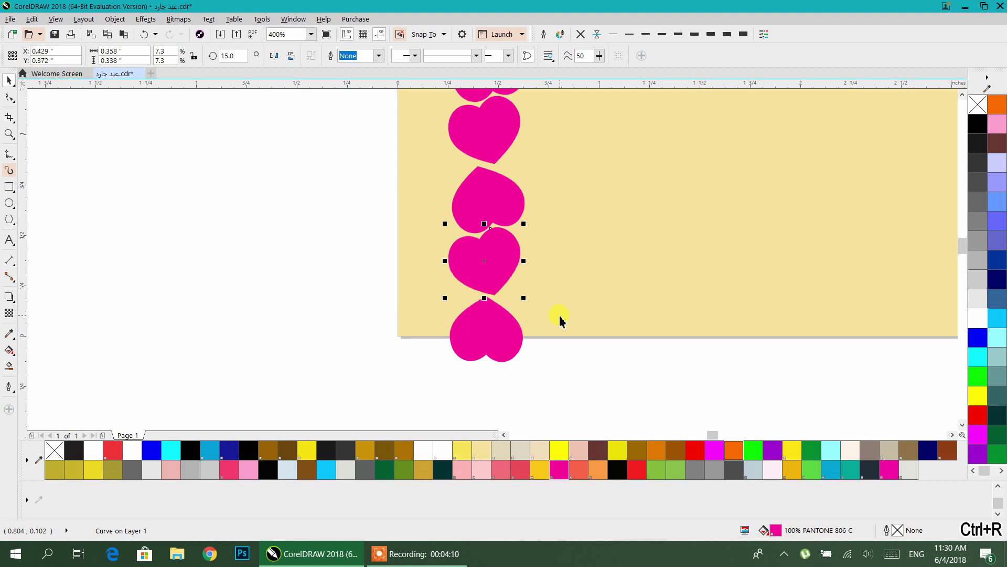
drag(295, 268, 565, 400)
key(ctrl+r)
Step: Group all 16 rotated hearts of the column into one object
scroll(564, 398, down, 4)
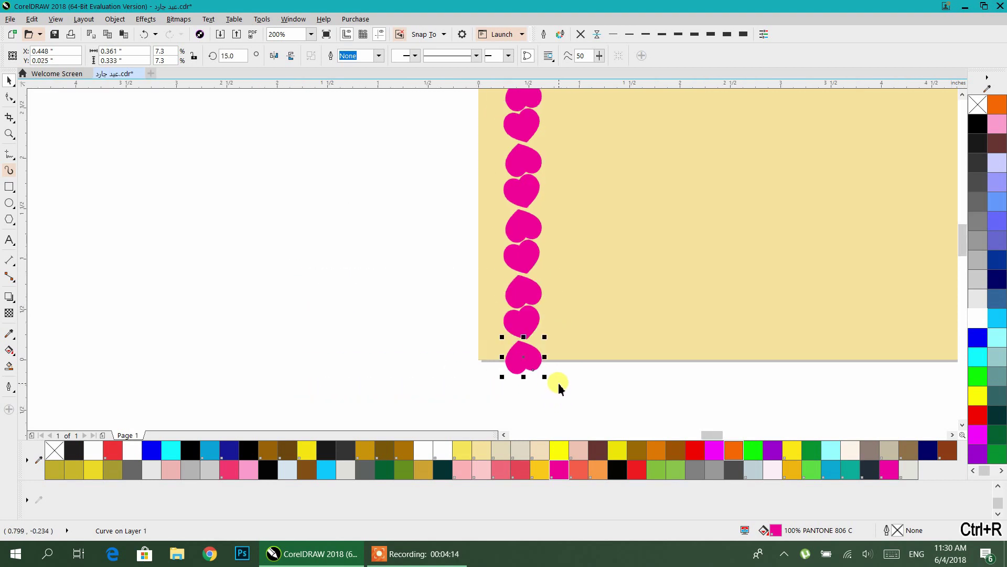
drag(458, 111, 542, 409)
key(ctrl+g)
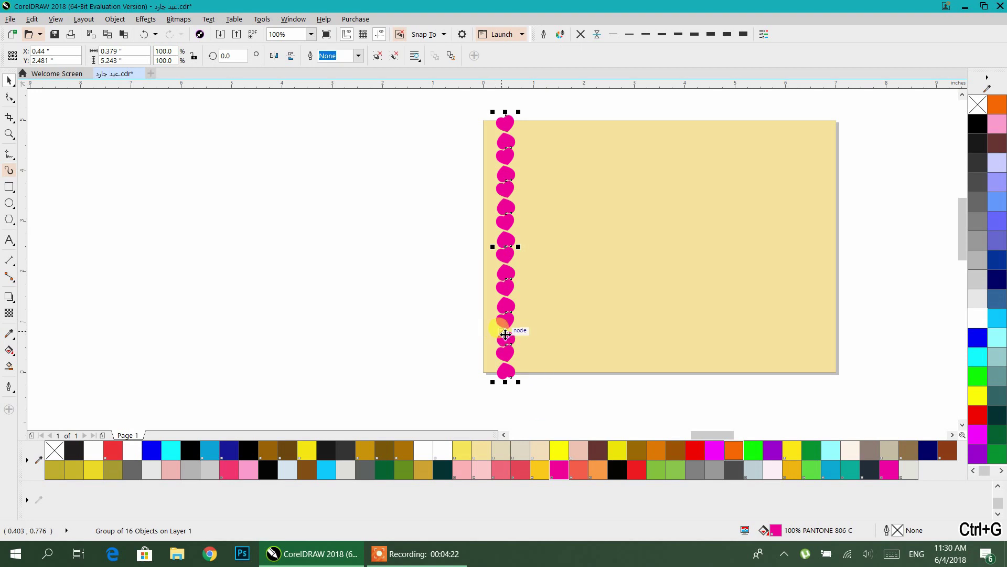
Step: PowerClip the heart group inside the pale yellow card rectangle
scroll(501, 336, up, 2)
scroll(517, 342, down, 2)
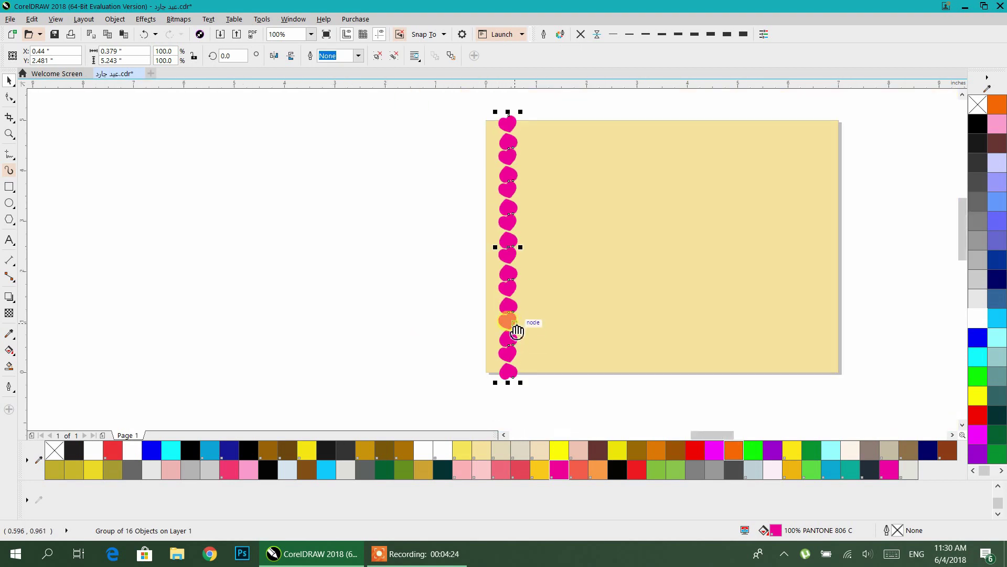
right_click(460, 282)
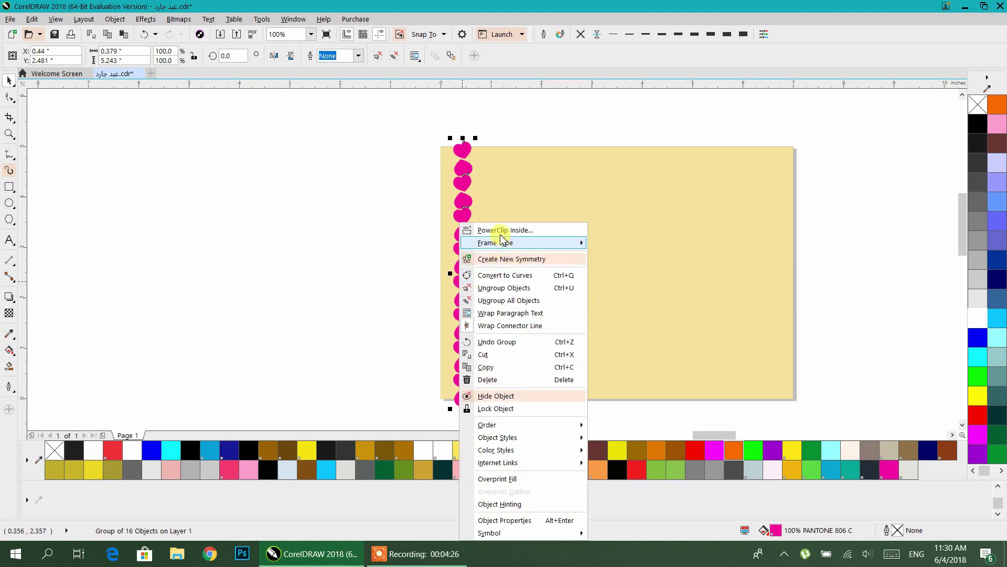
click(518, 214)
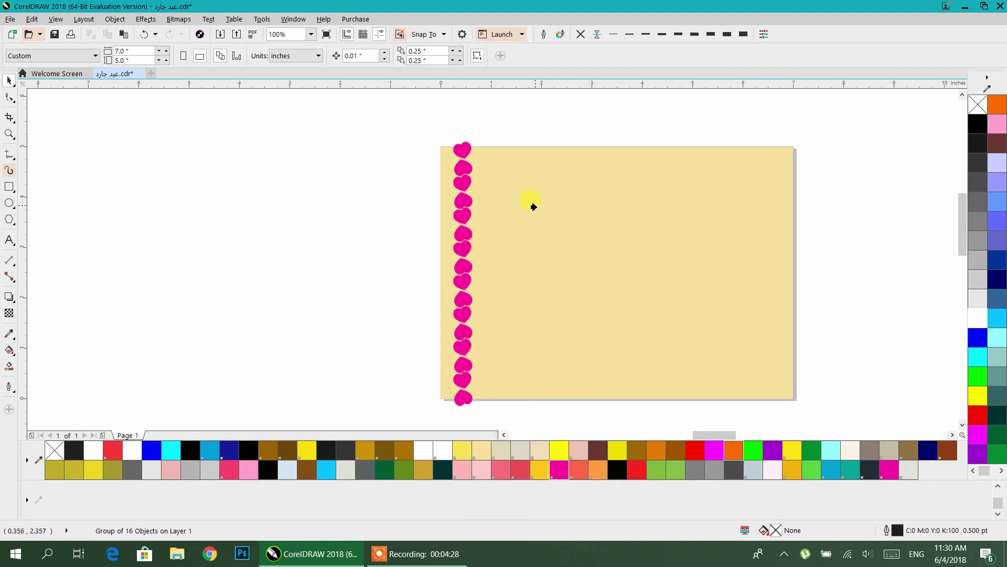
click(533, 207)
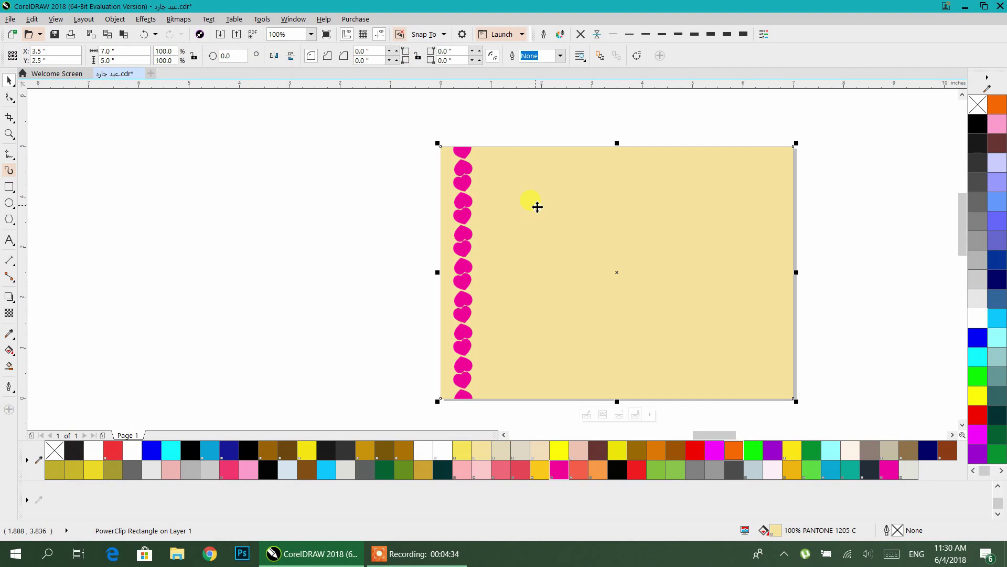
Step: Edit the PowerClip contents and move the heart group closer to the card's left edge, to about X 0.315 inches
key(ctrl+z)
drag(470, 219, 464, 220)
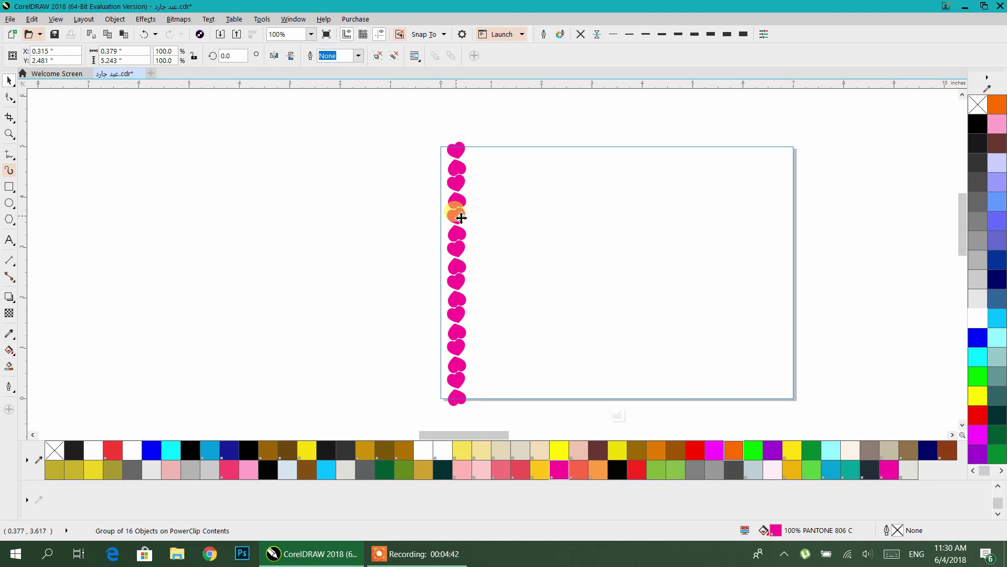
Step: Copy the heart column straight across to the card's right edge at about X 6.763 inches and finish editing the PowerClip
drag(460, 217, 781, 235)
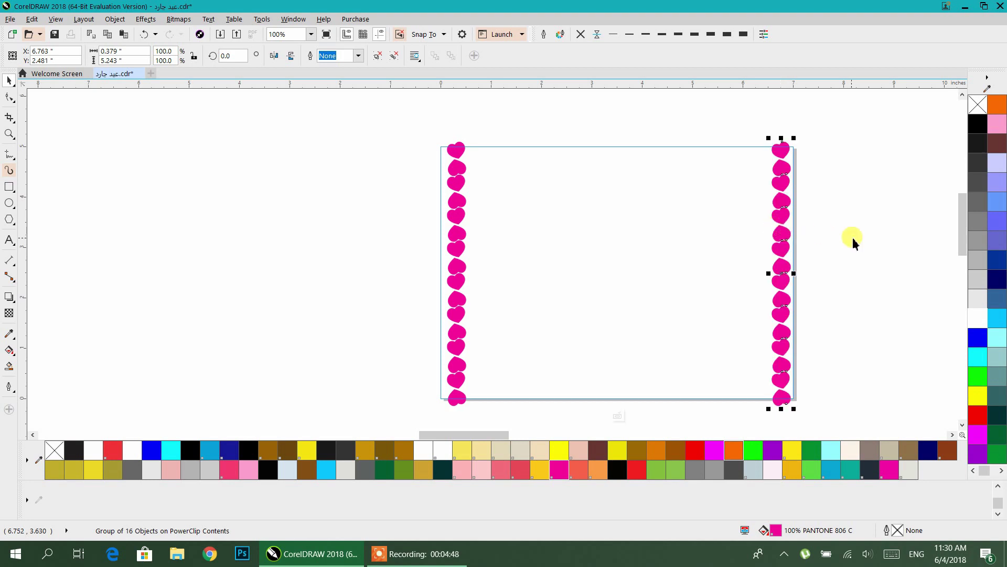
click(853, 238)
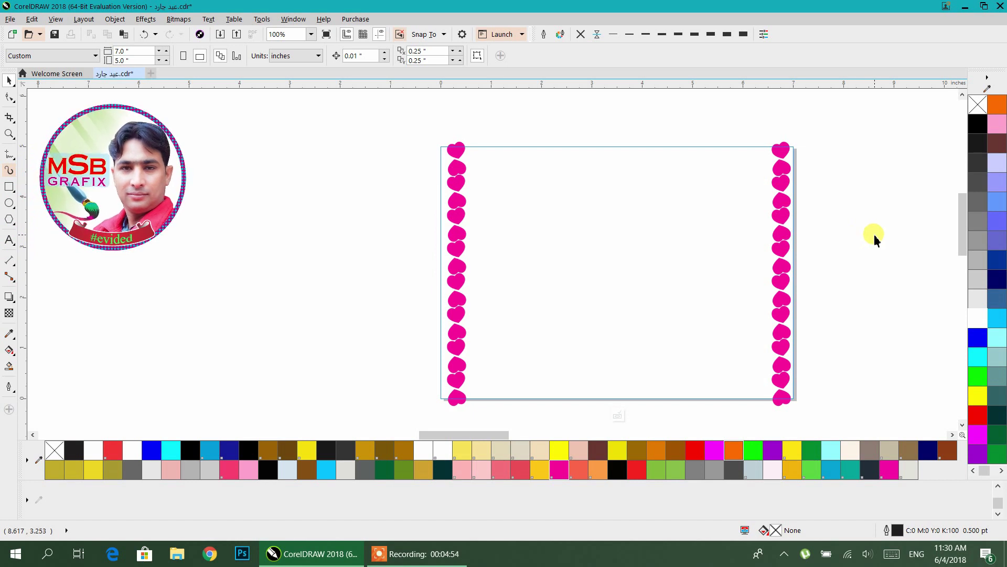
click(618, 416)
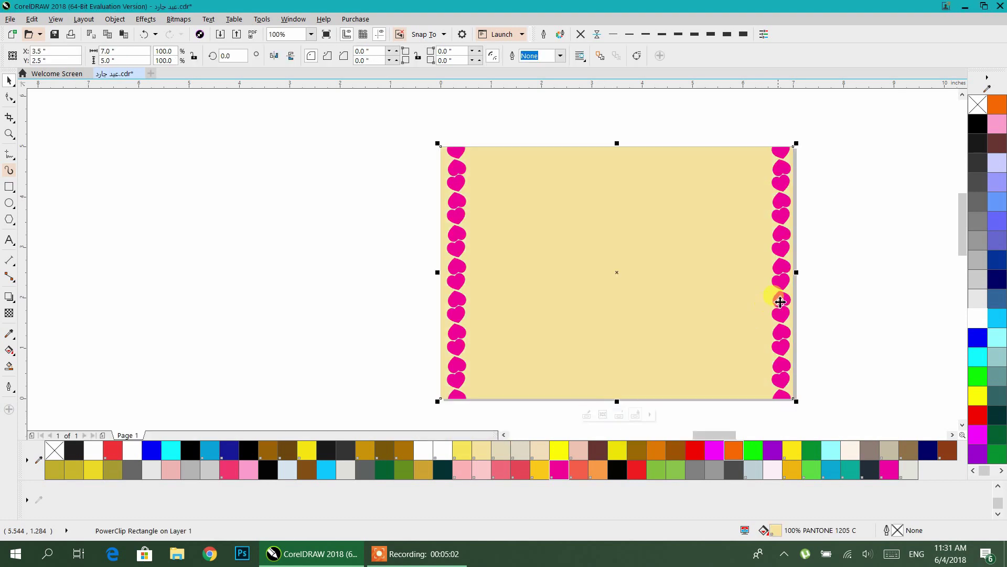
click(884, 355)
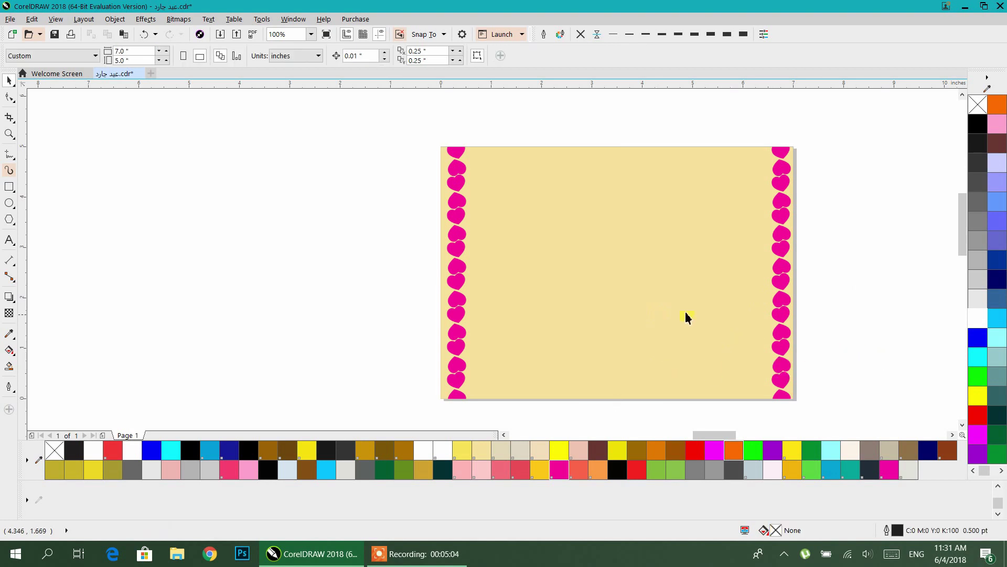
Step: Change the card rectangle's fill to pale pink, PANTONE 706 C
click(713, 300)
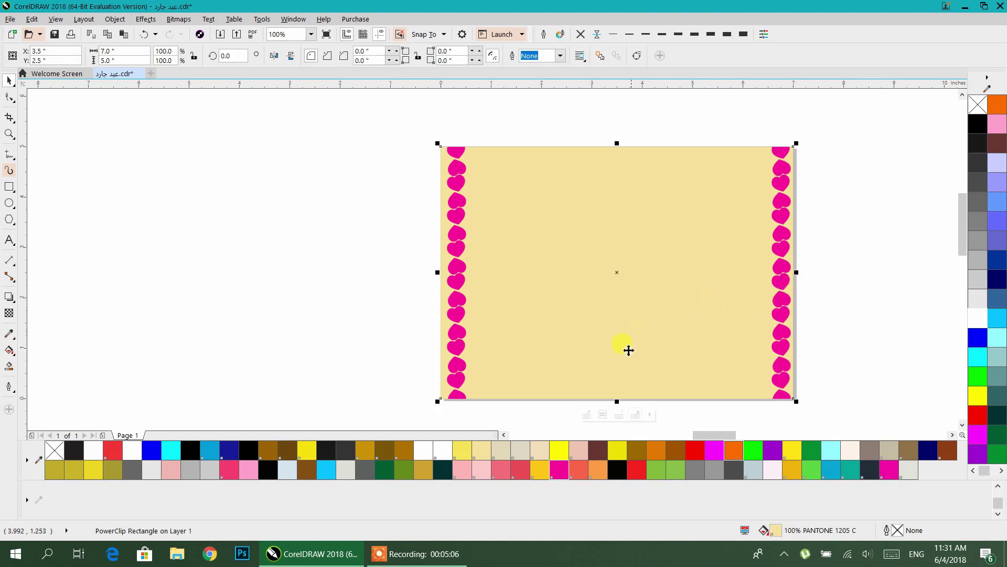
drag(480, 451, 540, 332)
drag(629, 267, 479, 475)
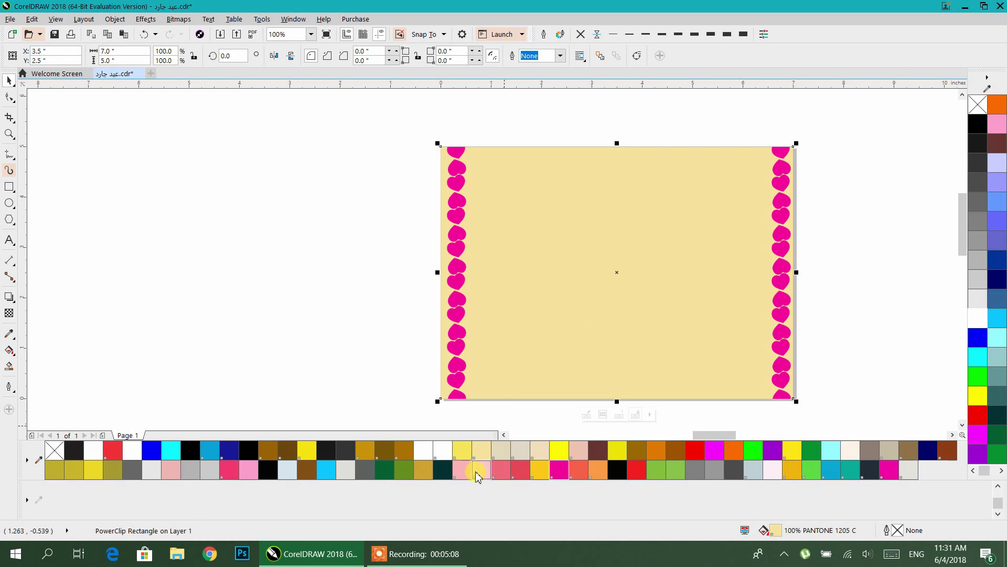
click(478, 475)
Step: Move the blue عيدكم مبارك calligraphy from the clipart collection onto the upper half of the pink card
drag(850, 263, 751, 254)
scroll(751, 254, down, 1)
scroll(744, 254, right, 3)
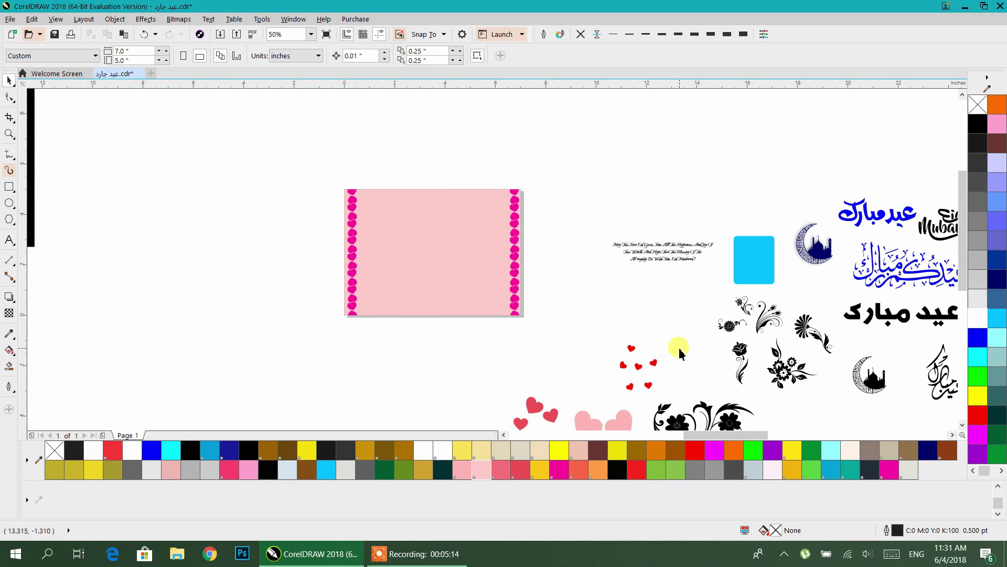
drag(680, 353, 676, 351)
drag(898, 283, 415, 231)
scroll(415, 231, up, 2)
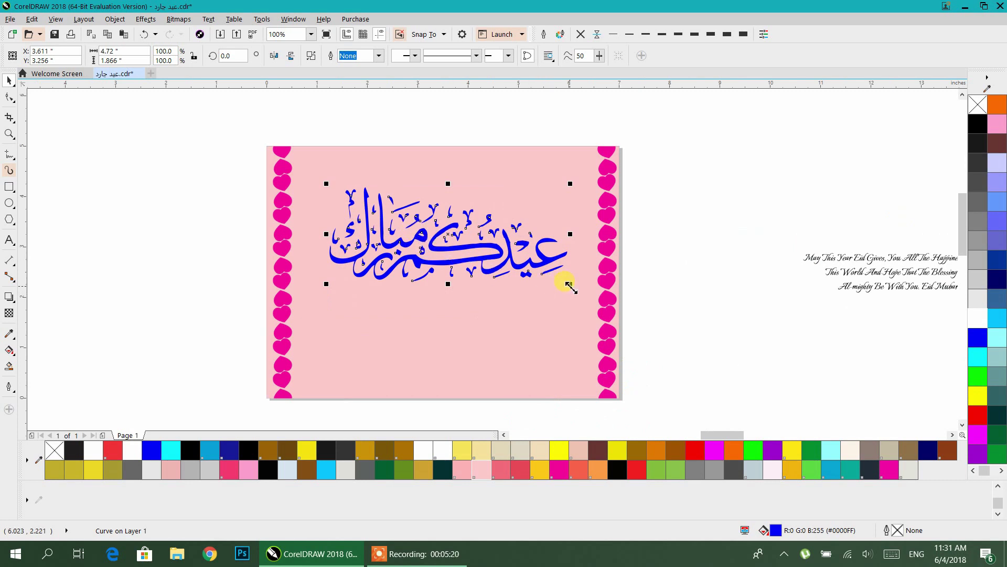
Step: Scale the blue calligraphy about its centre to about 3.25 by 1.285 inches and move it straight up towards the card's top
drag(571, 286, 530, 289)
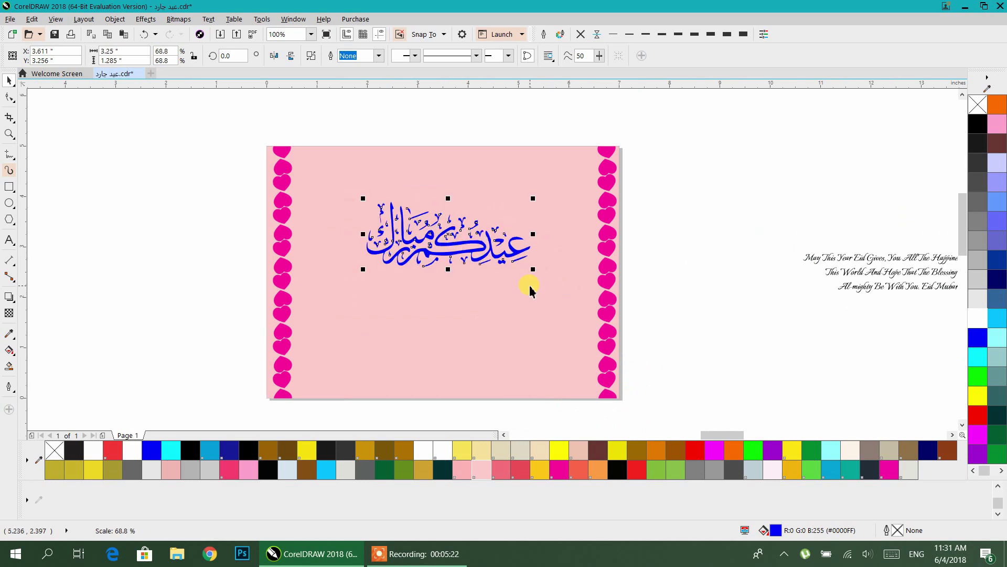
drag(443, 229, 443, 198)
click(679, 220)
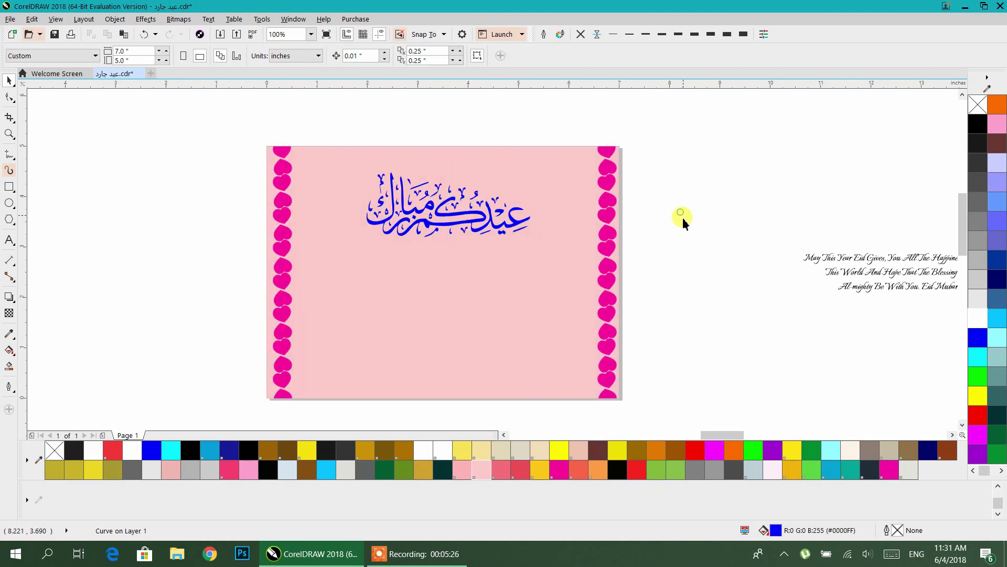
Step: Copy the black crescent-and-mosque clipart to just outside the card's right edge and mirror it horizontally
scroll(679, 232, down, 2)
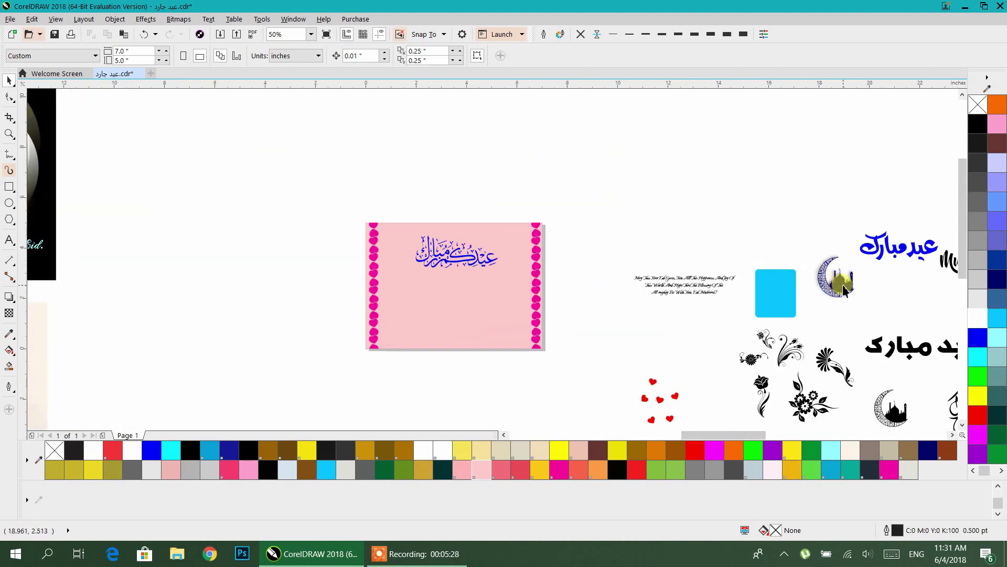
drag(898, 413, 568, 245)
scroll(568, 245, up, 4)
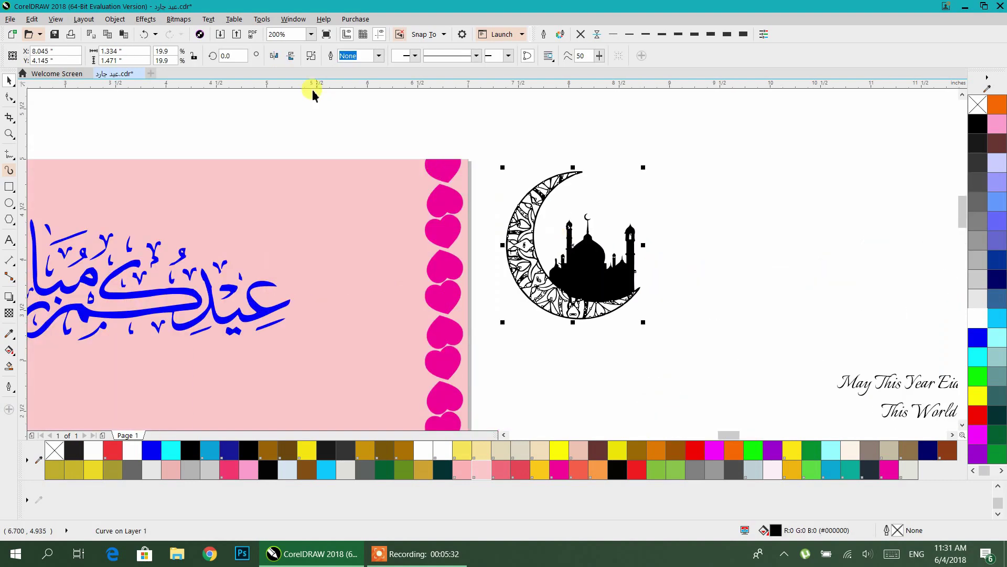
click(274, 55)
Step: Move the mirrored crescent into the card's upper right corner and scale it down to about 0.944 by 1.041 inches
drag(677, 240, 614, 257)
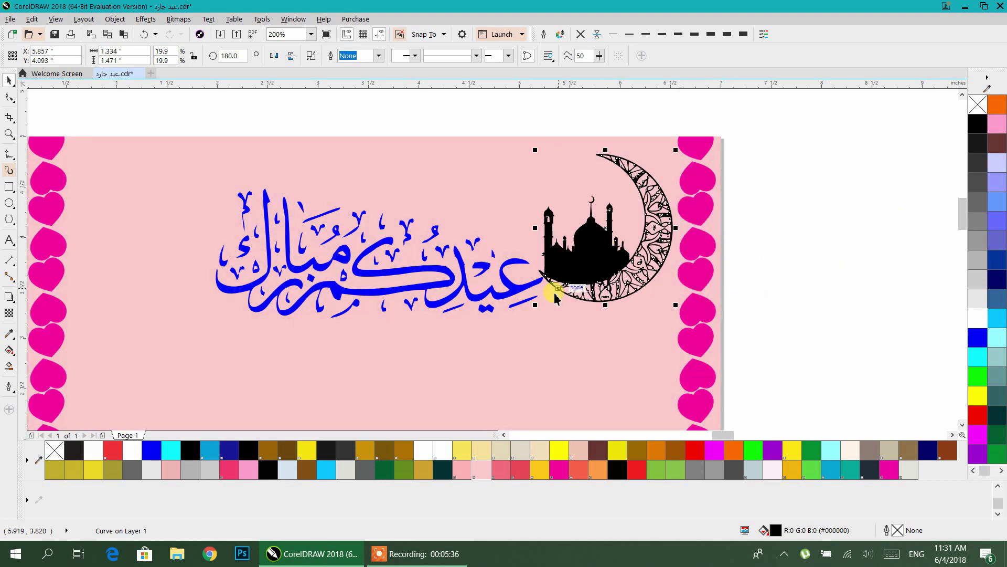
drag(535, 307, 607, 259)
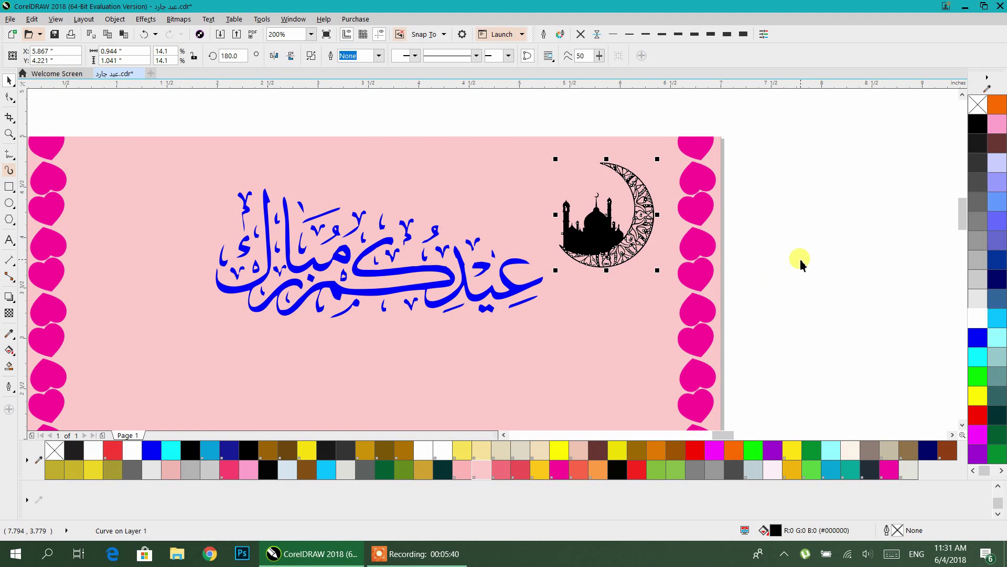
scroll(800, 262, down, 2)
click(764, 216)
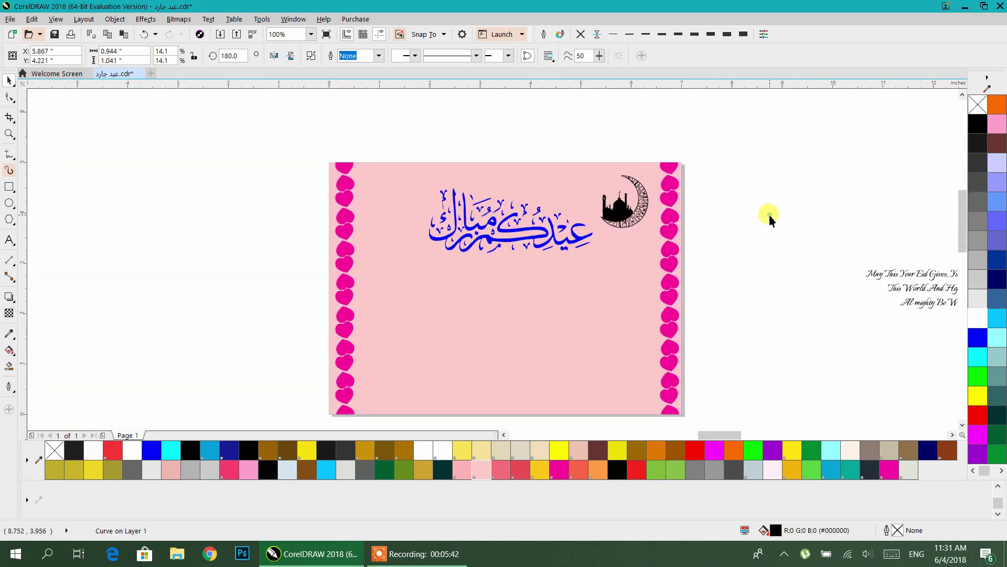
Step: Move the calligraphy left to about X 2.704, Y 3.714 inches and shift the crescent slightly left and down
drag(541, 251, 494, 256)
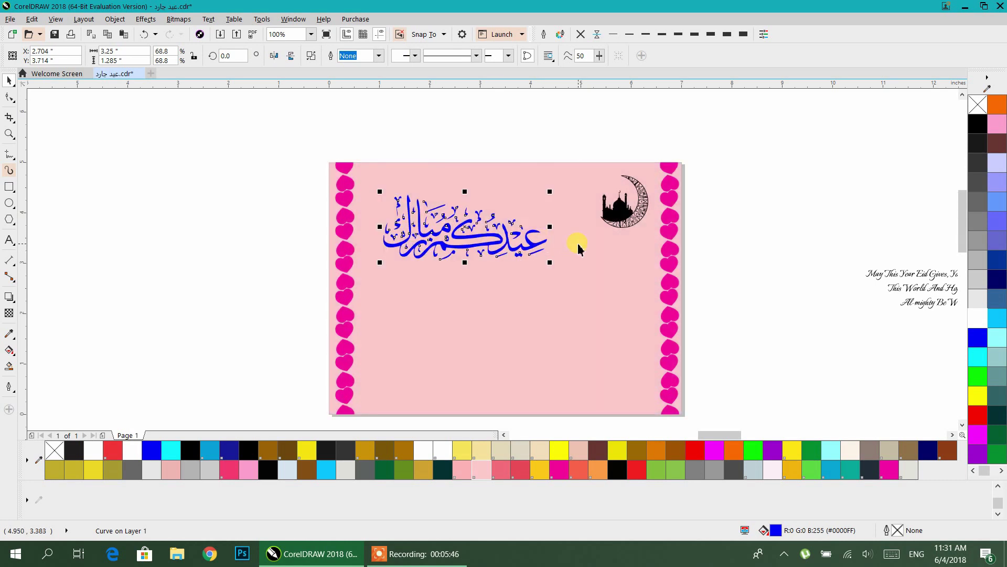
drag(617, 225, 605, 212)
click(703, 224)
click(832, 203)
scroll(798, 292, down, 1)
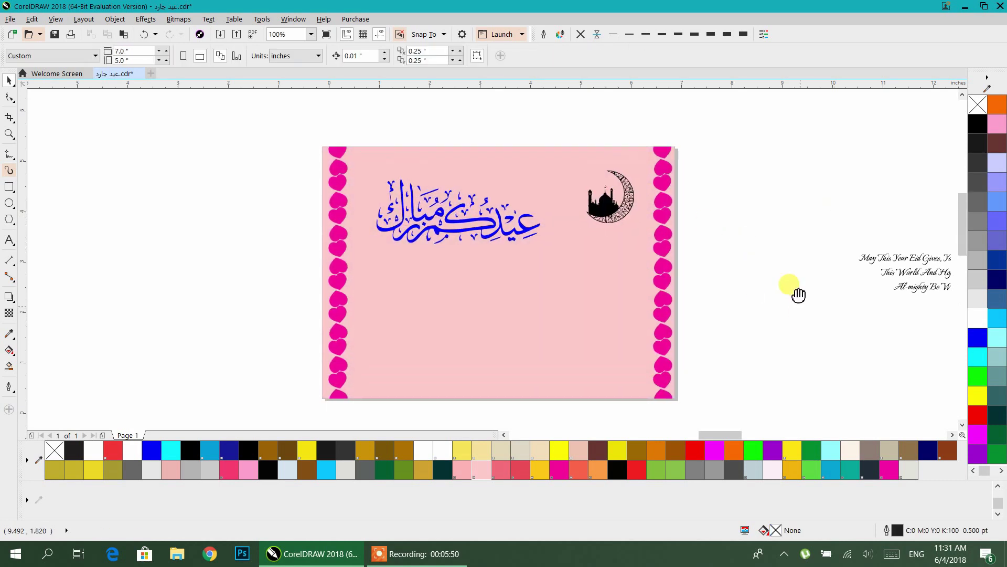
Step: Recolor the blue calligraphy black
click(516, 205)
click(979, 127)
click(808, 229)
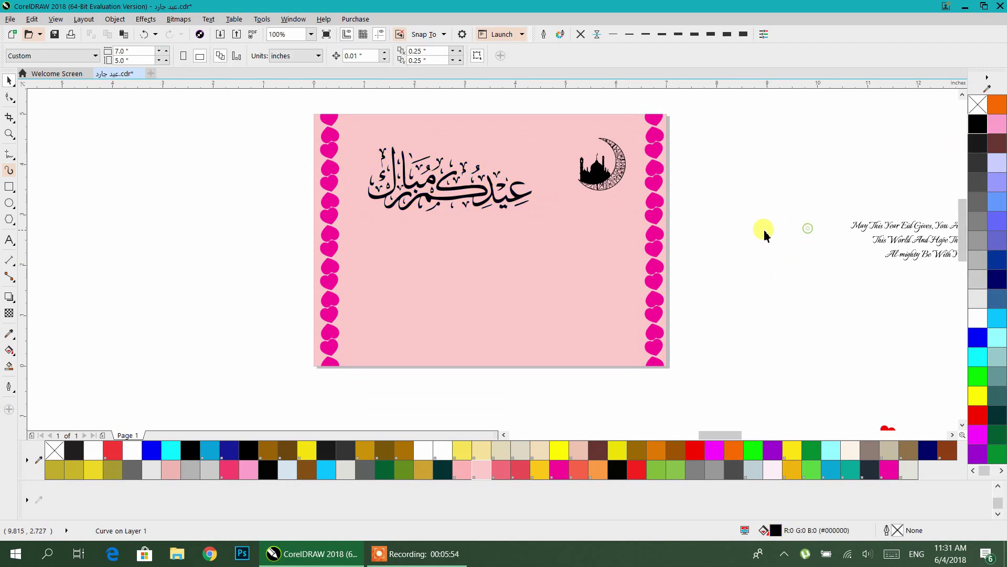
Step: Fill the calligraphy with the hearts' magenta, PANTONE 806 C
click(503, 206)
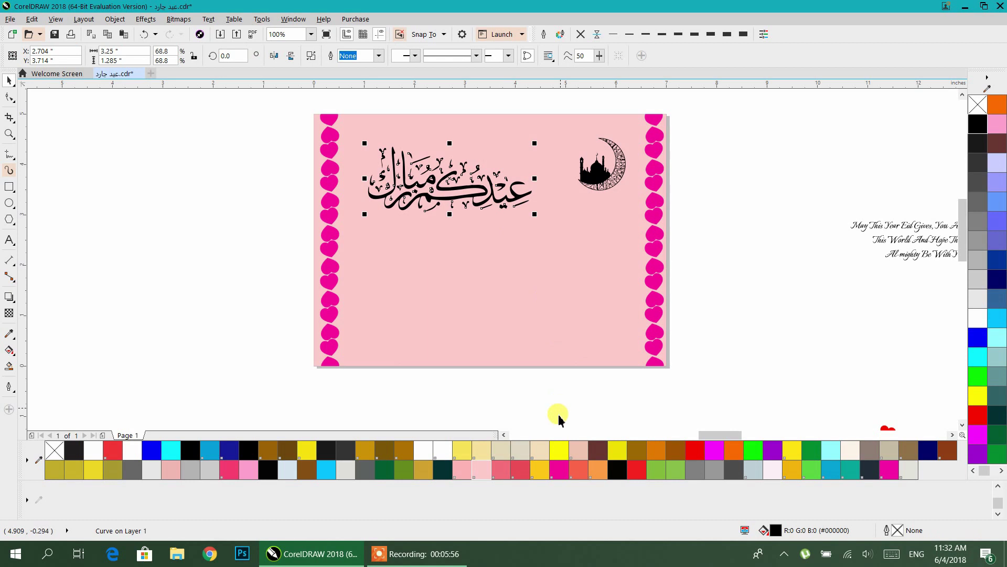
click(558, 470)
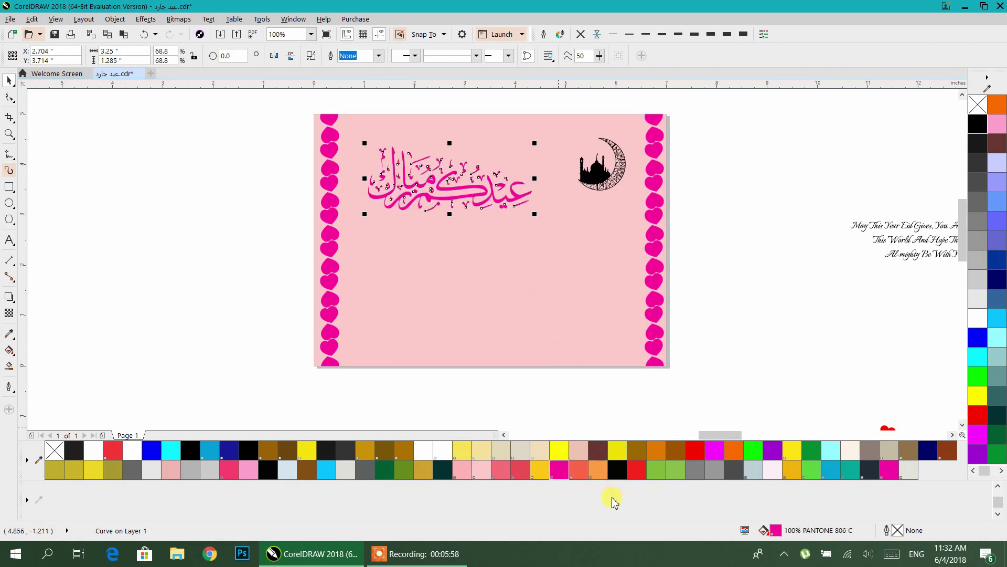
click(756, 290)
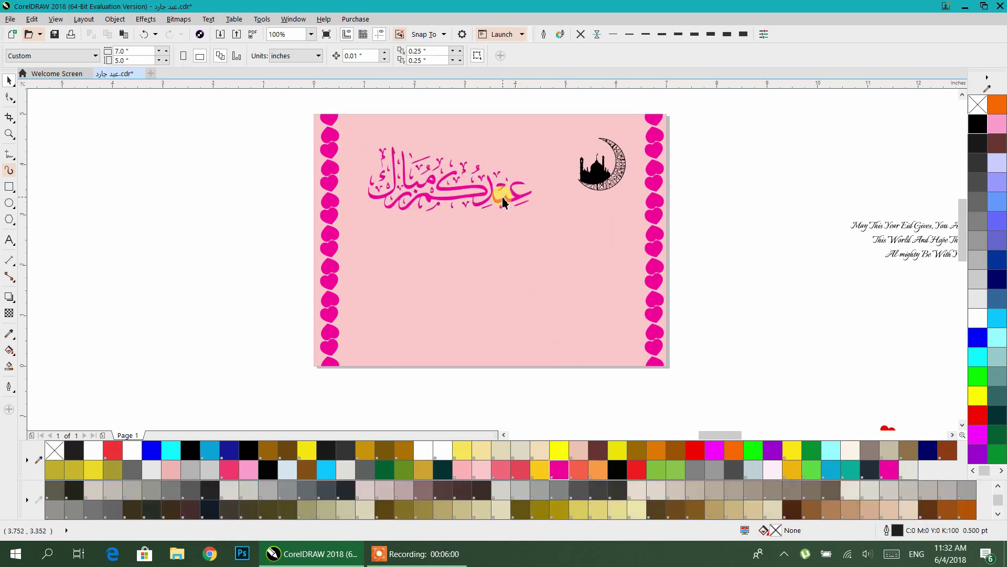
Step: Enlarge the magenta calligraphy slightly from its upper left corner to about 3.37 by 1.332 inches
click(503, 201)
click(365, 144)
mouse_move(366, 146)
mouse_down()
mouse_move(348, 140)
mouse_move(358, 141)
mouse_up()
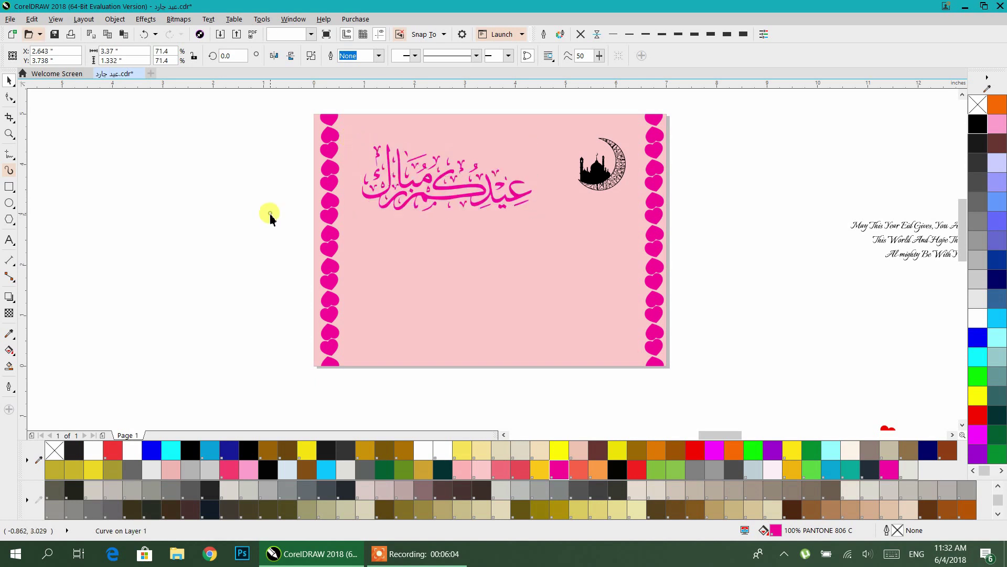
click(270, 217)
Step: Apply a drop shadow with zero offset directly behind the magenta calligraphy
scroll(483, 198, down, 2)
drag(488, 200, 461, 203)
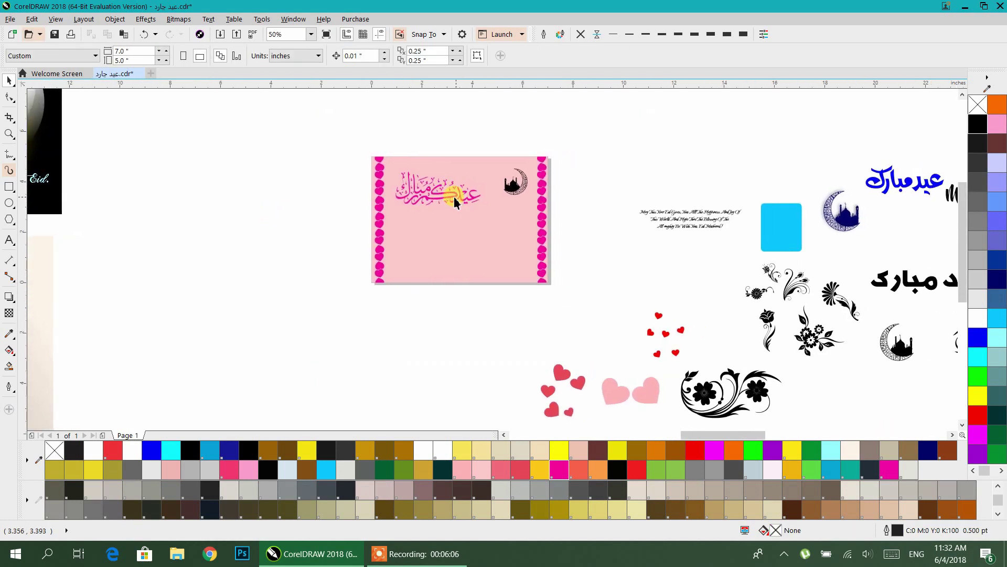
scroll(453, 201, up, 2)
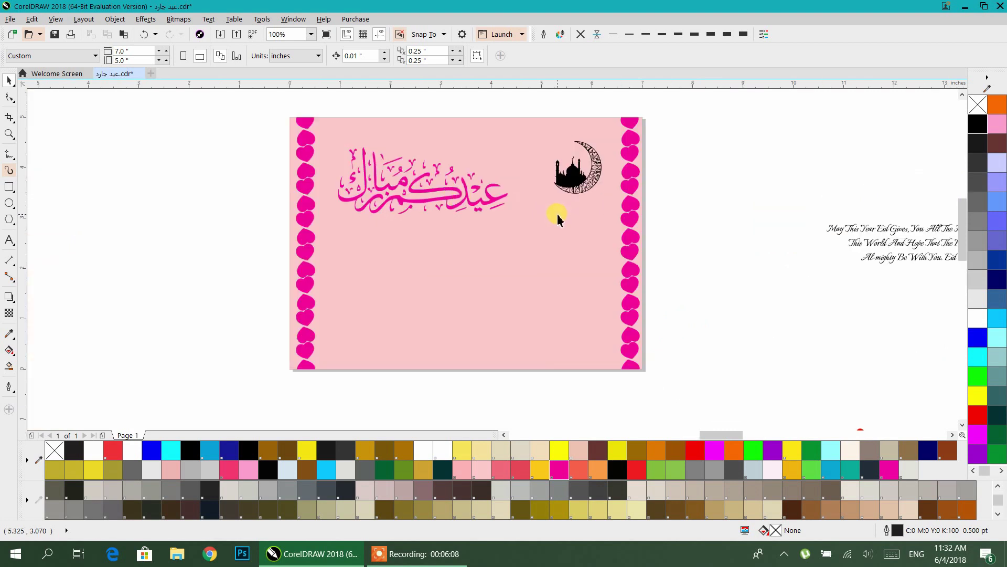
click(472, 206)
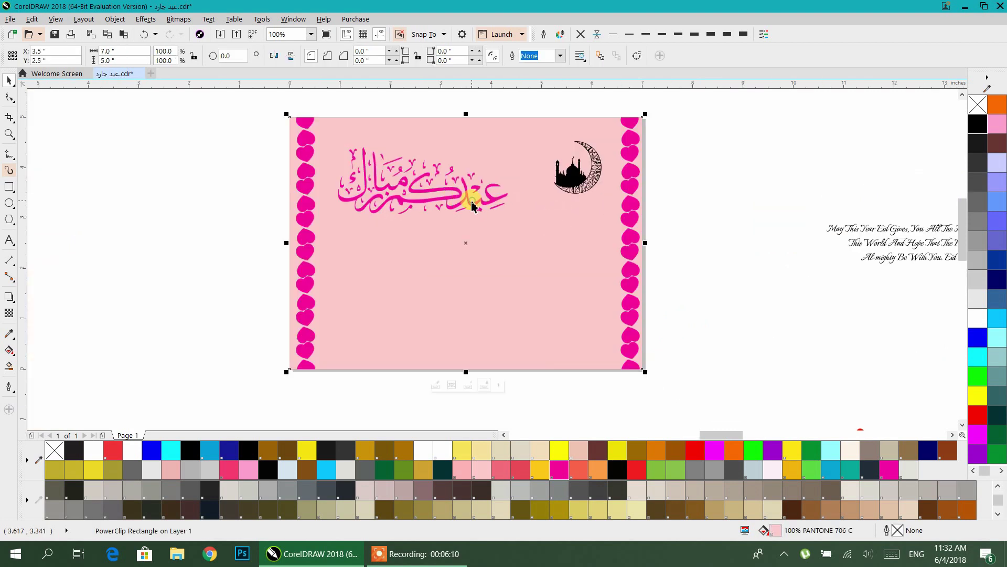
click(464, 205)
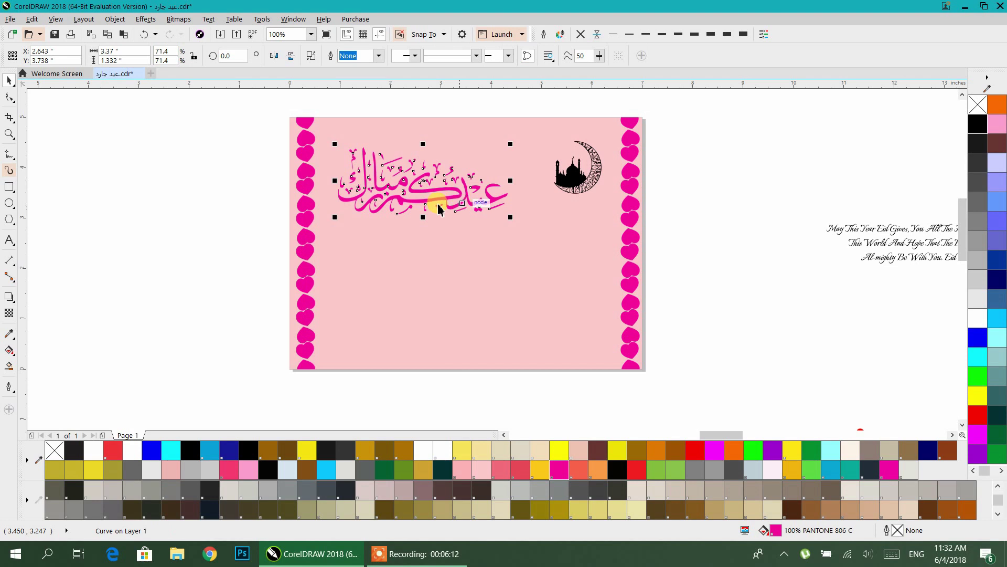
click(12, 304)
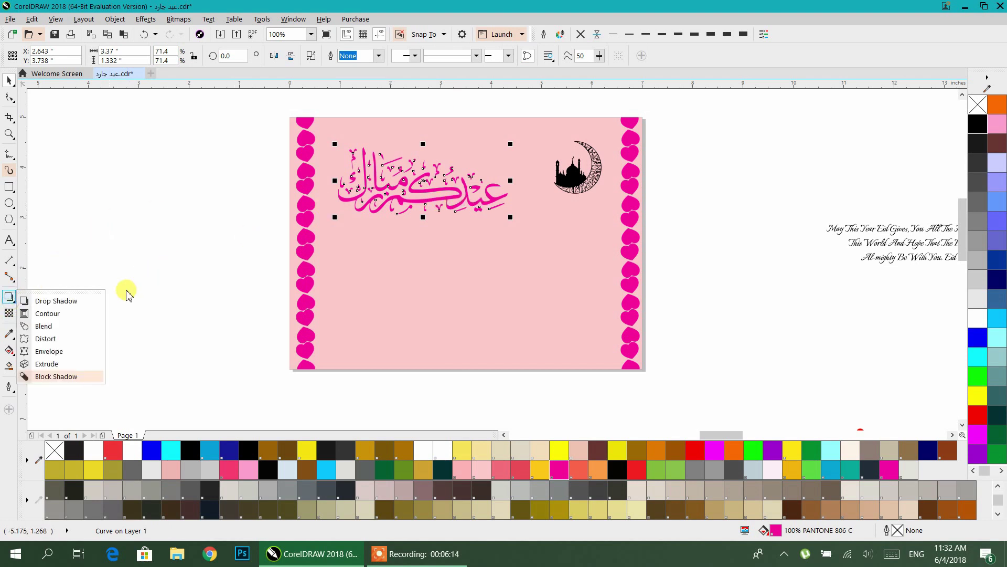
click(47, 298)
drag(423, 191, 420, 191)
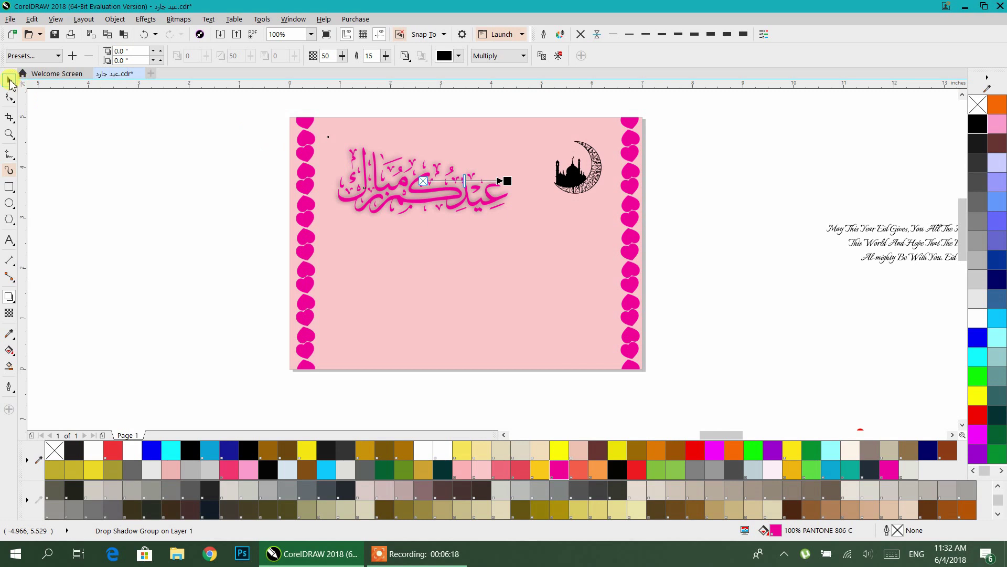
click(10, 81)
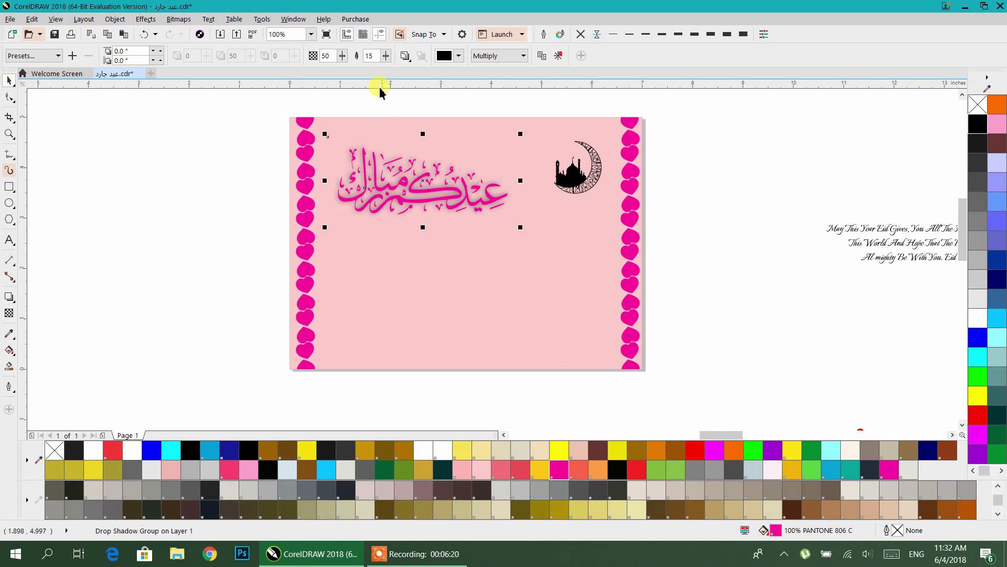
Step: Set the opacity of the calligraphy's drop shadow to 60
double_click(326, 56)
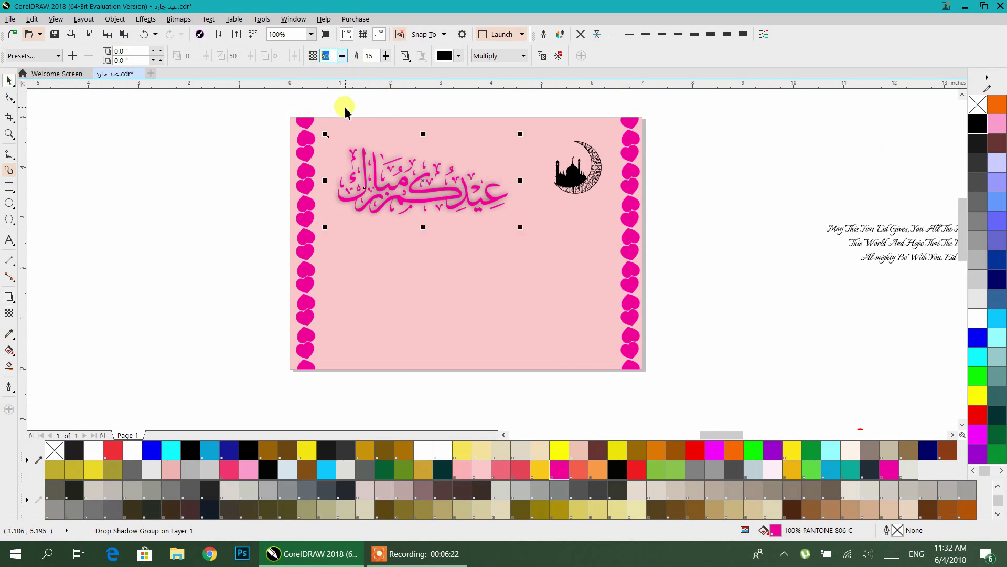
text(6)
key(Return)
Step: Try dark red #660000 for the calligraphy's drop shadow and settle on pure red, #FF0000
click(444, 57)
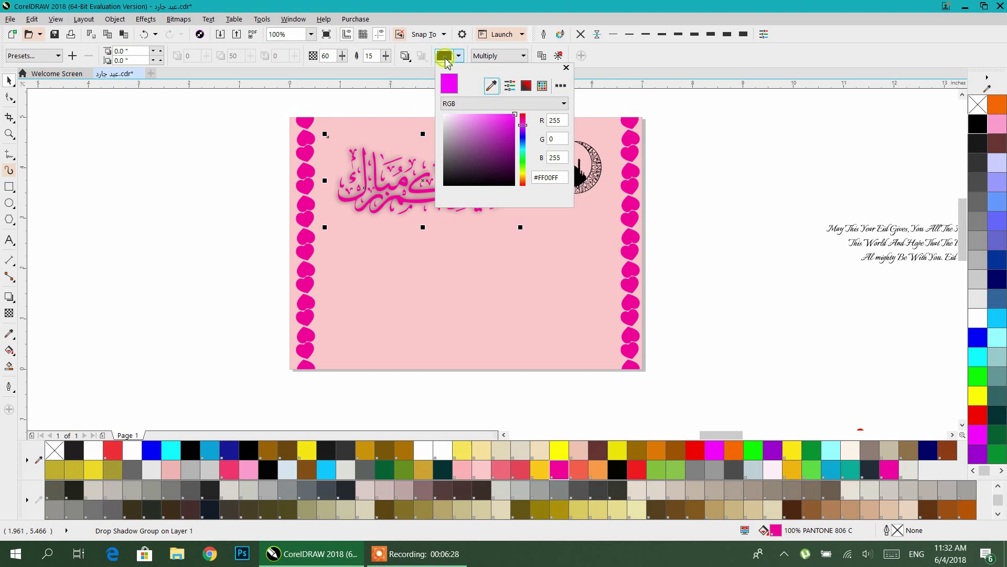
drag(517, 114, 514, 114)
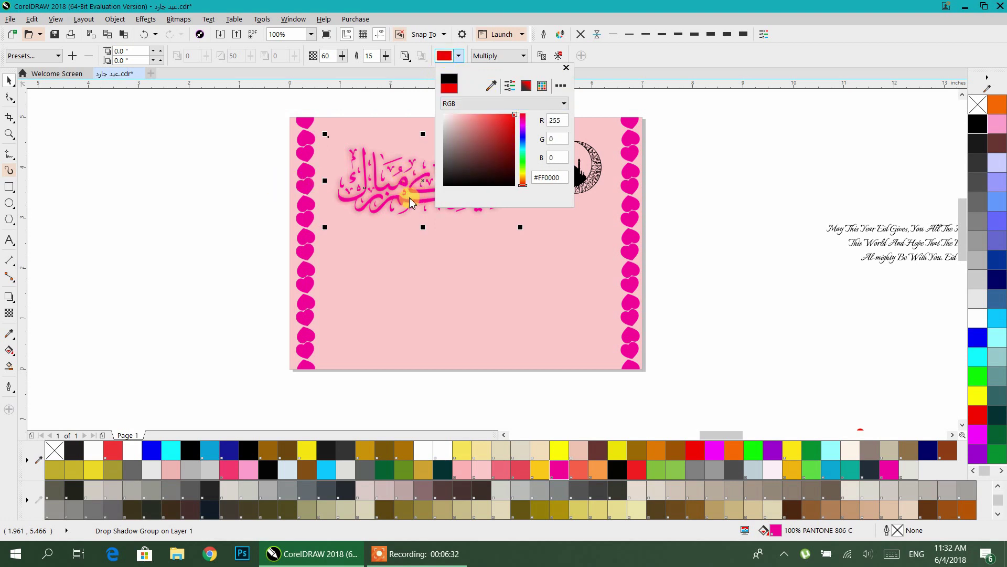
mouse_move(514, 129)
mouse_down()
mouse_move(504, 149)
mouse_move(515, 157)
mouse_up()
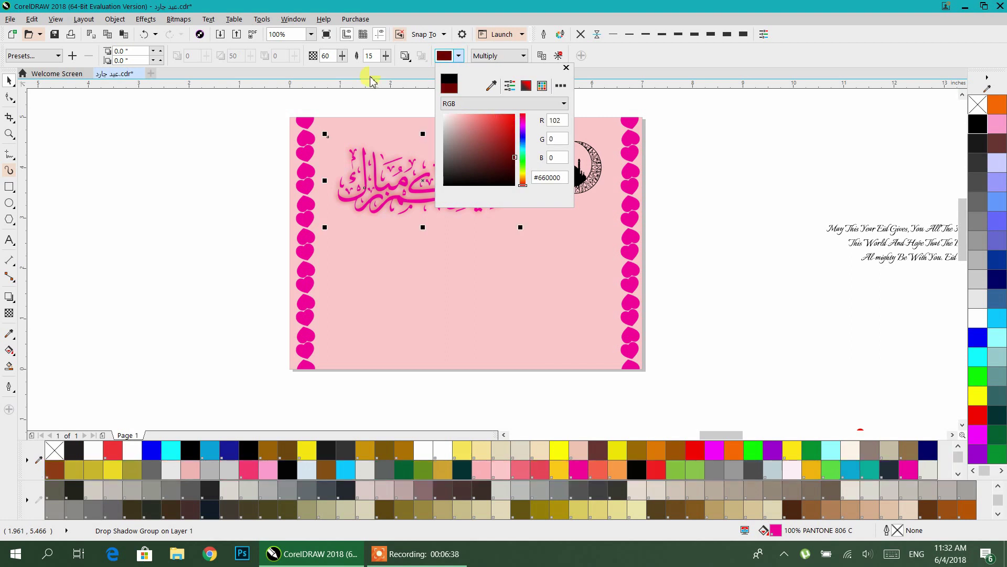
click(515, 114)
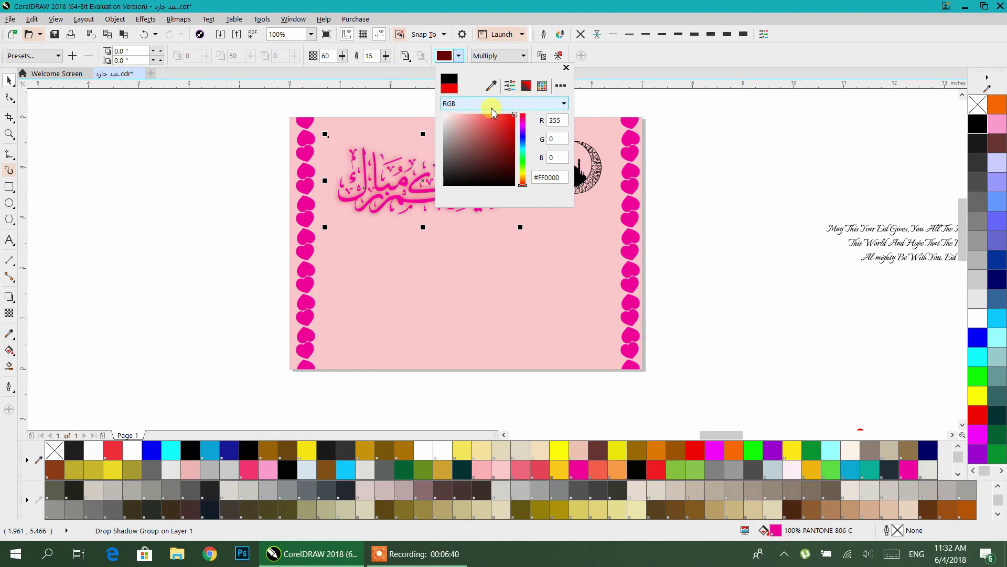
click(18, 83)
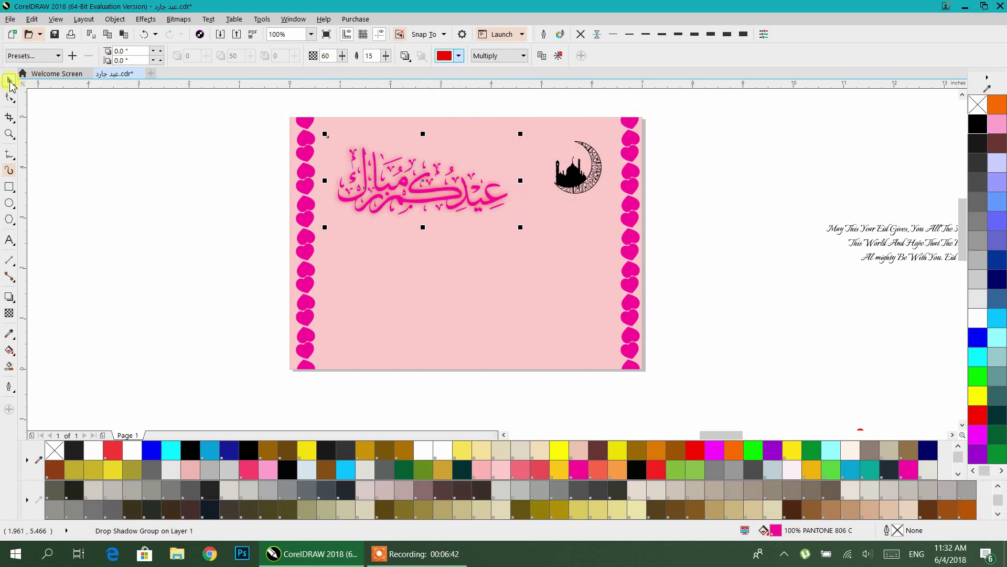
Step: Give the magenta calligraphy a white 0.75 pt outline with rounded corners and rounded line caps
click(119, 153)
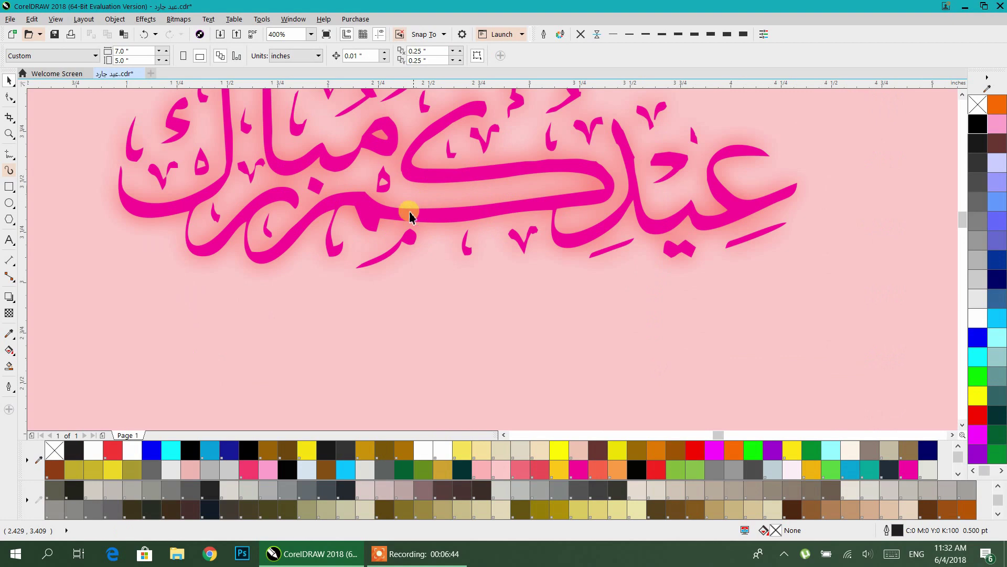
scroll(409, 215, down, 2)
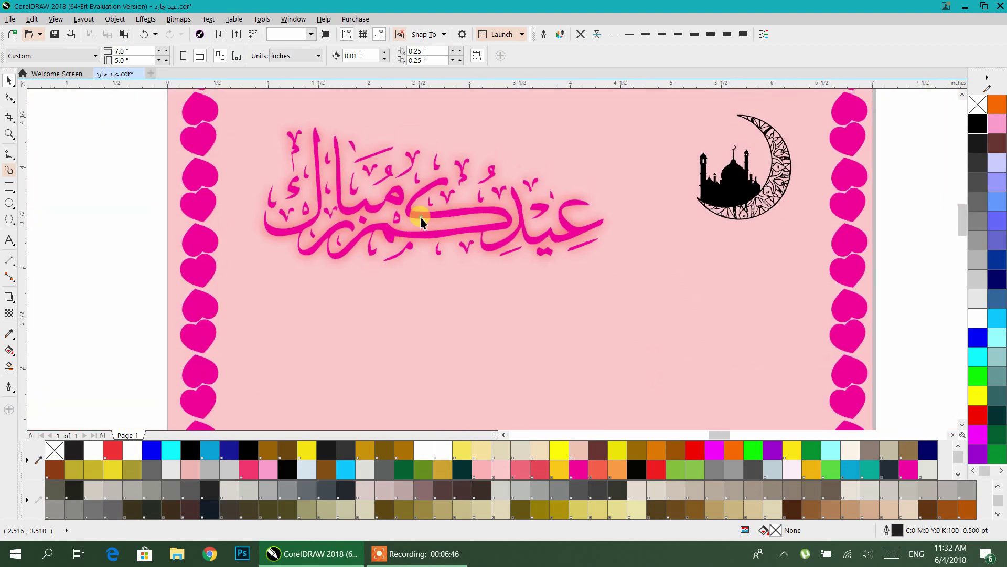
click(419, 230)
right_click(979, 318)
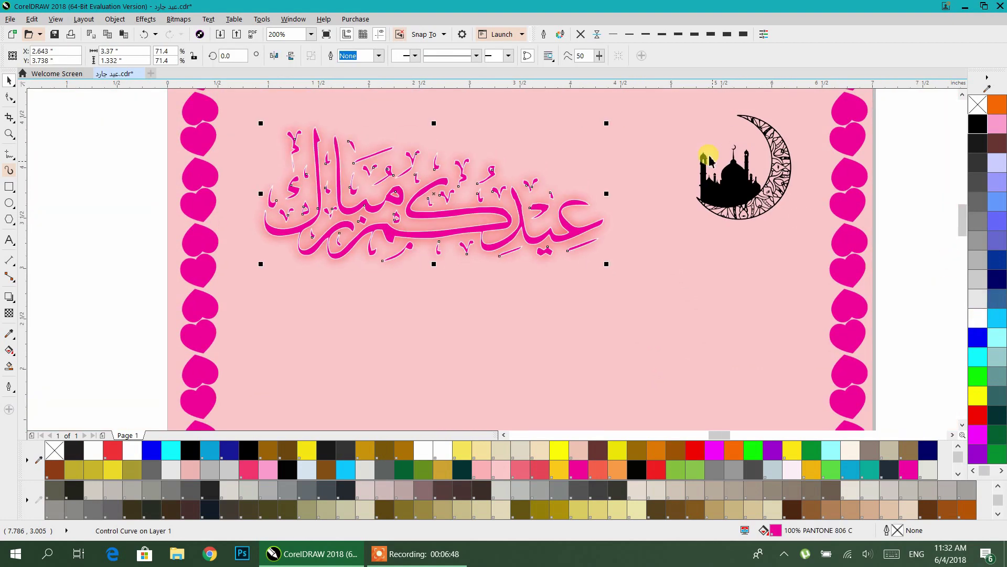
click(629, 35)
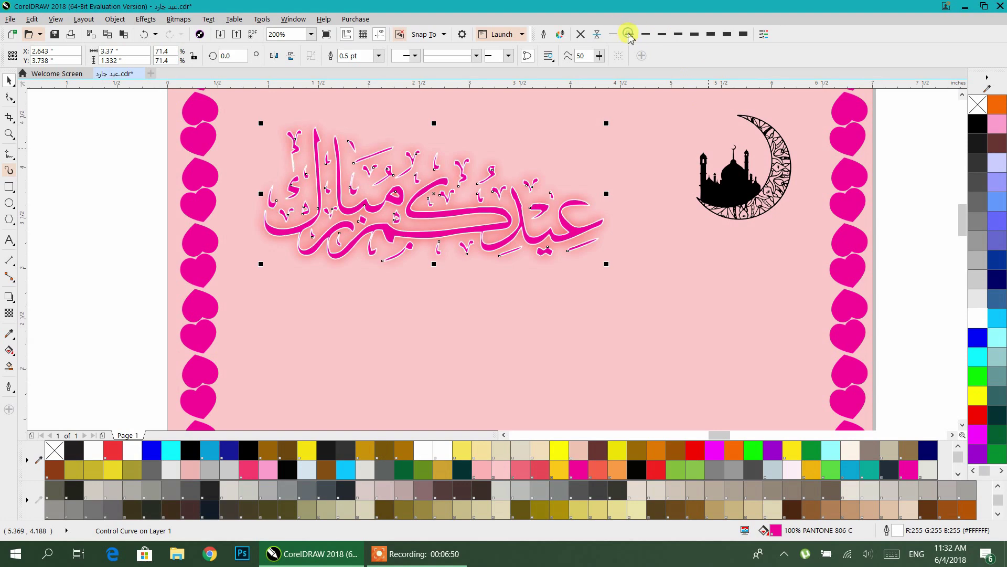
click(543, 36)
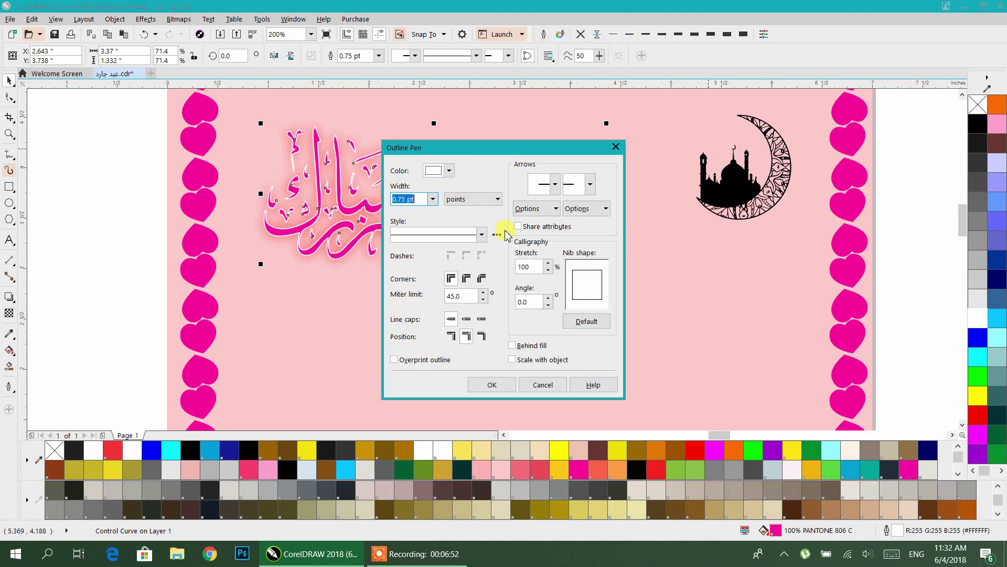
click(468, 280)
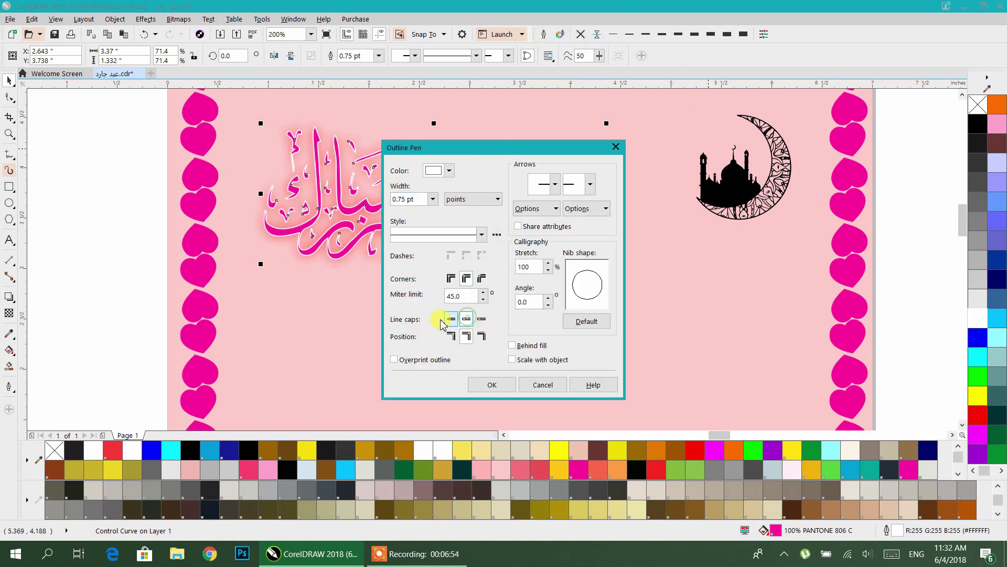
click(499, 384)
Step: Try red, orange #FF6600 and magenta #FF00FF for the calligraphy's outline and settle on yellow #FFFF00
scroll(533, 223, down, 1)
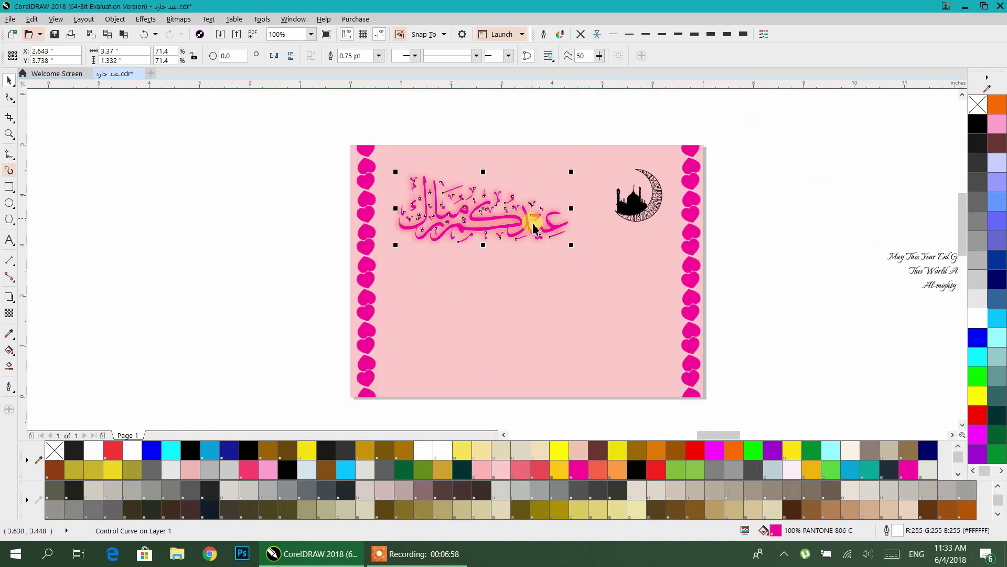
scroll(483, 228, up, 1)
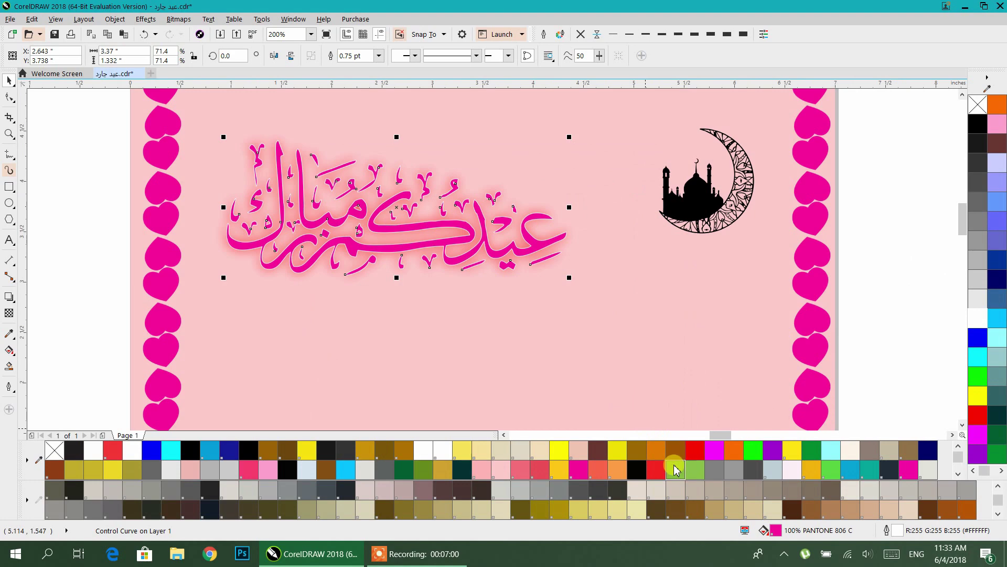
right_click(975, 419)
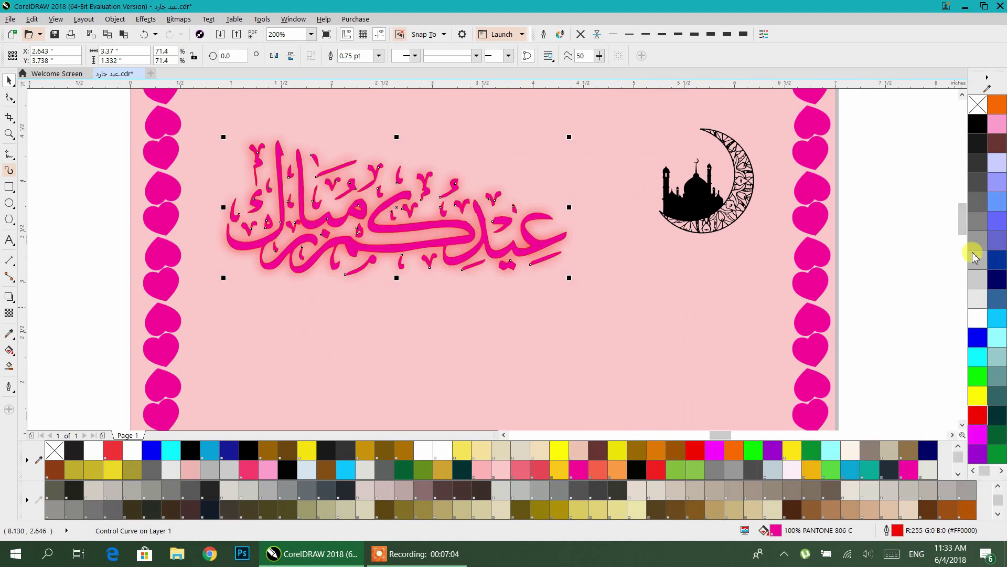
right_click(1001, 104)
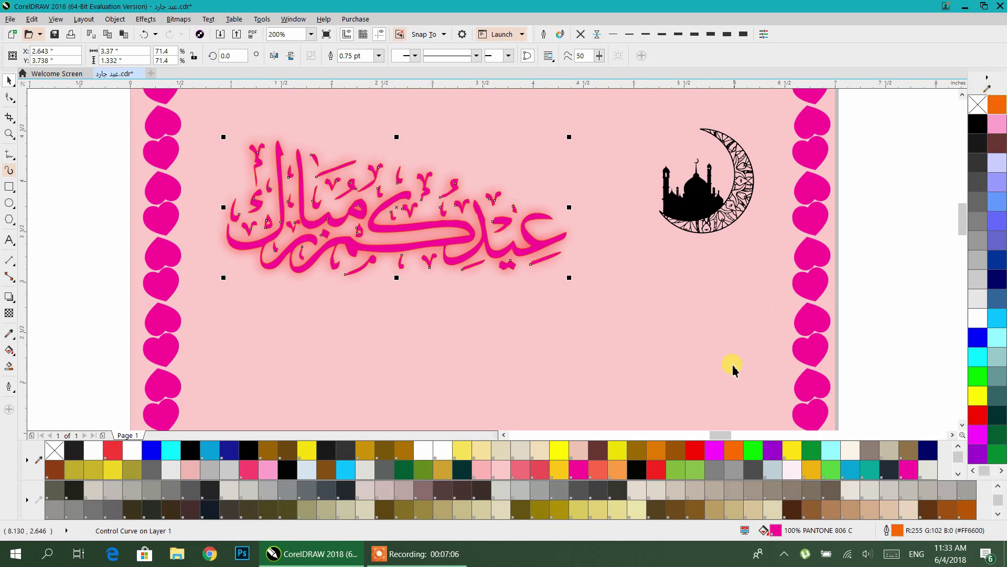
right_click(715, 451)
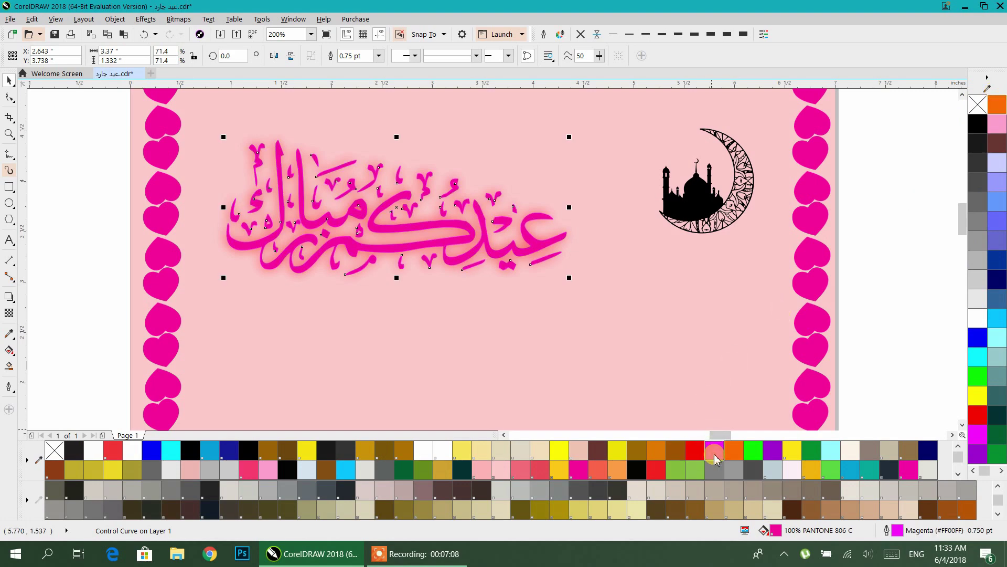
scroll(531, 242, up, 1)
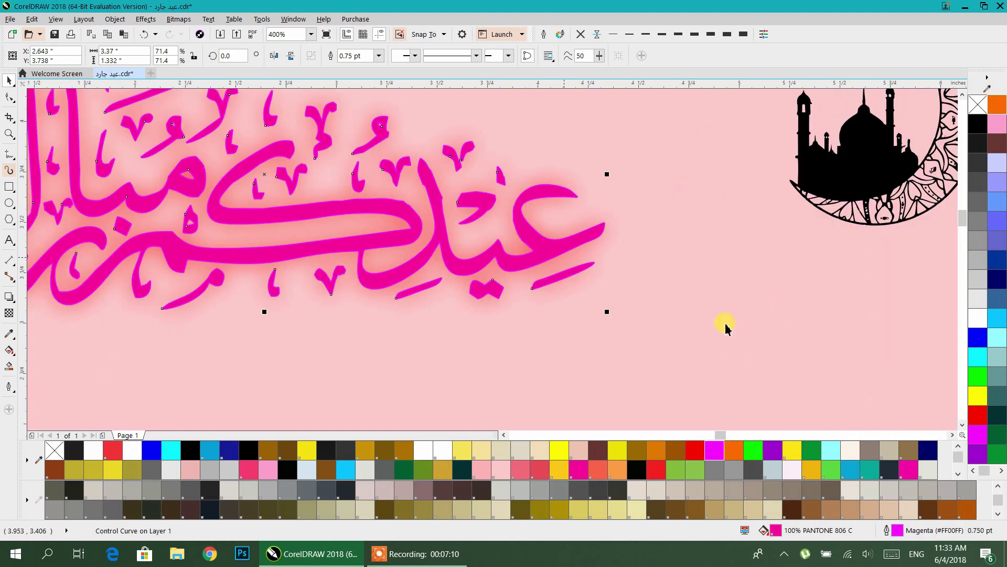
right_click(979, 397)
scroll(458, 290, down, 1)
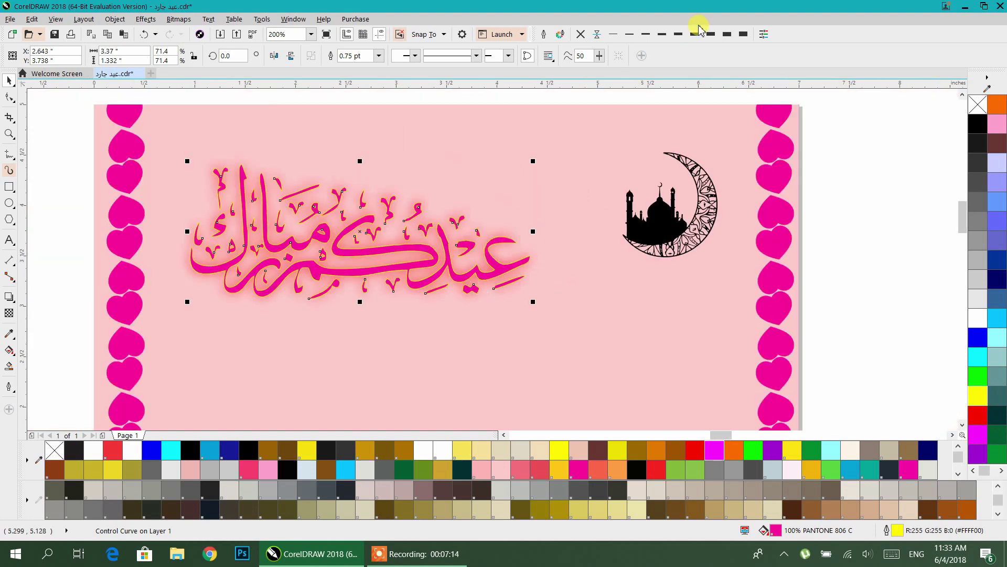
Step: Thicken the calligraphy's yellow outline to 2.0 pt and deselect it
click(679, 34)
click(689, 34)
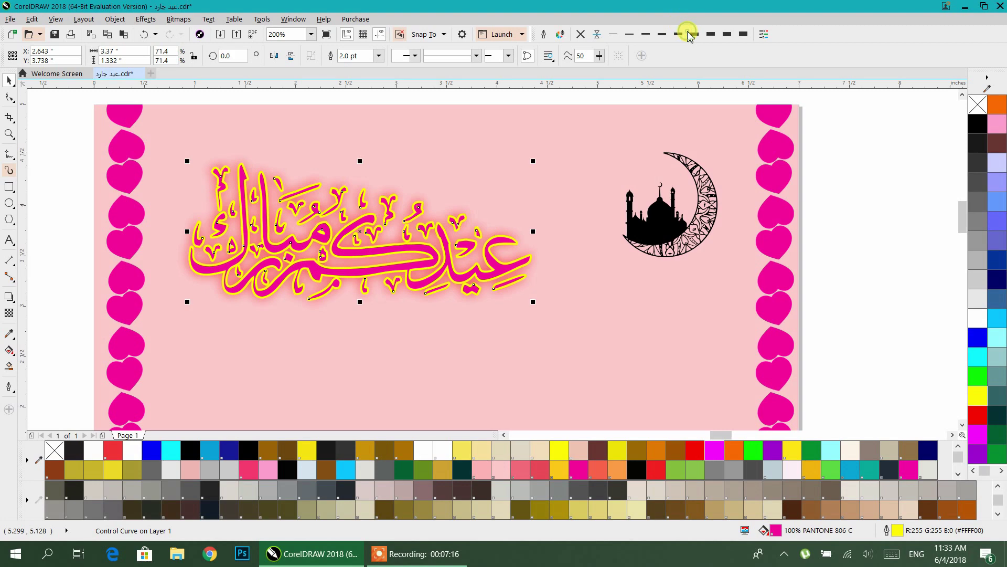
click(823, 176)
scroll(546, 173, down, 1)
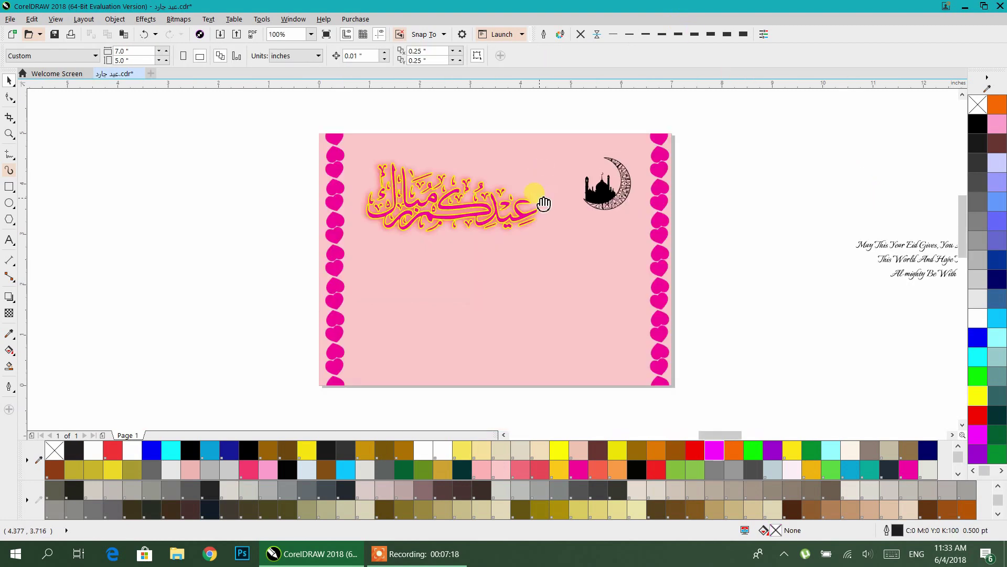
Step: Bring the Arial greeting beginning "May God send his Love like Sunshine" from the spare messages onto the pink card
drag(543, 204, 488, 201)
drag(650, 198, 626, 175)
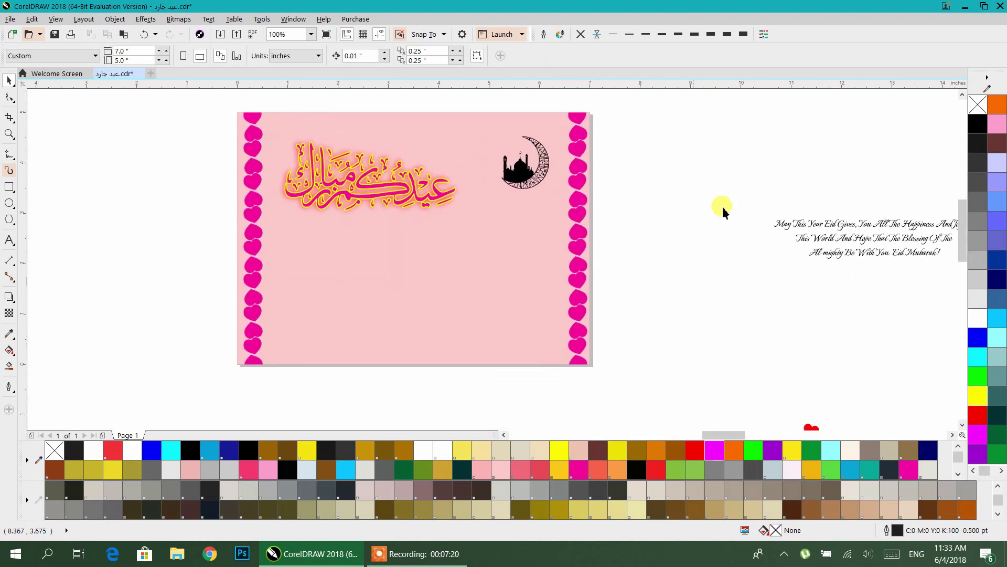
scroll(745, 218, down, 2)
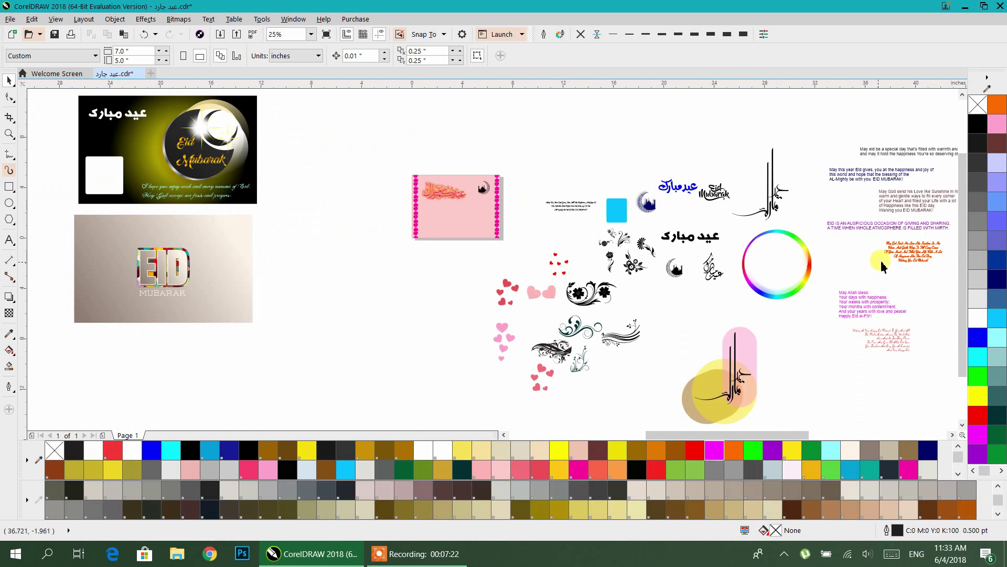
click(900, 244)
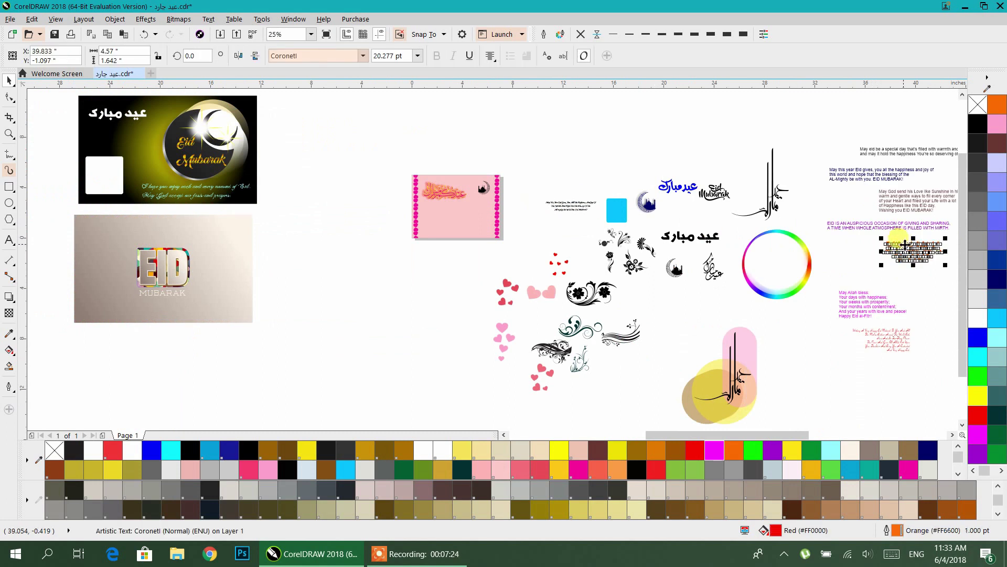
click(908, 204)
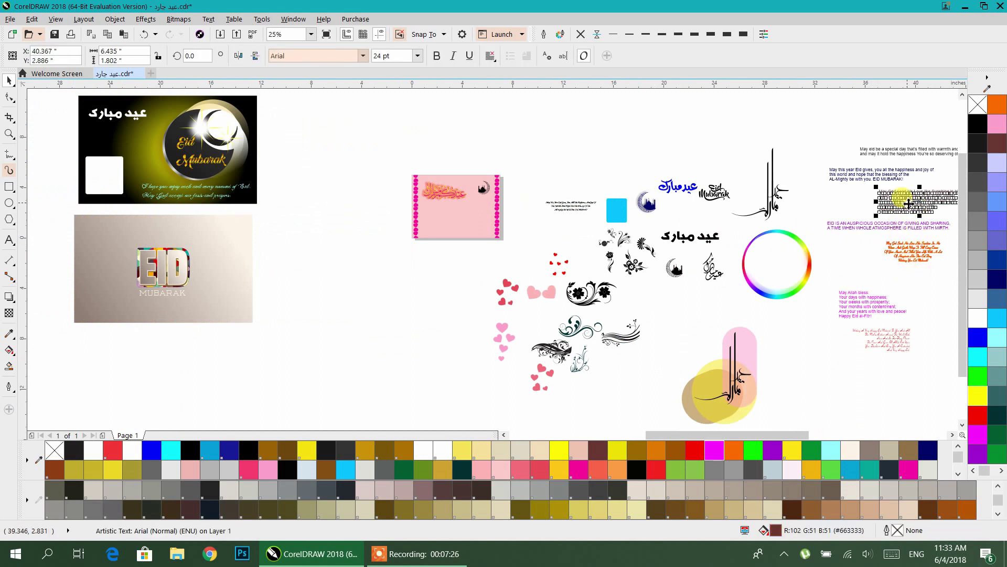
drag(909, 204, 449, 217)
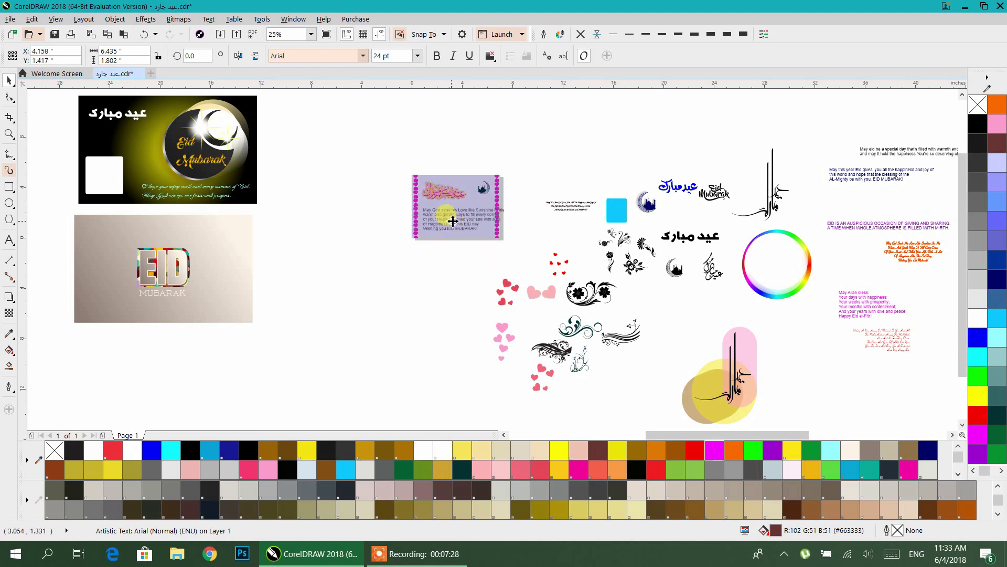
Step: Shrink the greeting to about 4.155 by 1.164 inches and place it in the card's lower left area
scroll(449, 216, up, 5)
drag(676, 280, 439, 292)
drag(386, 224, 382, 276)
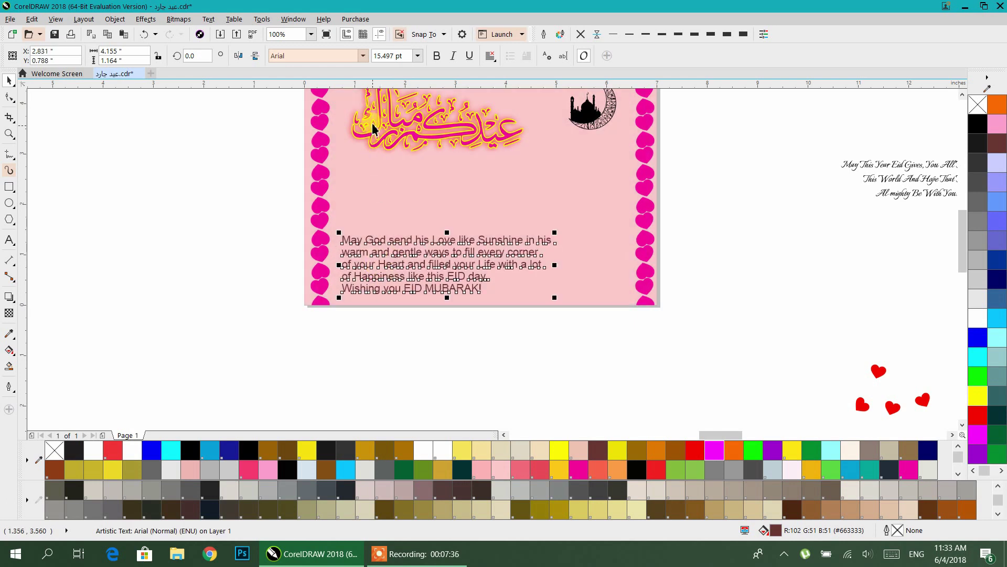
Step: Change the greeting's font to Monotype Corsiva and enlarge the text to about 20 pt
click(362, 56)
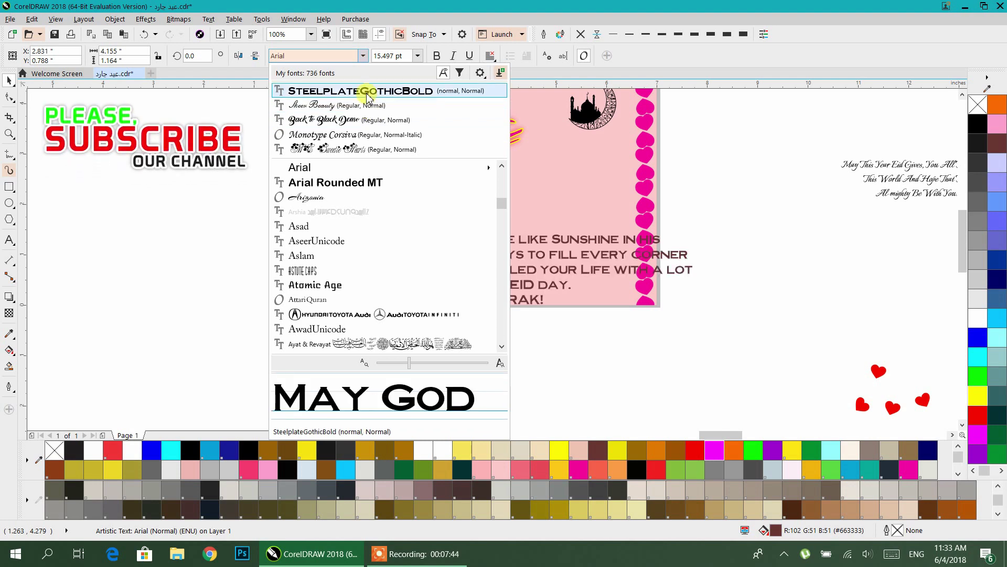
click(371, 135)
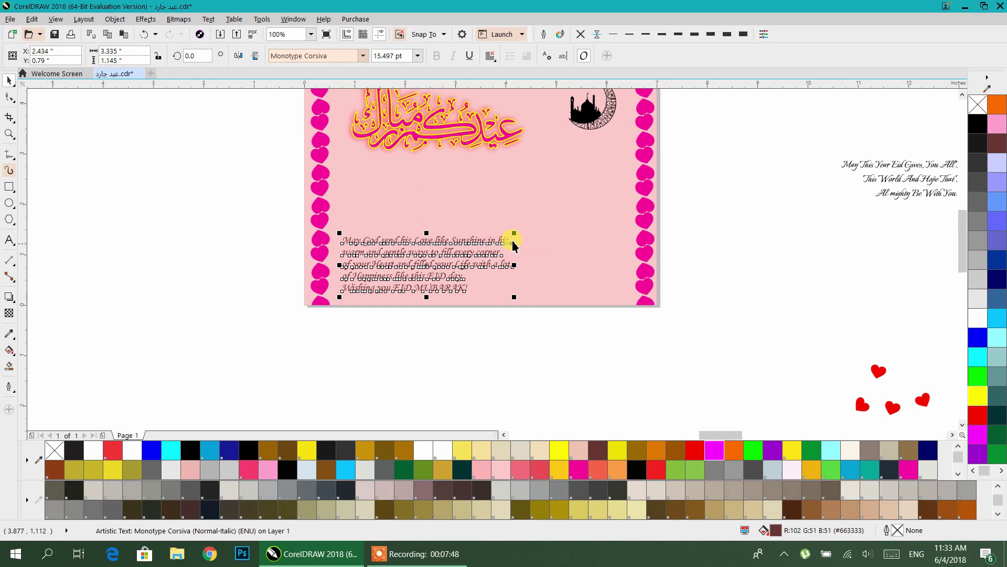
drag(519, 235, 567, 216)
Step: Duplicate the greeting below the card and replace the copy's text with wwww.dafant.com
drag(450, 221, 456, 342)
double_click(457, 343)
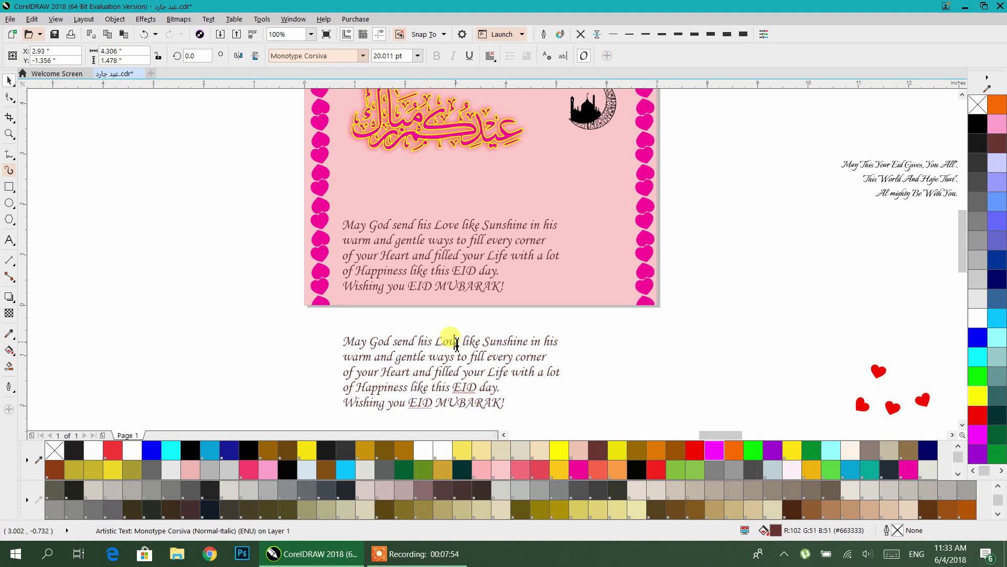
key(ctrl+a)
key(Delete)
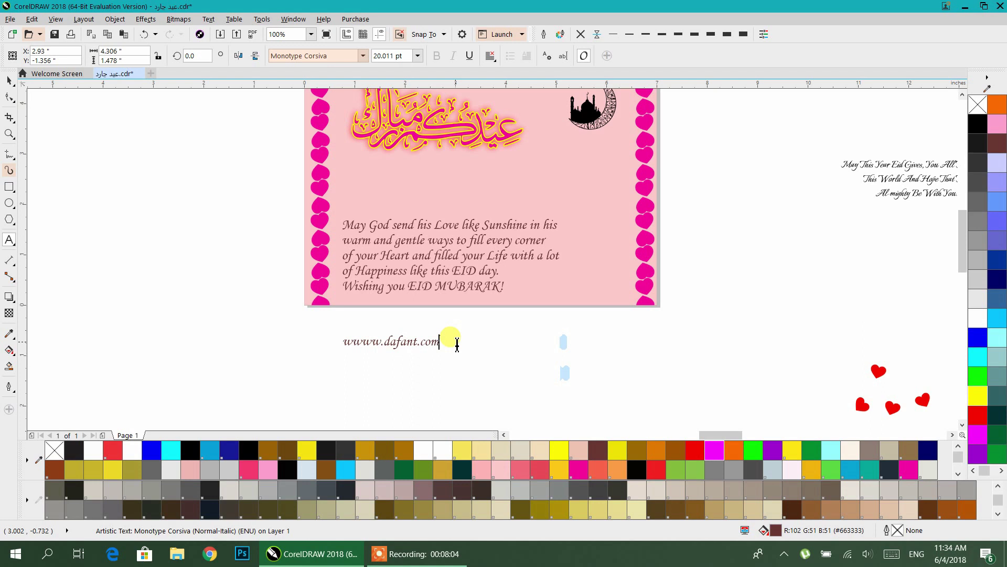
click(9, 80)
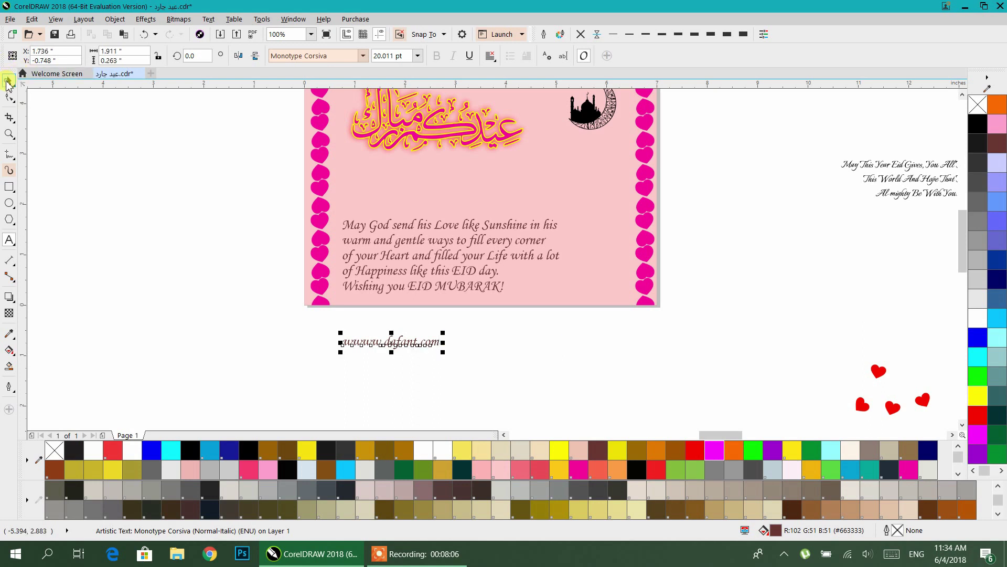
Step: Set the web address below the card in the SteelplateGothicBold font and deselect it
click(362, 57)
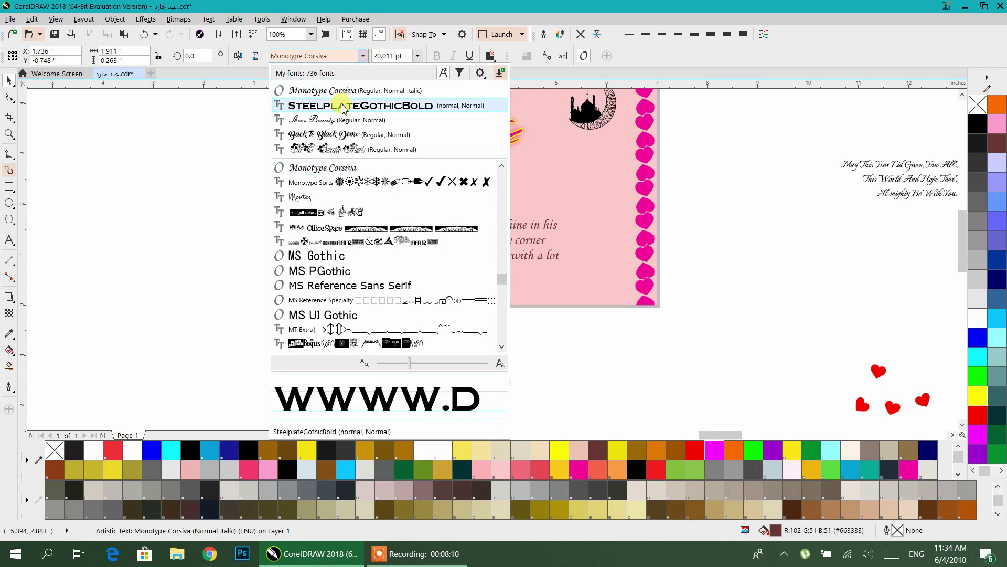
click(343, 107)
click(506, 363)
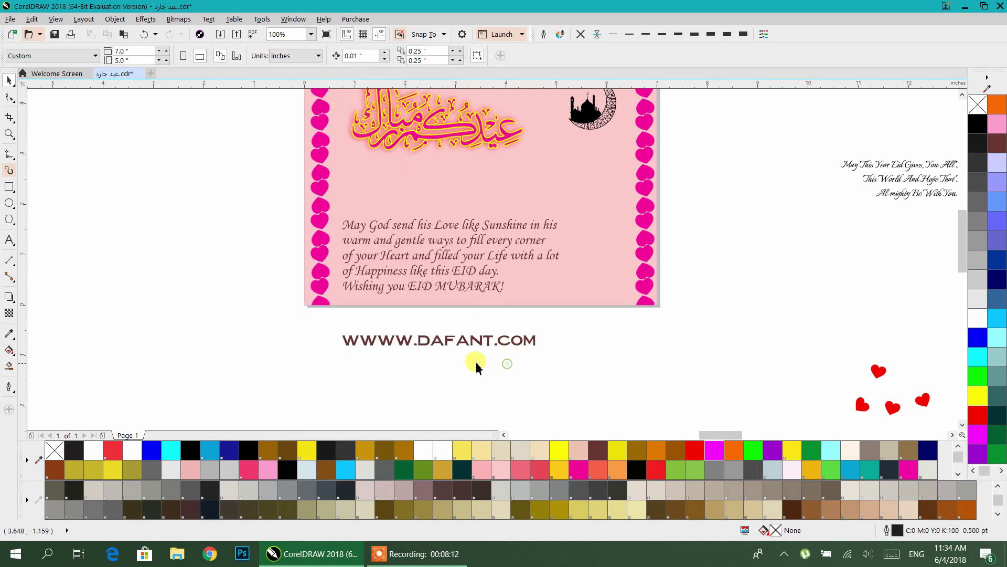
Step: Try red #FF0000 for the greeting on the card and settle on the magenta of the heart borders
scroll(442, 346, up, 2)
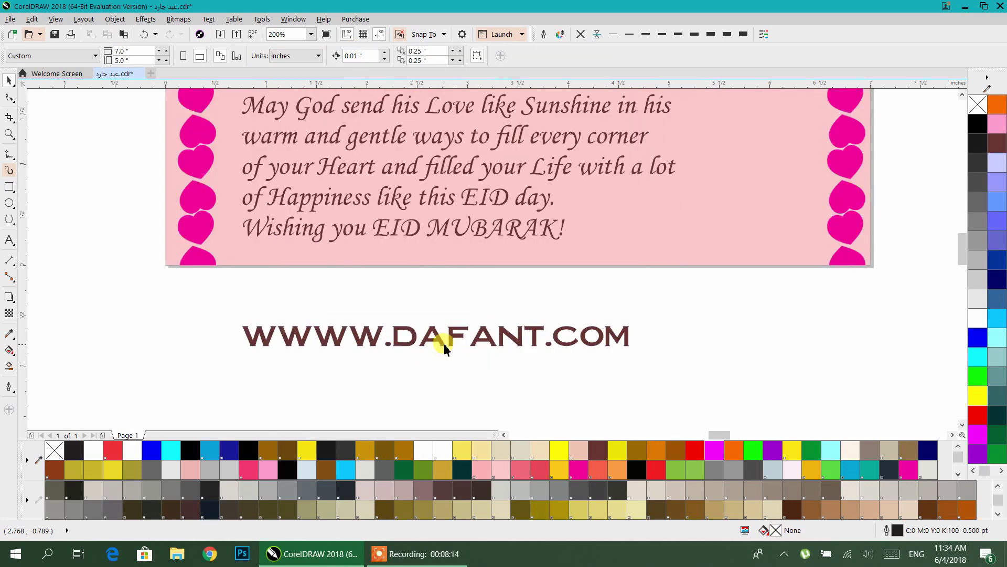
scroll(599, 274, up, 2)
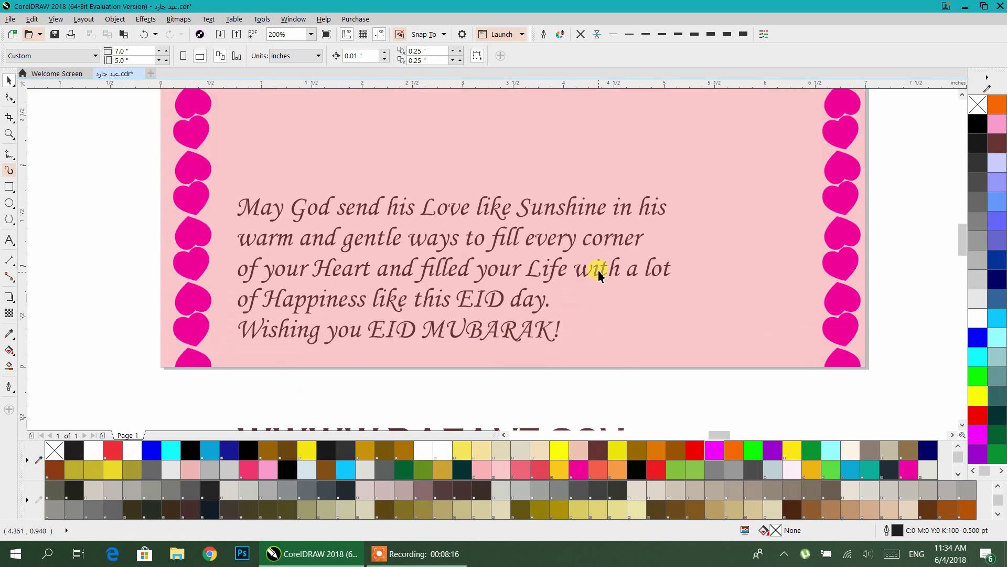
click(600, 274)
scroll(404, 198, down, 2)
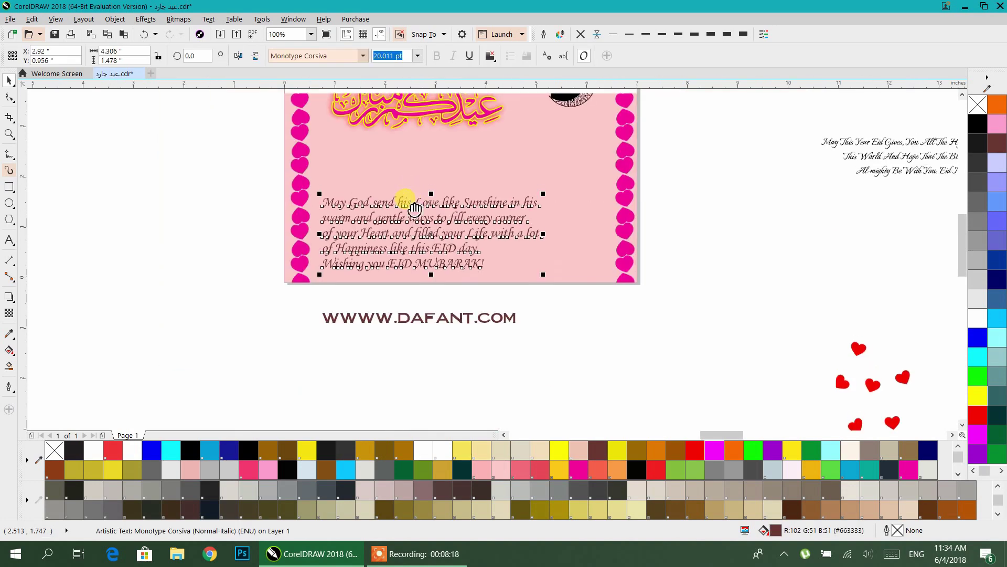
click(696, 451)
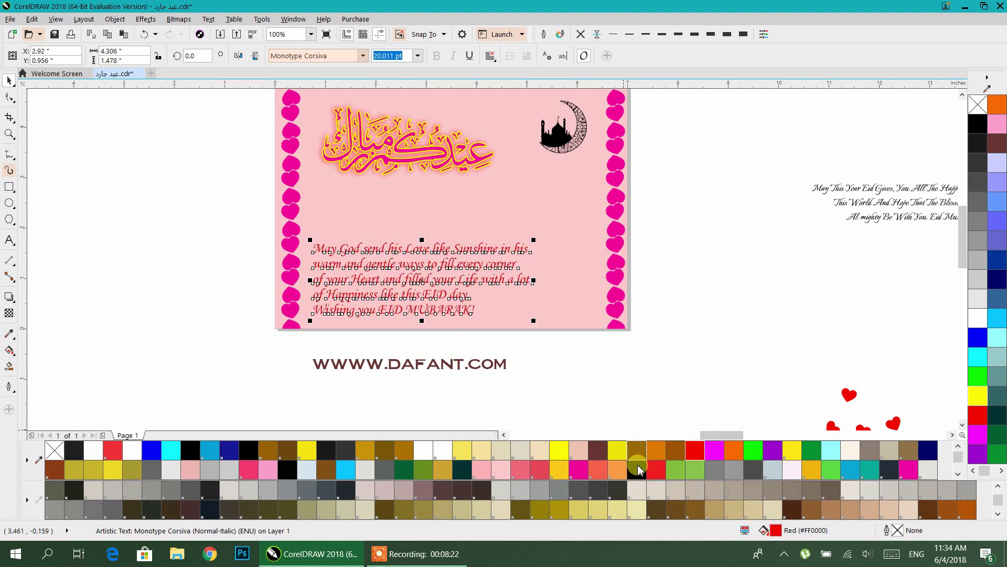
click(579, 468)
click(652, 341)
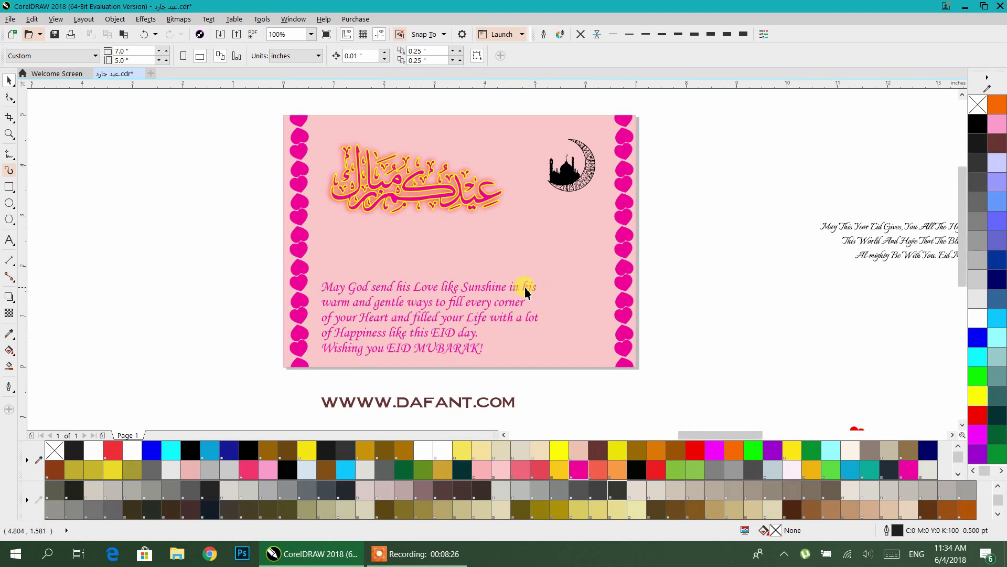
Step: Place the black rose clipart beside the right heart border at the card's lower right, enlarged to about 0.924 by 2.468 inches
scroll(538, 288, down, 2)
drag(603, 297, 586, 248)
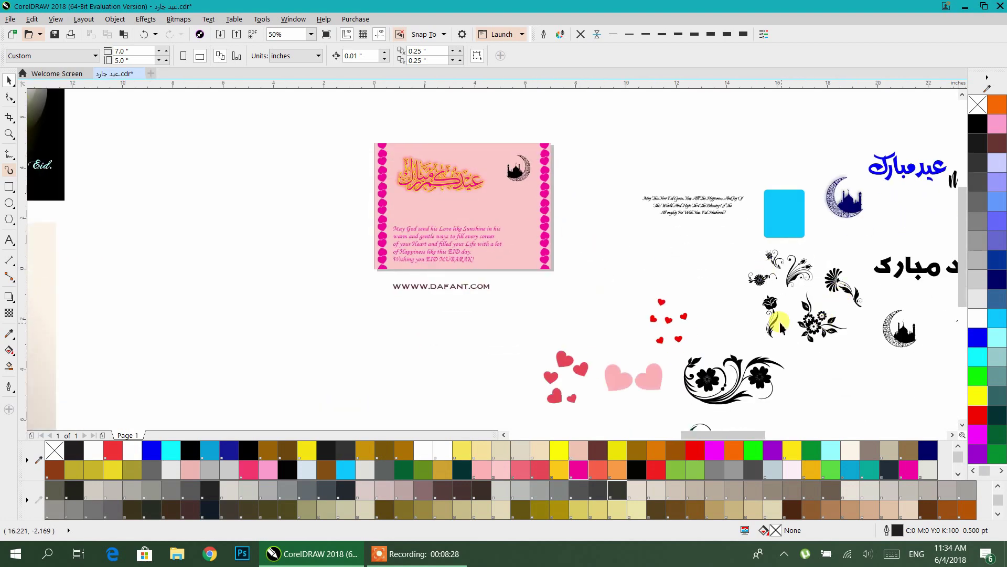
drag(771, 311, 522, 223)
scroll(522, 224, up, 2)
scroll(522, 225, up, 2)
drag(510, 338, 465, 414)
drag(510, 250, 529, 247)
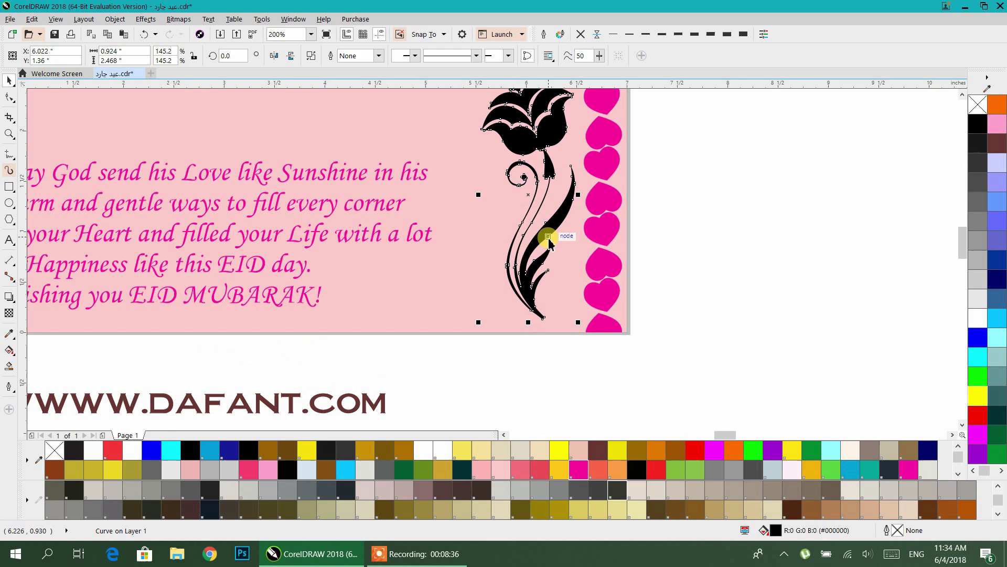
Step: Add a mirrored copy of the black rose on its left side and rotate the copy to about 205.7 degrees
scroll(551, 236, down, 1)
drag(568, 217, 508, 231)
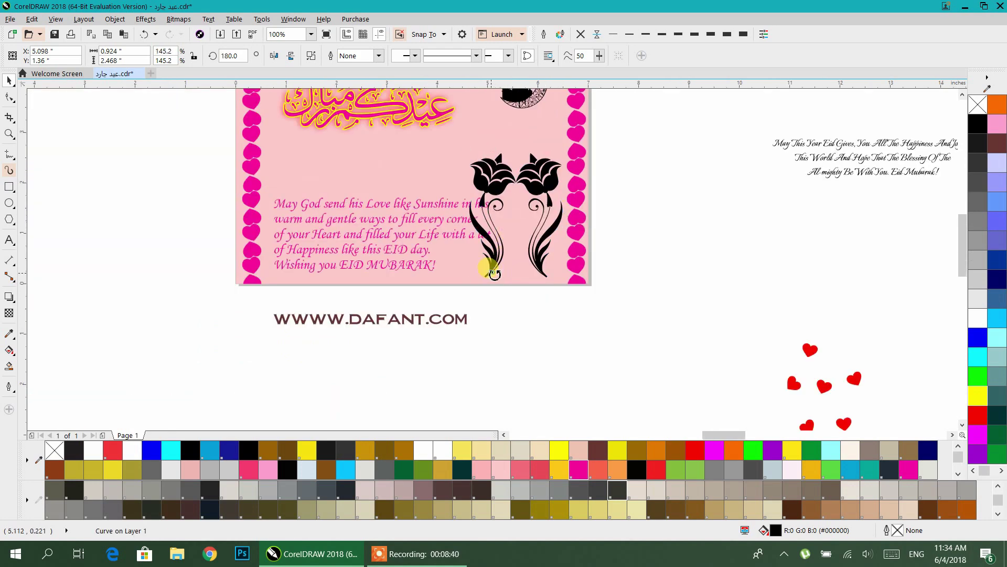
drag(492, 270, 535, 278)
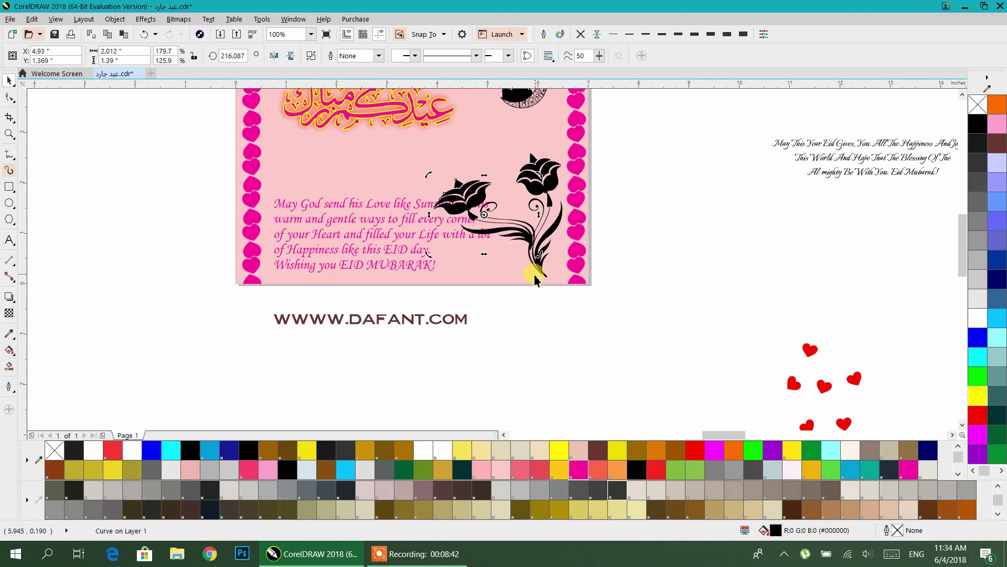
key(ctrl+z)
drag(521, 283, 583, 286)
drag(531, 261, 540, 265)
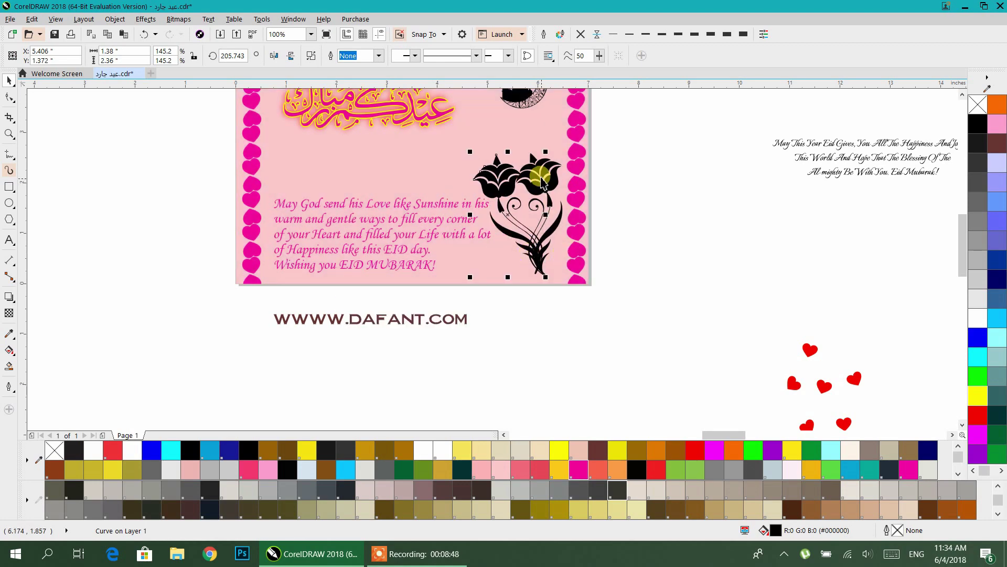
Step: Move the mirrored rose toward the original so the lower ends of both stems overlap
scroll(542, 181, up, 2)
click(536, 258)
scroll(539, 341, down, 3)
click(609, 341)
drag(525, 270, 547, 276)
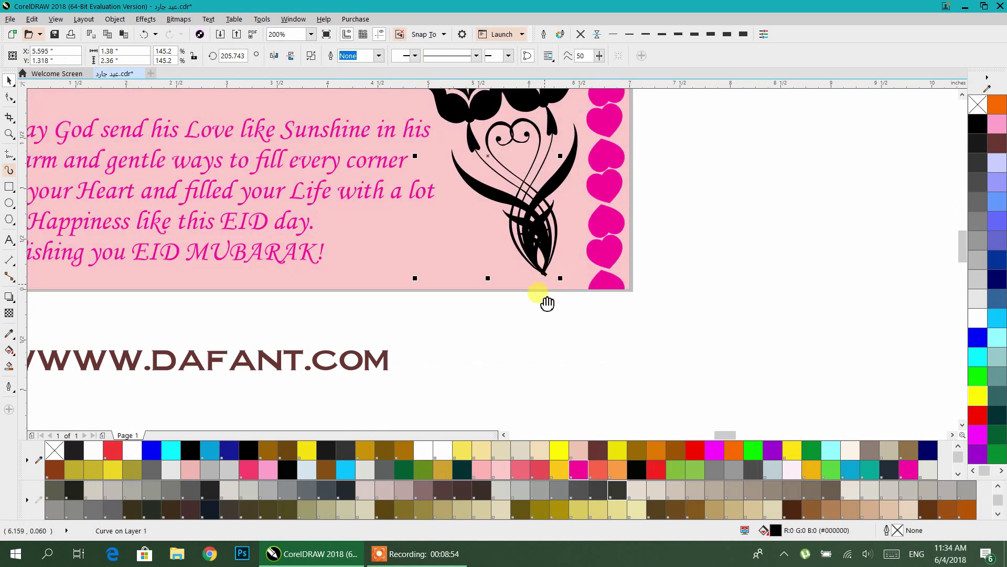
Step: Rotate the mirrored rose to about 213.5 degrees and shift it left so both stem ends meet, leaving it deselected
scroll(547, 304, up, 2)
drag(490, 173, 521, 211)
drag(442, 120, 424, 128)
click(766, 227)
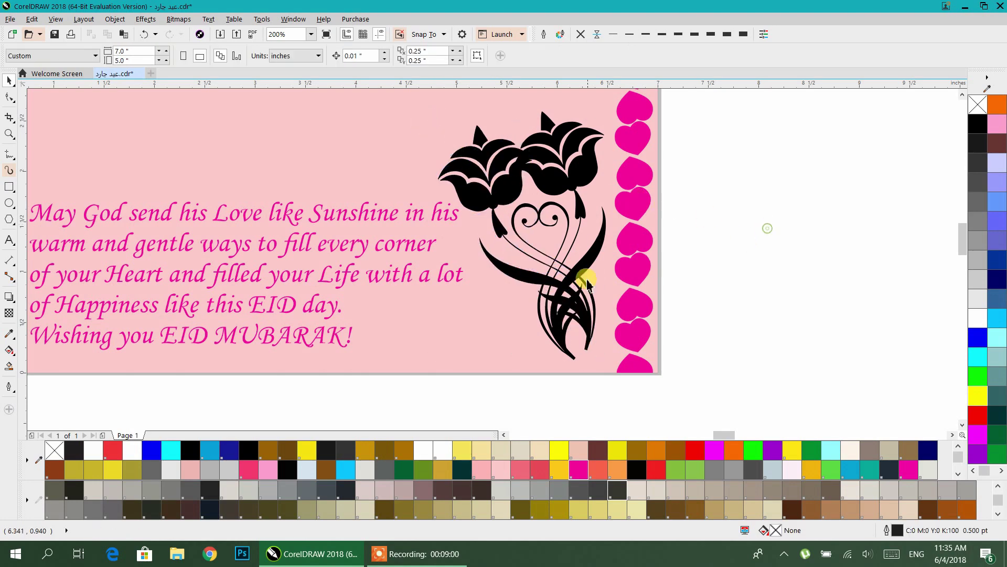
drag(546, 286, 520, 283)
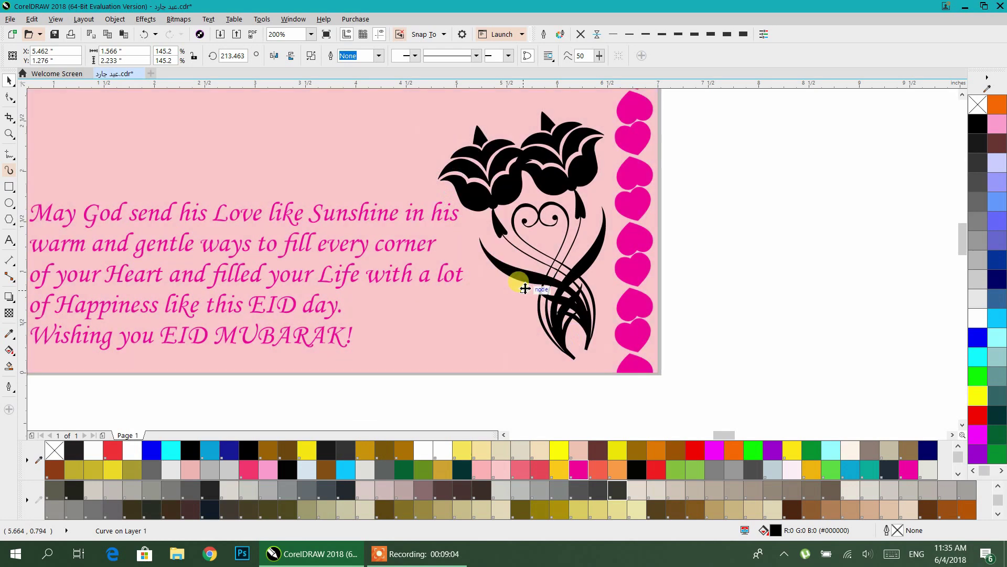
scroll(649, 257, down, 1)
click(779, 253)
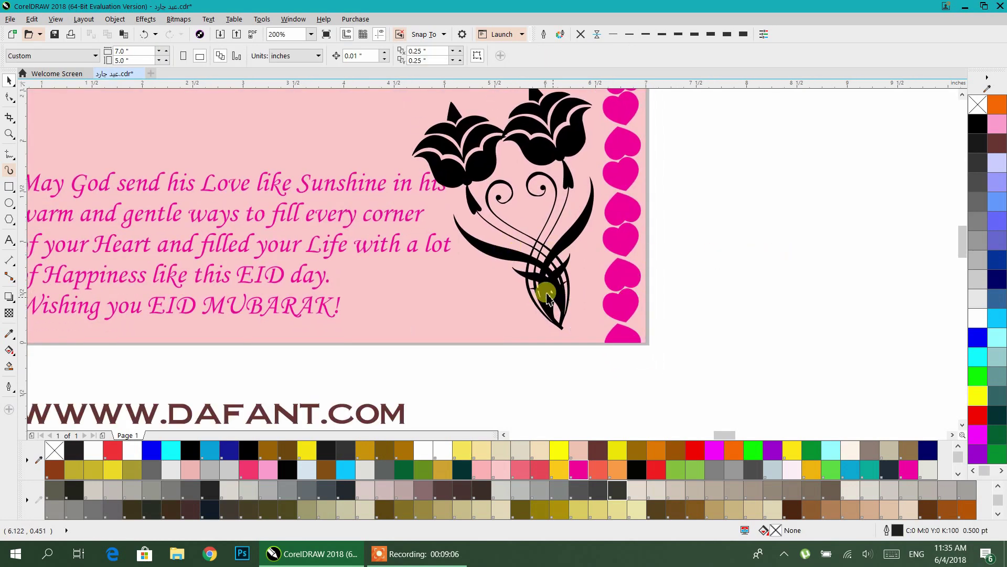
Step: Draw a circle about 0.71 inch across over the base of the rose stems and fill it black
click(9, 205)
mouse_move(522, 260)
mouse_down()
mouse_move(581, 308)
mouse_move(576, 330)
mouse_up()
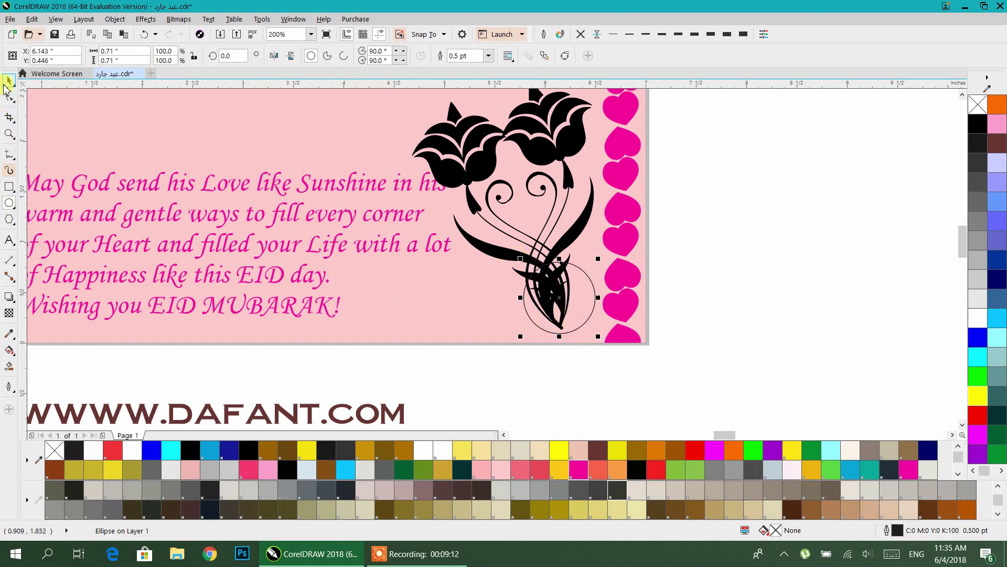
drag(581, 298, 572, 297)
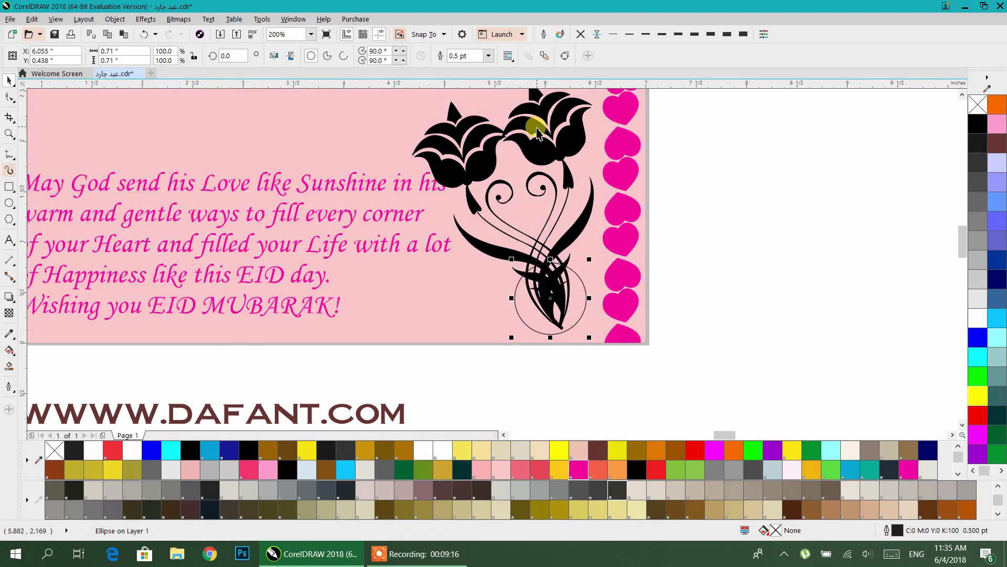
shift+click(527, 123)
shift+click(483, 155)
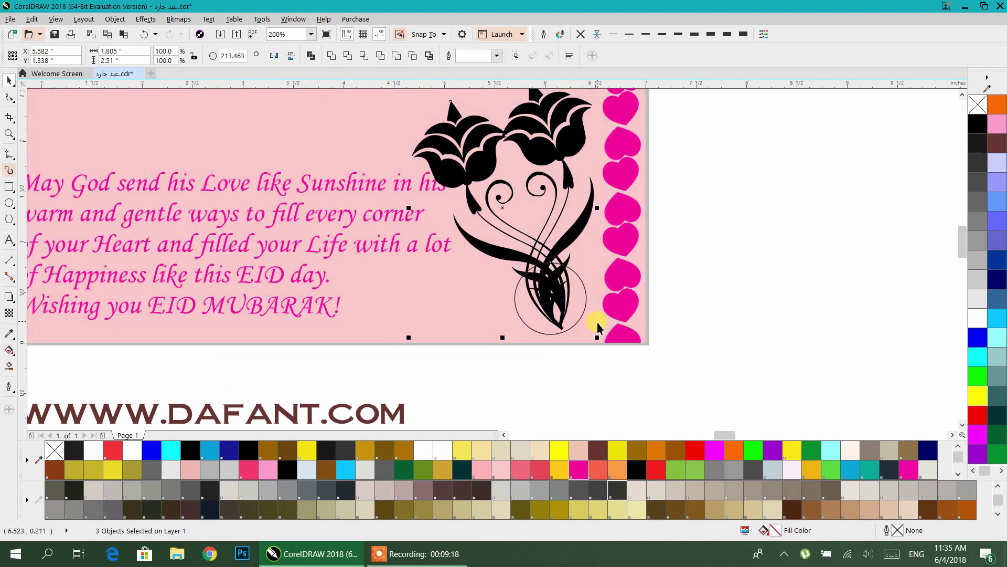
click(976, 127)
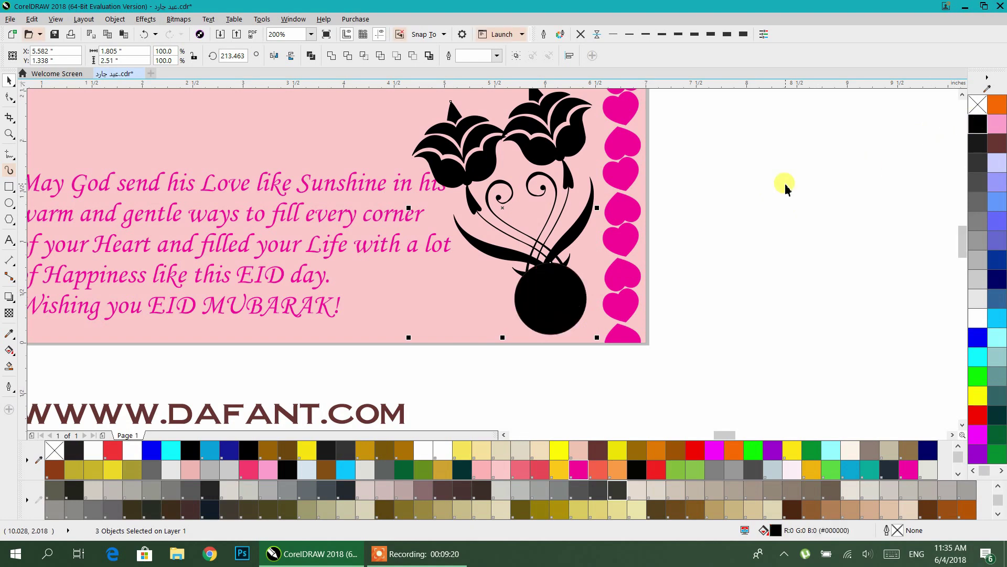
Step: Group the circle with both roses, fill the group with the hearts' magenta PANTONE 813 C and remove its outline
click(555, 288)
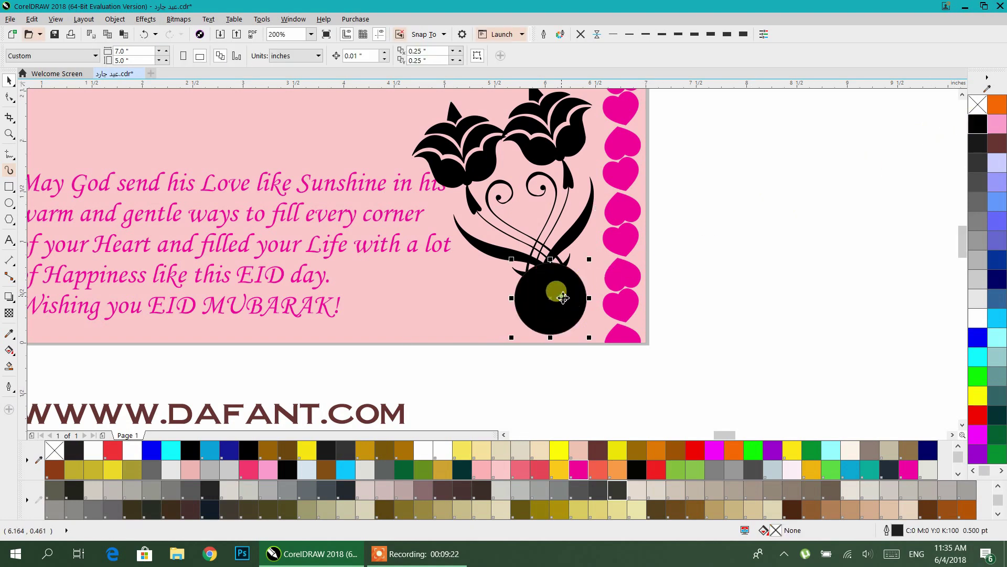
shift+click(461, 150)
shift+click(477, 158)
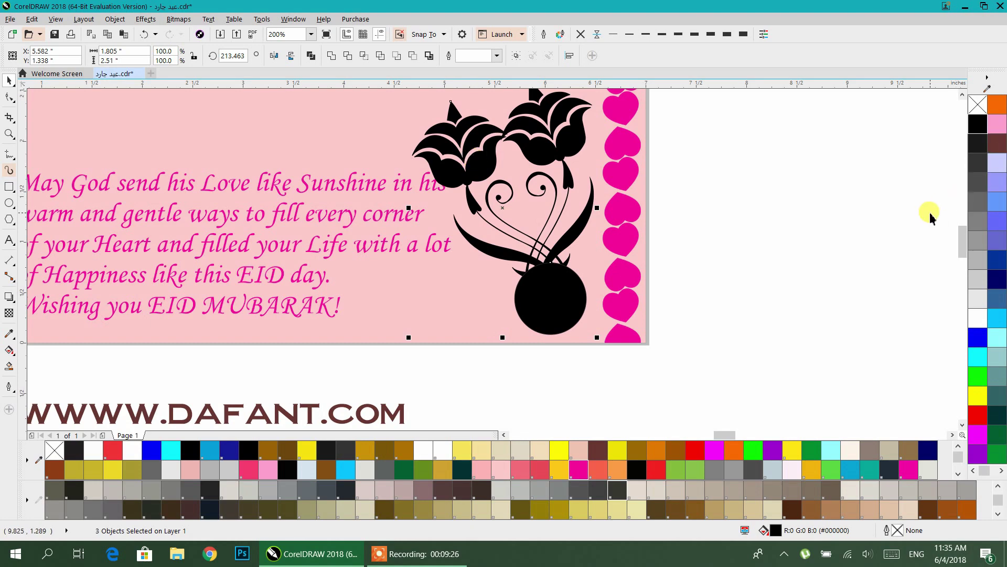
key(ctrl+g)
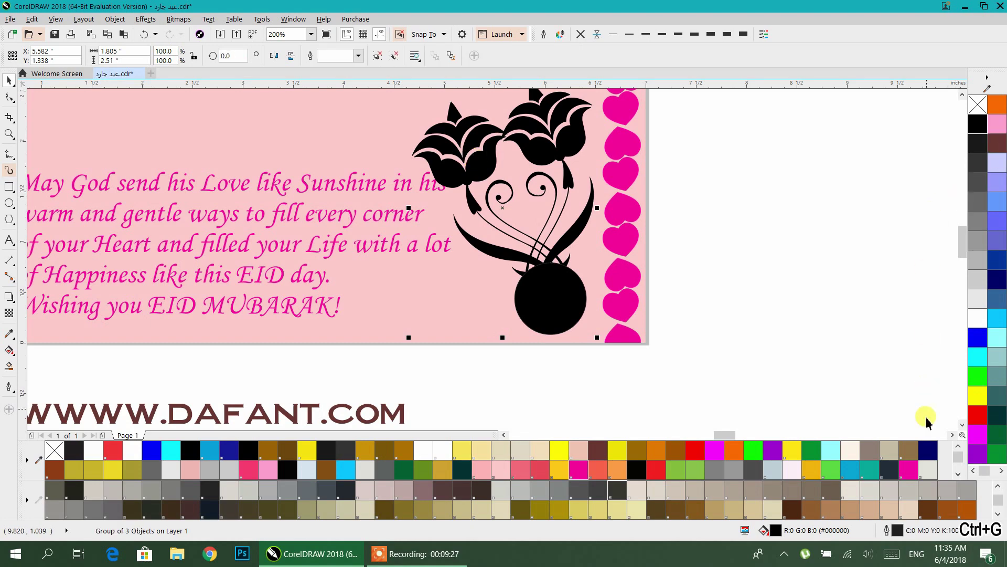
click(908, 471)
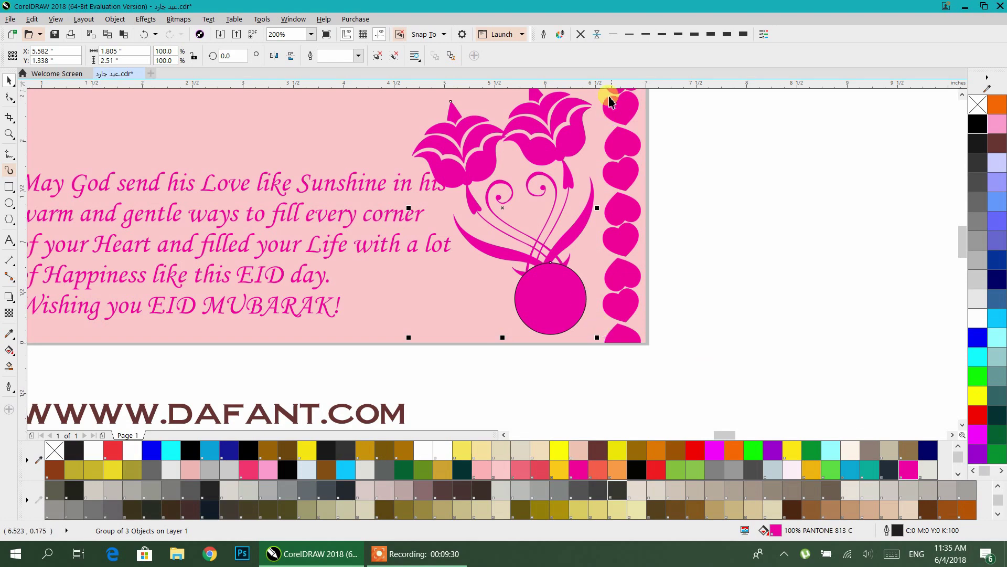
click(580, 34)
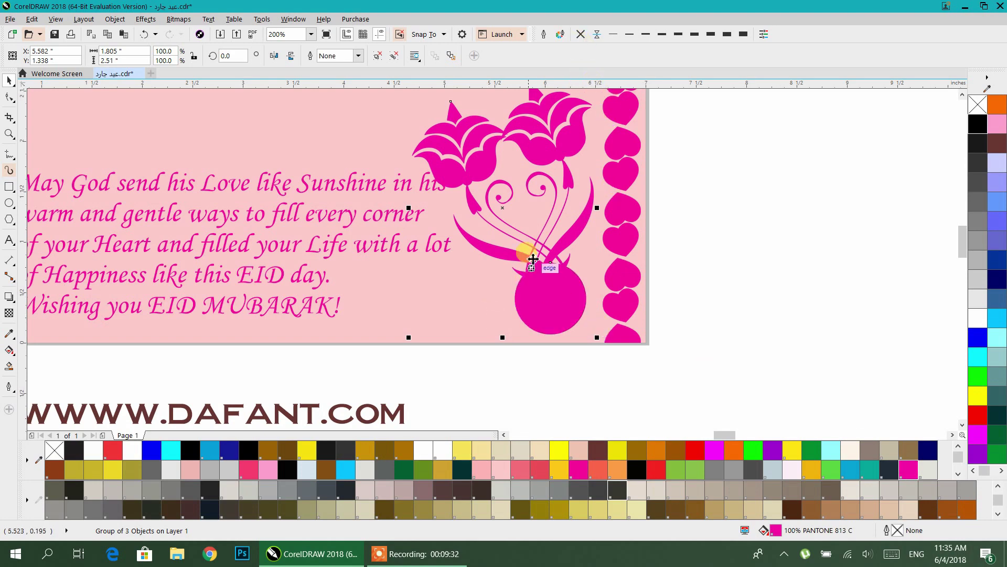
click(779, 293)
Step: Enlarge the rose group to about 3.243 by 4.51 inches, rotate it about 16.2 degrees and move it toward the card's lower-right corner
scroll(779, 293, down, 1)
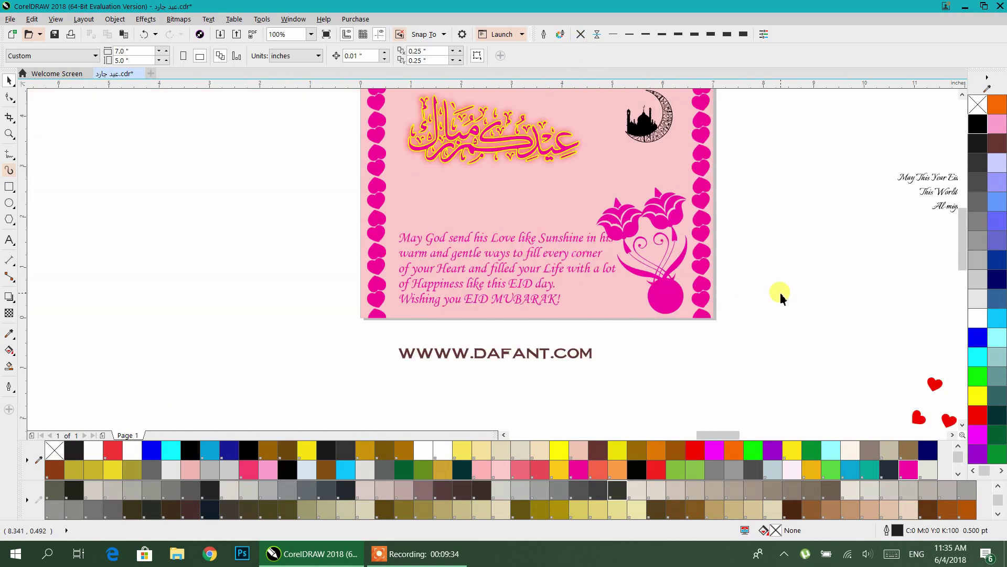
drag(781, 300, 775, 348)
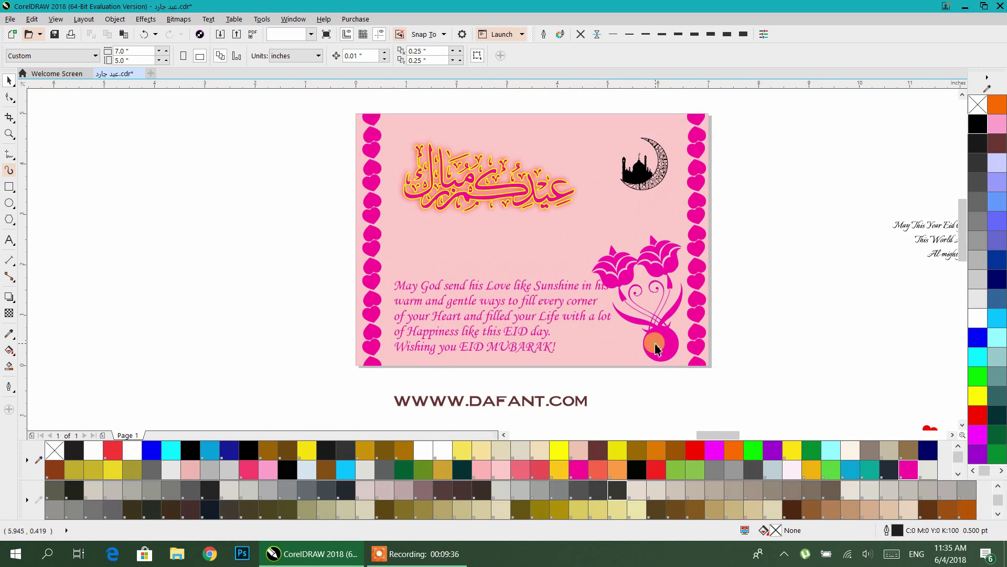
click(660, 336)
drag(656, 267, 652, 243)
drag(584, 341, 462, 406)
drag(652, 382, 649, 289)
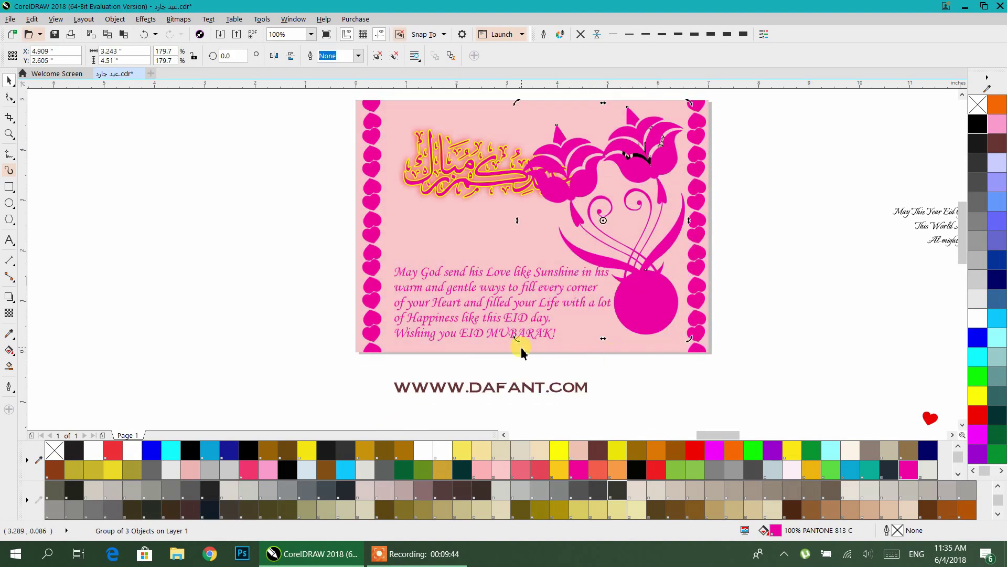
drag(519, 342, 547, 367)
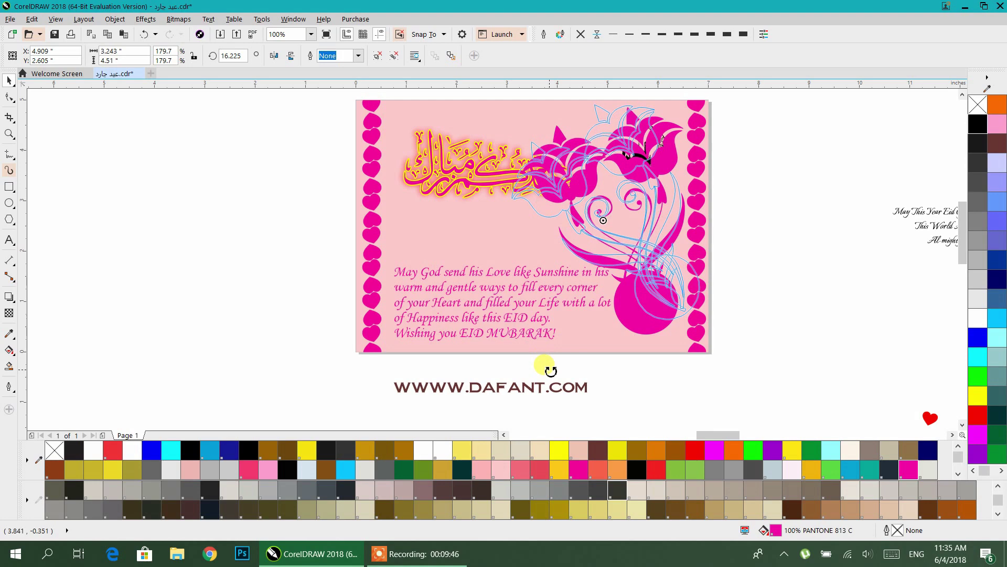
click(792, 299)
drag(660, 297, 658, 335)
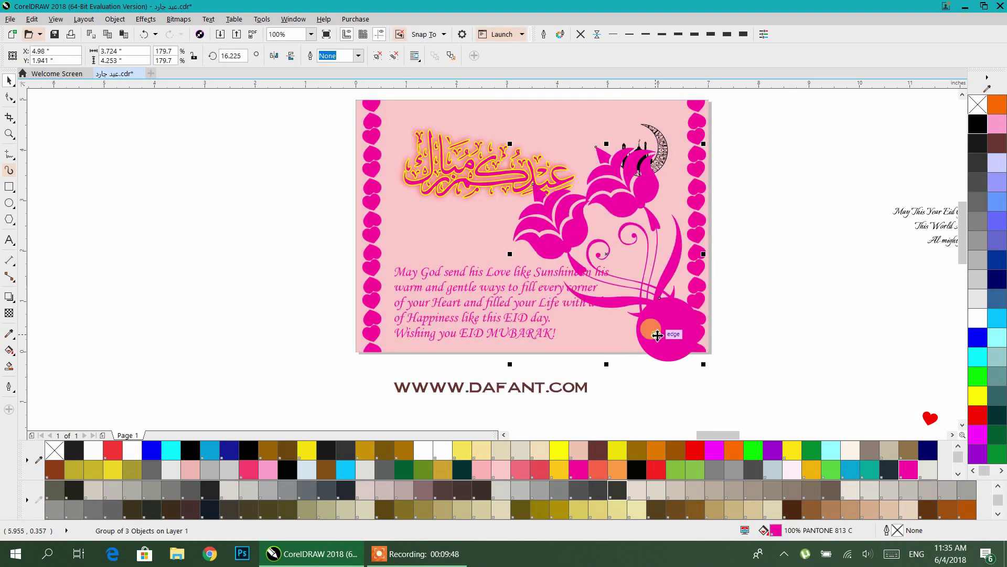
Step: Delete the circle from the rose group and move the two roses down so their stems overhang the card's lower-right corner
ctrl+click(657, 335)
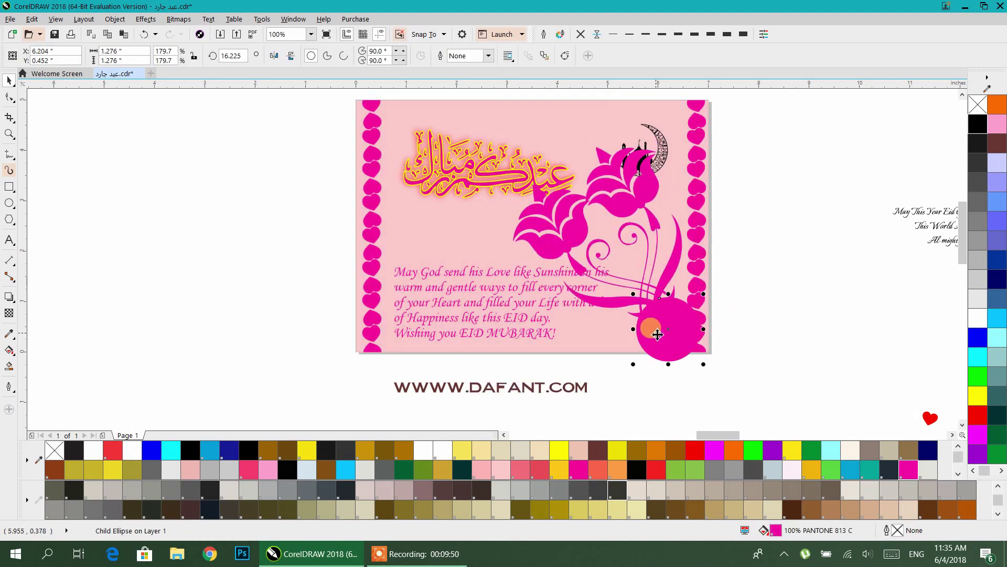
key(Delete)
click(663, 321)
drag(669, 302, 669, 328)
Step: PowerClip the rose group inside the pink card rectangle
right_click(654, 225)
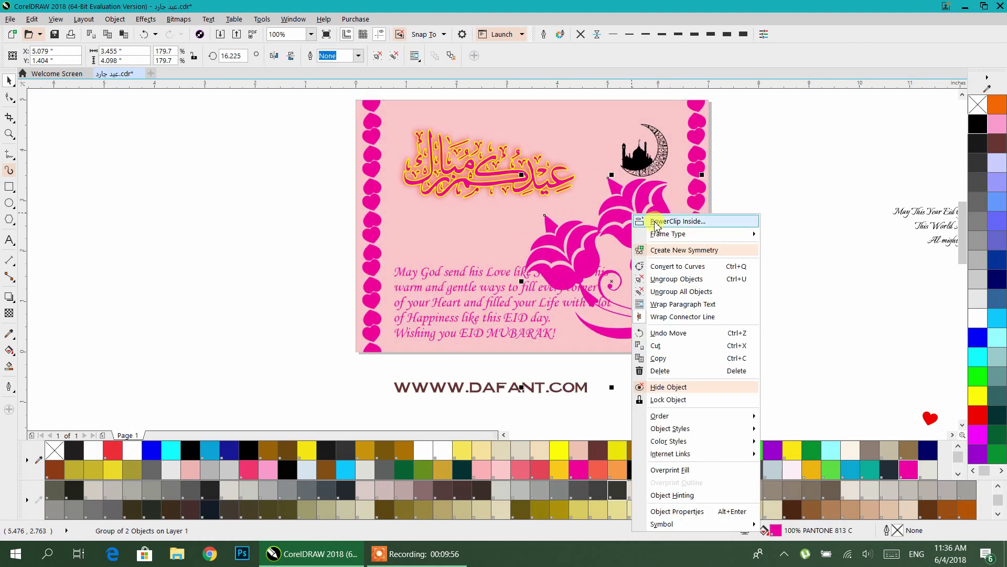
click(656, 222)
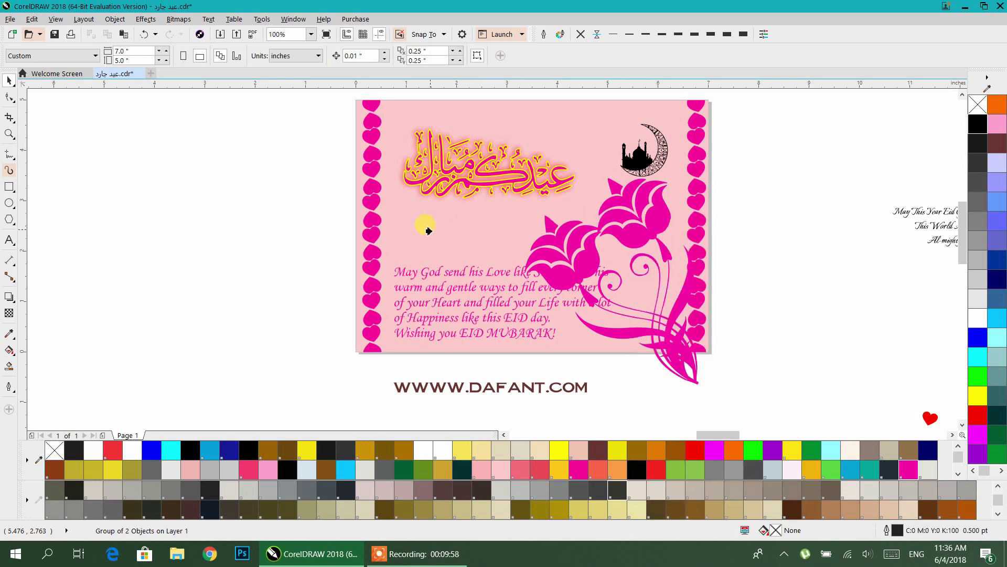
click(432, 231)
Step: Within the card's PowerClip contents, ungroup the roses, spread them apart by moving one right and the other up-left, and finish editing
double_click(598, 239)
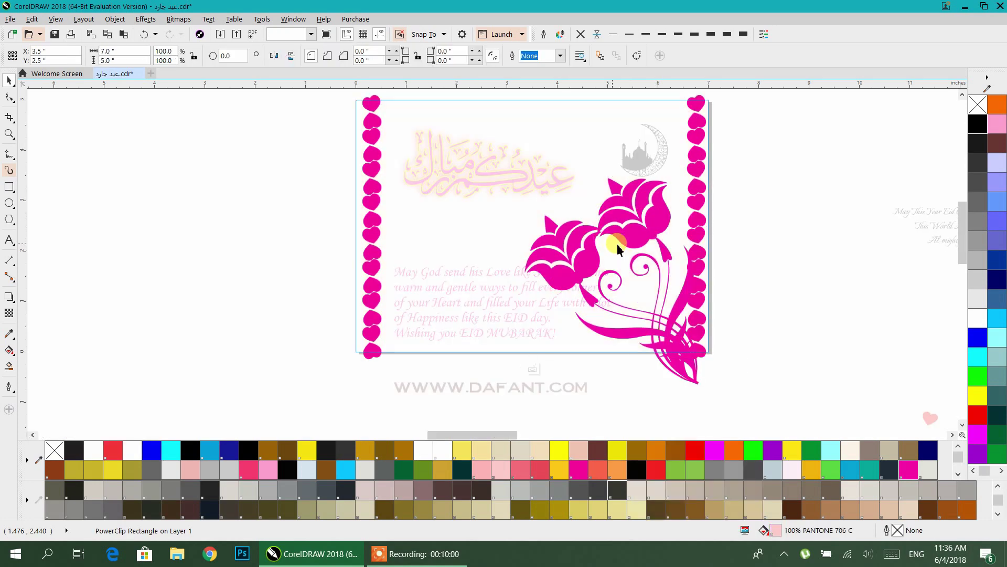
click(622, 239)
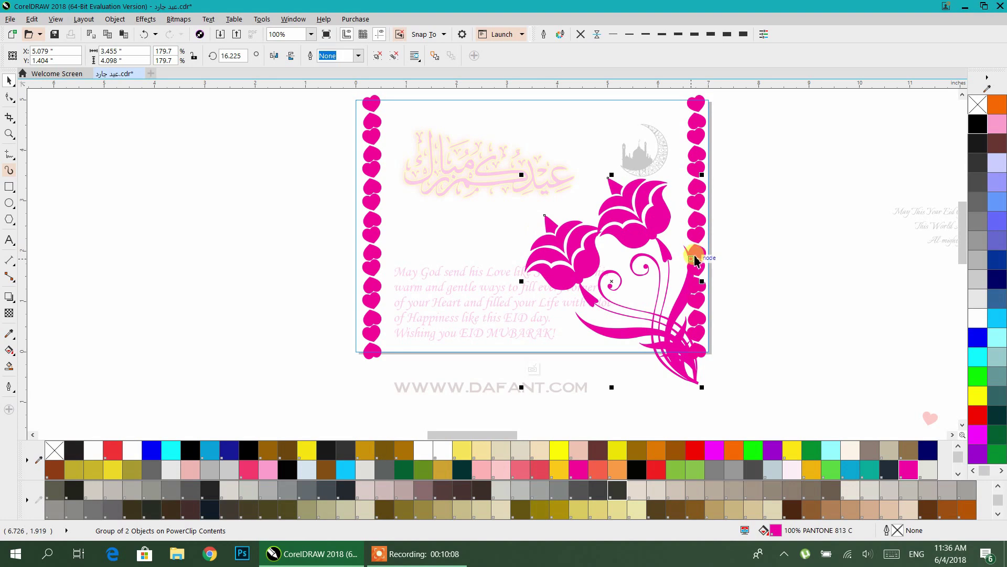
key(ctrl+z)
scroll(687, 262, up, 2)
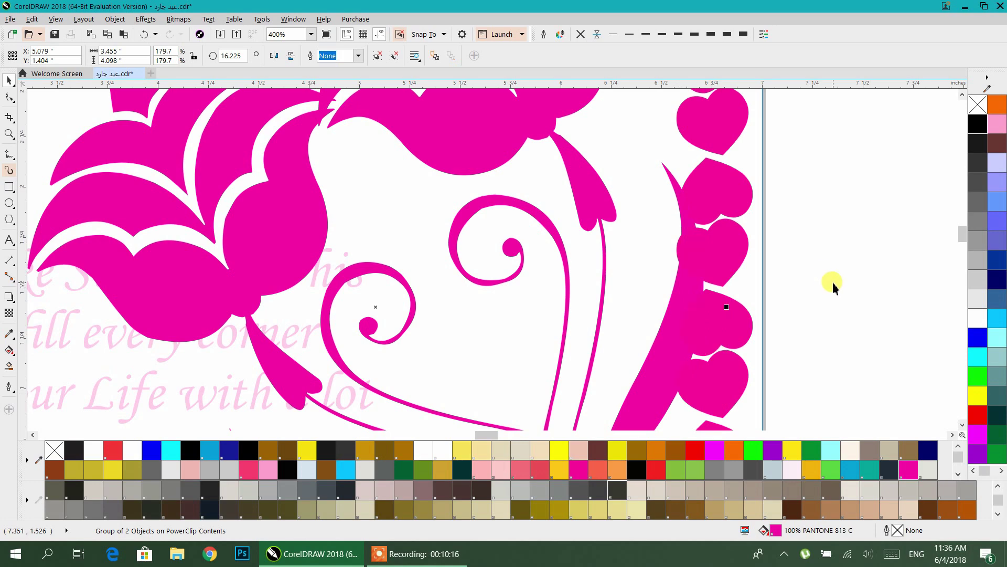
scroll(835, 284, down, 2)
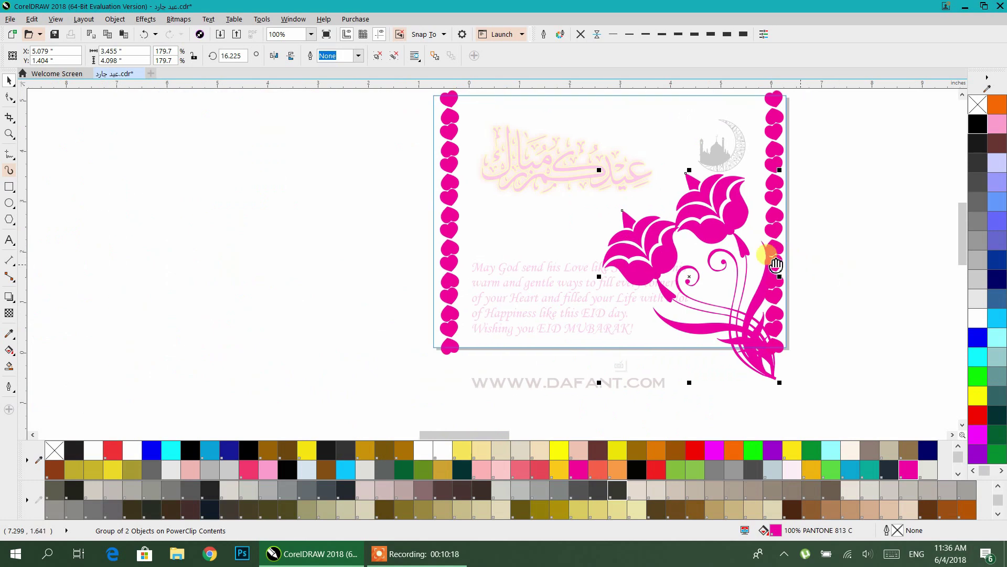
click(782, 278)
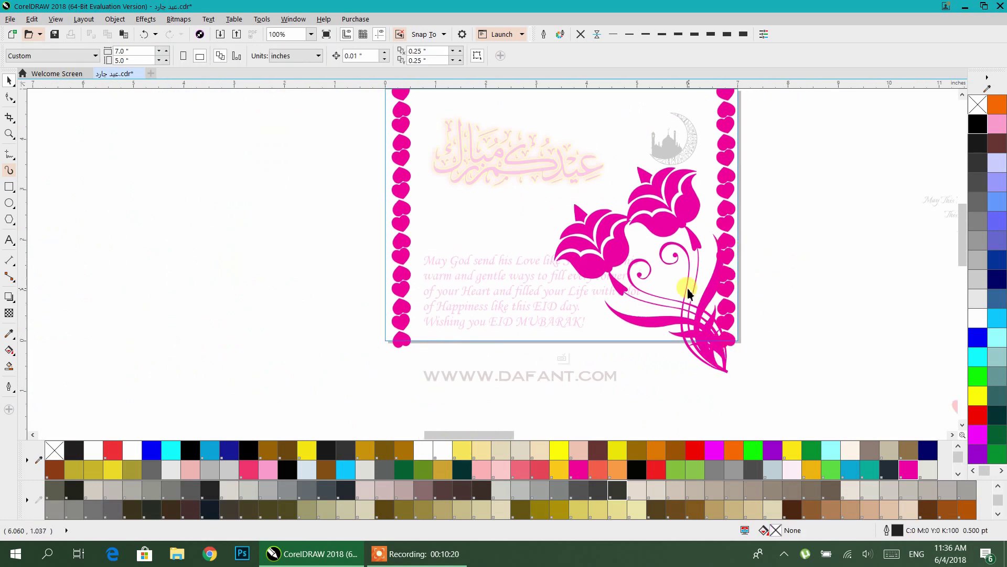
click(656, 317)
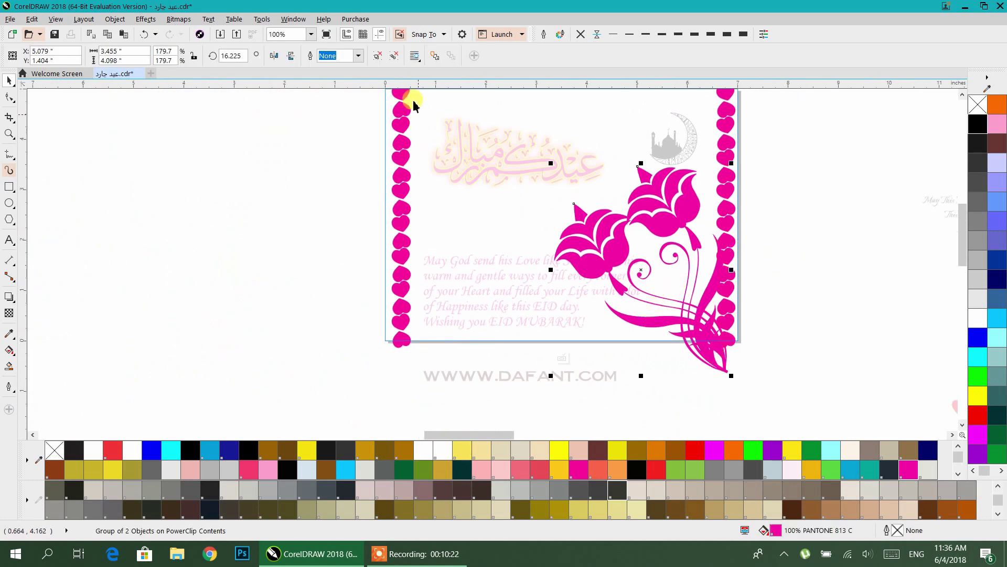
click(799, 314)
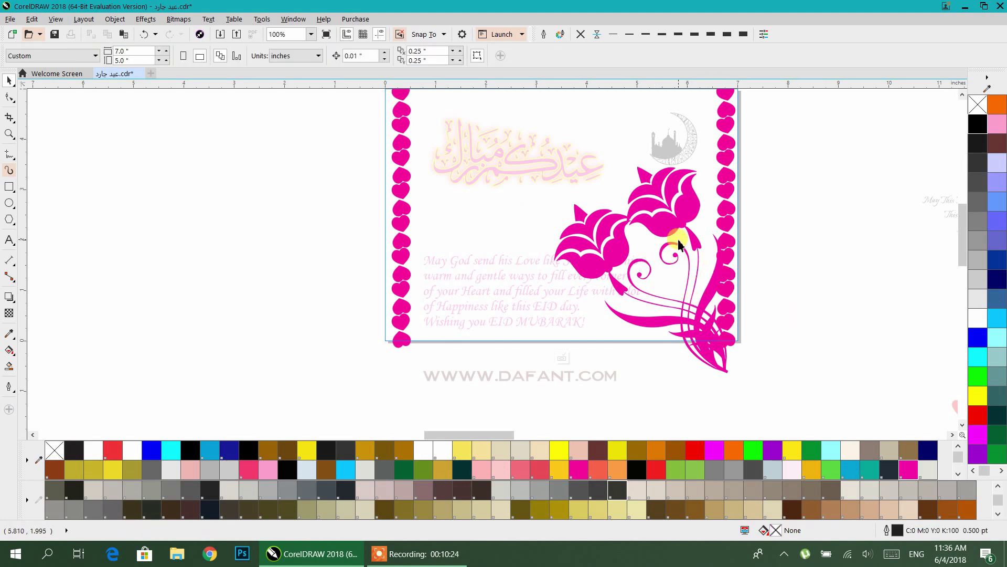
drag(685, 225, 824, 315)
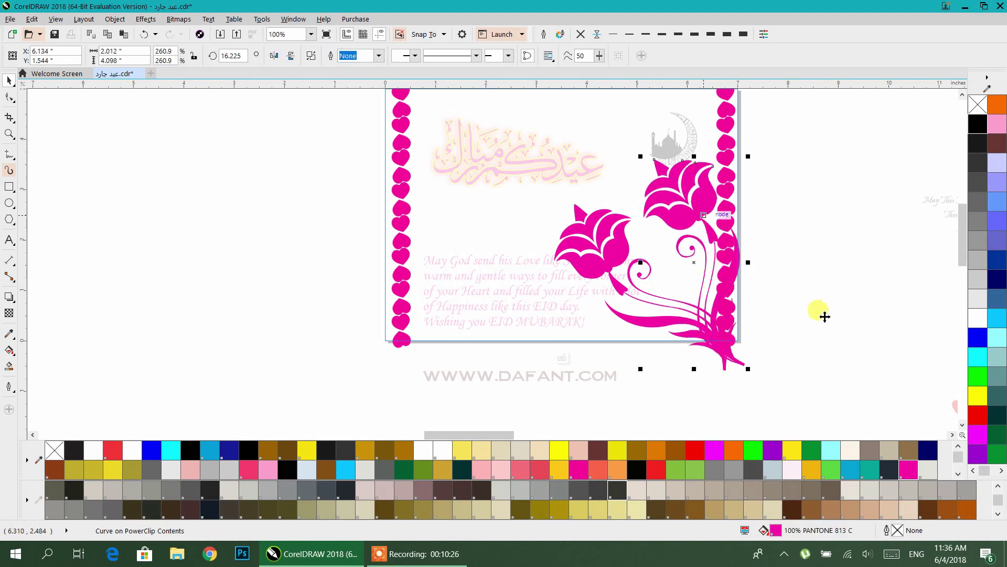
drag(668, 323, 649, 312)
ctrl+click(795, 354)
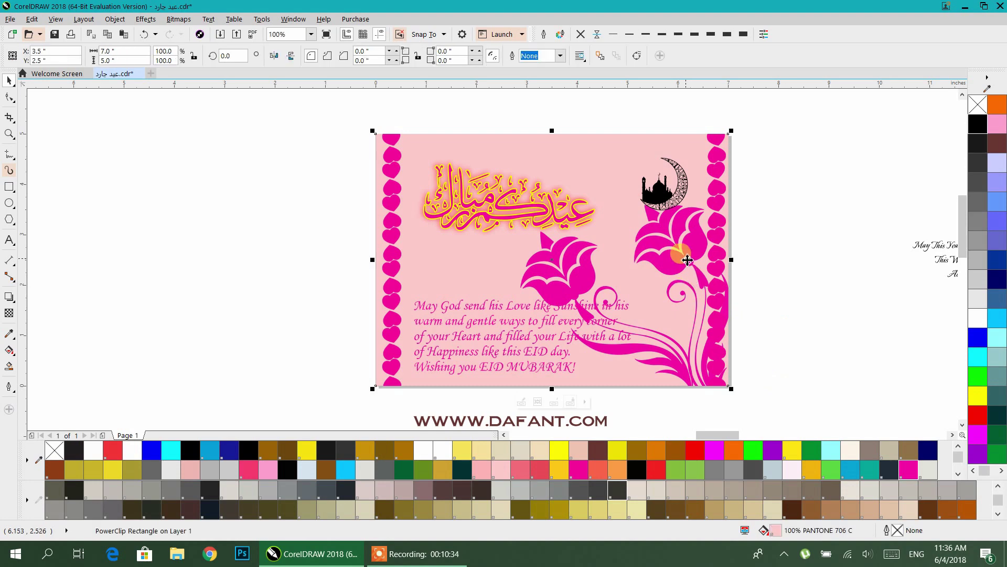
Step: Inside the card's PowerClip contents, apply uniform transparency of 50 to both roses and finish editing
ctrl+click(686, 262)
click(686, 263)
shift+click(572, 260)
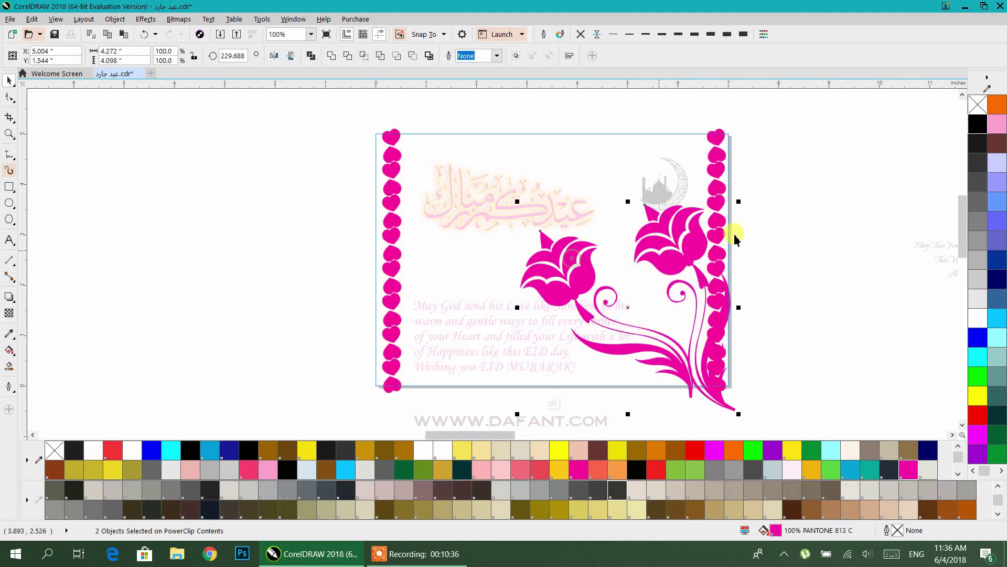
click(9, 314)
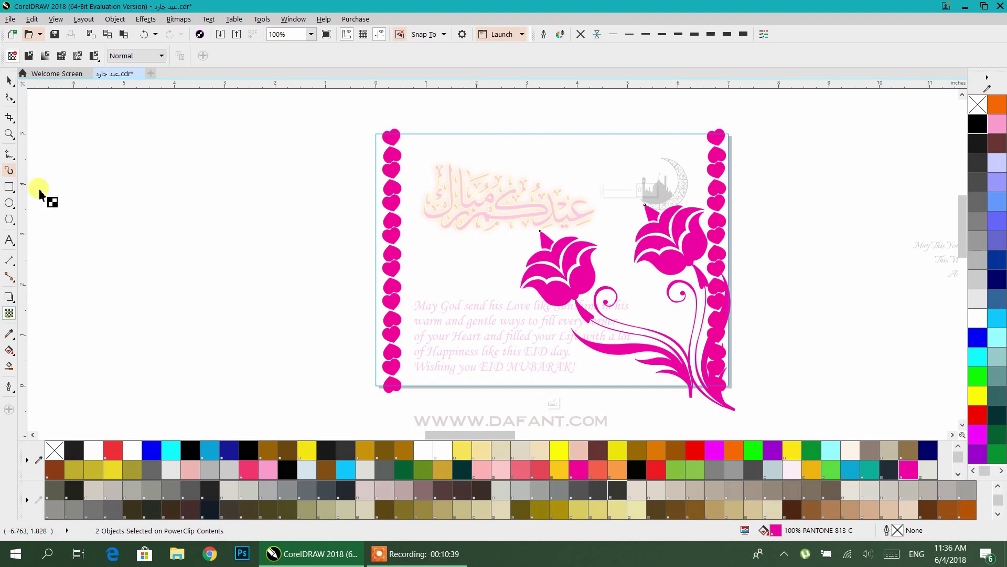
click(30, 55)
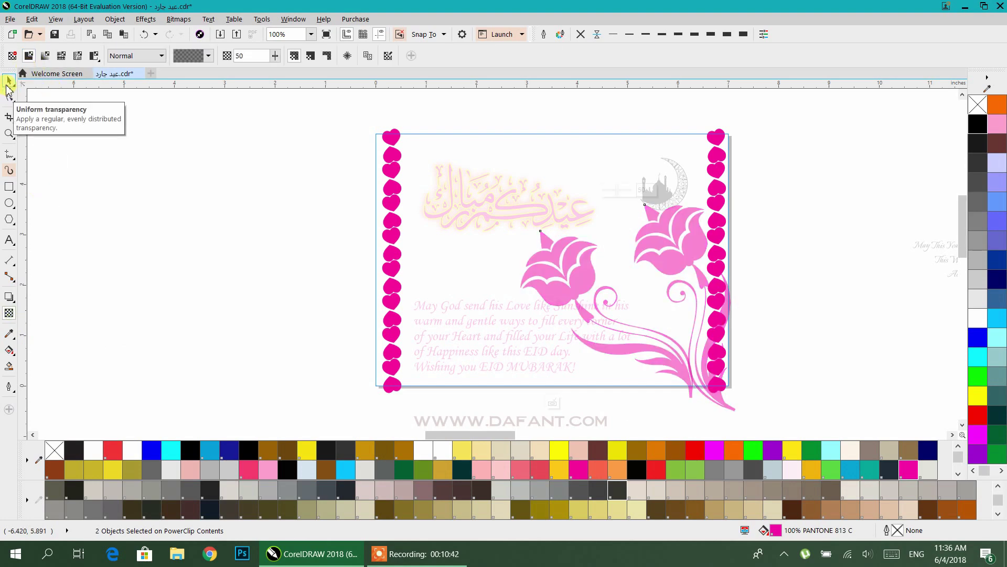
click(9, 81)
click(195, 213)
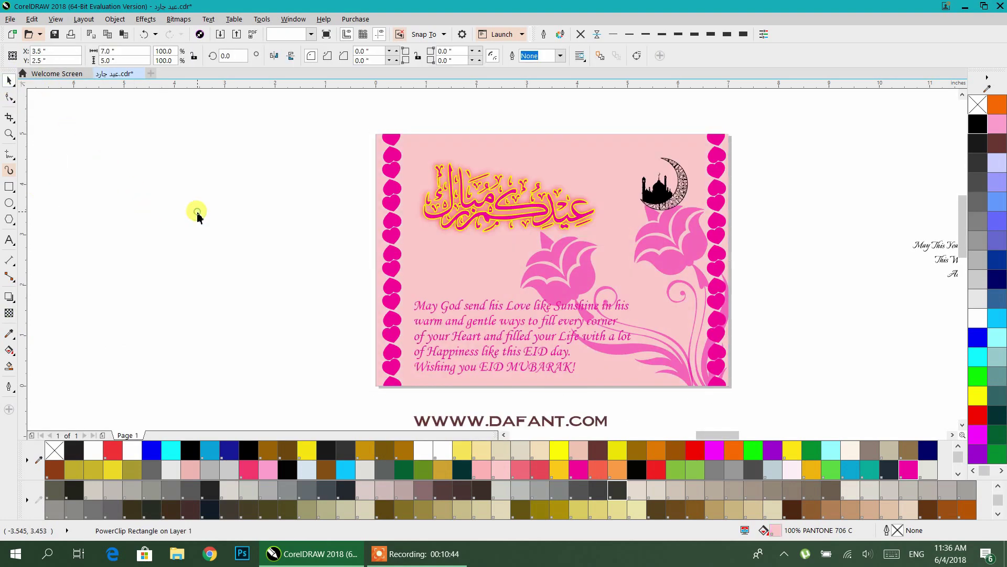
click(196, 213)
Step: Fill the greeting text white and give it a black 1.5 pt outline with rounded corners, placed behind the fill and scaling with the object
scroll(501, 335, up, 2)
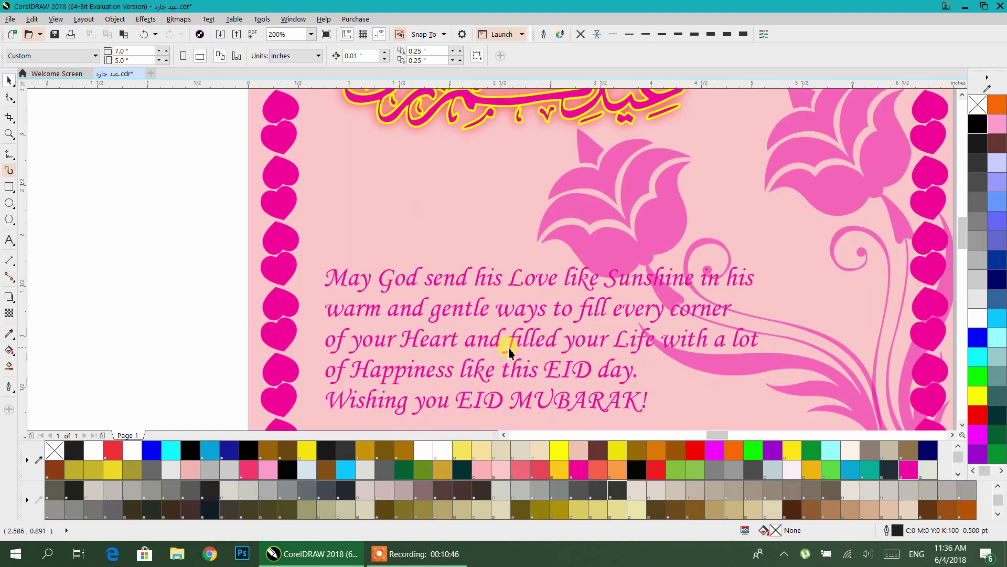
click(508, 347)
click(978, 316)
scroll(787, 277, down, 2)
right_click(980, 125)
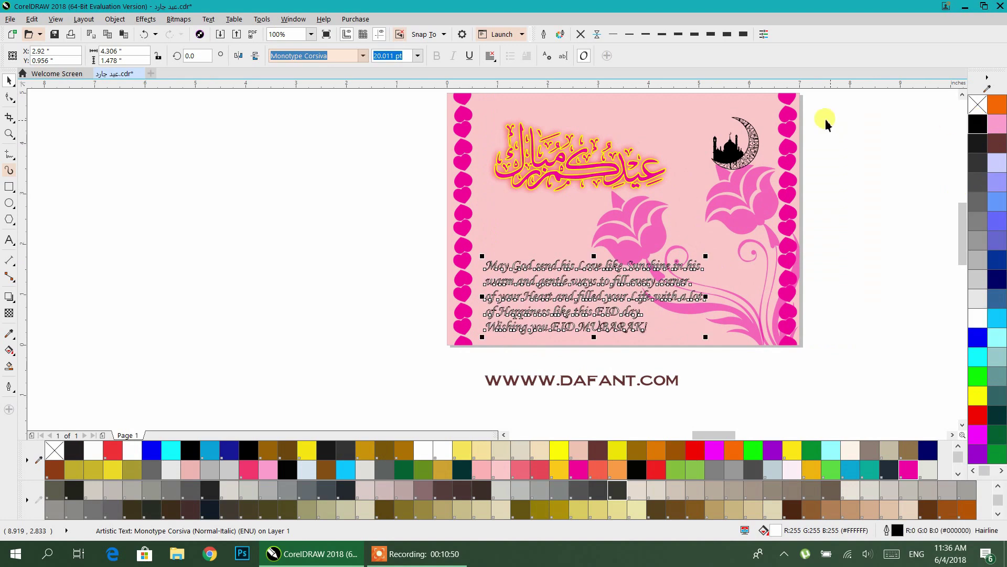
click(544, 34)
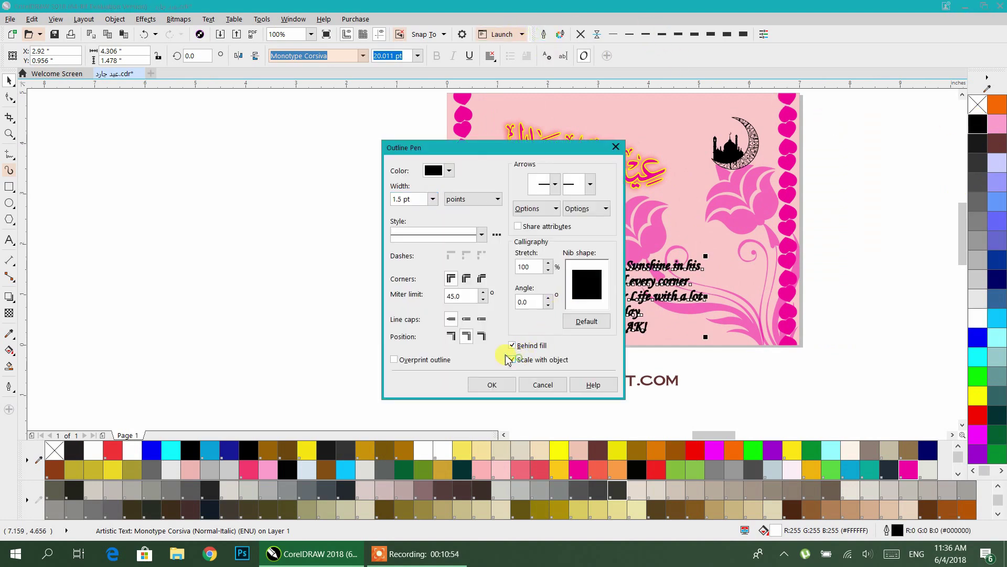
click(466, 279)
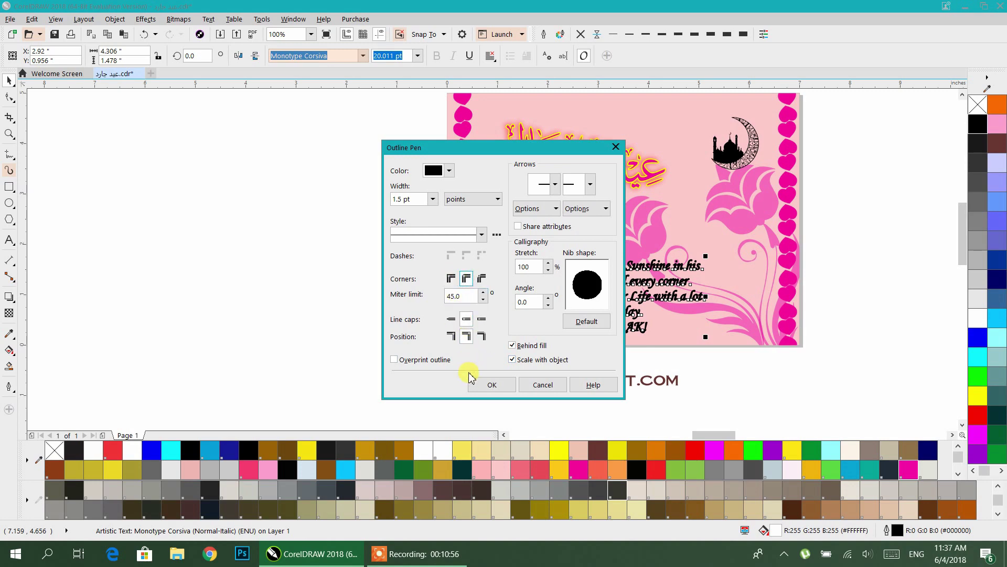
click(491, 384)
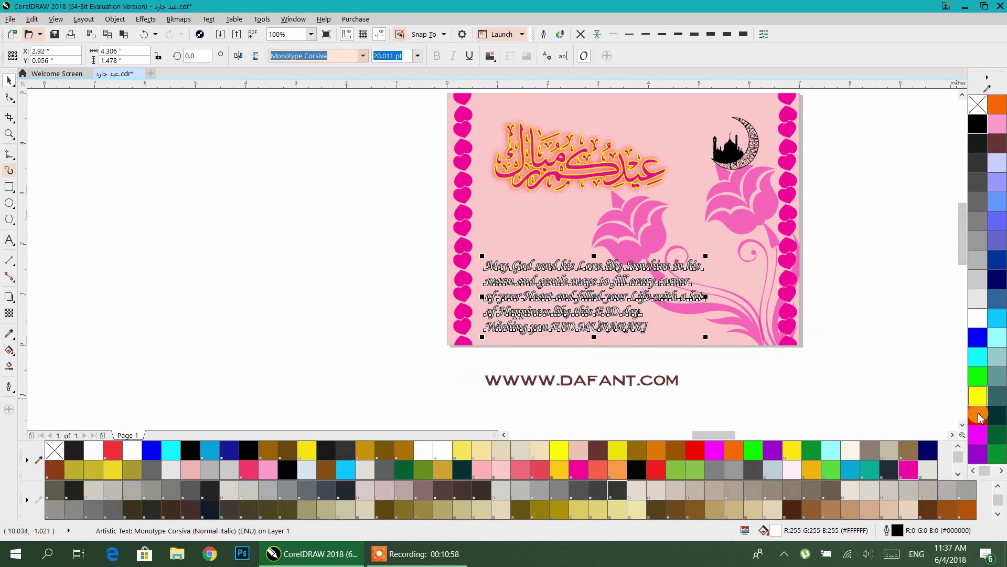
Step: Recolor the greeting text with a magenta PANTONE 806 C outline and a black fill
click(580, 473)
scroll(622, 284, up, 1)
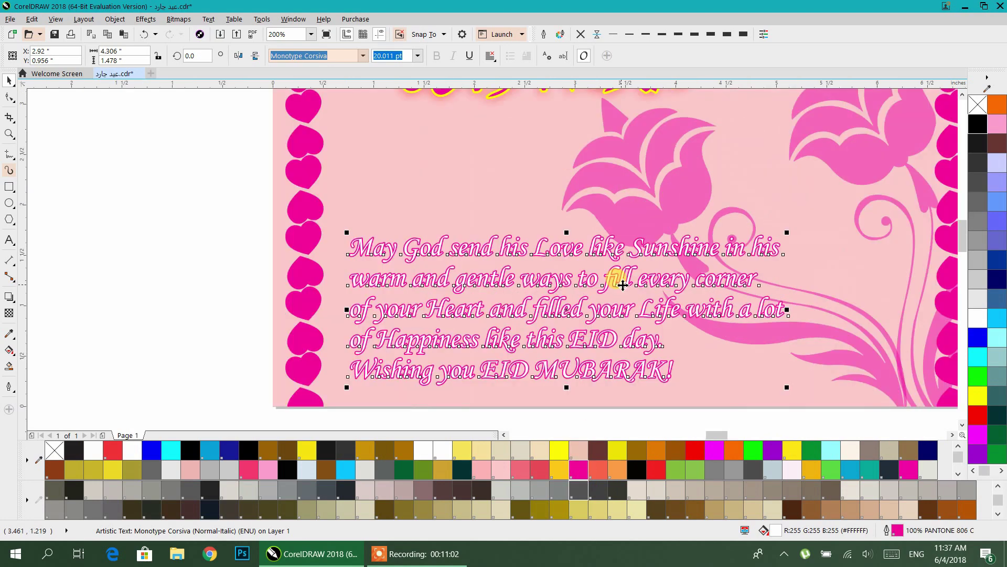
right_click(973, 125)
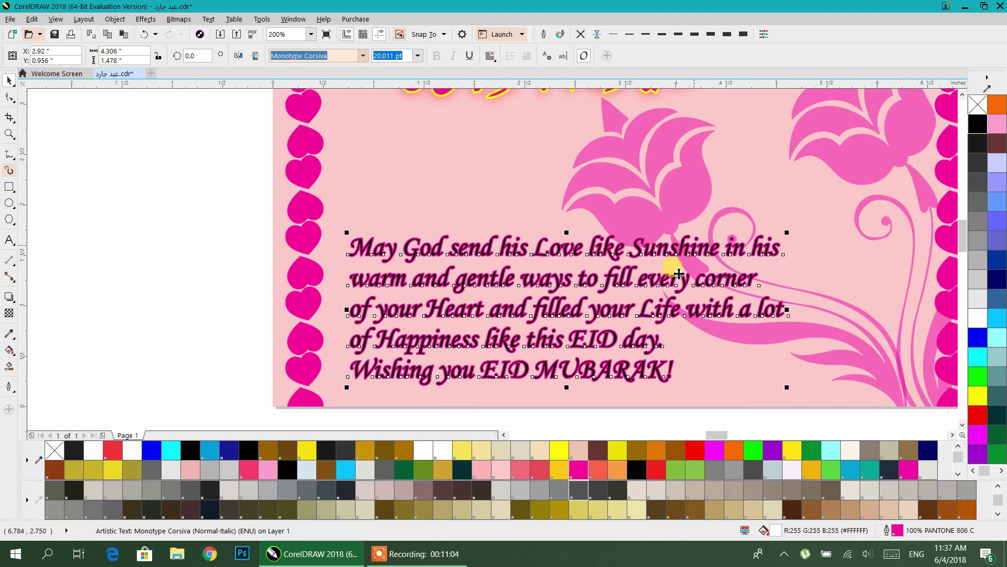
scroll(663, 262, down, 1)
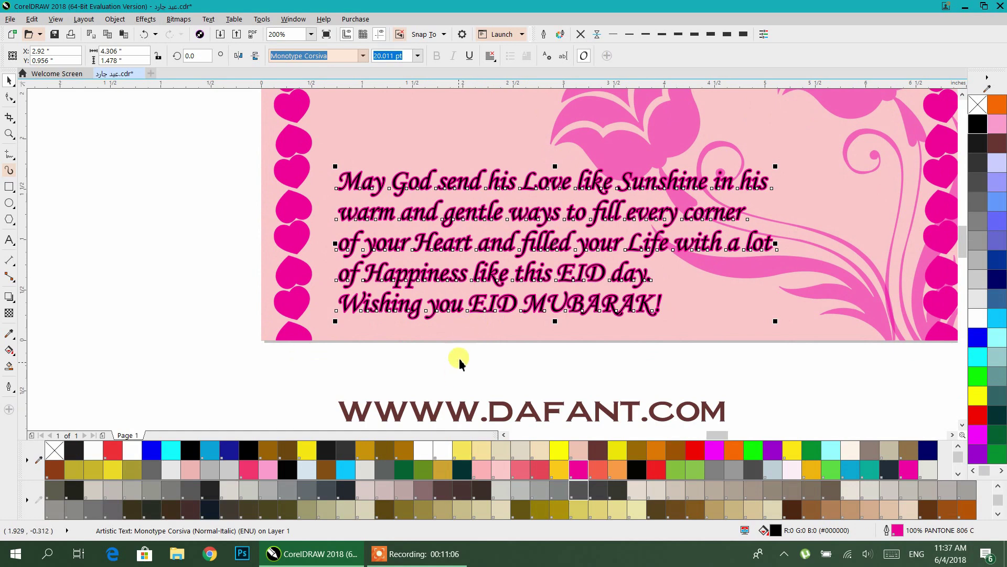
click(460, 362)
scroll(481, 356, down, 1)
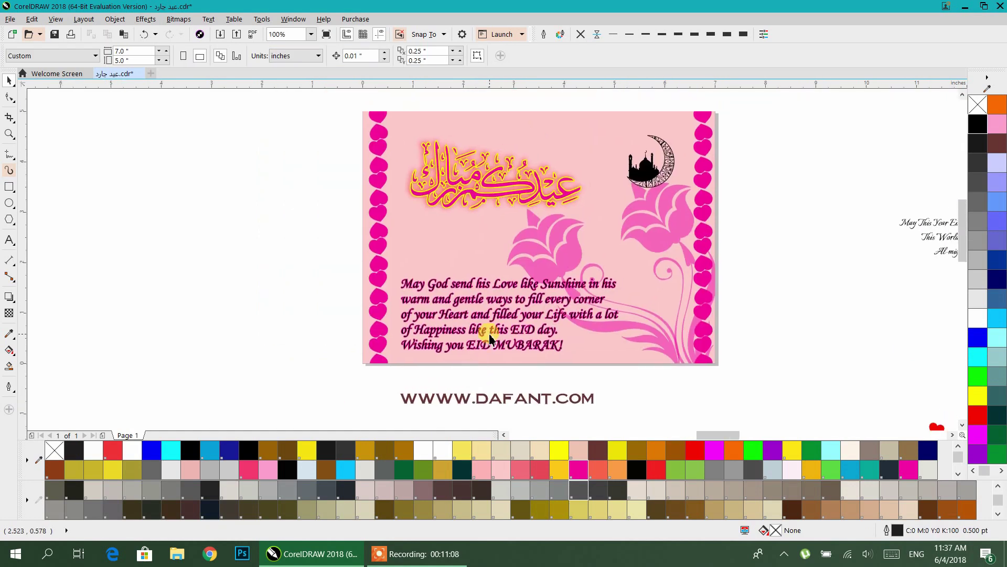
Step: Move the Eid calligraphy and the crescent mosque slightly upward on the card
drag(471, 190, 467, 178)
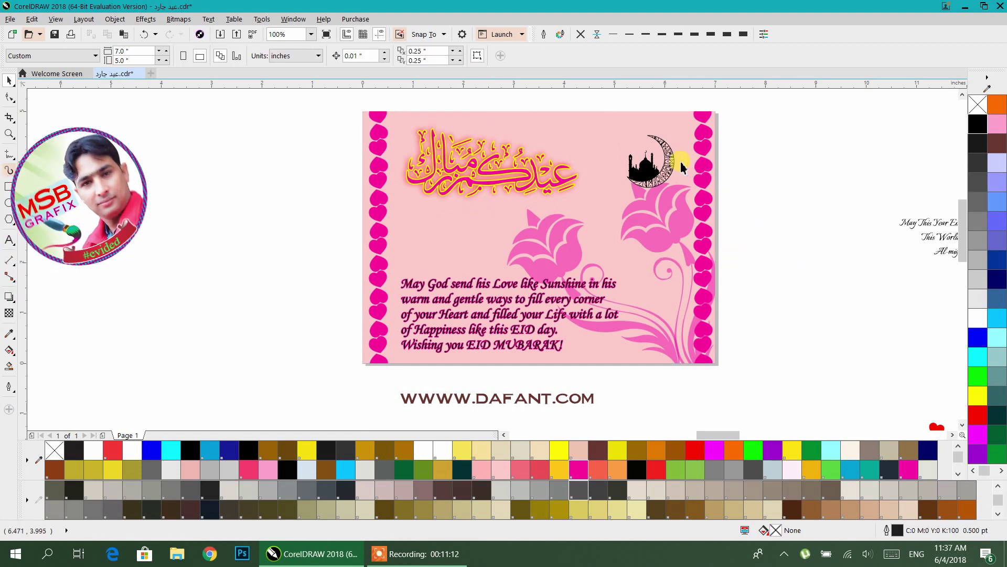
scroll(652, 169, up, 1)
drag(638, 176, 645, 172)
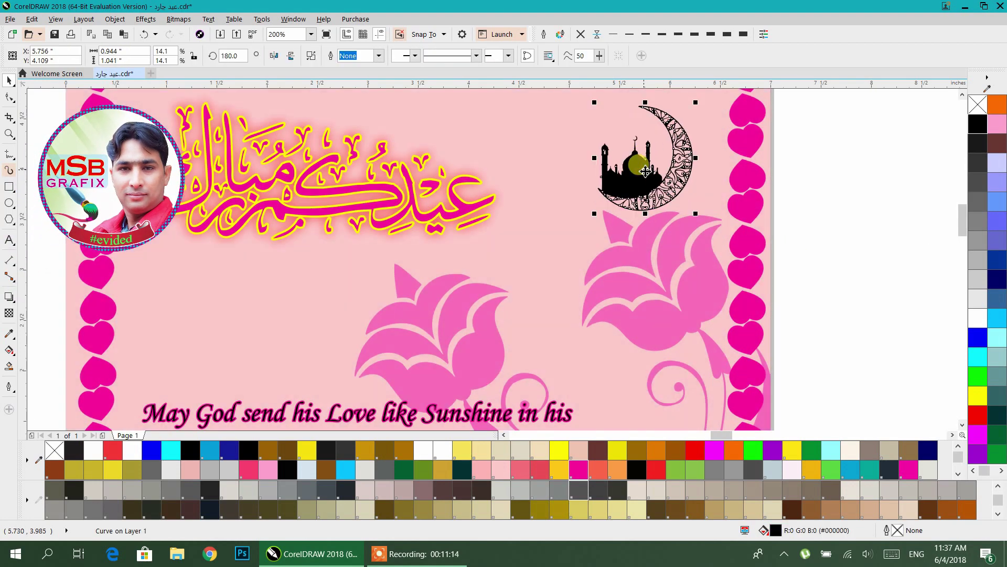
scroll(702, 175, down, 1)
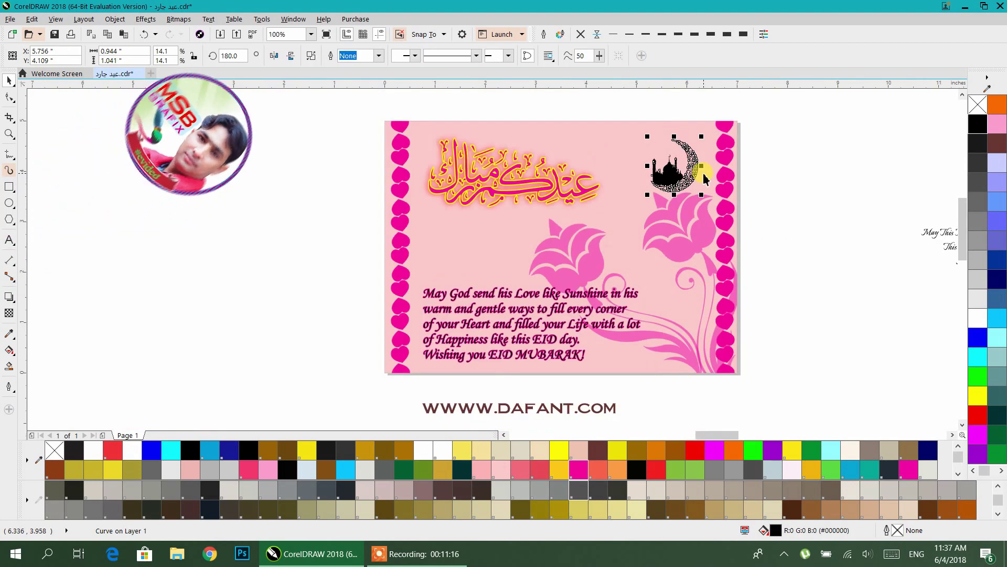
Step: Place a copy of the complete pink card in the gallery of finished cards, below the leftmost column
scroll(705, 179, down, 1)
drag(750, 113, 517, 292)
scroll(517, 294, down, 2)
scroll(629, 300, left, 1)
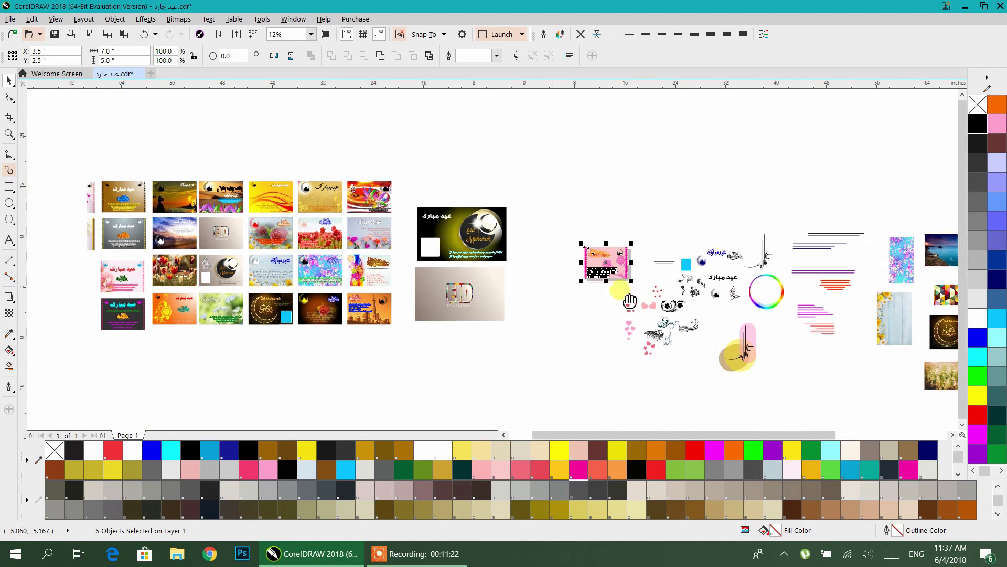
drag(630, 300, 764, 274)
drag(739, 235, 204, 245)
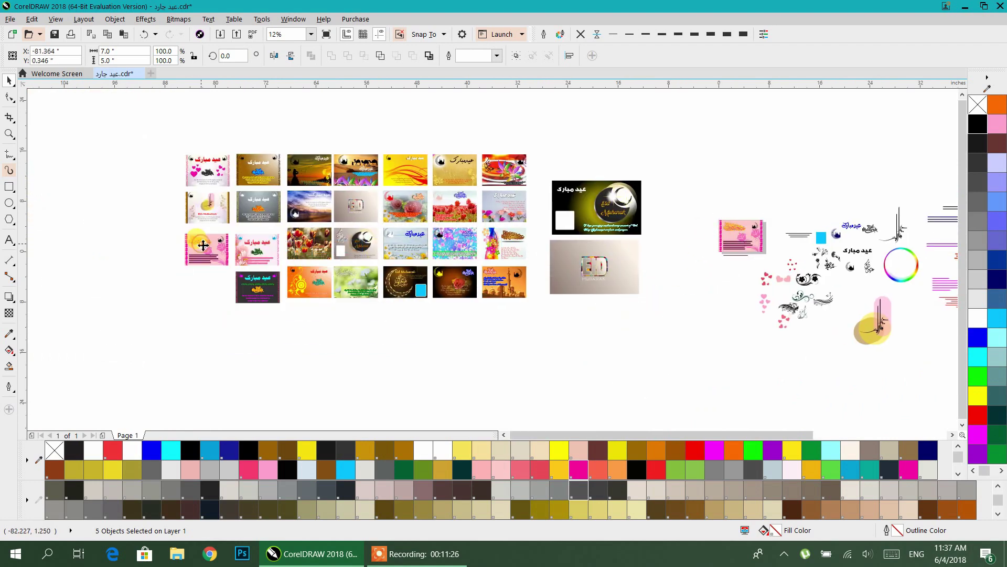
click(192, 307)
Step: Delete the greeting text, the Eid calligraphy and the crescent mosque from the original pink card
drag(732, 220, 598, 230)
scroll(598, 230, up, 4)
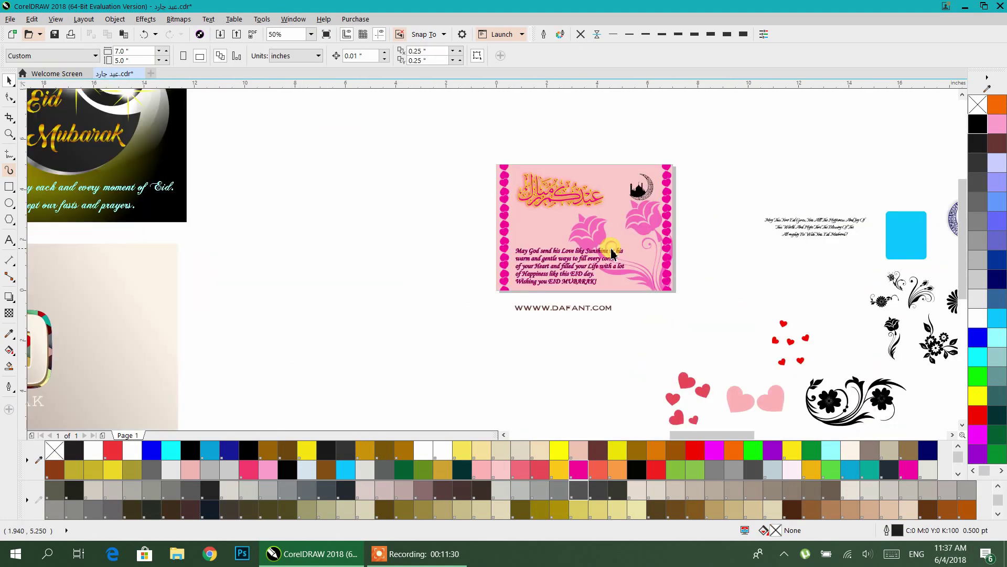
click(470, 287)
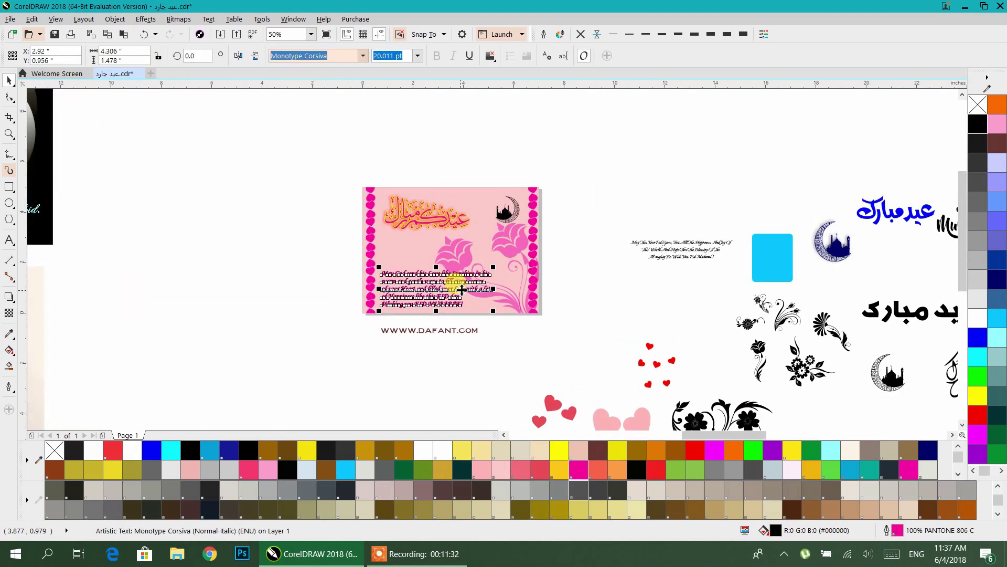
key(Delete)
click(457, 225)
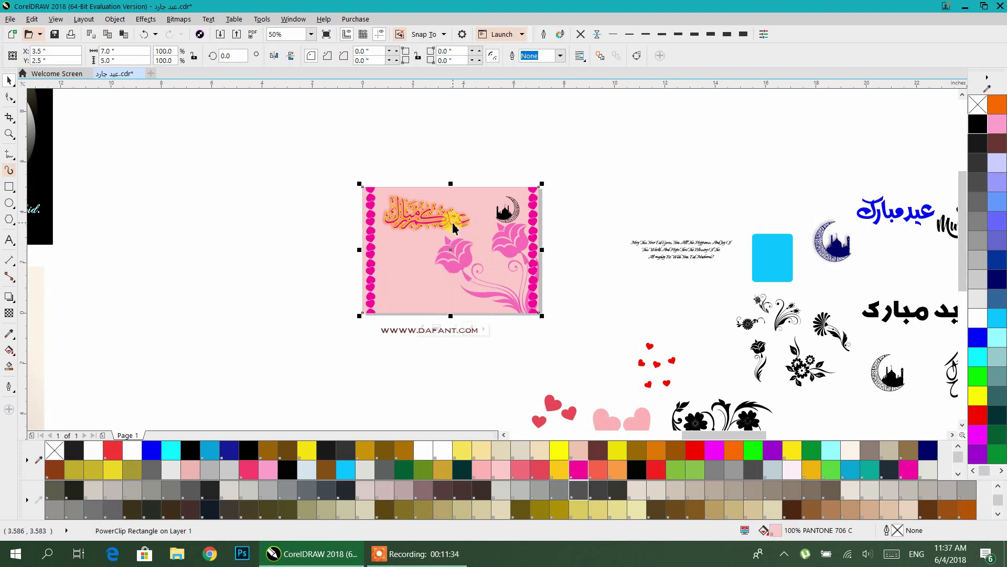
key(Delete)
click(500, 217)
key(Delete)
Step: Extract the card's PowerClip contents and delete the roses, heart borders and website text, leaving only the pink rectangle
click(534, 229)
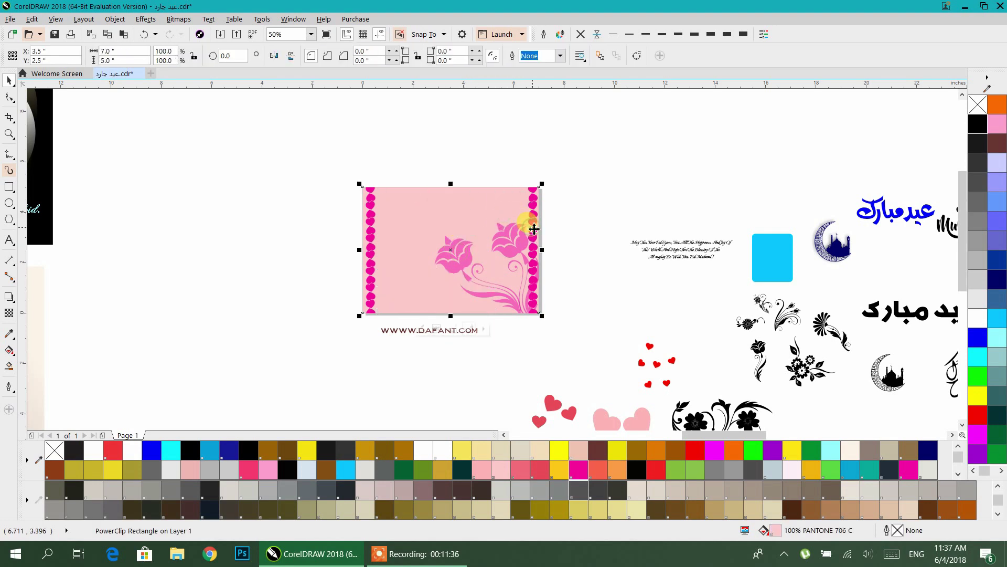
right_click(509, 239)
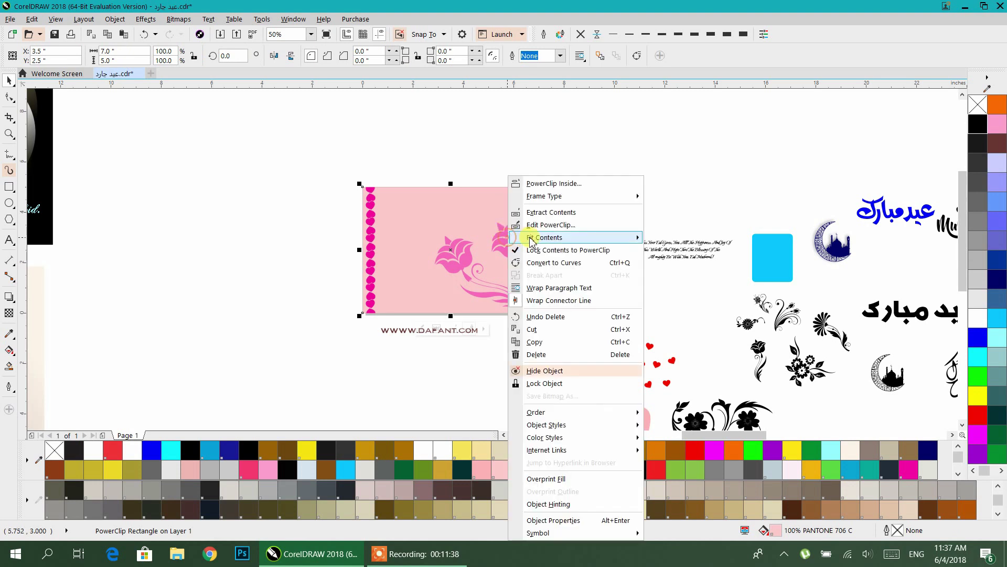
click(551, 212)
click(572, 187)
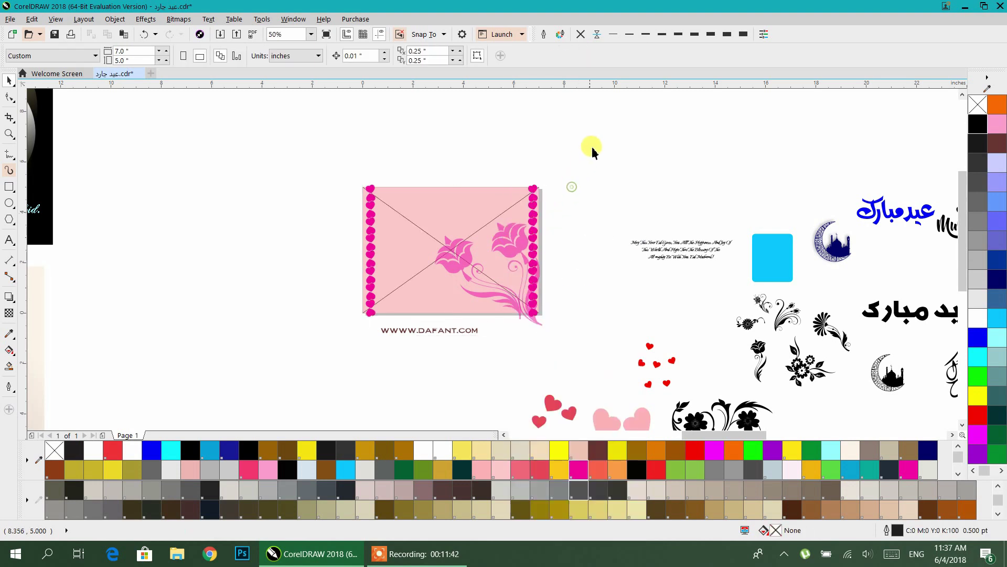
drag(503, 278, 378, 391)
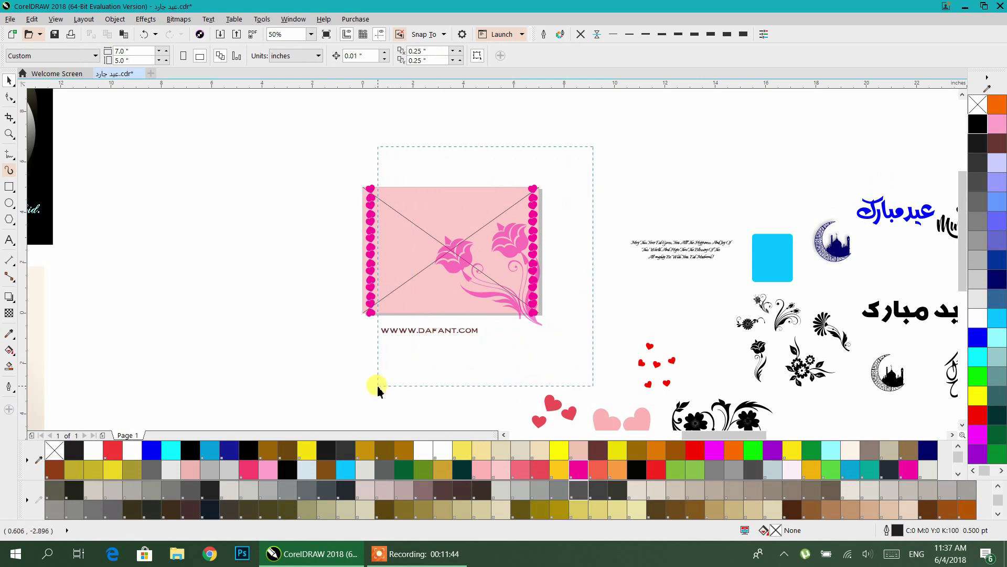
key(Delete)
drag(288, 162, 401, 296)
key(Delete)
Step: Move the bold black عيد مبارک lettering from the clipart area to just above the pink card's upper-right corner
drag(504, 303, 514, 218)
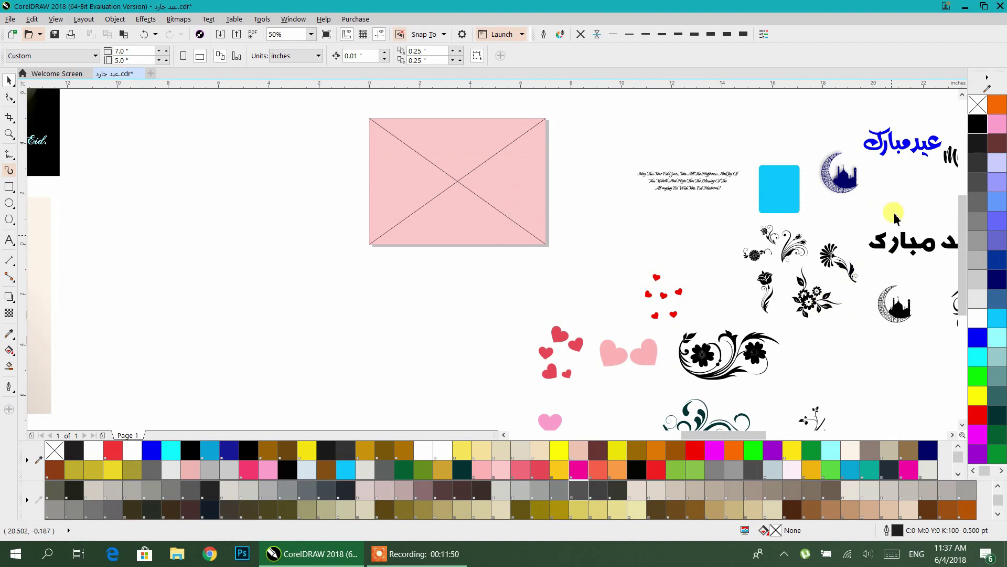
drag(893, 201, 811, 229)
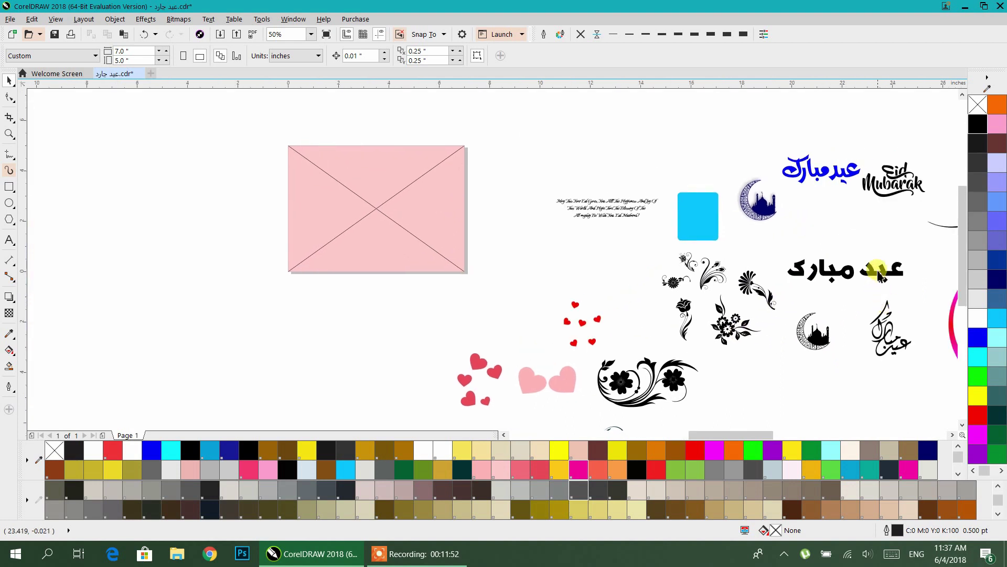
drag(787, 248, 462, 168)
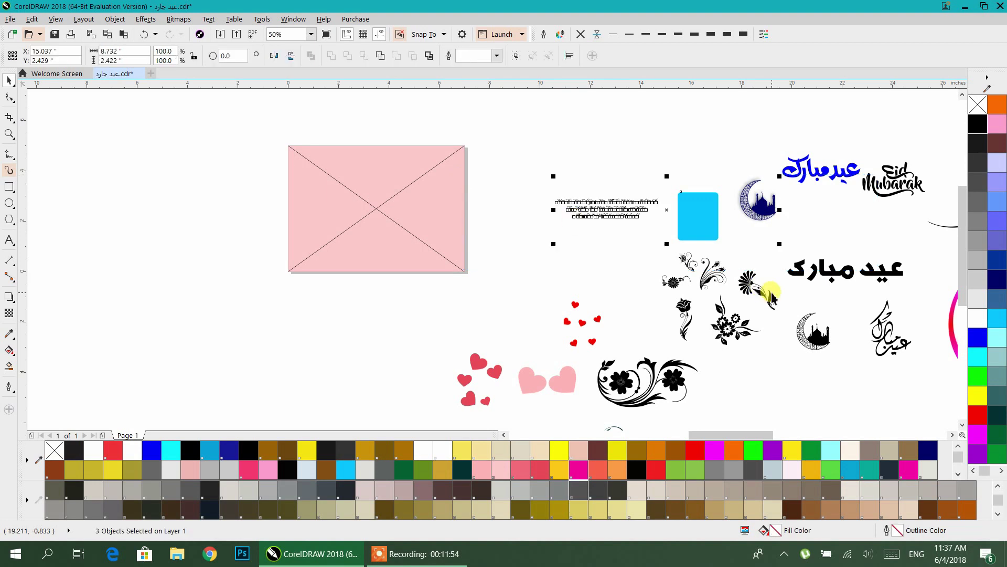
drag(804, 278, 537, 126)
Step: Set the empty pink PowerClip rectangle's frame type to None
click(438, 205)
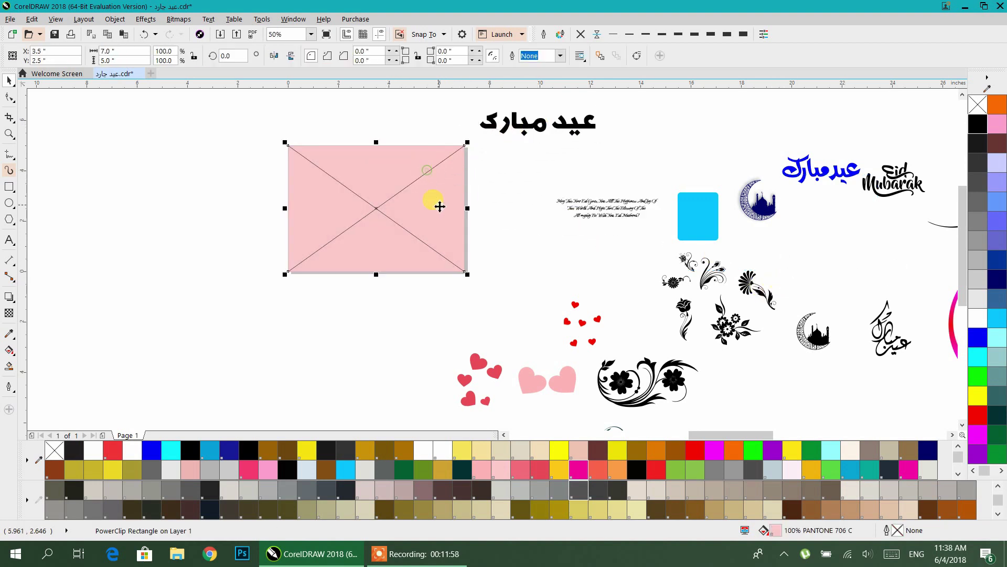
right_click(398, 168)
mouse_move(472, 185)
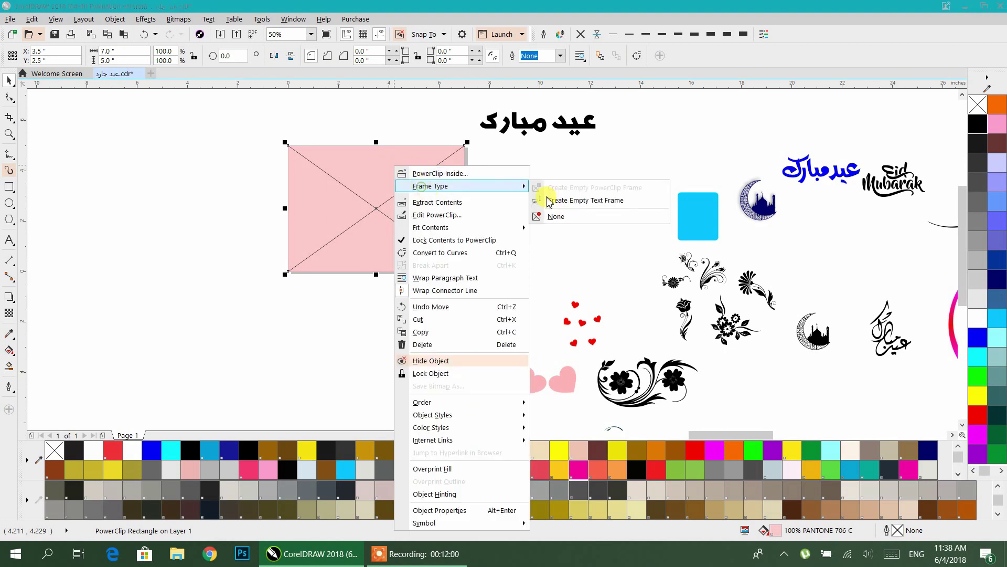
click(560, 219)
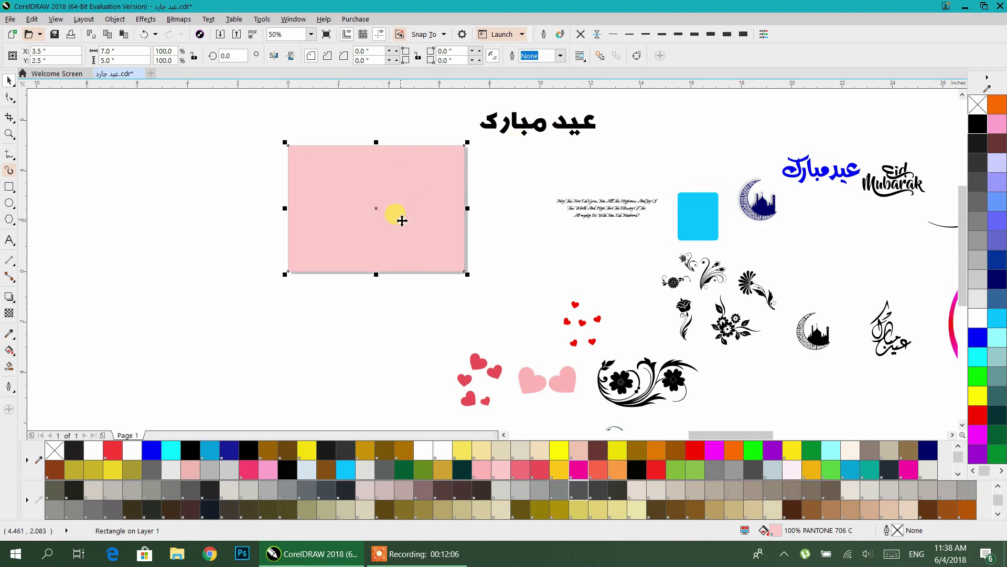
Step: Move the blue wood photo with the daisy border to just below the pink card and rotate it 90 degrees
scroll(411, 232, up, 1)
scroll(412, 232, left, 1)
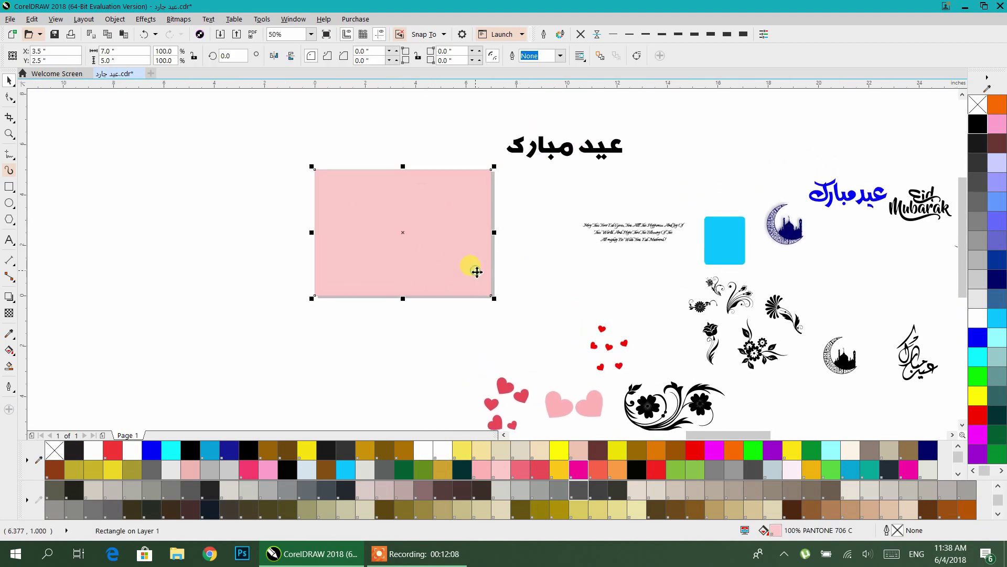
scroll(463, 263, down, 4)
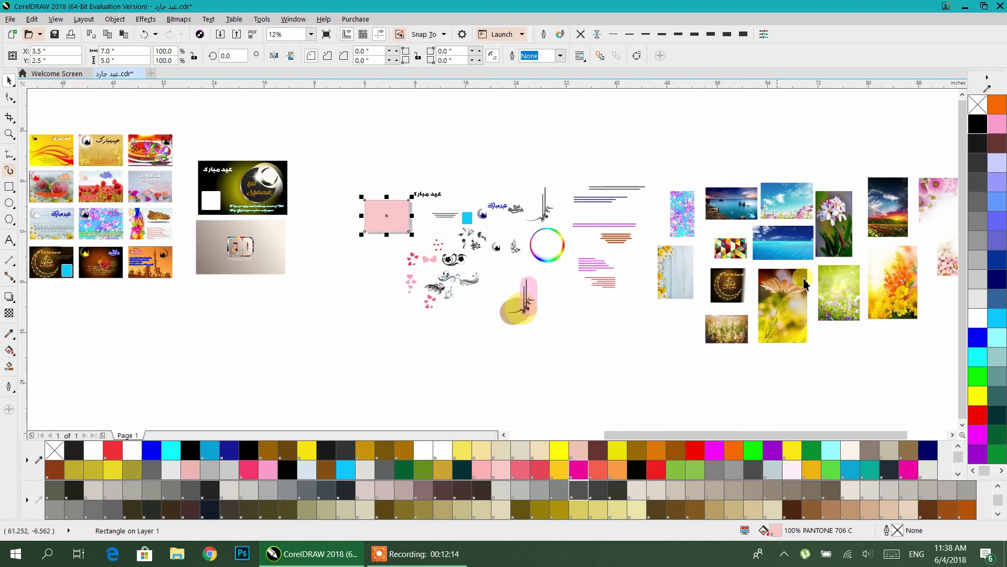
drag(683, 281, 337, 292)
scroll(346, 275, up, 4)
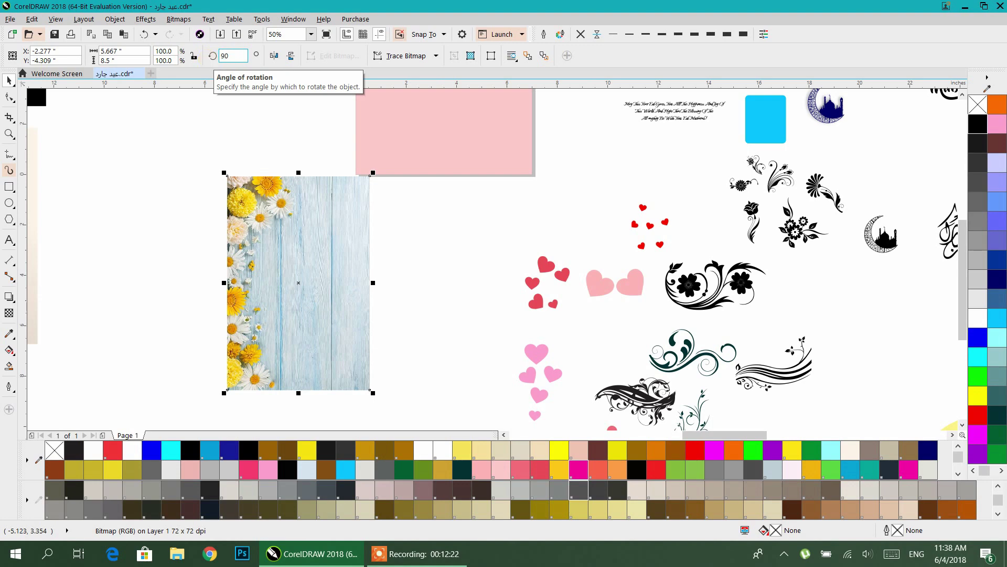
key(Return)
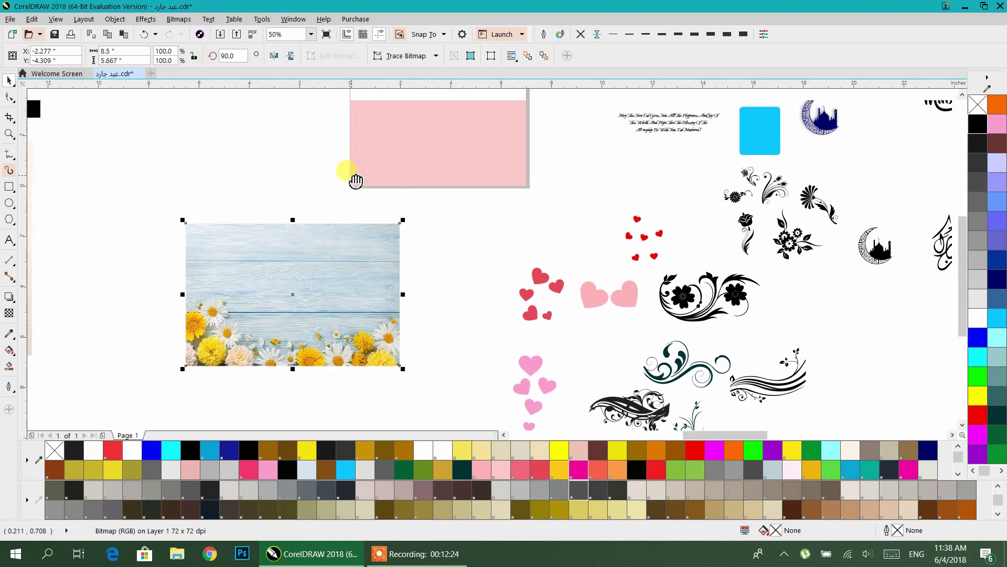
Step: Move the daisy-bordered wood photo beside the pink card and PowerClip it inside the pink rectangle
scroll(347, 175, up, 3)
drag(324, 342, 180, 279)
right_click(192, 235)
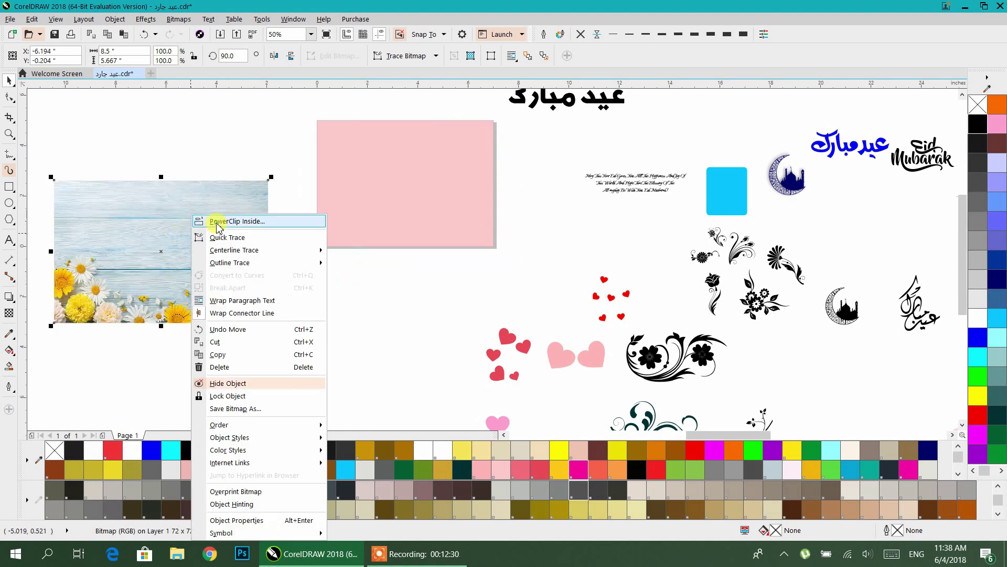
click(294, 208)
click(374, 185)
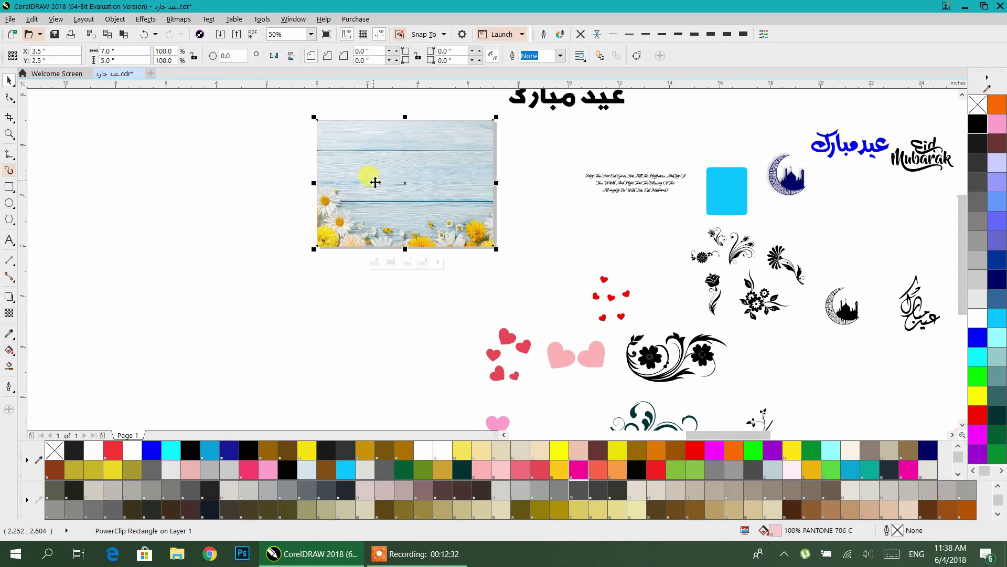
Step: Edit the card's PowerClip contents, scale the daisy photo from its centre to about 90%, shift it slightly to the right and finish editing
double_click(375, 182)
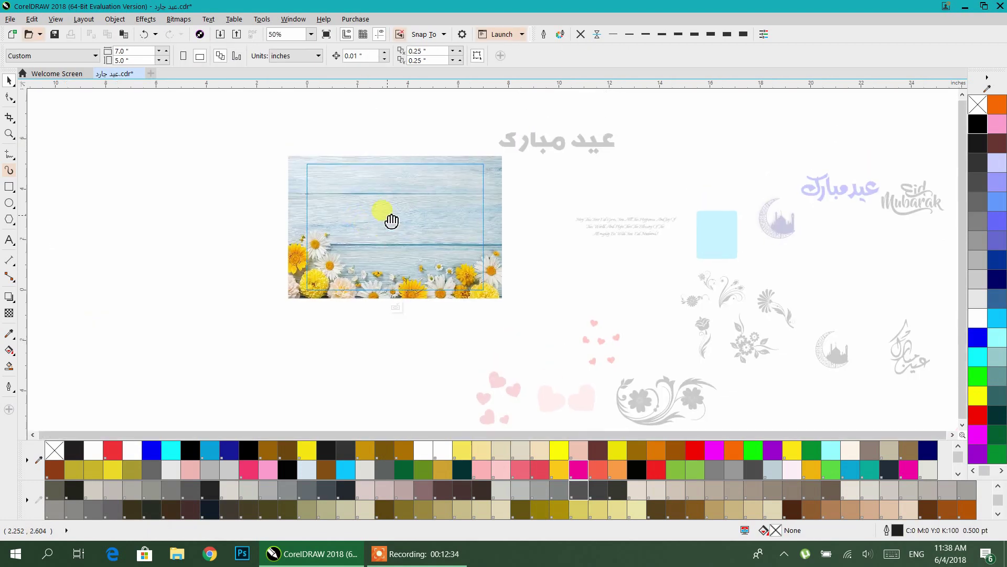
scroll(410, 254, up, 2)
click(587, 336)
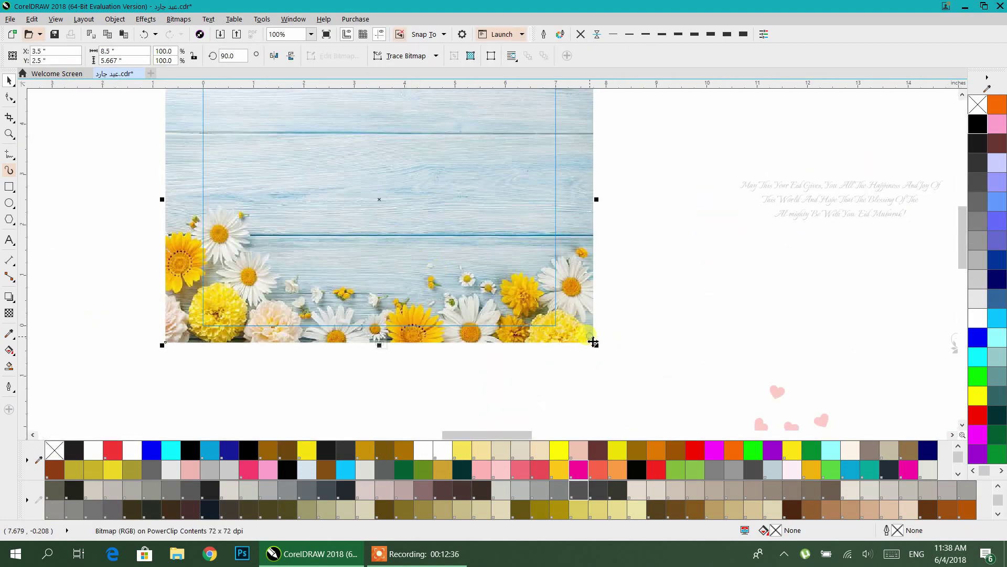
drag(592, 346, 575, 348)
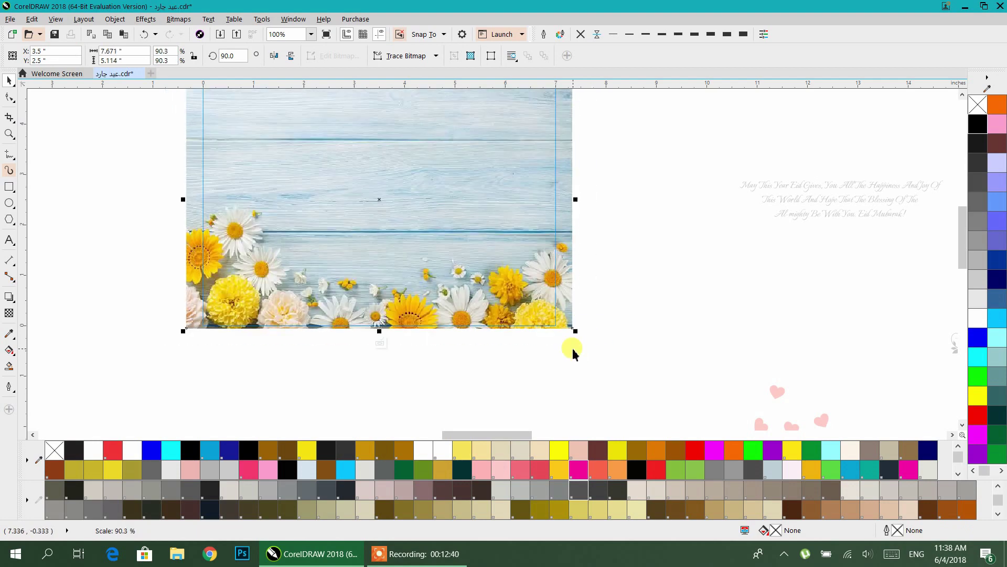
scroll(471, 313, up, 2)
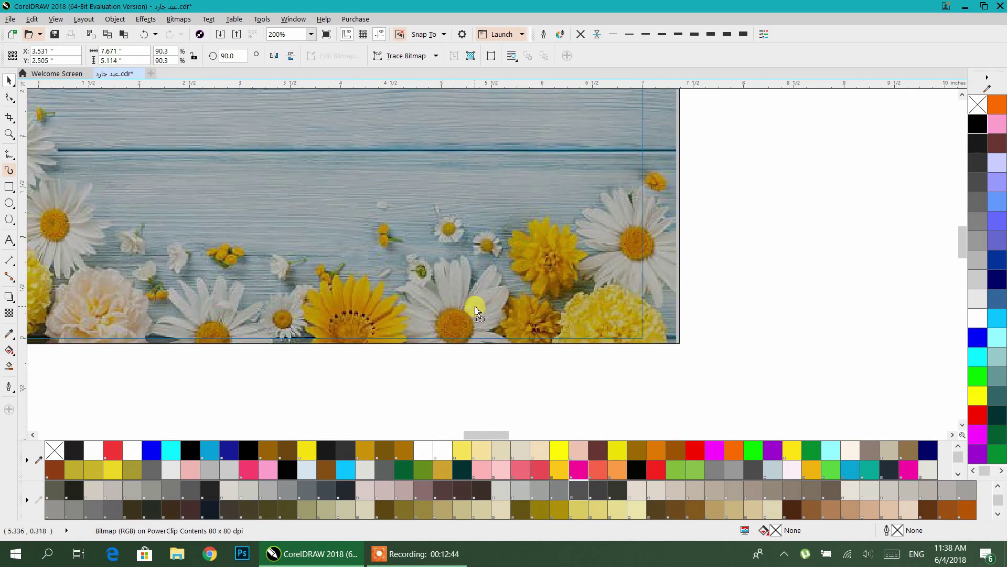
scroll(483, 312, down, 2)
scroll(523, 309, down, 6)
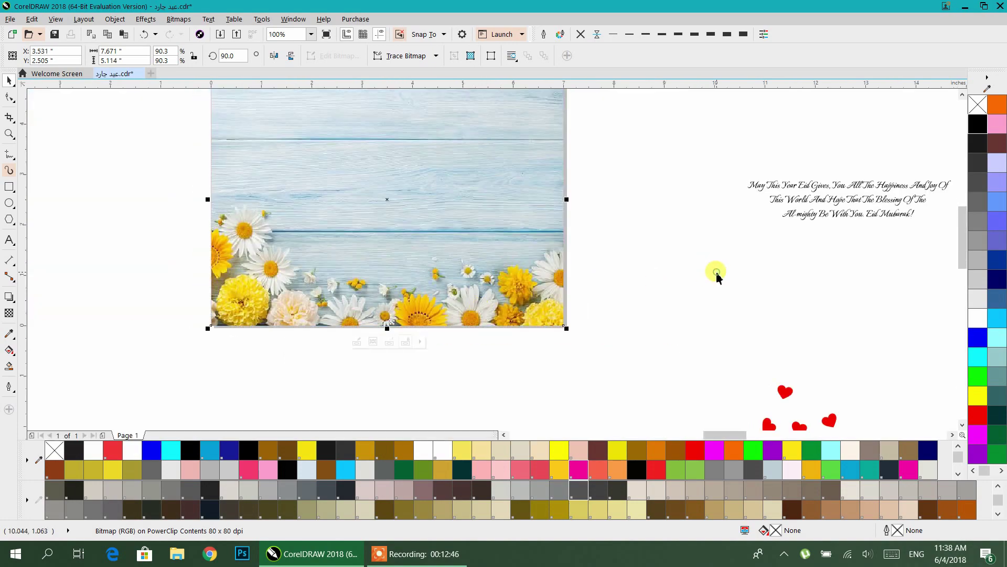
scroll(505, 256, up, 2)
drag(500, 266, 409, 258)
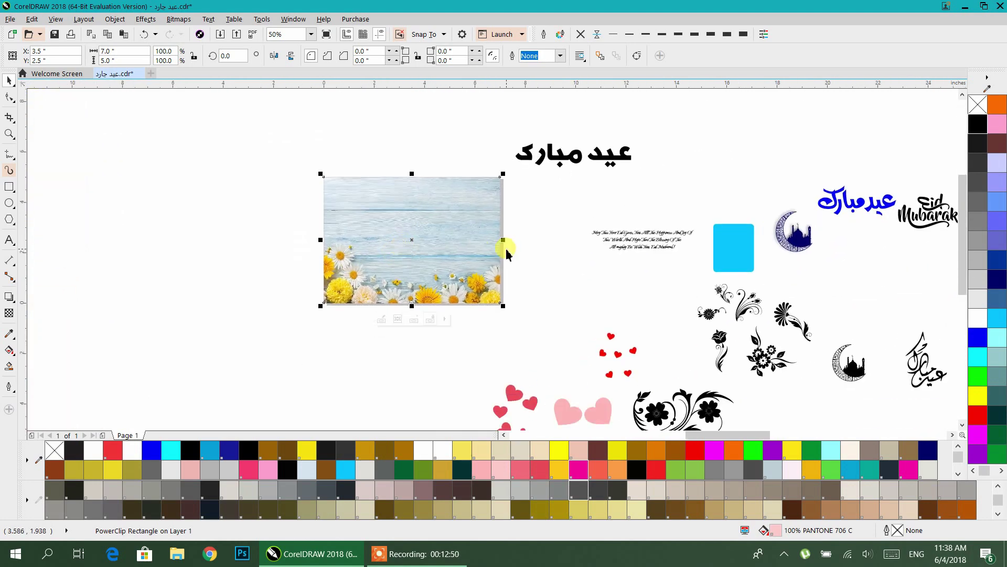
Step: Move the black عید مبارک lettering onto the upper part of the daisy card and set its font to AlQalam Fateh
click(533, 191)
click(550, 157)
drag(557, 163, 417, 205)
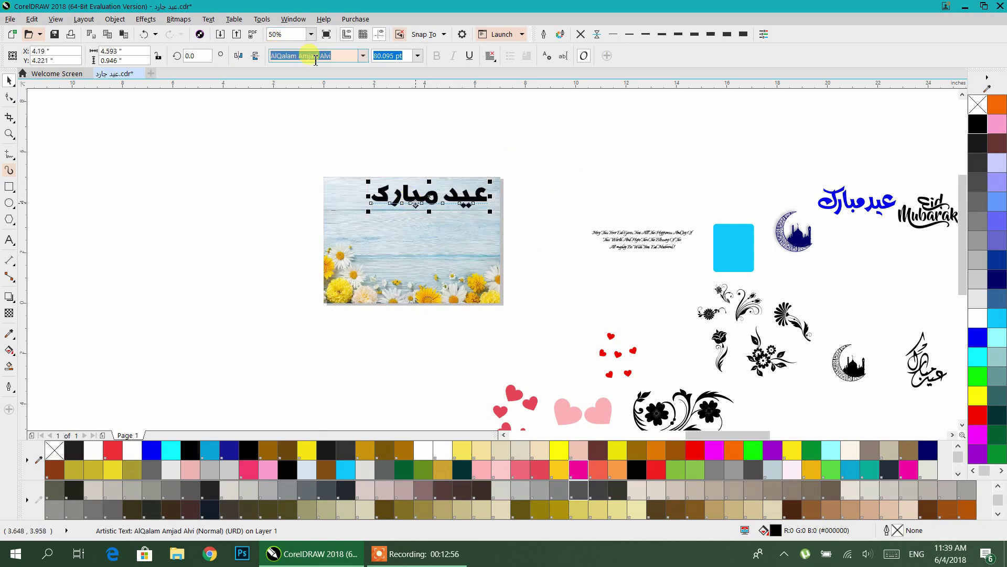
click(364, 56)
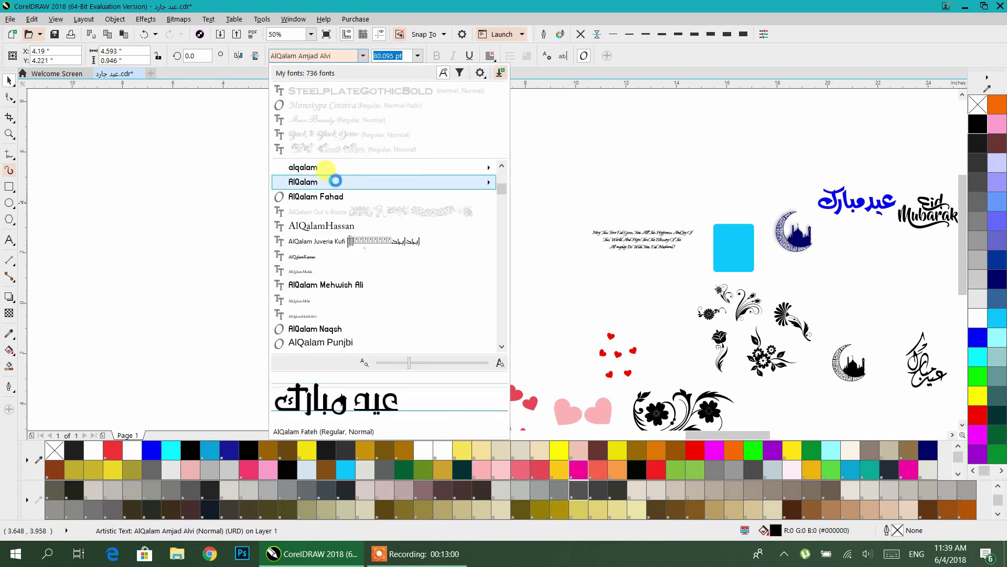
mouse_move(334, 188)
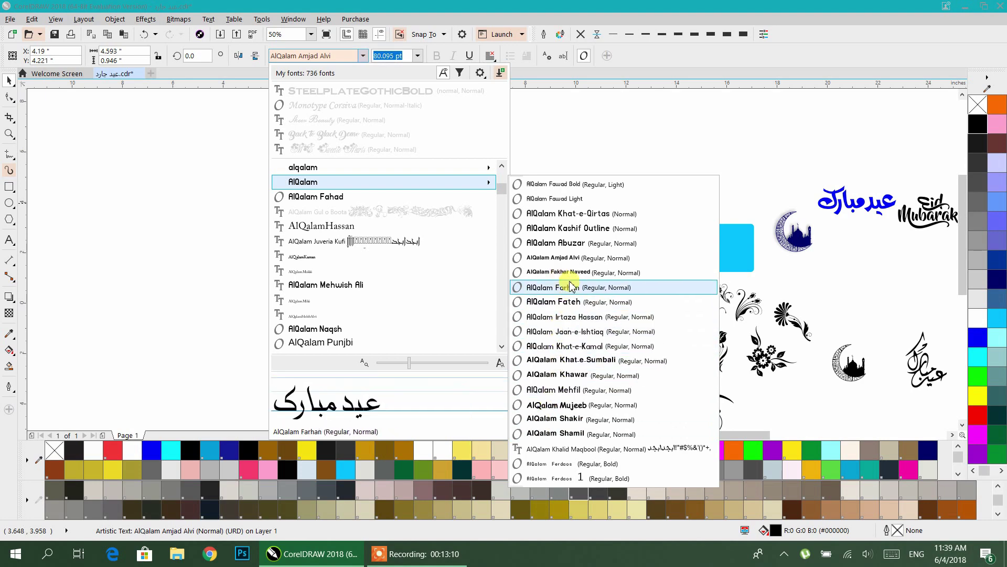
click(570, 303)
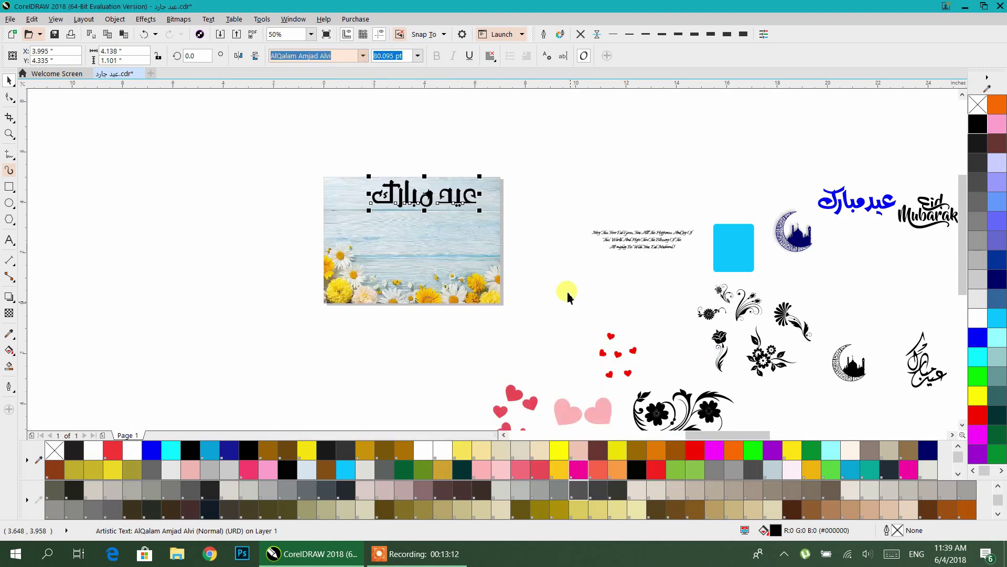
Step: Shrink the عید مبارک text to about 2.8 inches wide and place it near the card's upper-right corner
scroll(438, 198, up, 1)
drag(428, 199, 444, 218)
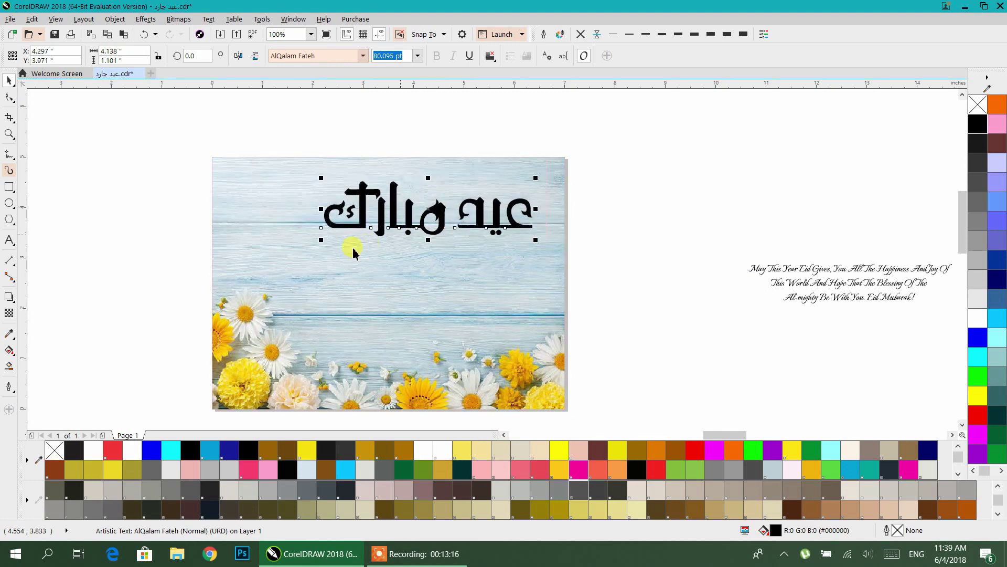
drag(321, 240, 389, 242)
drag(460, 203, 450, 183)
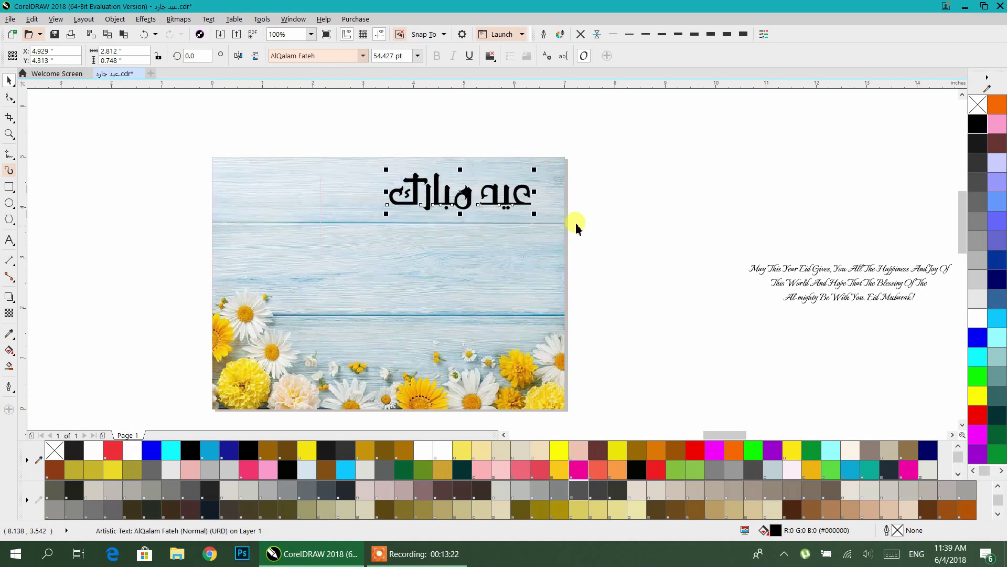
Step: Sample an orange (C:11 M:60 Y:100 K:1) from the flower at the card's left edge and fill the عید مبارک text with it
scroll(513, 207, up, 2)
scroll(693, 185, up, 1)
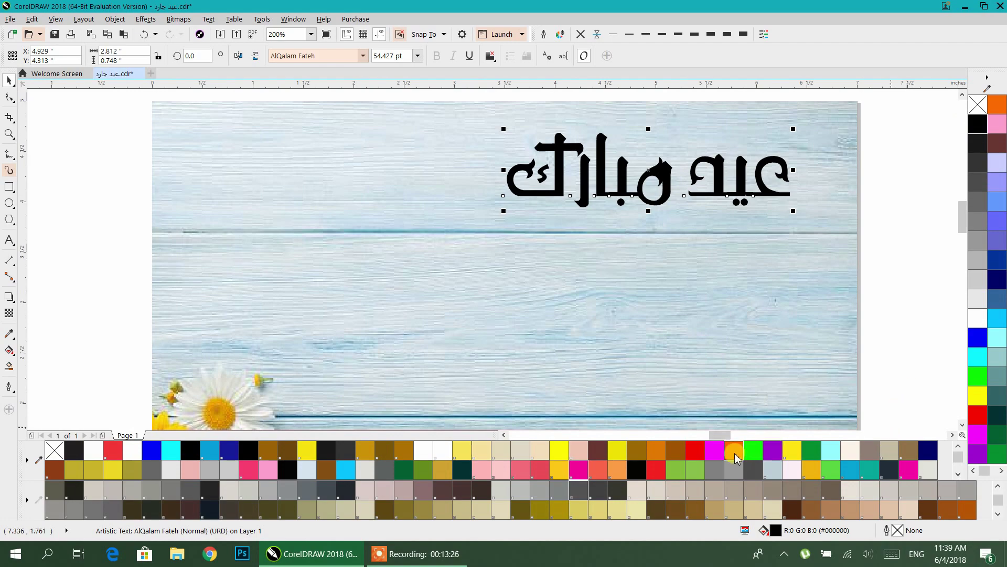
scroll(556, 189, down, 1)
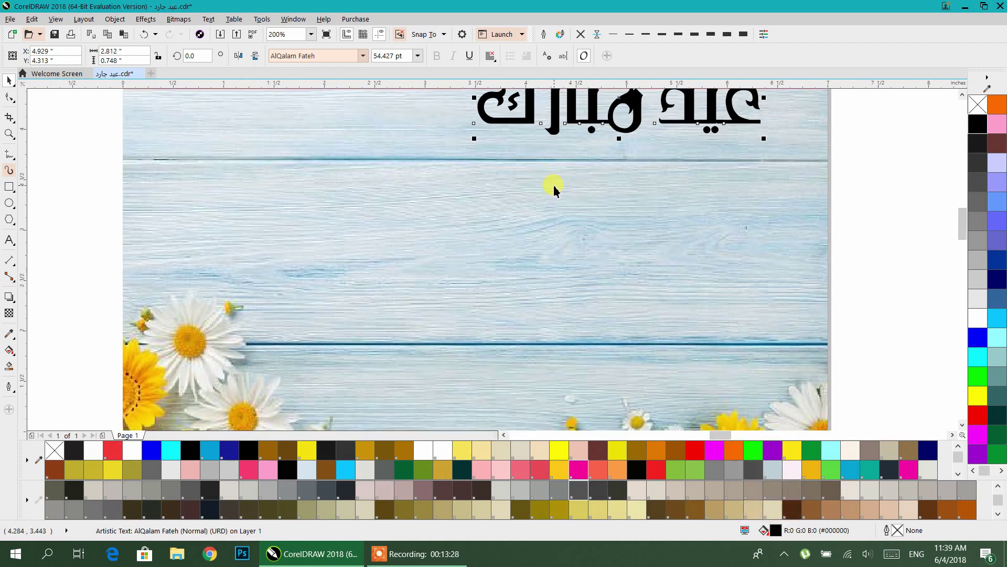
scroll(554, 189, down, 1)
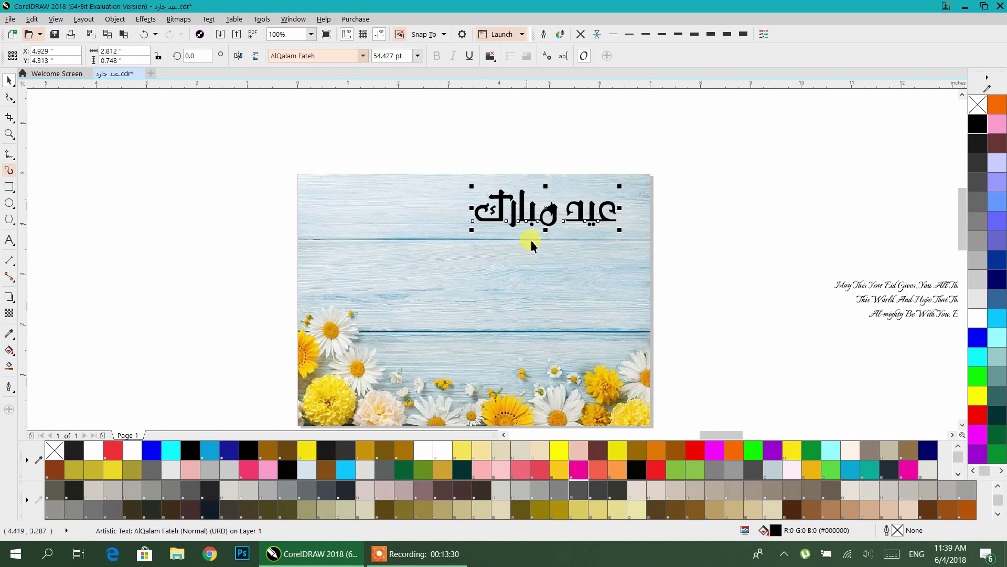
click(10, 333)
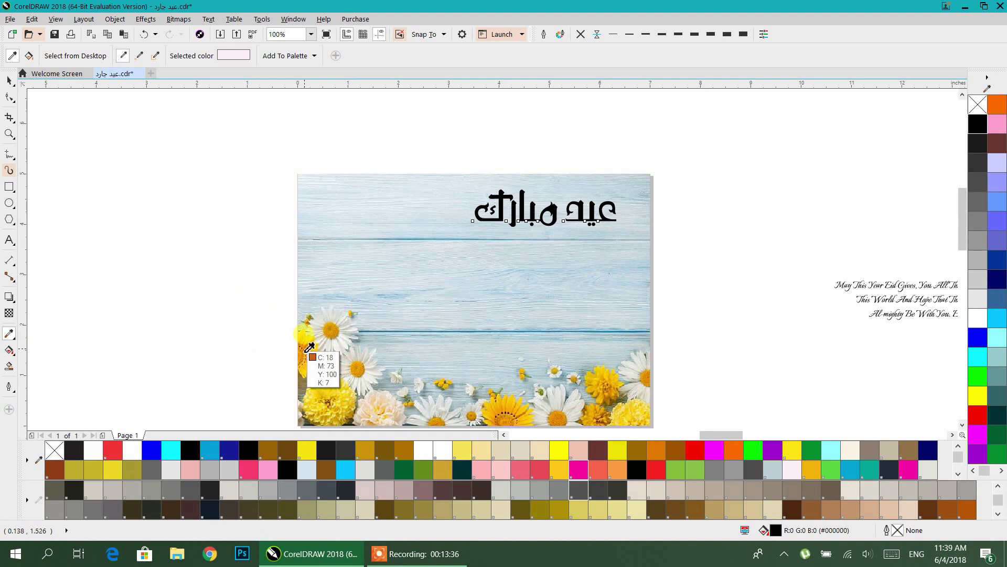
click(308, 346)
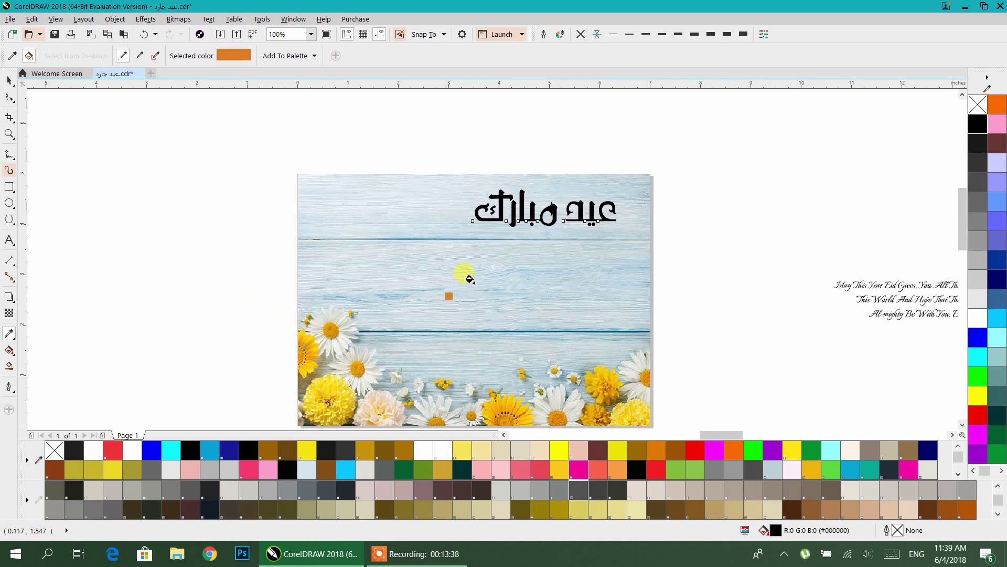
scroll(535, 215, up, 5)
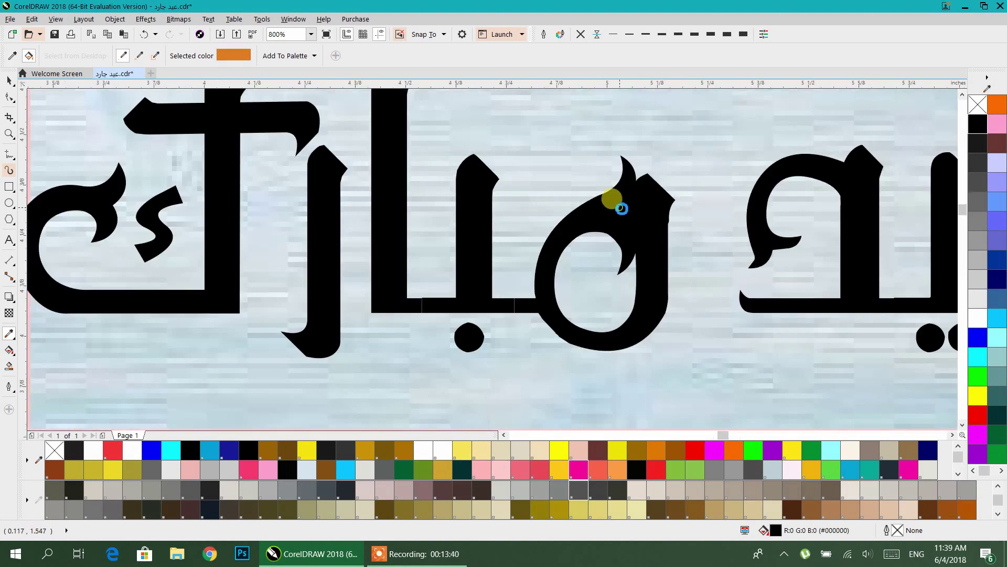
click(621, 209)
scroll(614, 202, down, 5)
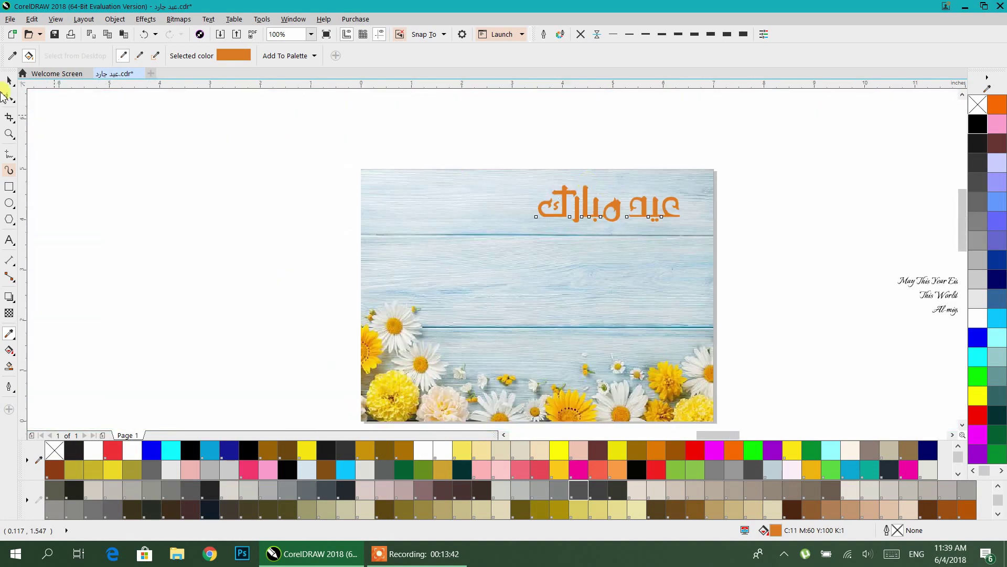
click(10, 80)
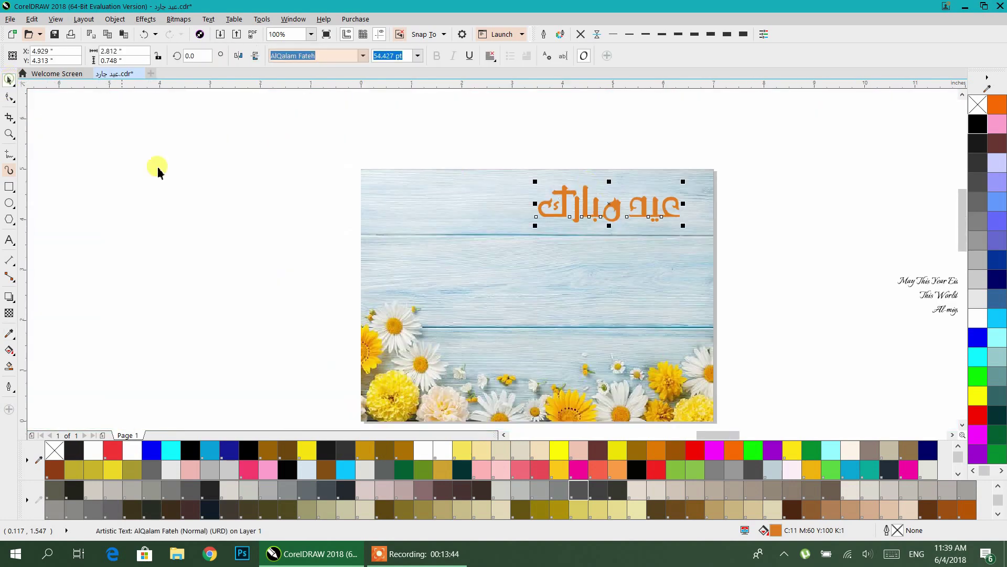
click(299, 226)
Step: Enlarge the orange عید مبارک lettering down and to the left, to about 3.5 inches wide
scroll(662, 212, up, 2)
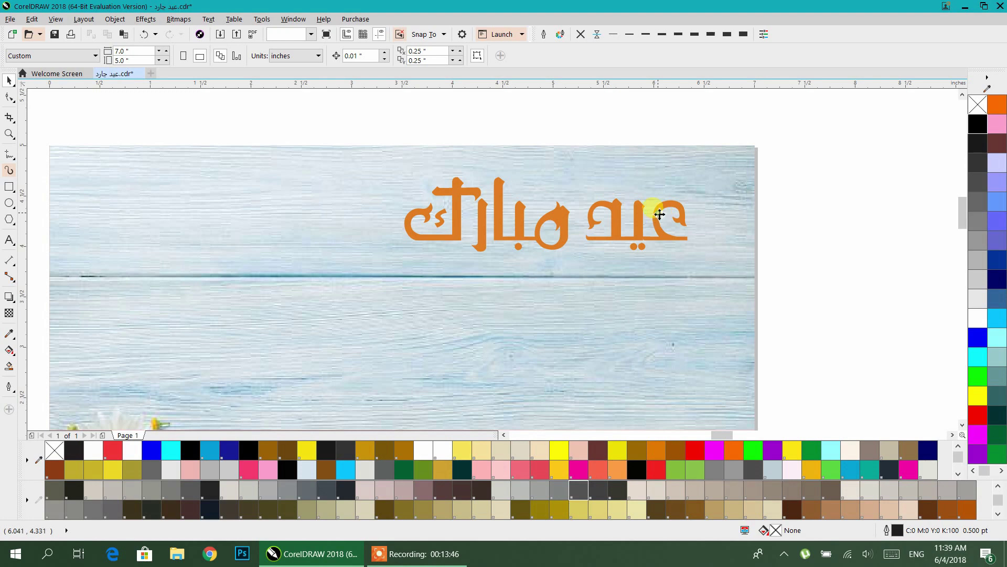
click(650, 217)
drag(402, 255, 336, 307)
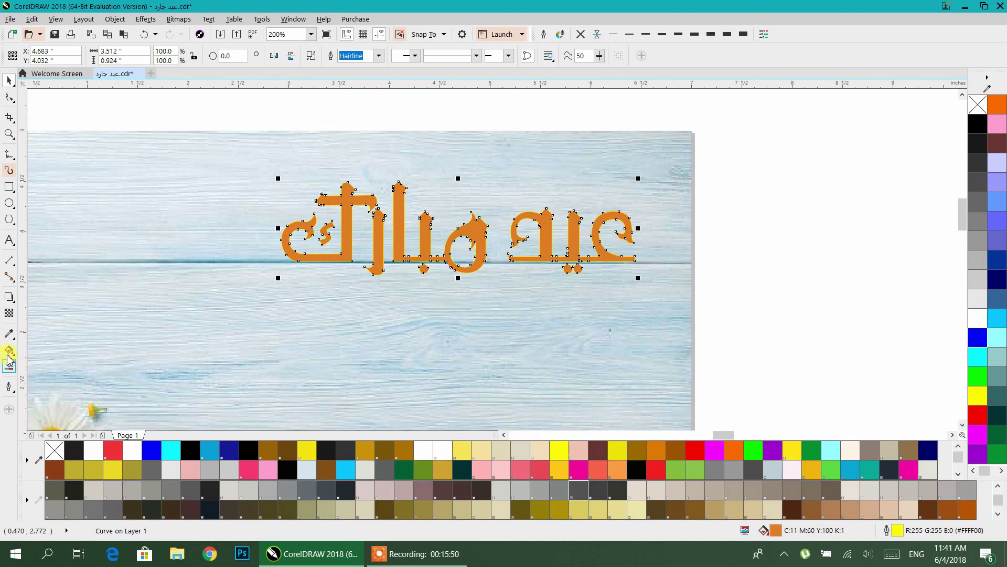
Step: Apply a vertical linear fountain fill to the lettering, with dark brown at both the lower and upper ends
click(9, 350)
drag(467, 273, 467, 192)
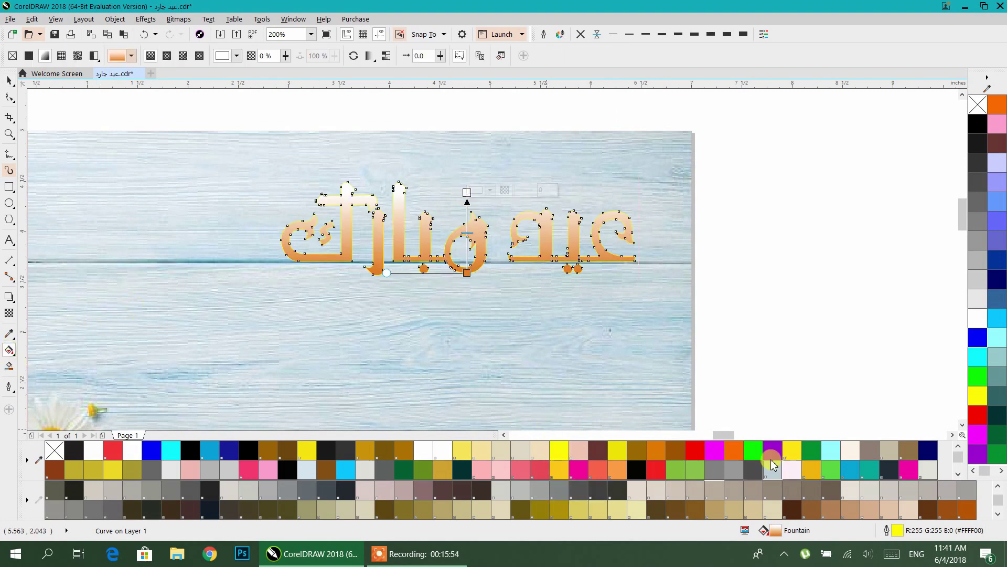
mouse_move(675, 449)
mouse_down()
mouse_move(499, 237)
mouse_move(479, 277)
mouse_move(468, 273)
mouse_up()
drag(684, 449, 470, 196)
scroll(469, 196, up, 2)
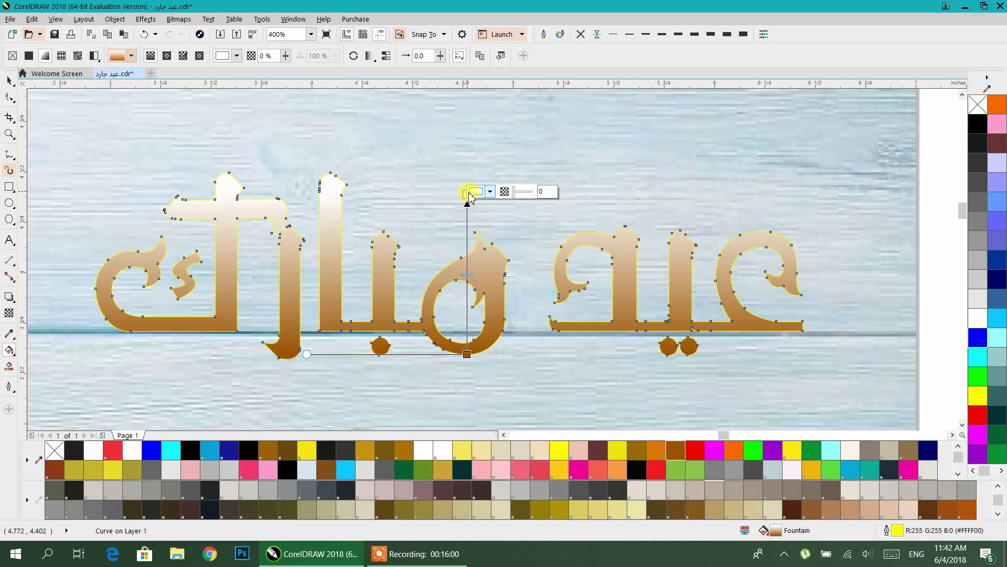
drag(696, 451, 469, 196)
Step: Add a yellow color stop at 45% of the lettering's gradient and remove the lettering's outline
click(468, 284)
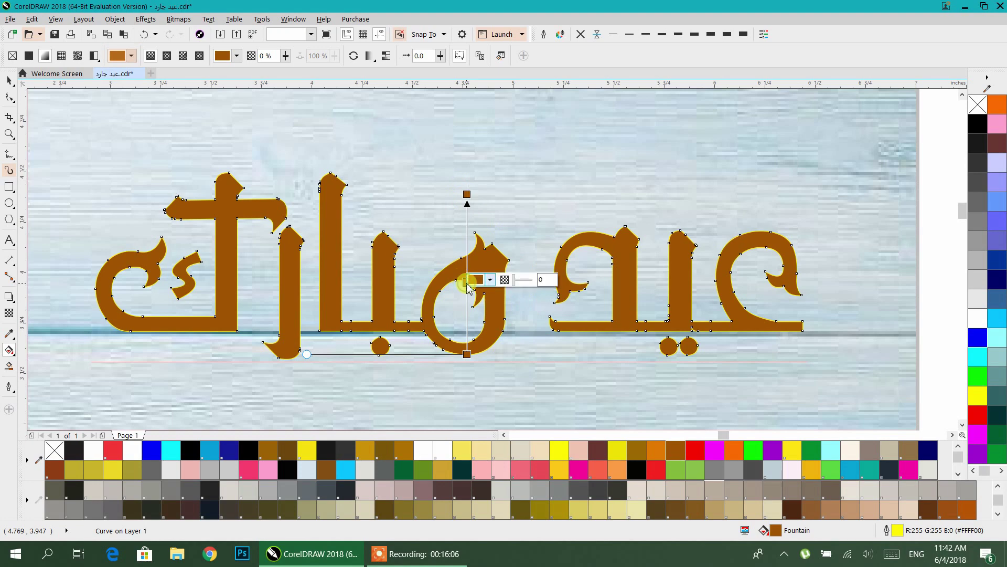
click(983, 397)
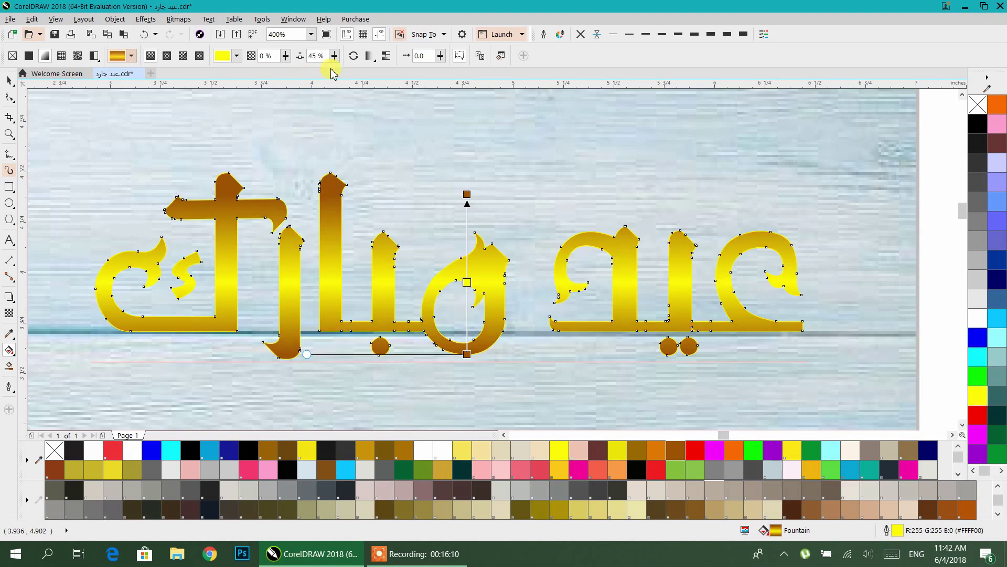
scroll(576, 125, down, 1)
scroll(582, 157, up, 2)
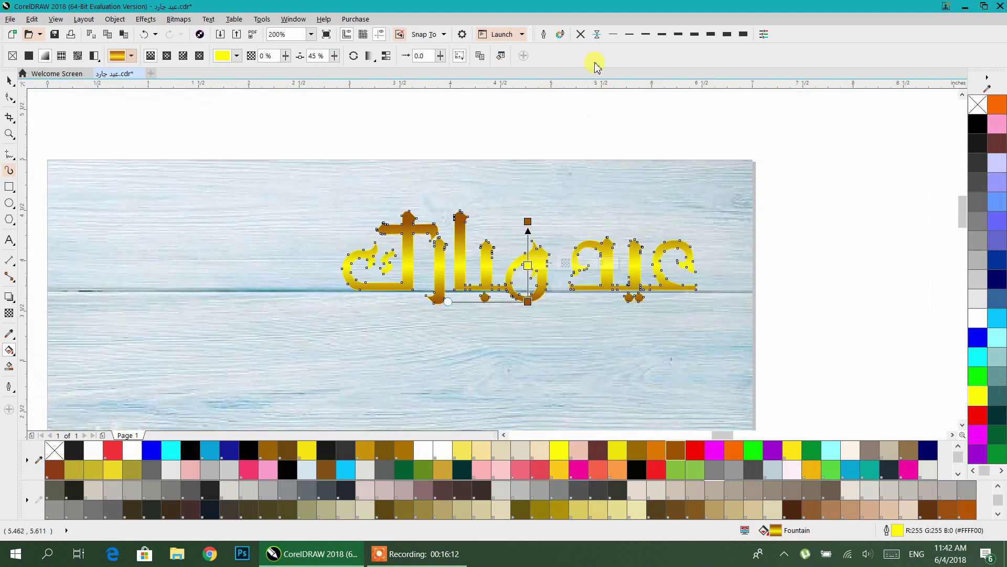
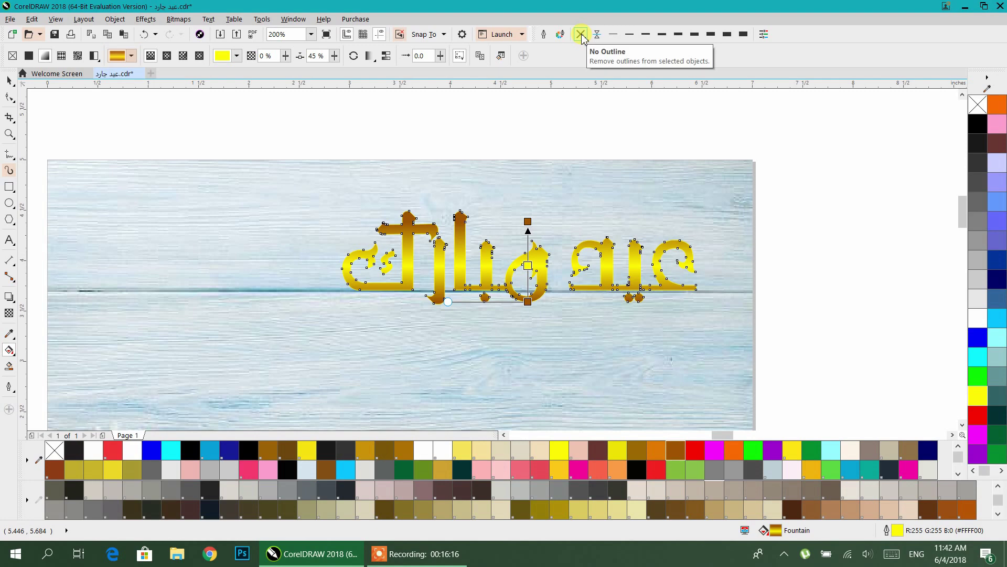
scroll(661, 261, up, 1)
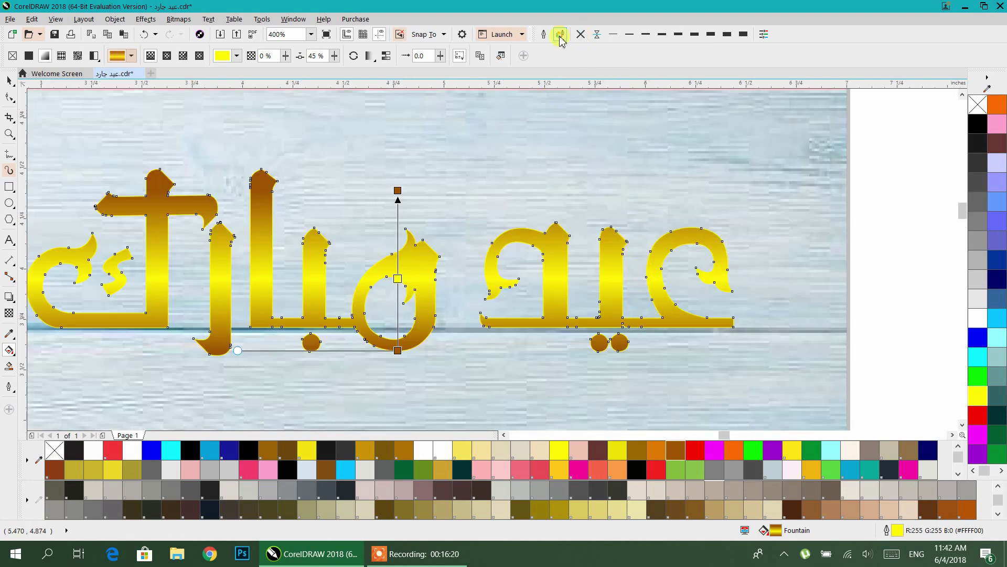
click(579, 34)
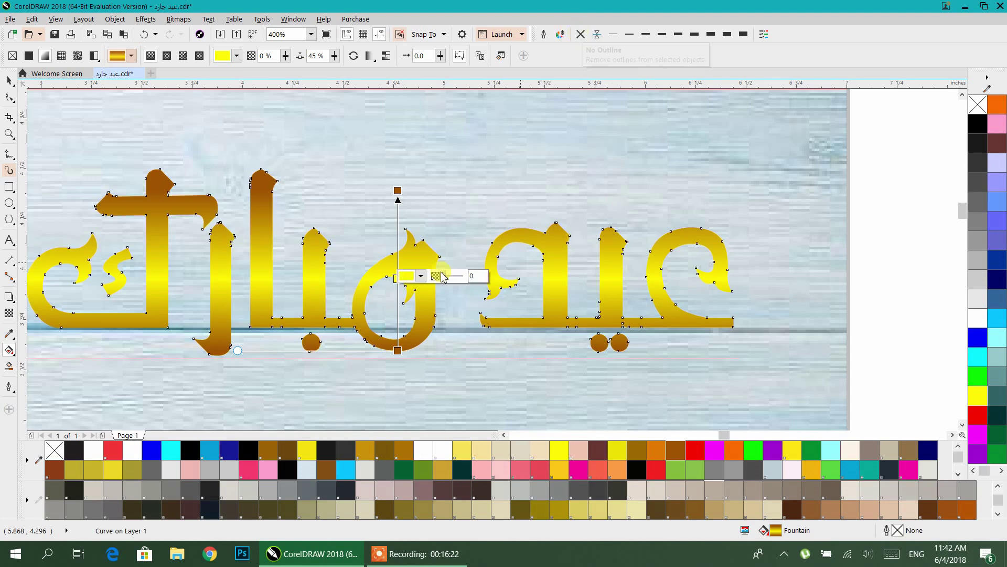
Step: Extrude the gold lettering, placing its vanishing point up and to the left of the lettering's center
scroll(402, 244, down, 1)
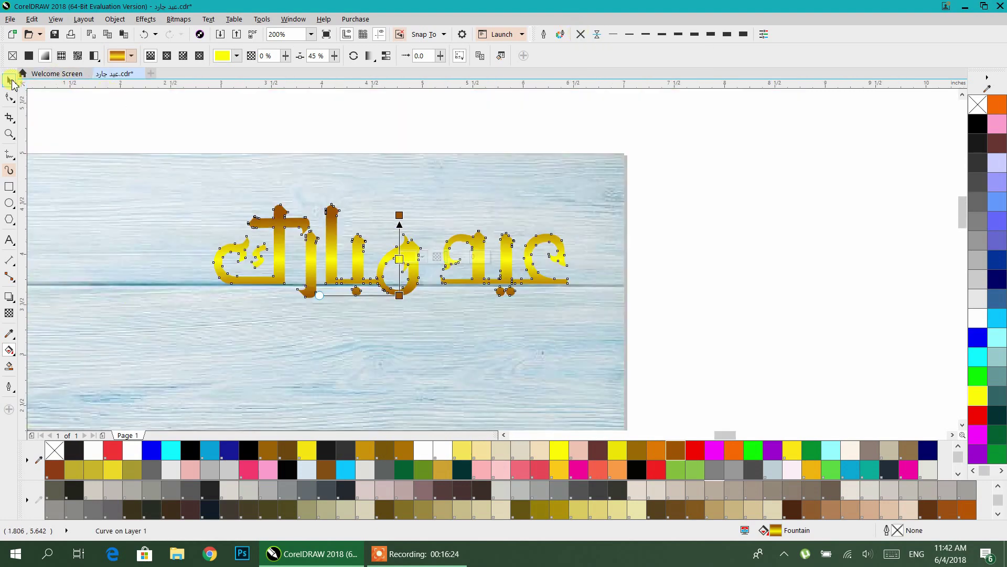
click(9, 80)
drag(285, 285, 403, 288)
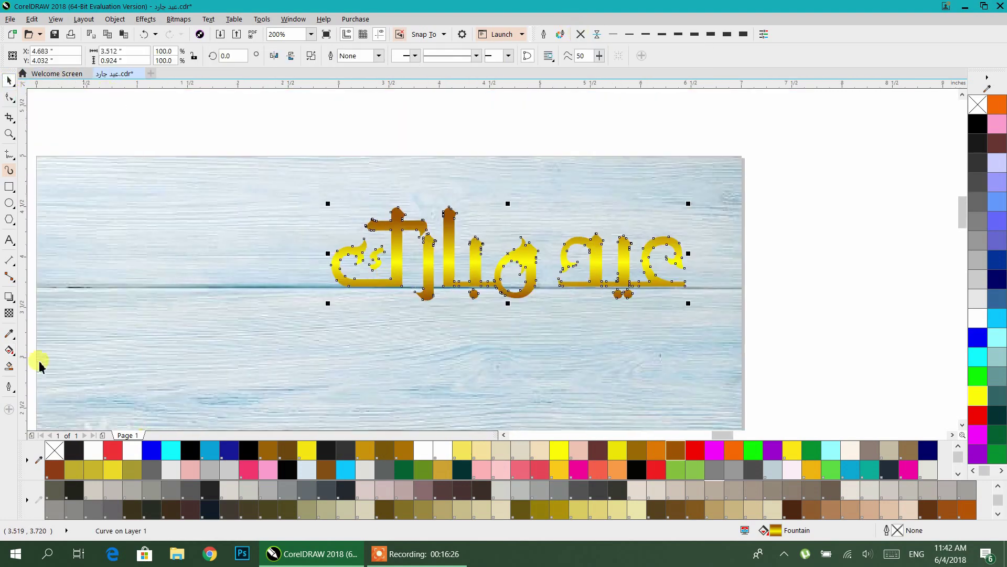
click(17, 307)
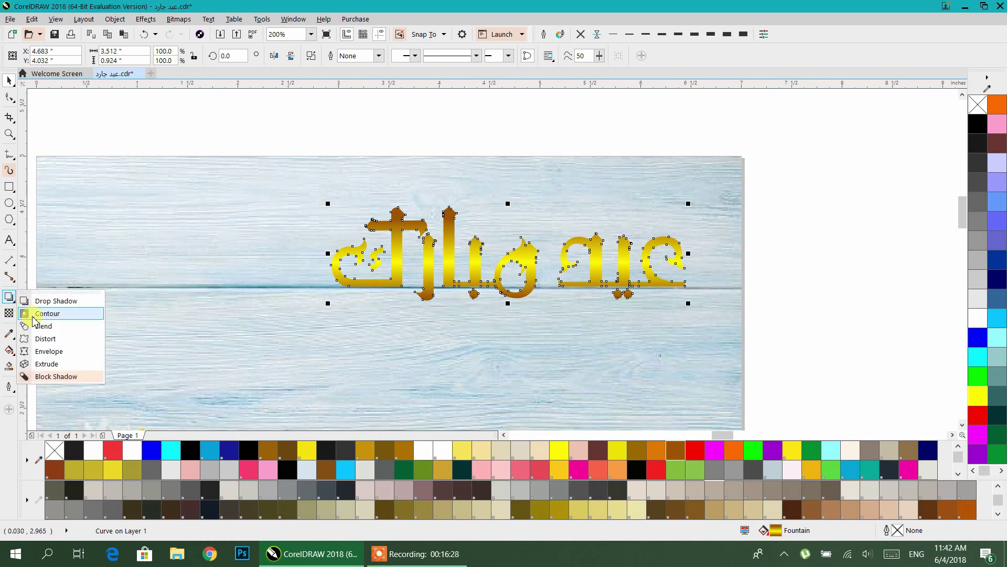
click(38, 364)
drag(529, 266, 458, 196)
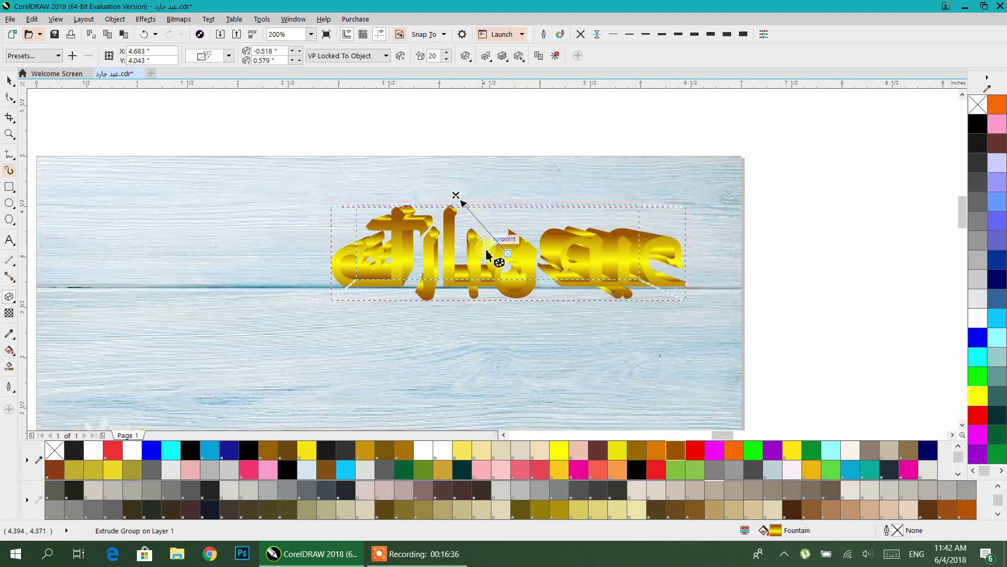
Step: Set the lettering's extrusion depth to 5
scroll(489, 254, up, 2)
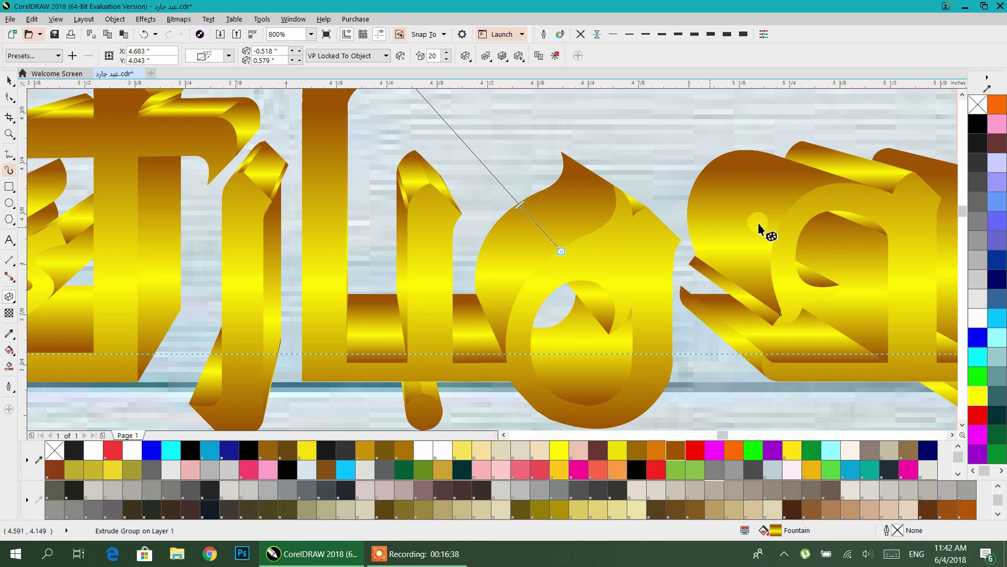
scroll(618, 198, down, 1)
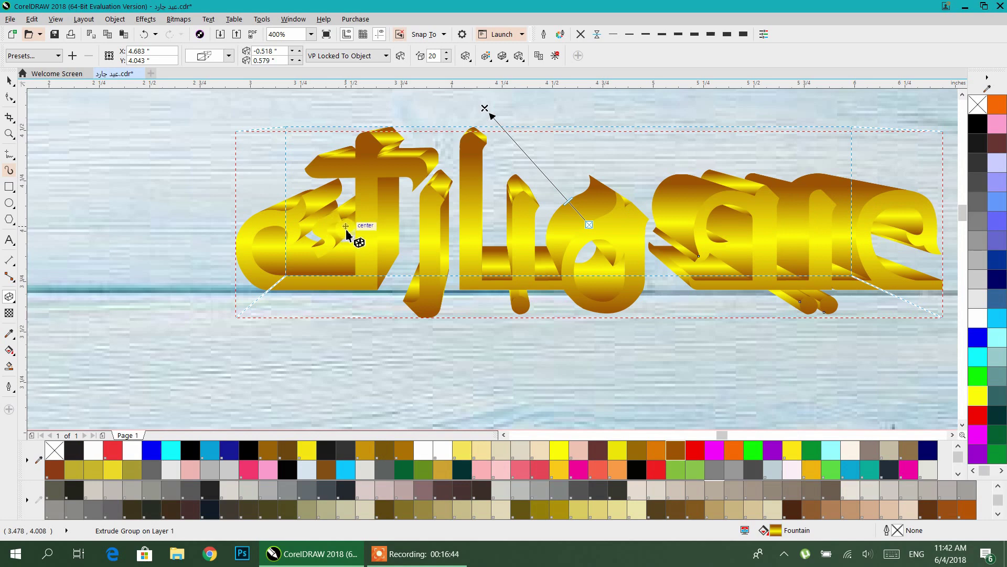
scroll(579, 198, up, 1)
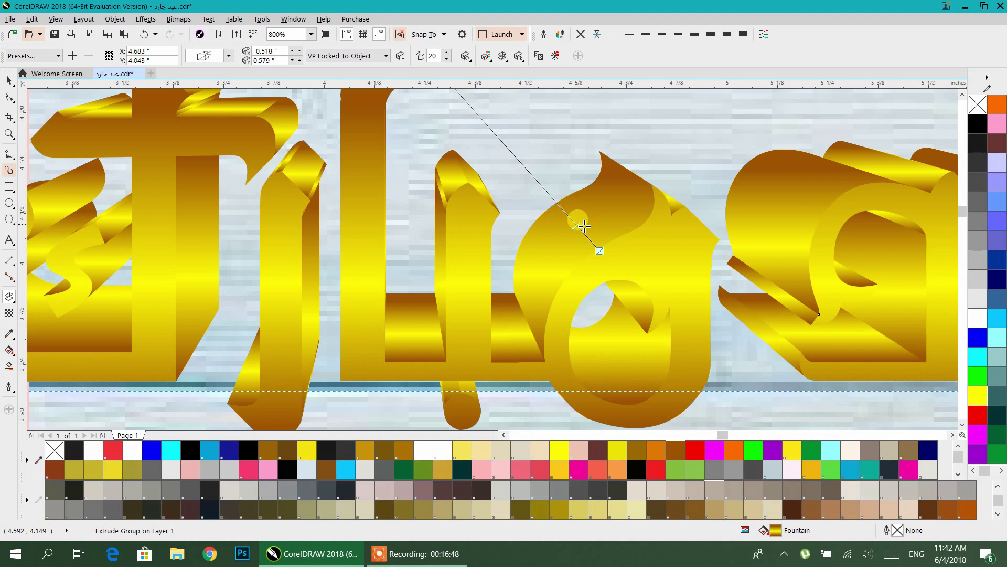
scroll(592, 236, down, 1)
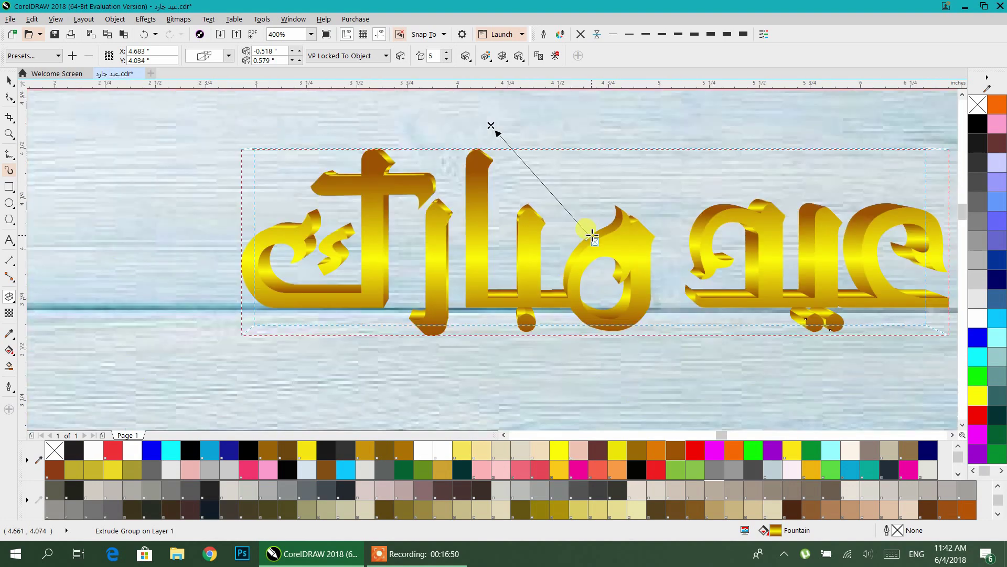
scroll(511, 243, down, 1)
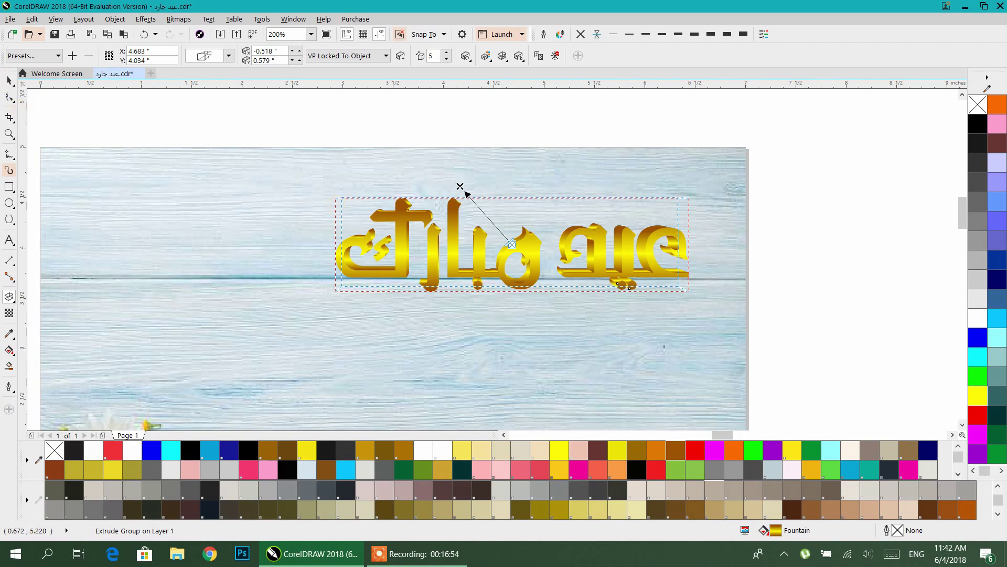
Step: Enlarge the extruded gold lettering down and to the left, keeping its upper-right corner in place
click(9, 82)
drag(332, 295, 251, 317)
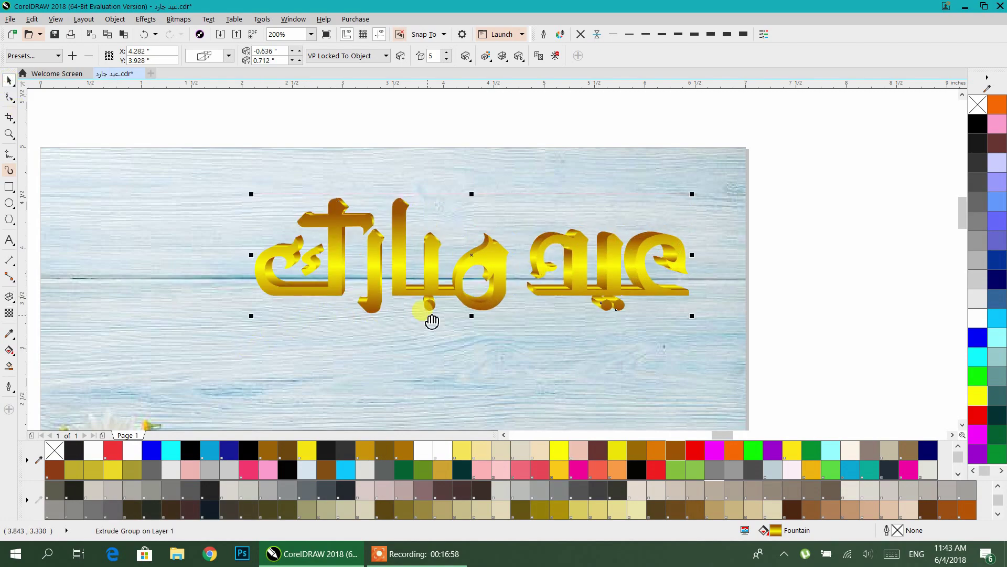
drag(432, 321, 429, 294)
click(844, 259)
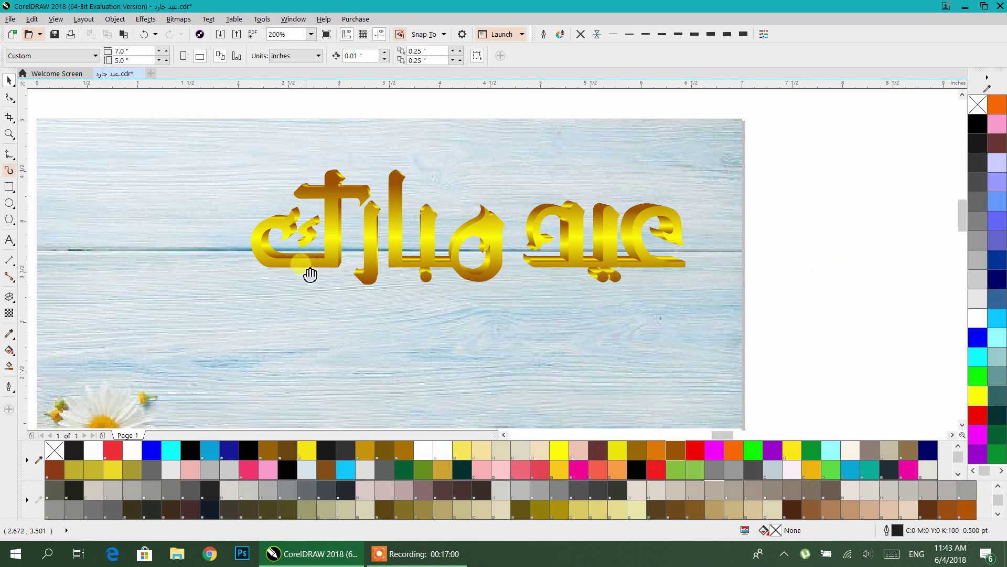
drag(310, 274, 301, 252)
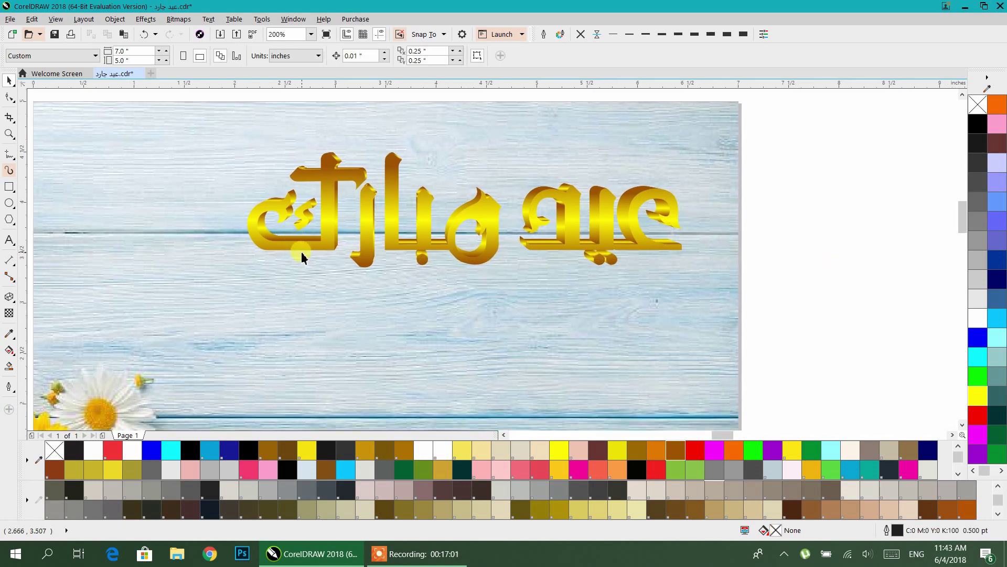
Step: Draw a flat ellipse about 4.28 by 0.14 inches below the gold lettering and center it horizontally on the lettering
click(9, 204)
drag(264, 304, 695, 318)
click(9, 81)
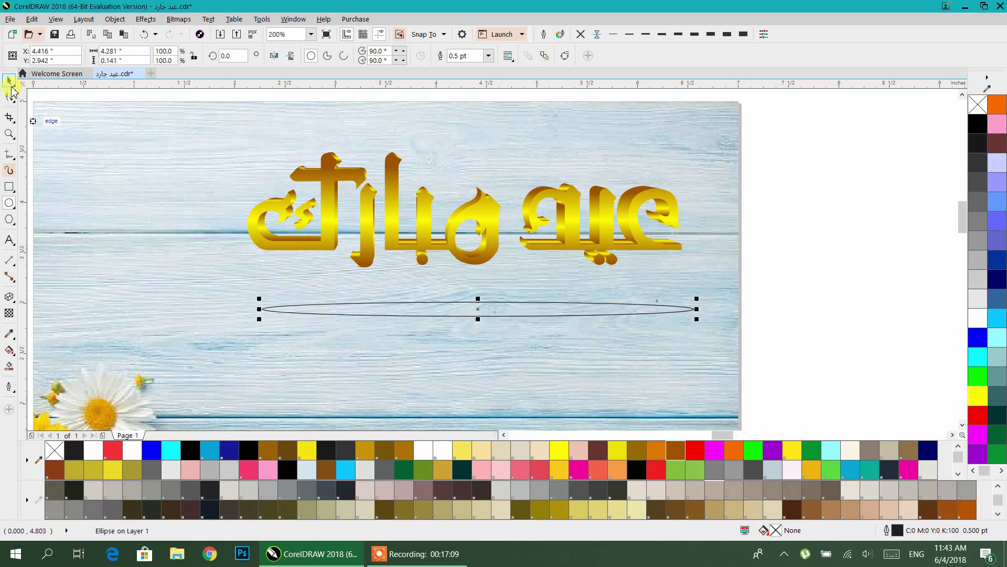
shift+click(567, 245)
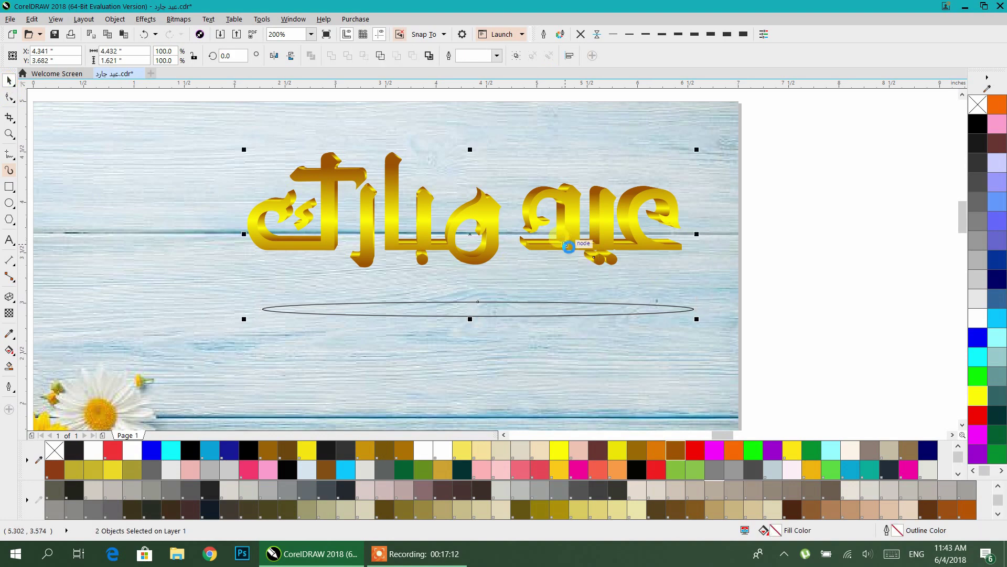
click(800, 268)
click(604, 308)
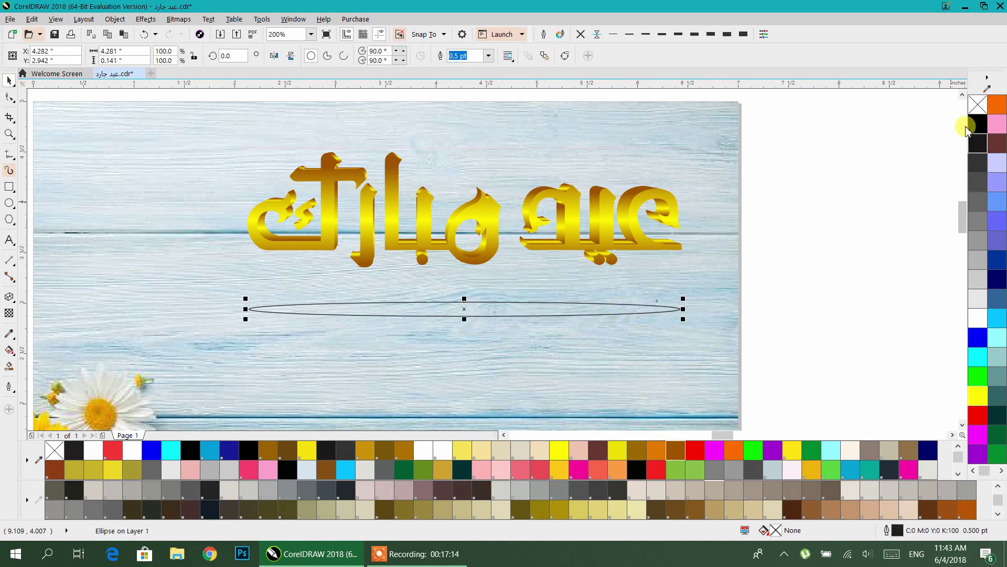
Step: Fill the ellipse black without an outline and convert it to a 300 dpi RGB bitmap with a transparent background
click(976, 125)
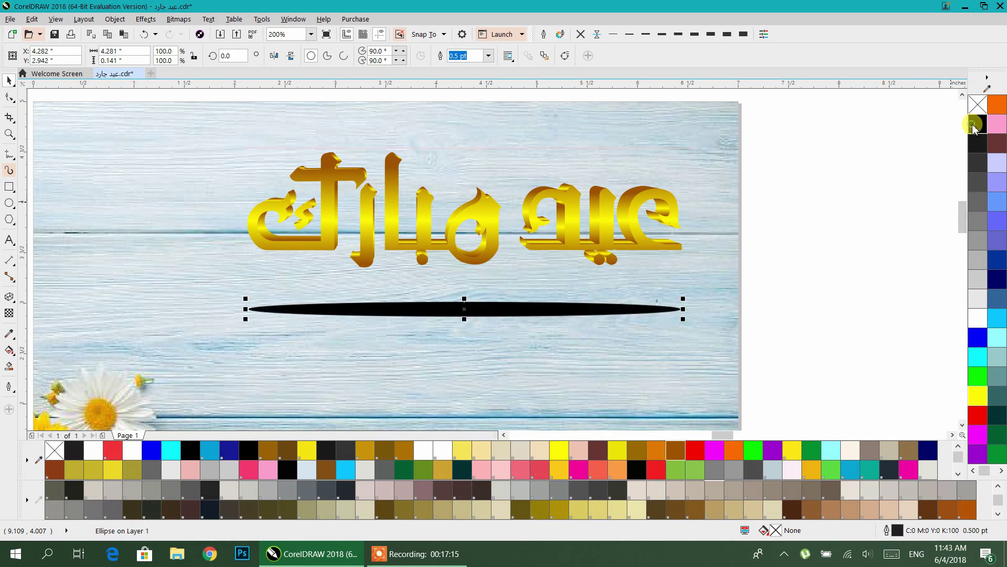
click(579, 35)
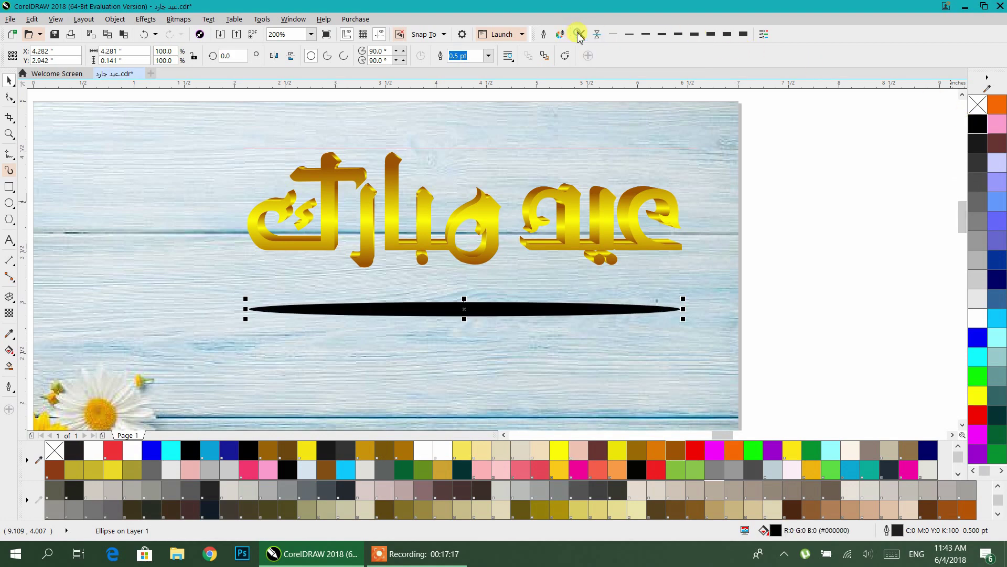
click(159, 20)
mouse_move(176, 20)
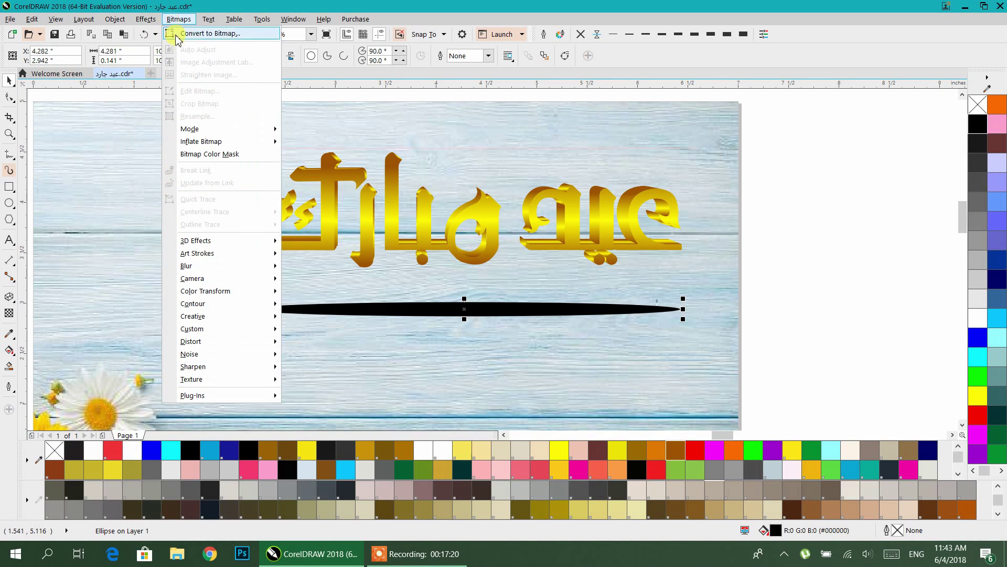
click(177, 36)
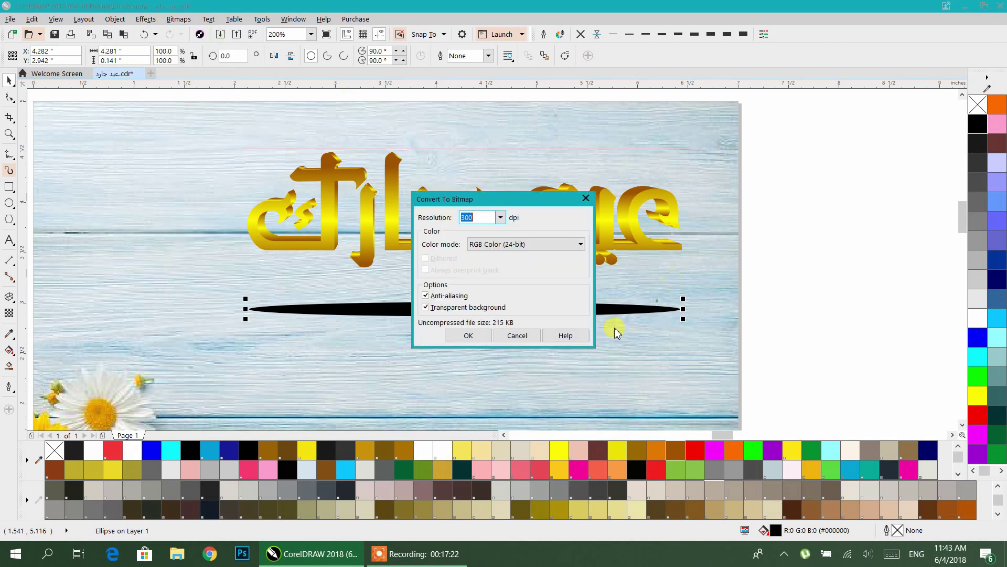
click(463, 335)
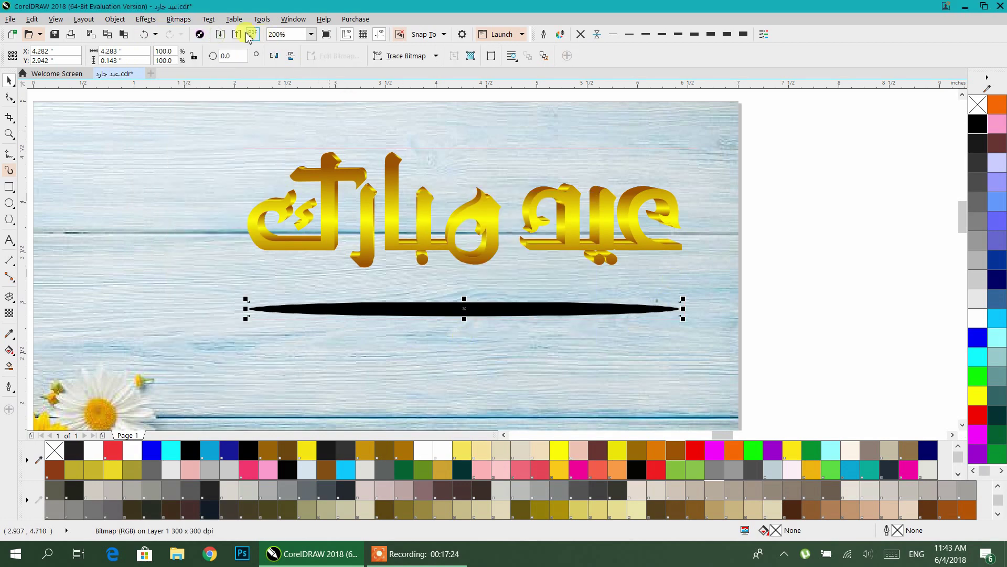
Step: Apply a Gaussian blur with a radius of 19 pixels to the black ellipse bitmap
click(172, 21)
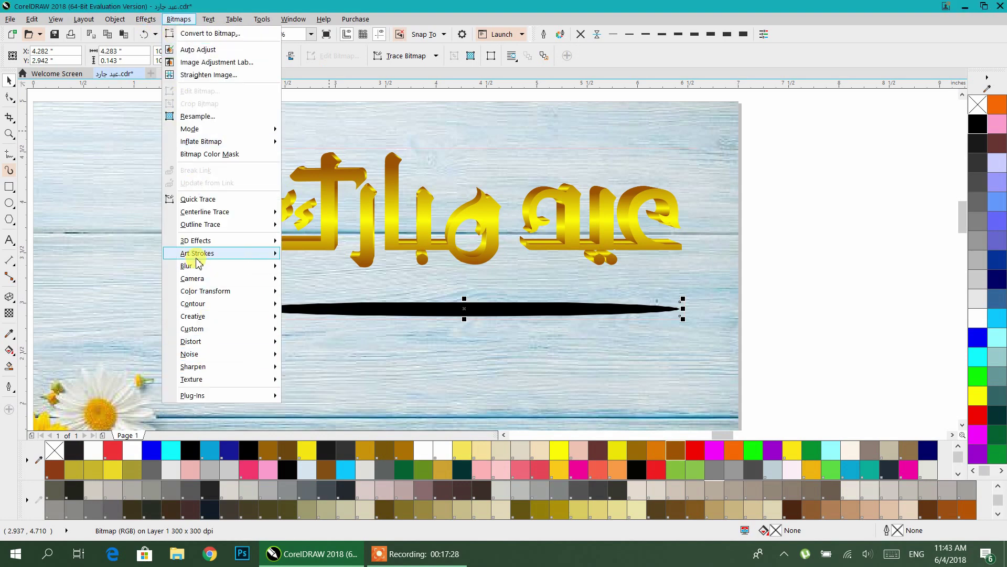
mouse_move(198, 269)
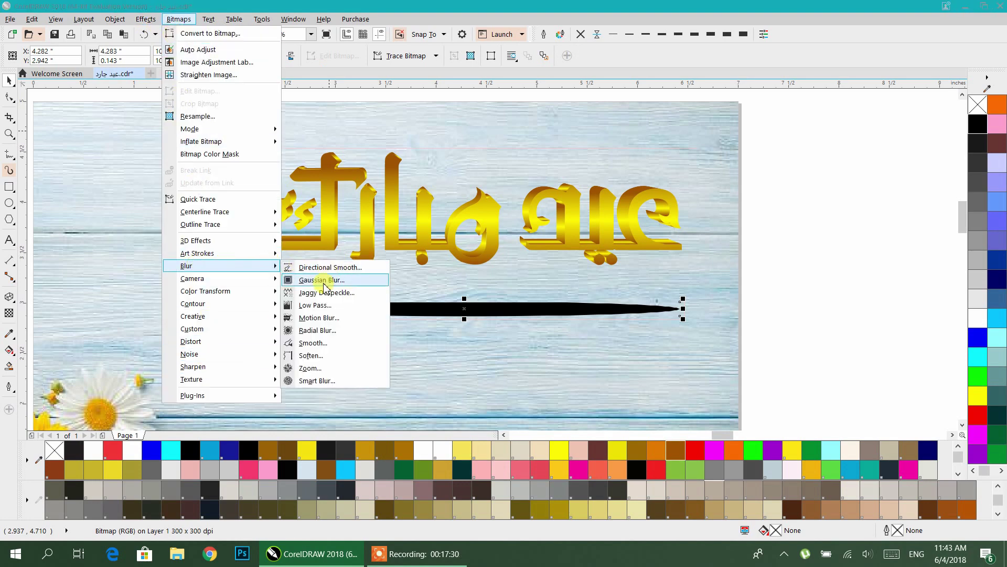
click(324, 286)
drag(442, 232, 462, 108)
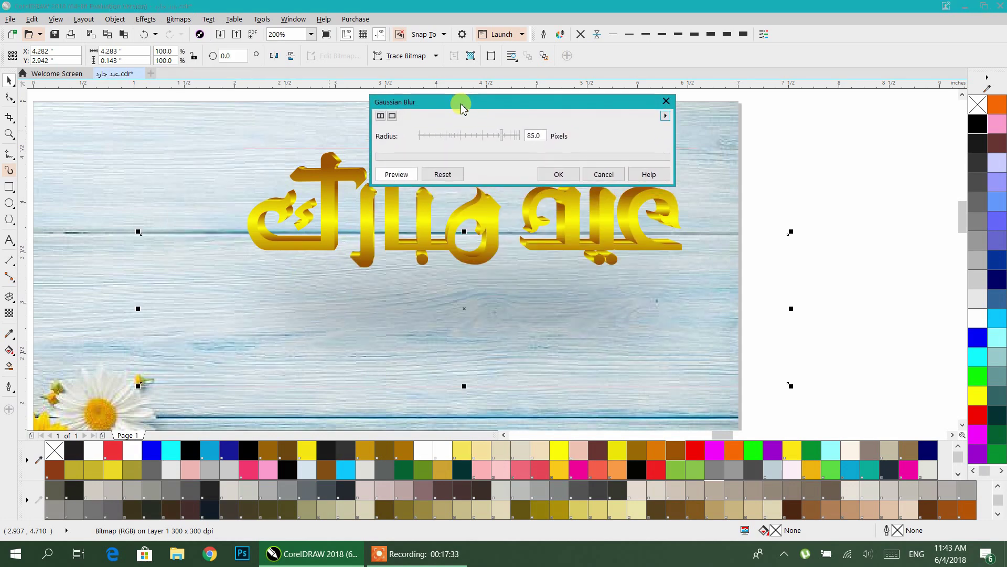
click(481, 137)
drag(474, 140, 470, 143)
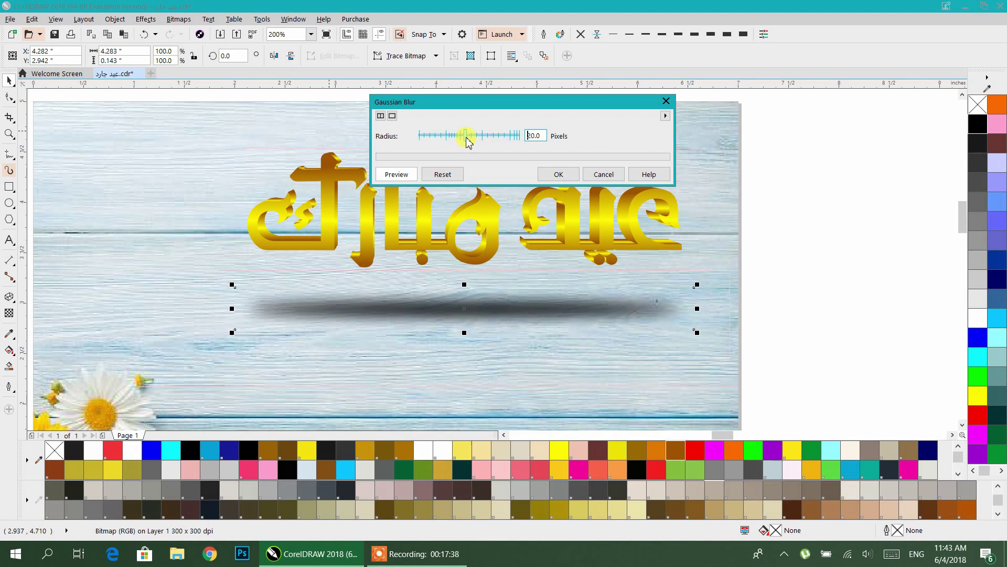
drag(464, 140, 461, 141)
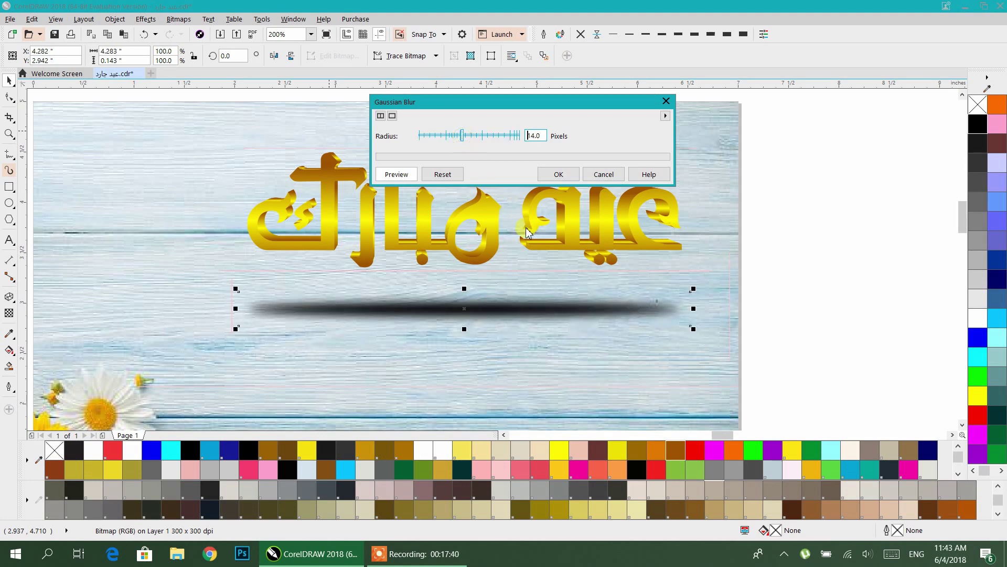
click(471, 137)
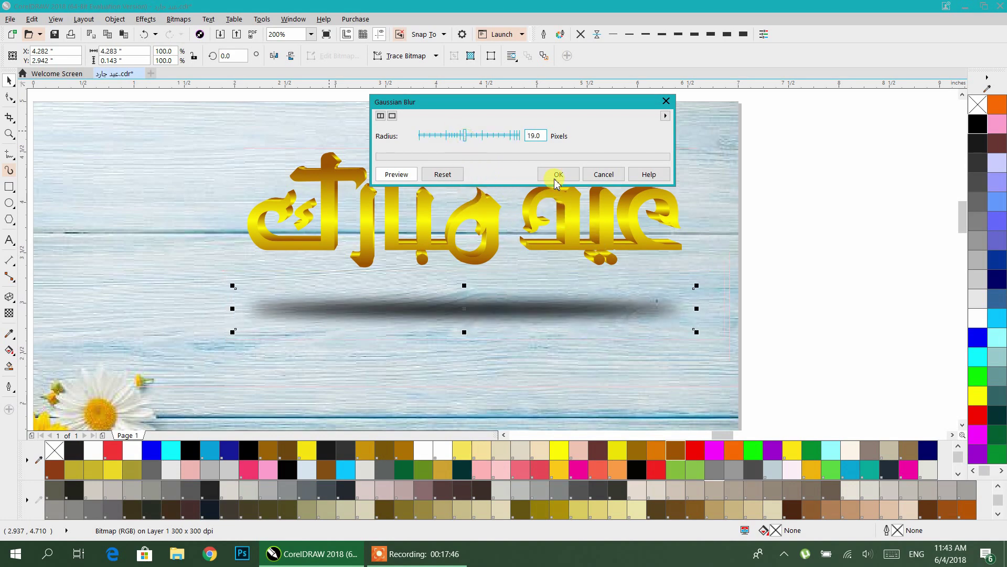
click(557, 174)
Step: Narrow the blurred shadow below the gold lettering about its center to 95% of its width, about 4.32 inches
scroll(716, 209, down, 3)
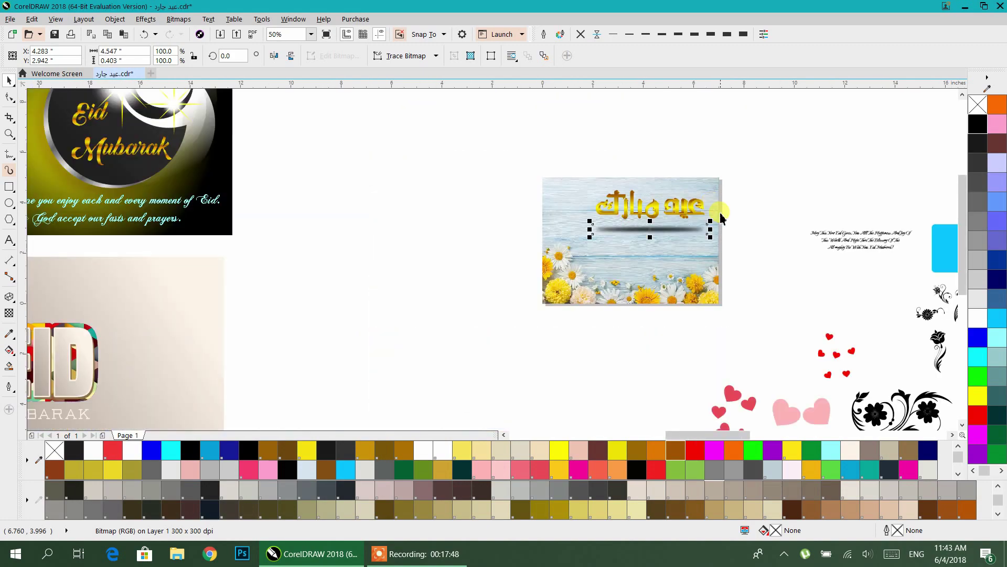
scroll(597, 196, right, 2)
key(Escape)
scroll(596, 187, up, 1)
click(535, 234)
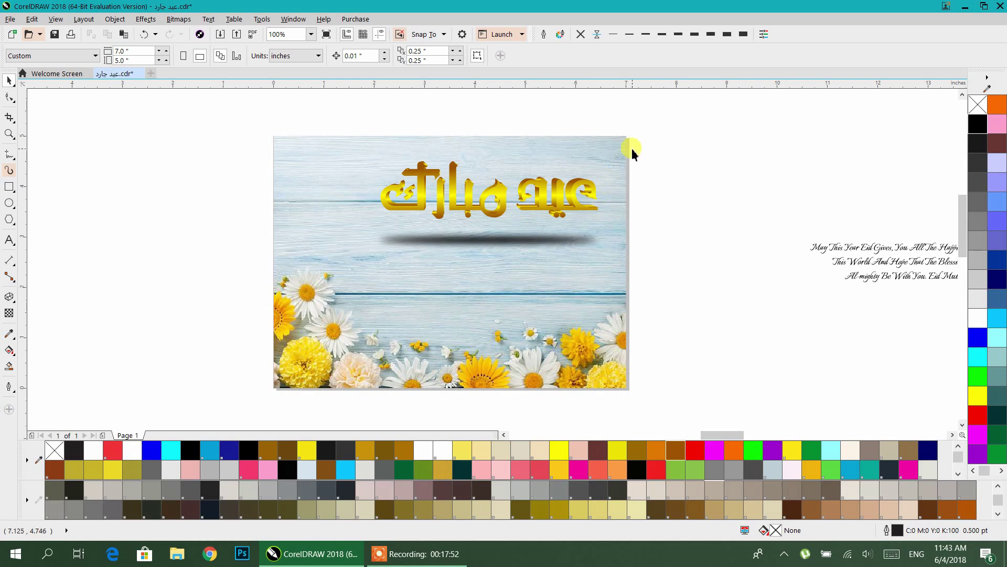
click(552, 247)
scroll(548, 240, up, 1)
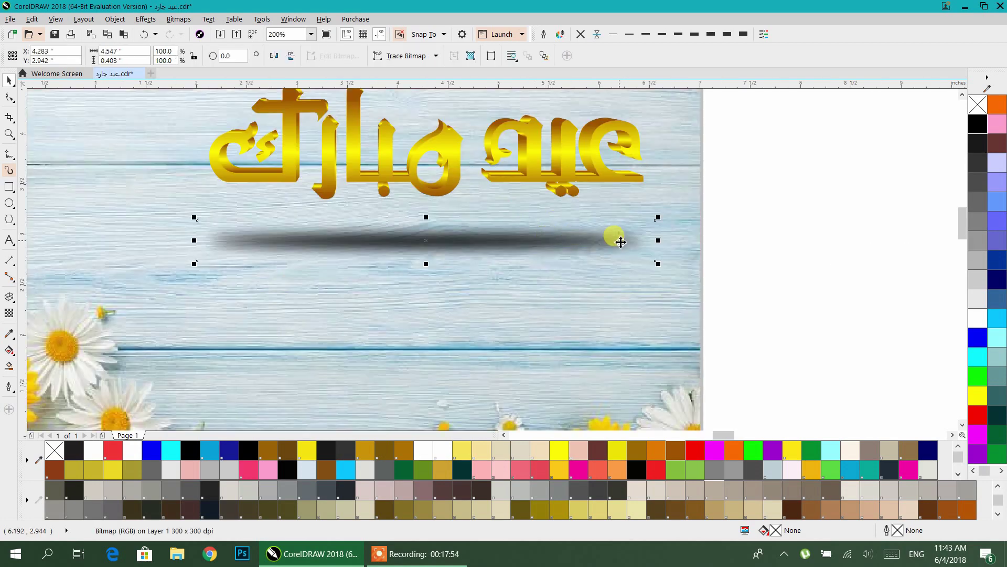
drag(658, 241, 646, 241)
click(768, 210)
click(521, 237)
scroll(742, 241, down, 1)
scroll(749, 243, right, 2)
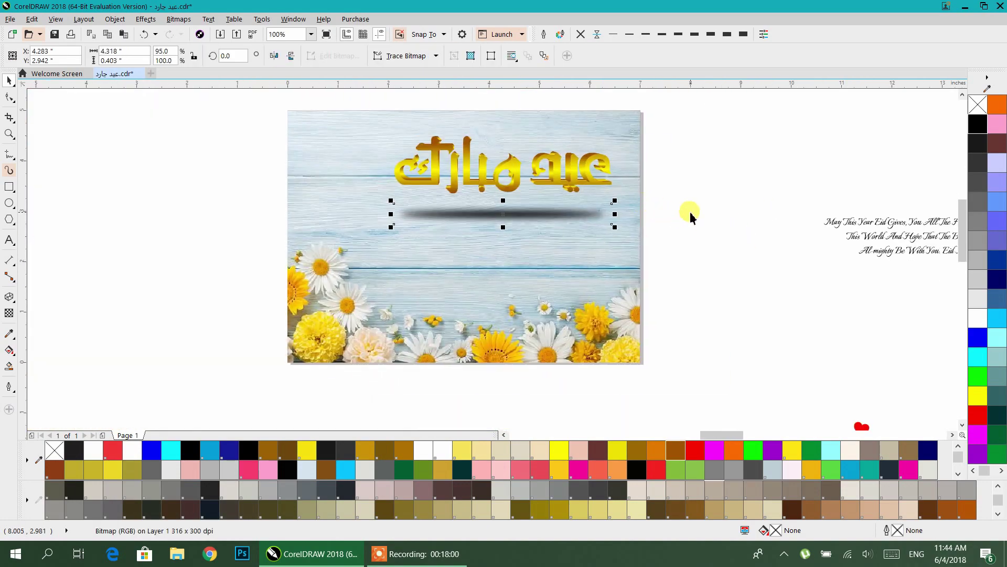
Step: Place a copy of the dark blue crescent-and-mosque artwork in the card's upper-left area, beside the gold lettering
click(663, 208)
drag(596, 186, 422, 165)
scroll(537, 165, down, 1)
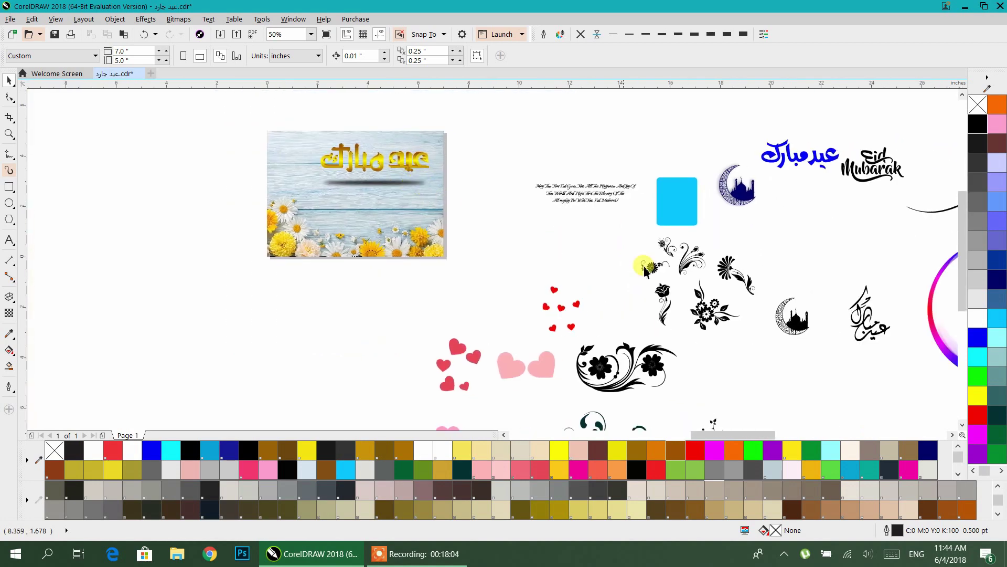
drag(742, 196, 274, 189)
scroll(270, 151, up, 2)
click(364, 251)
drag(364, 251, 349, 248)
Step: Add a drop shadow with no offset around the crescent-and-mosque artwork, with opacity 50 and feathering 15
click(9, 297)
click(9, 296)
click(47, 297)
drag(352, 219, 426, 219)
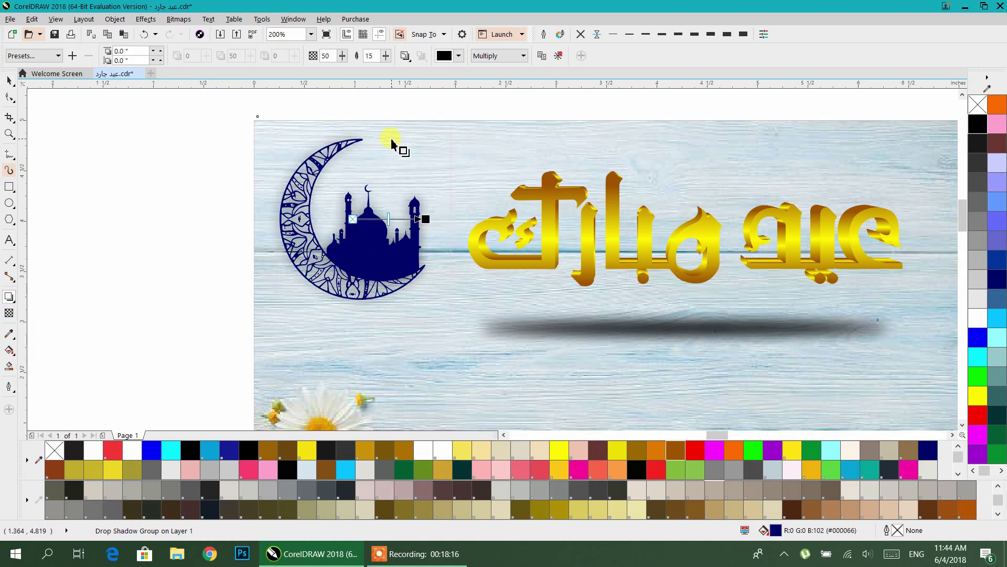
Step: Recolor the crescent-and-mosque artwork white
click(11, 85)
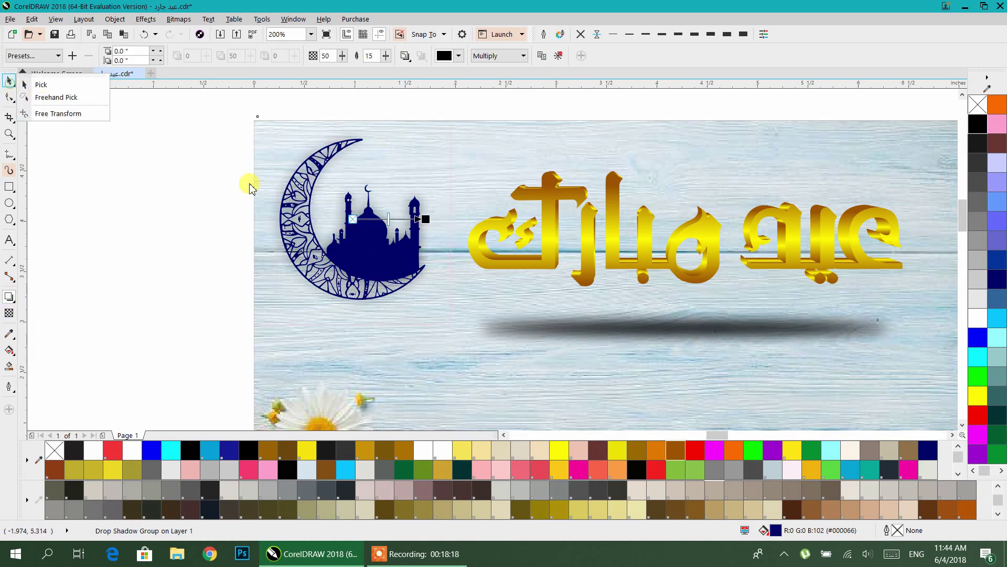
click(979, 131)
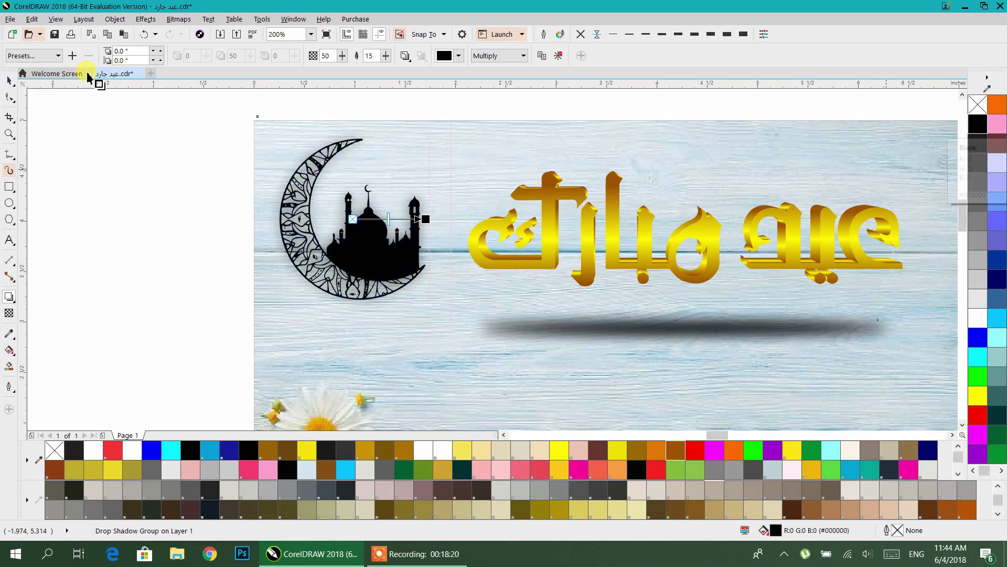
click(10, 82)
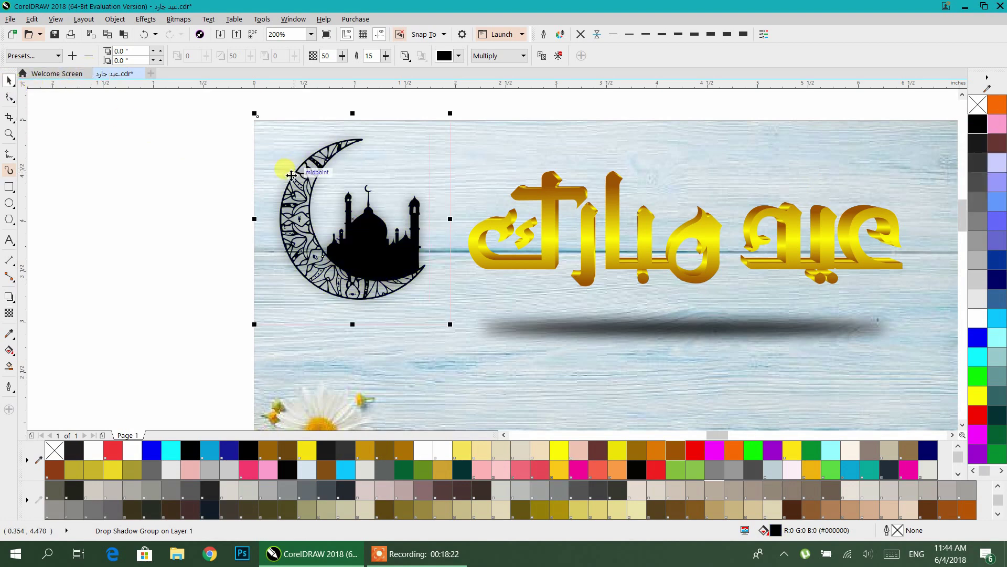
click(979, 326)
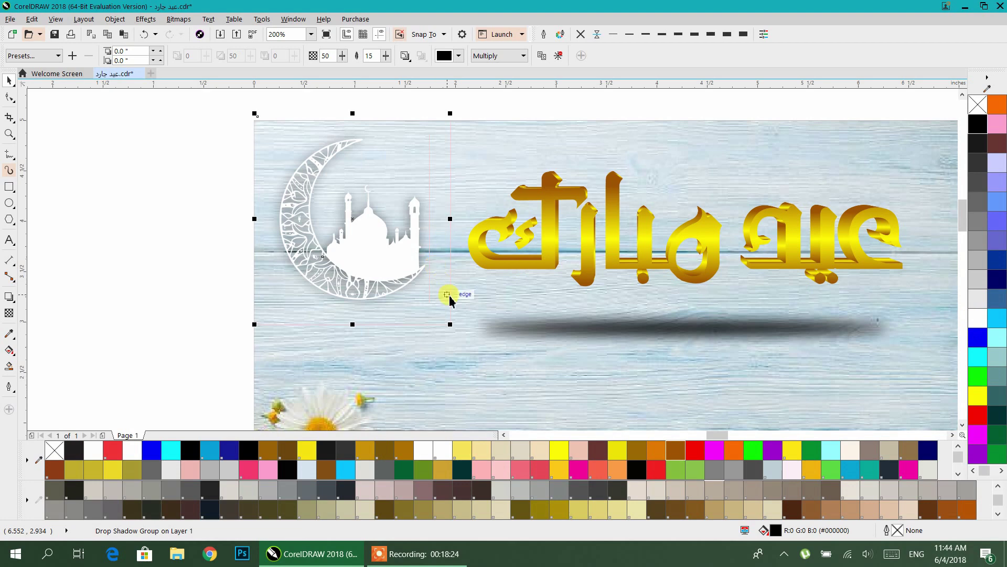
Step: Shrink the crescent-and-mosque artwork slightly about its center and set its drop shadow opacity to 70
drag(446, 324, 435, 318)
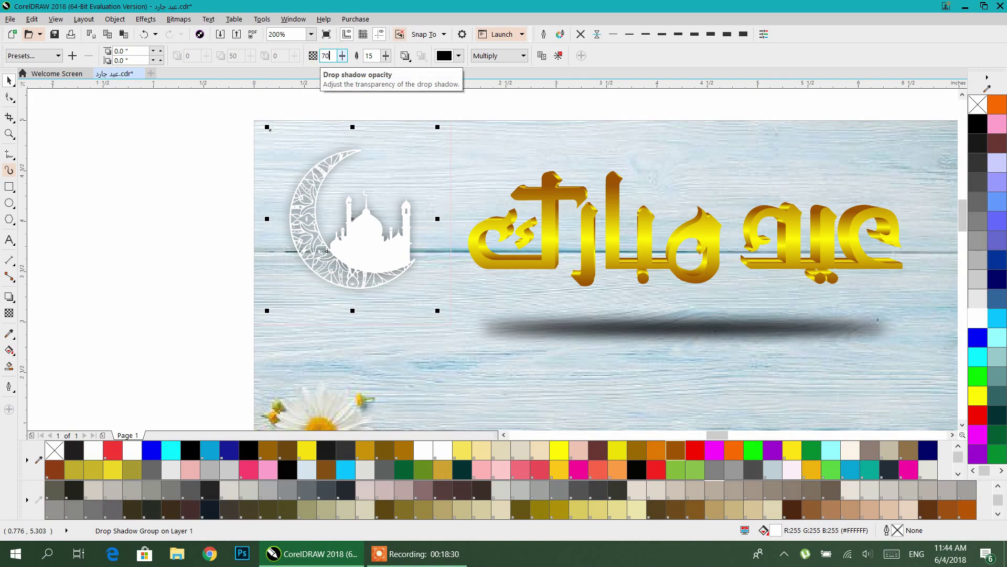
key(Return)
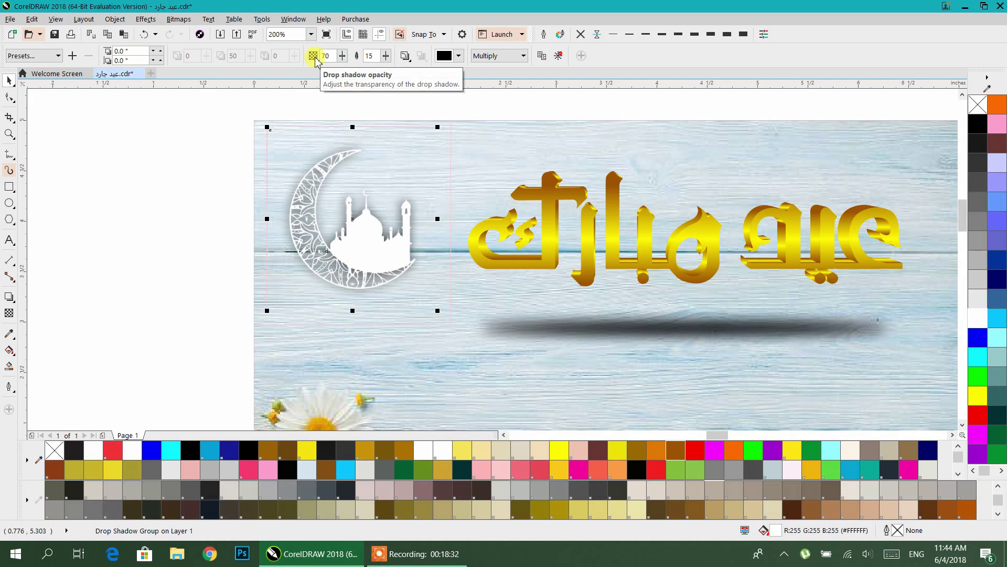
click(94, 135)
Step: Place a copy of the three-line Eid greeting text on the card below the blurred shadow
scroll(180, 162, down, 5)
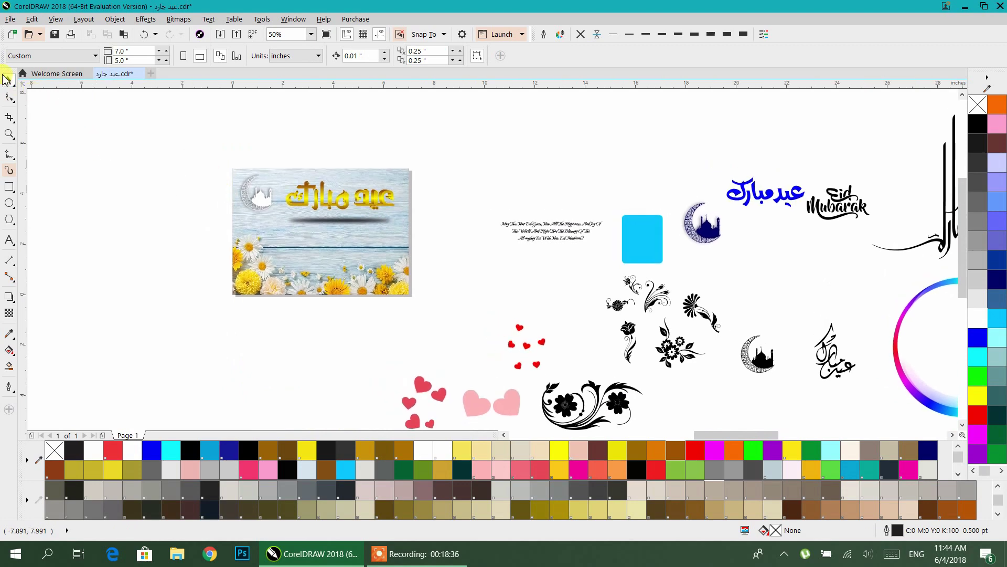
drag(547, 239, 330, 254)
click(475, 257)
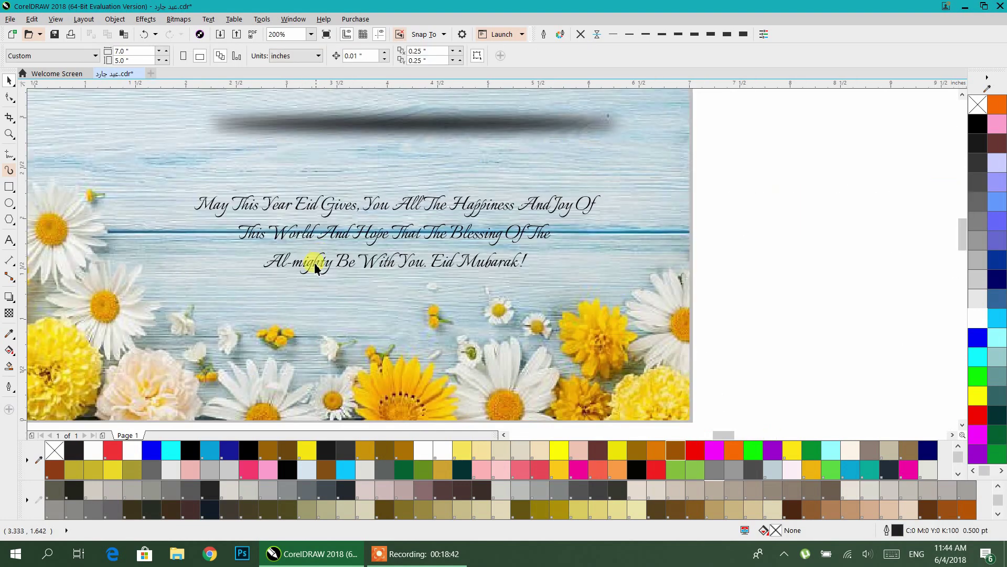
Step: Enlarge the greeting text on the card to about 18.8 pt and center it at about X 4.0, Y 2.0 inches
click(313, 265)
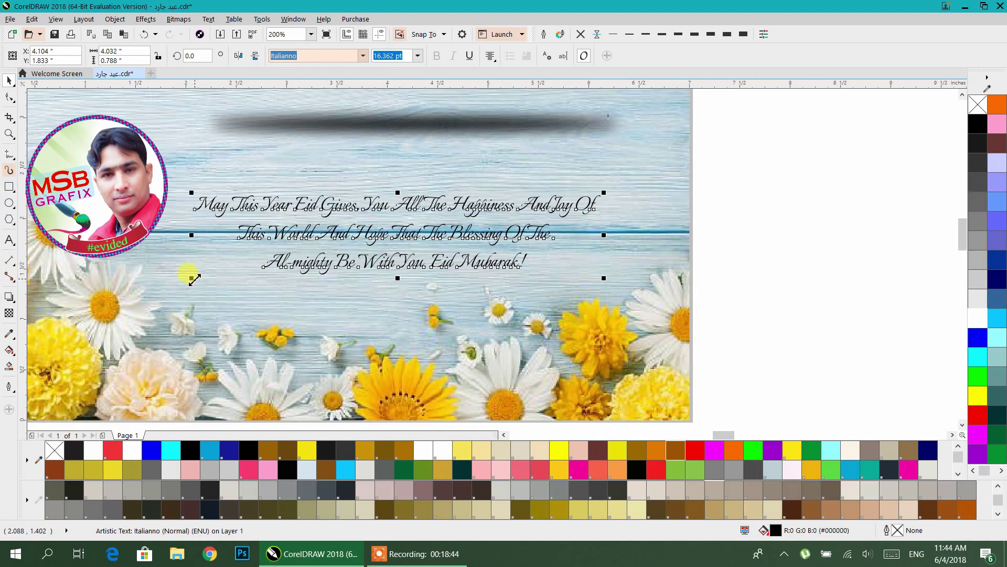
drag(191, 283, 129, 294)
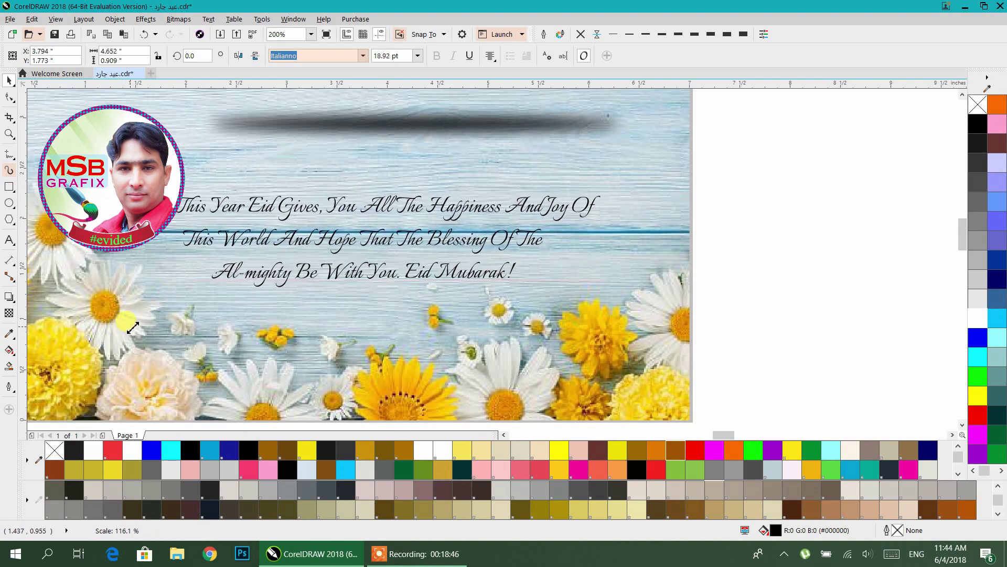
scroll(150, 314, down, 2)
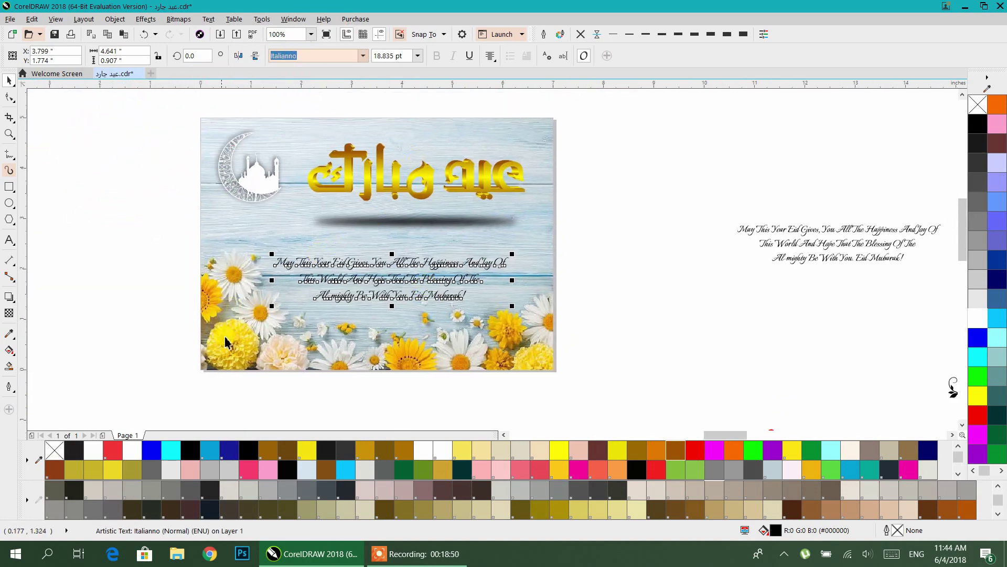
scroll(413, 239, up, 2)
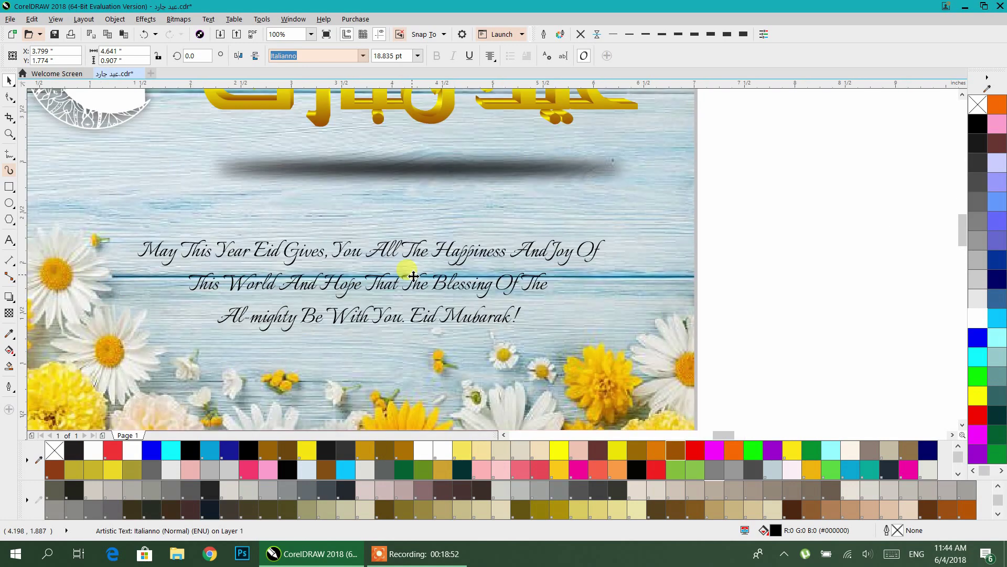
drag(420, 257, 440, 238)
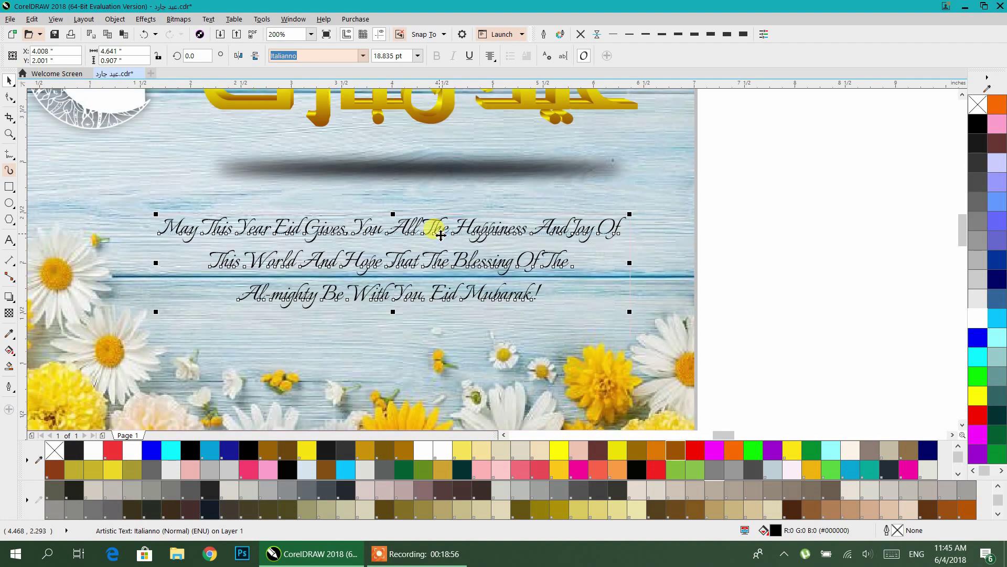
Step: Fill the greeting text with yellow PANTONE 102 C and give it a thin white outline
scroll(517, 245, down, 2)
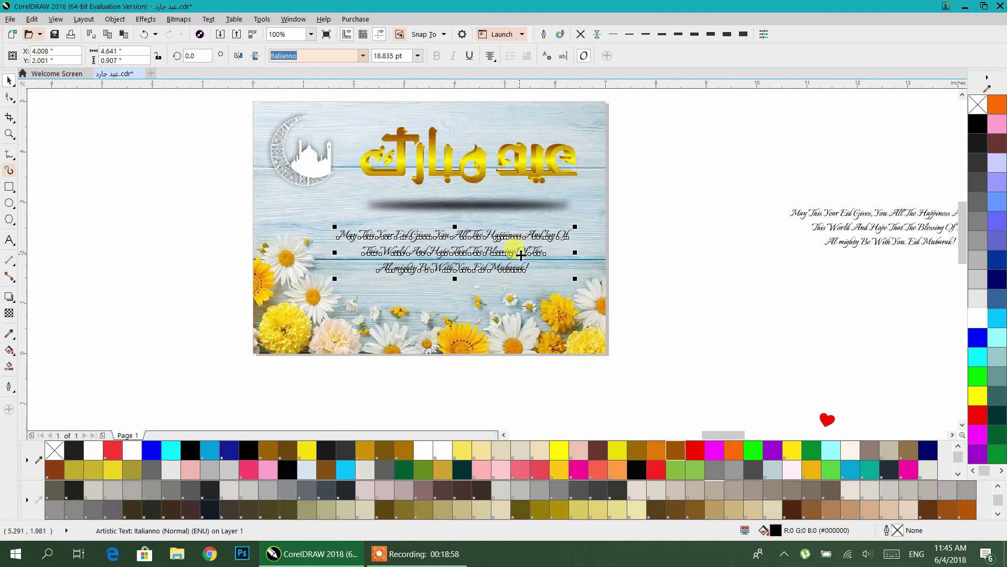
scroll(521, 256, up, 2)
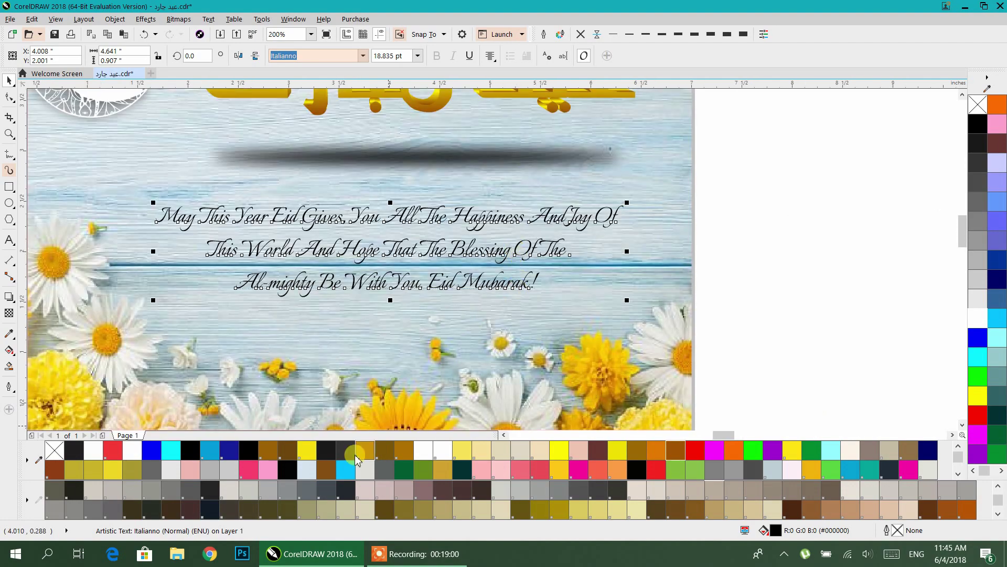
click(384, 452)
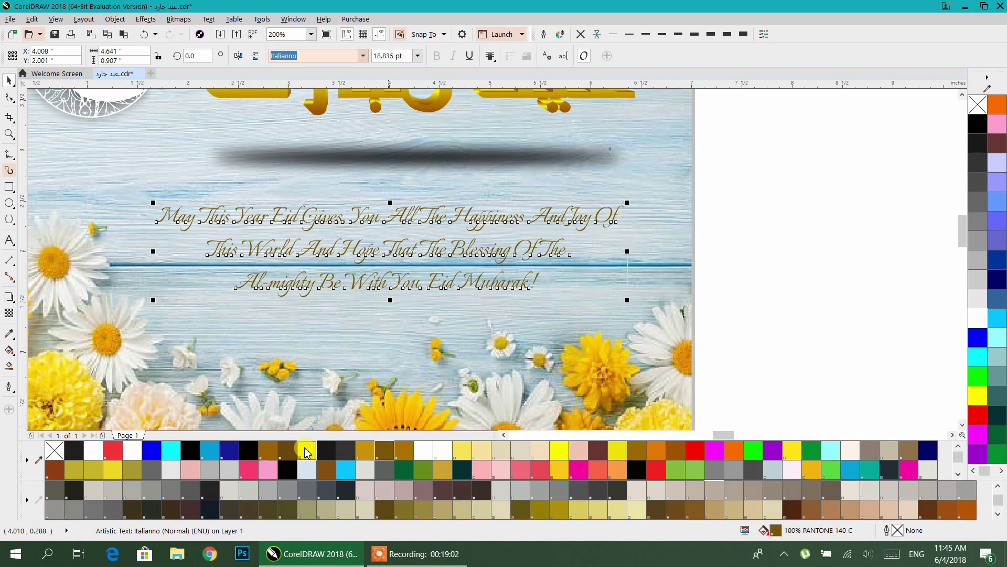
click(307, 450)
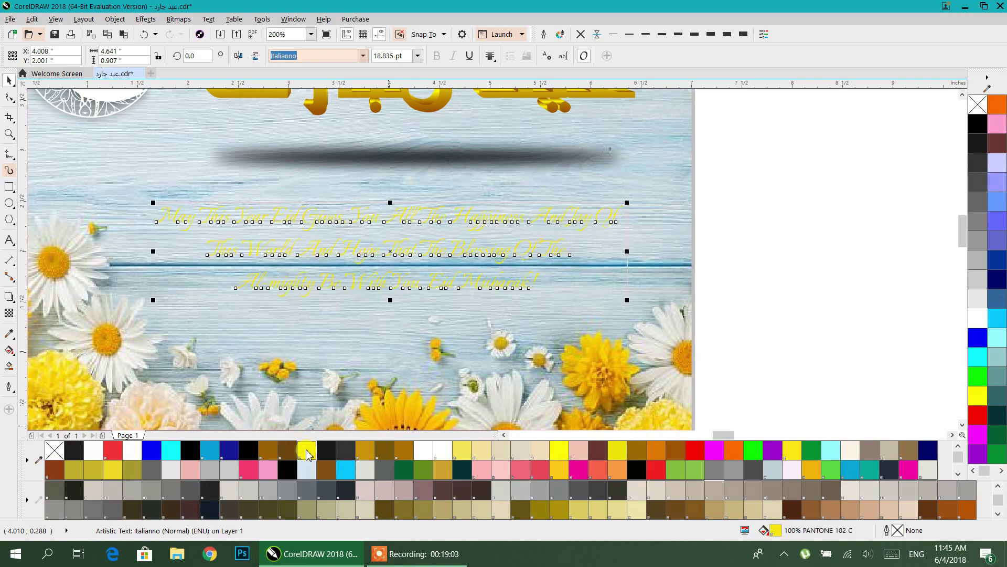
right_click(979, 318)
click(647, 34)
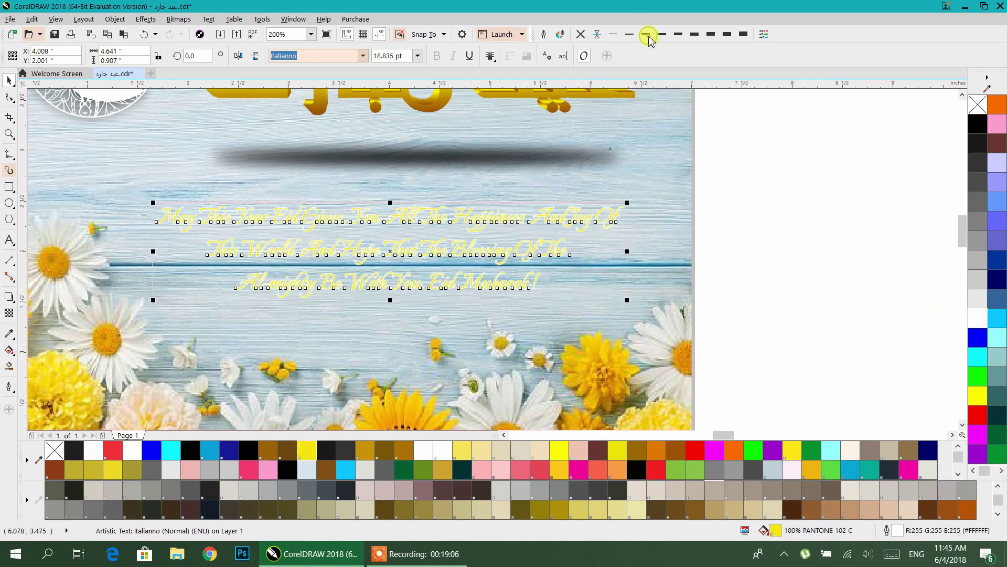
Step: Set the greeting text's white outline to 1.0 pt behind the fill, scaling with the object, and fill the text with PANTONE 140 C
key(F12)
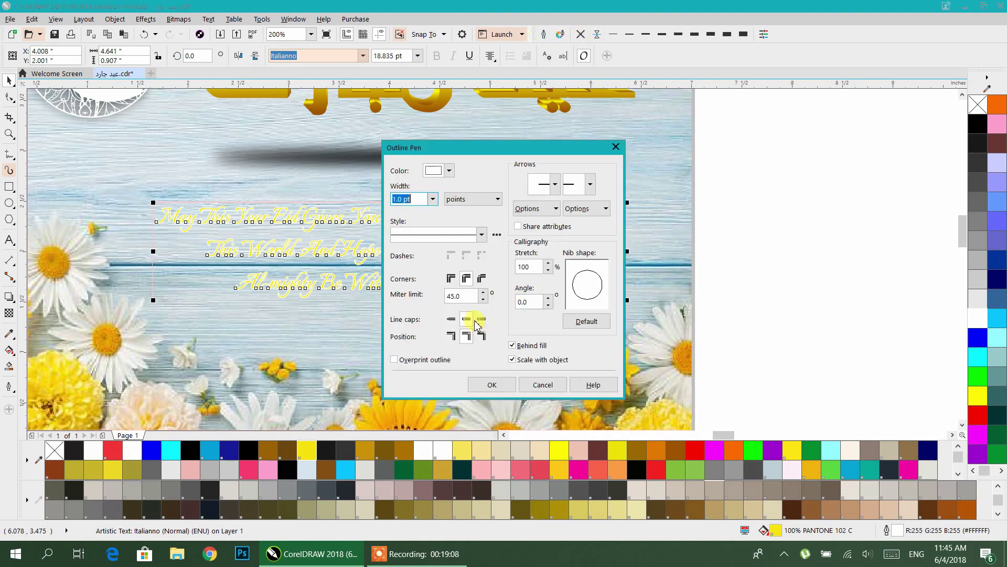
click(508, 383)
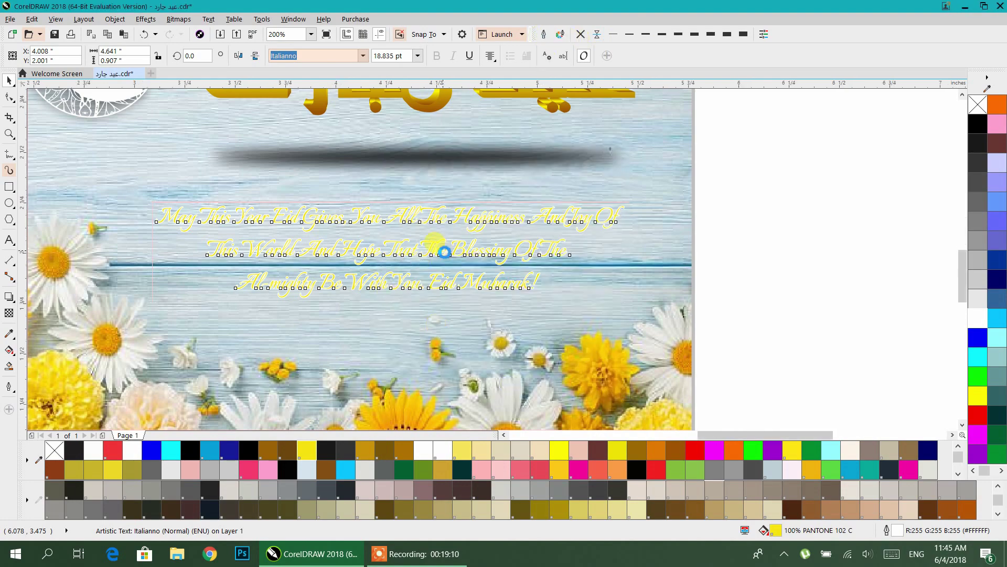
scroll(441, 252, up, 2)
click(389, 452)
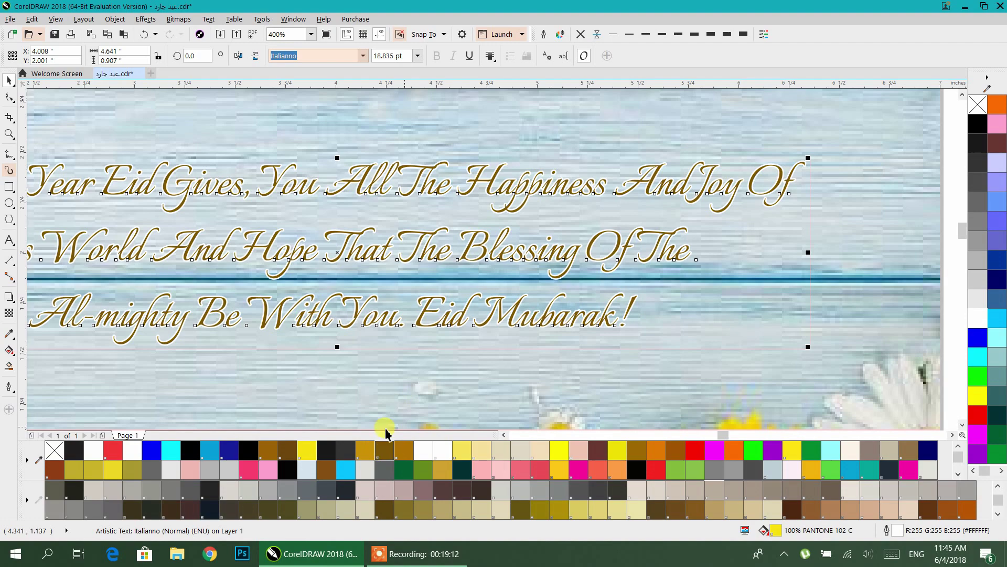
scroll(560, 235, down, 2)
scroll(564, 236, down, 2)
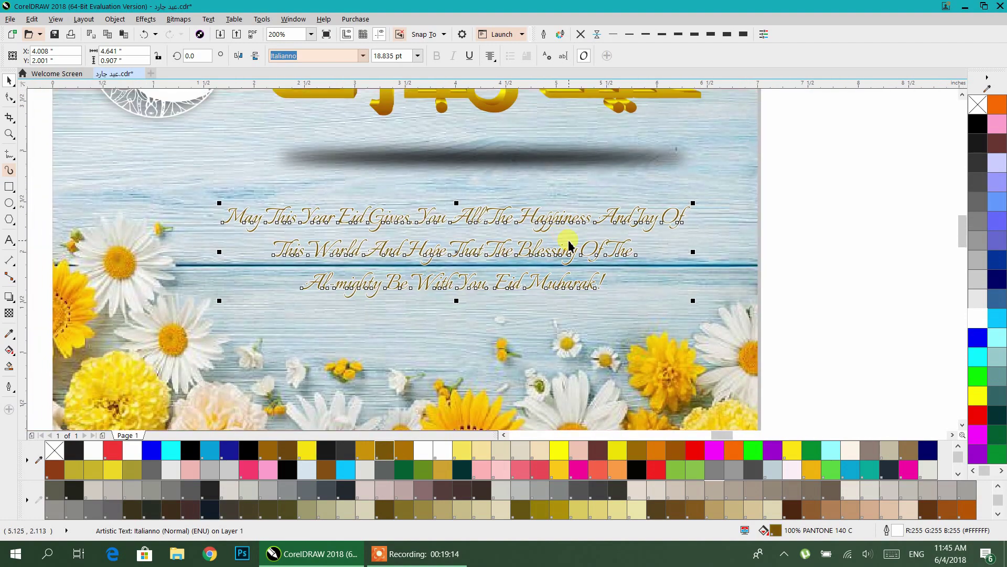
click(727, 271)
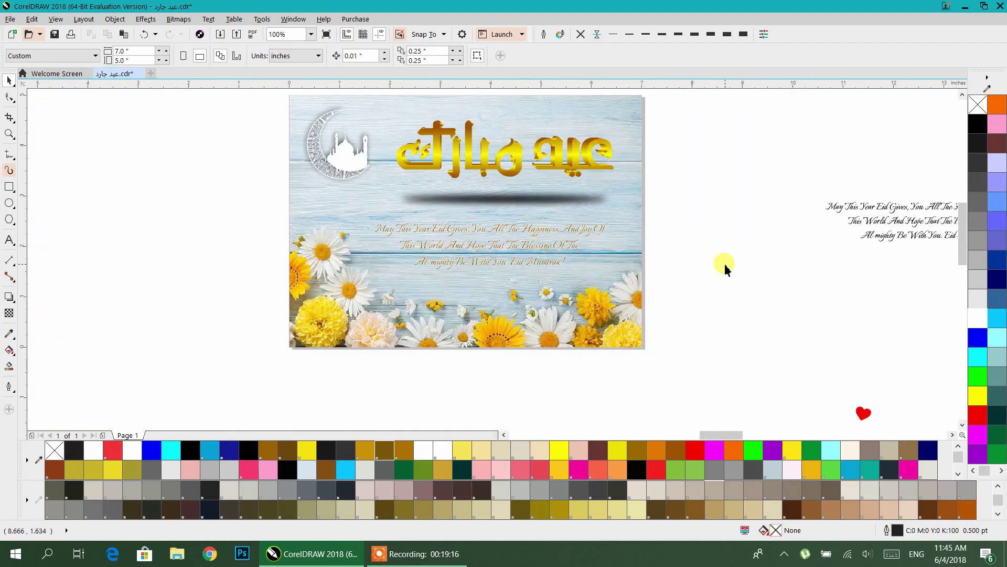
scroll(590, 221, up, 2)
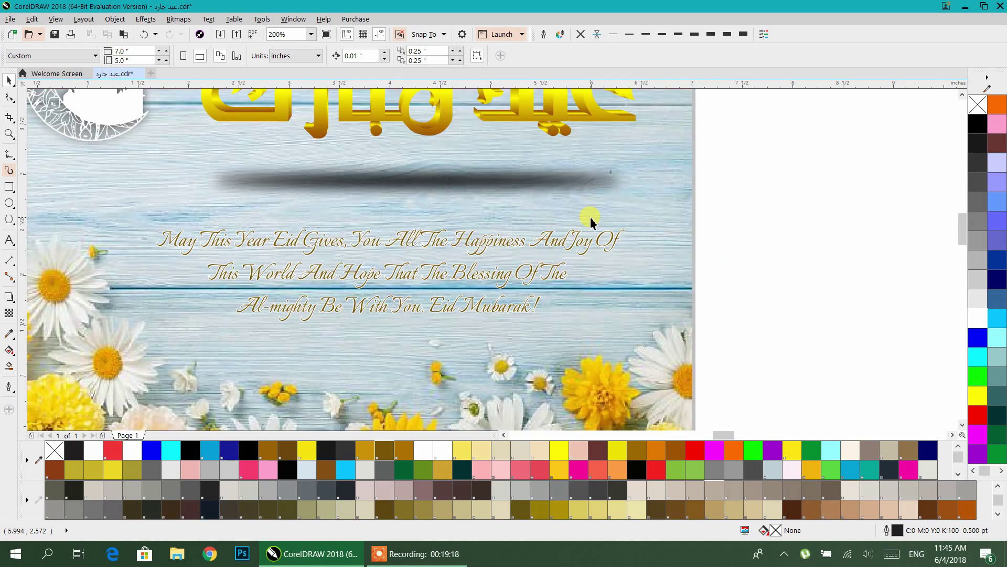
scroll(590, 221, down, 2)
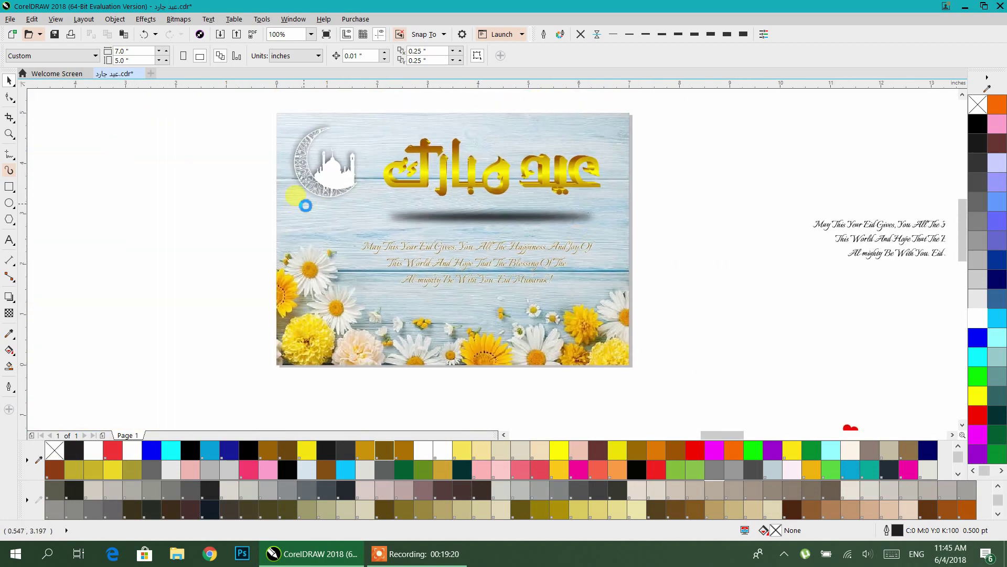
Step: Place a copy of the complete floral wood card in the finished-card grid, below the pink cards, at about X -81.6, Y -5.5 inches
scroll(304, 204, down, 6)
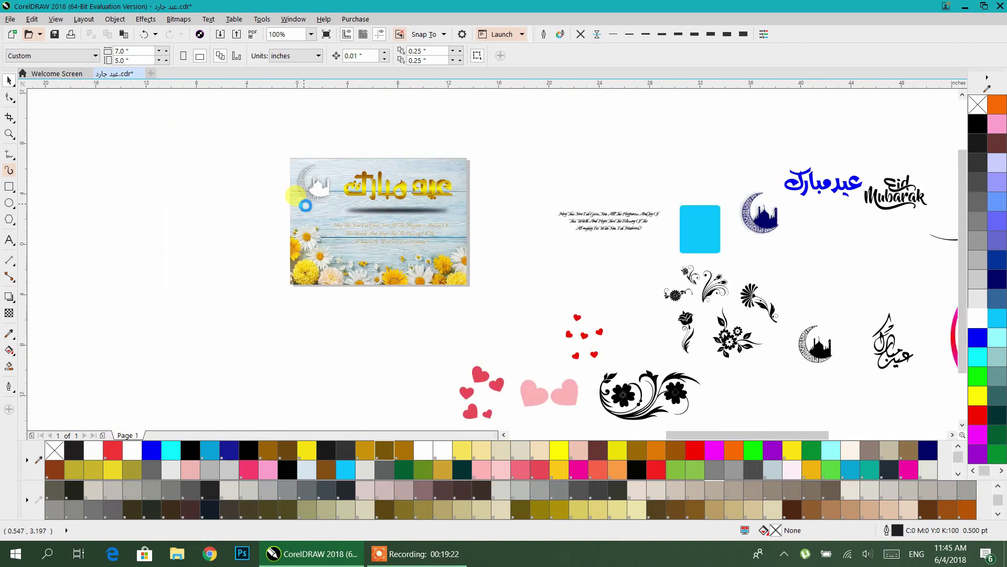
drag(267, 243, 416, 166)
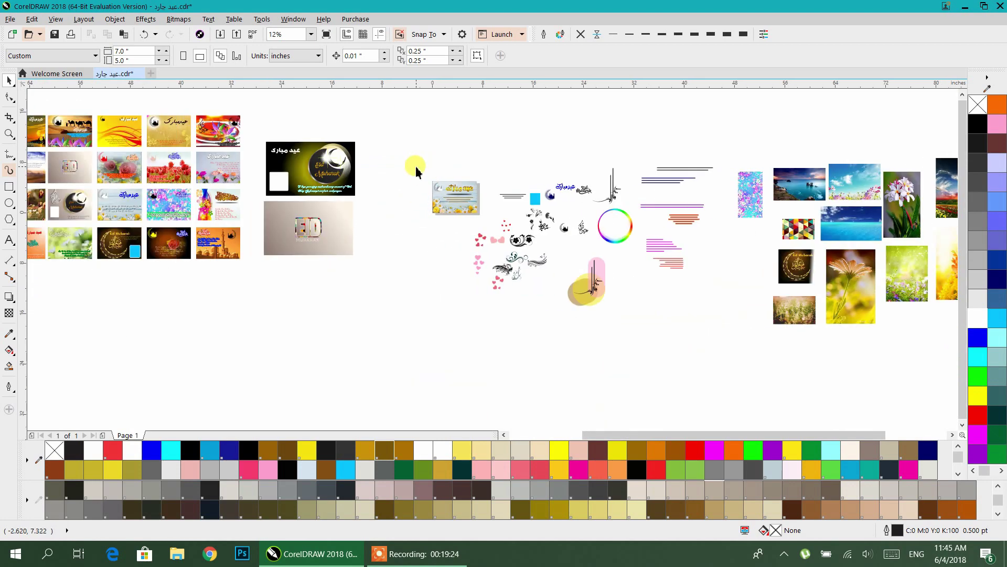
drag(487, 218, 227, 245)
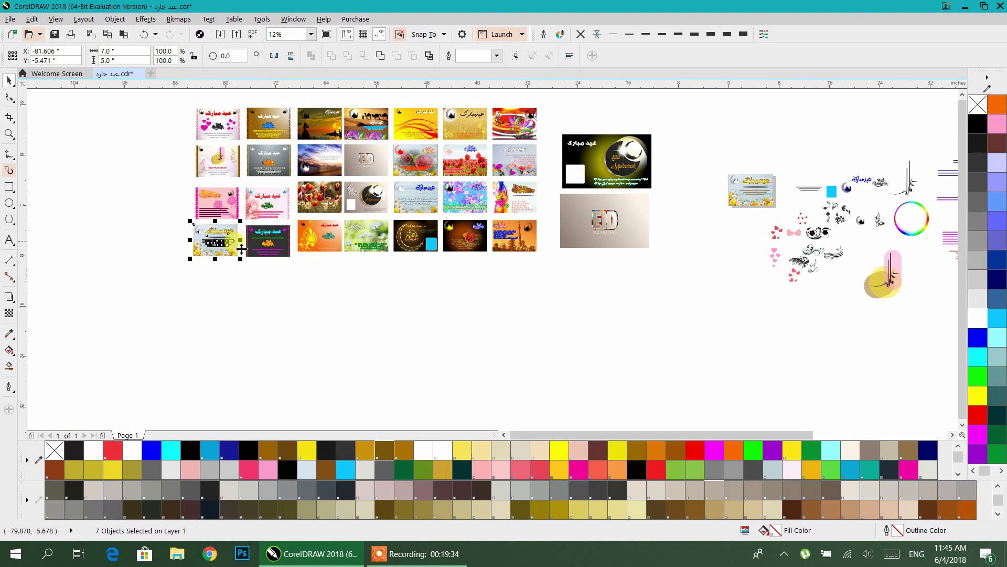
click(275, 281)
drag(473, 304, 225, 328)
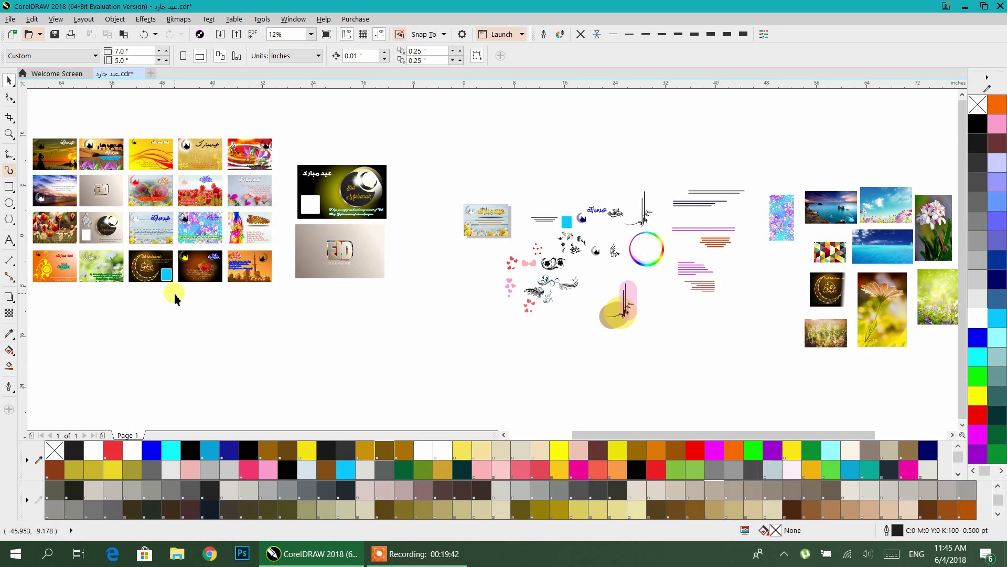
drag(479, 269, 251, 269)
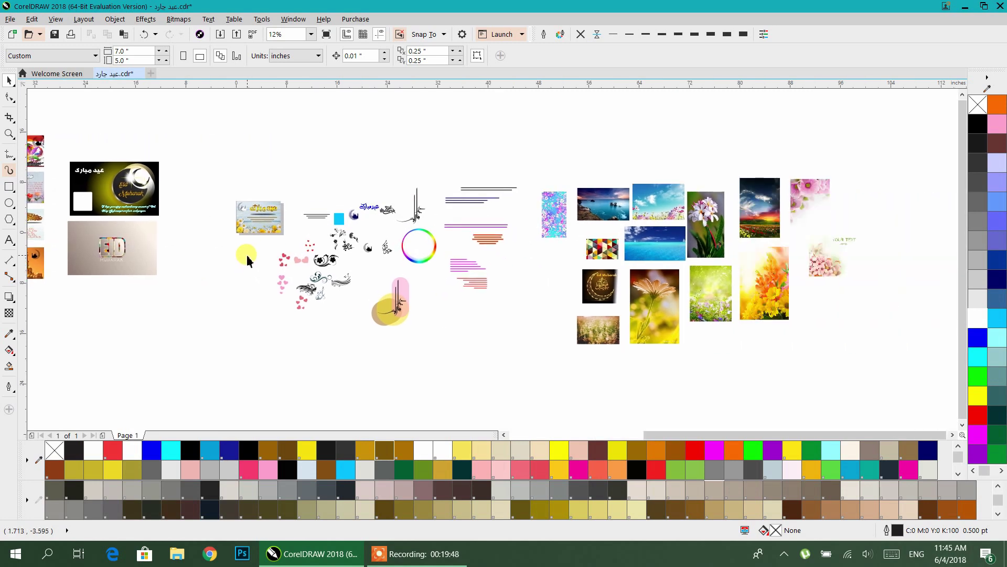
Step: Extract the contents of the original card's PowerClip rectangle and delete the floral wood background picture
scroll(234, 209, up, 2)
mouse_move(263, 225)
mouse_down()
mouse_move(372, 224)
mouse_move(264, 224)
mouse_up()
scroll(372, 225, up, 2)
drag(190, 152, 396, 285)
click(225, 220)
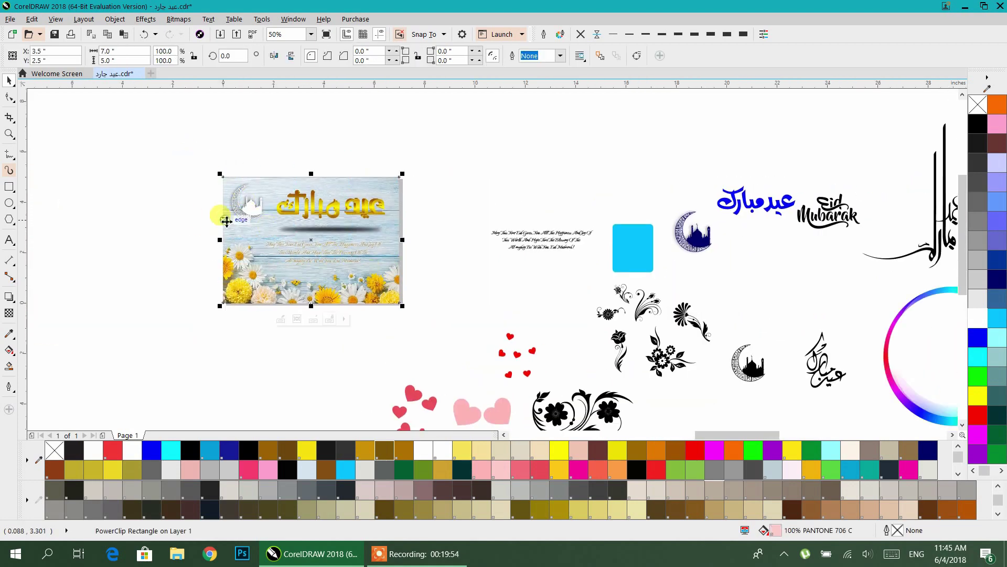
right_click(225, 220)
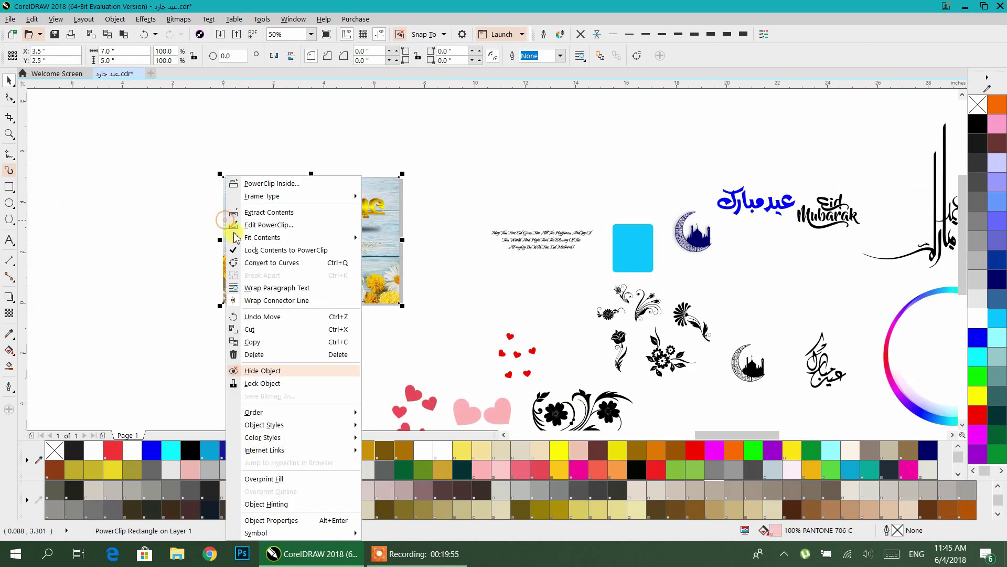
click(255, 213)
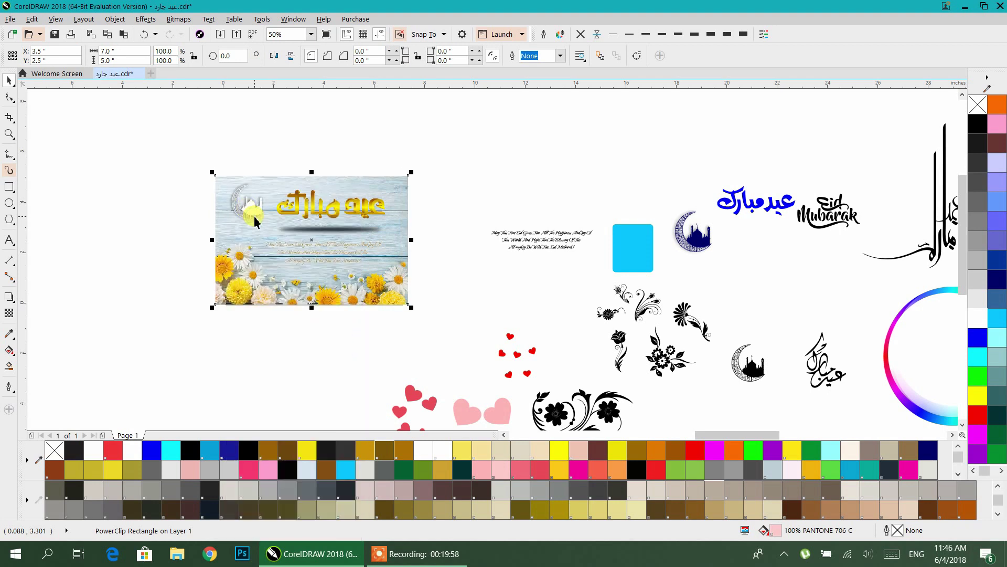
click(206, 213)
click(223, 221)
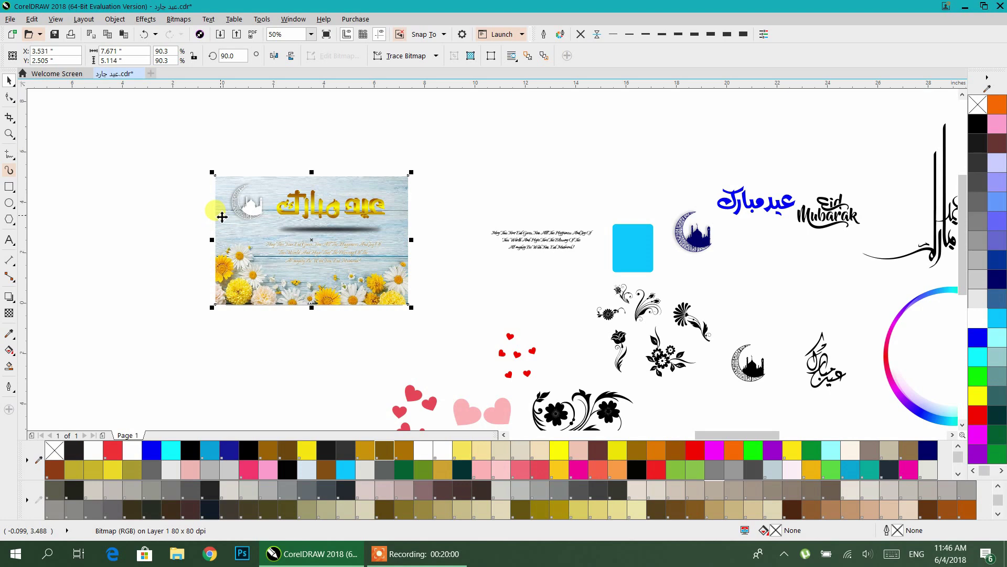
key(Delete)
Step: Place the pink blossom picture with the "YOUR TEXT ...spring" wording above the card, centered at X 7.5, Y 10.0 inches
scroll(265, 286, down, 2)
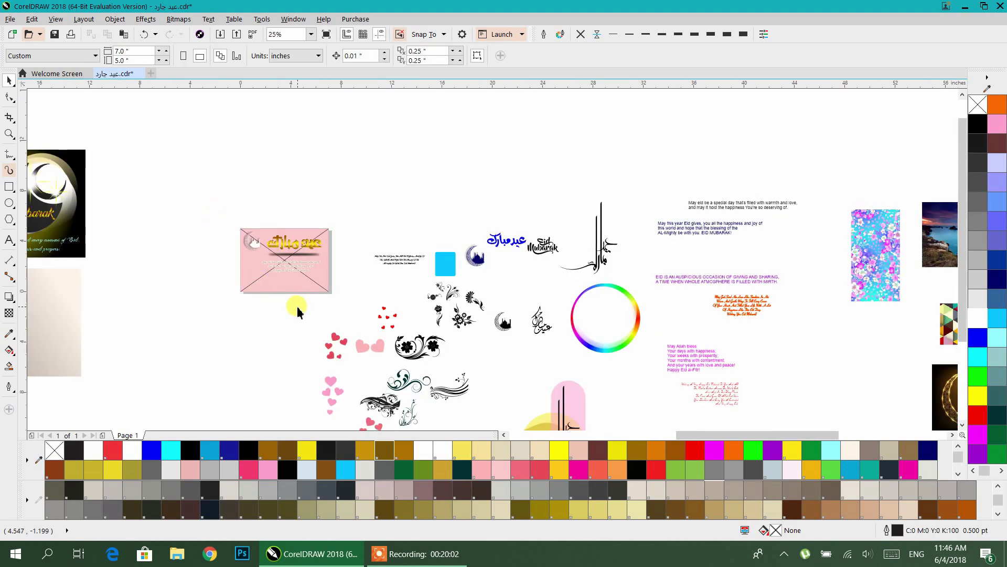
scroll(297, 312, down, 1)
drag(705, 343, 675, 297)
click(828, 299)
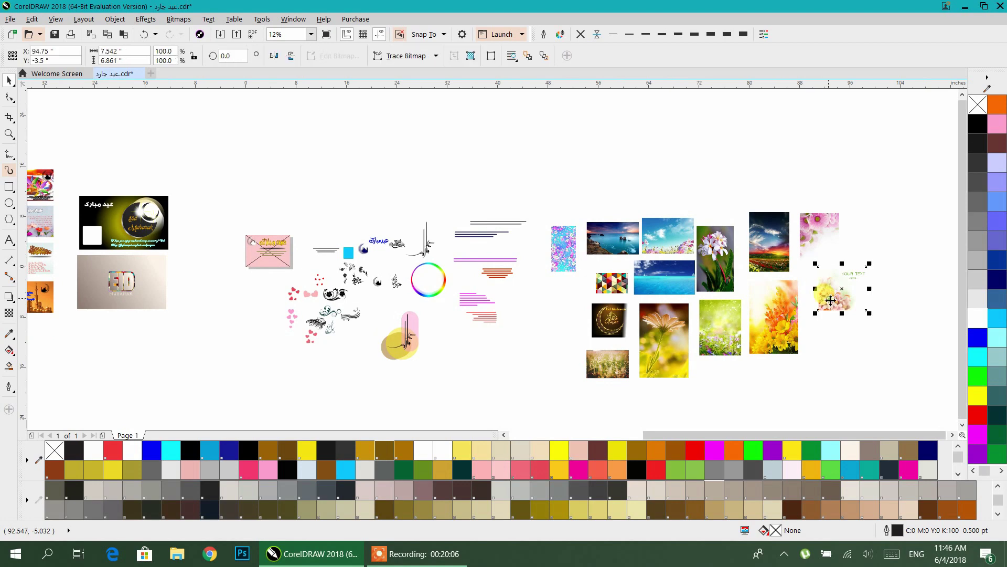
drag(848, 302, 293, 206)
scroll(292, 206, up, 3)
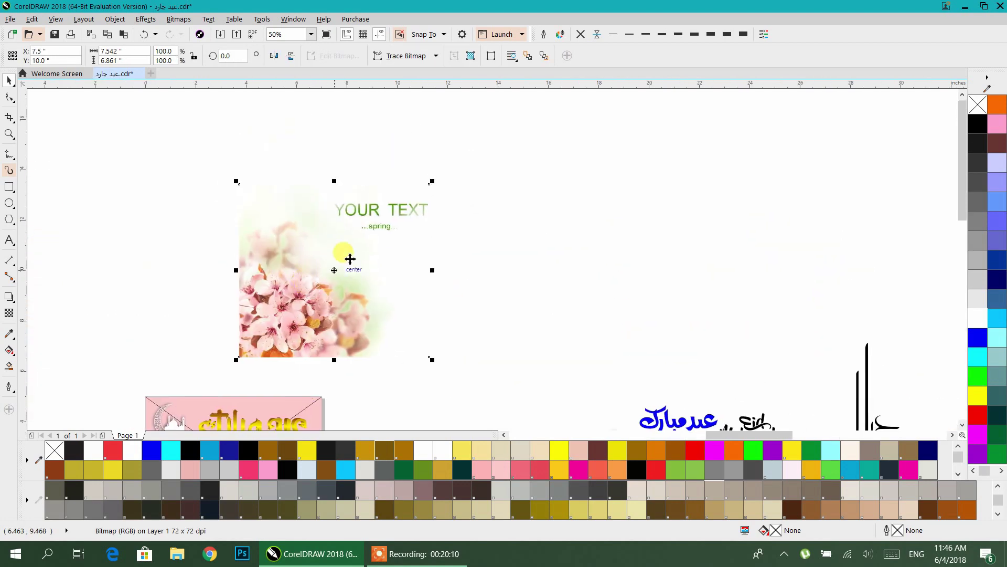
drag(423, 255, 429, 266)
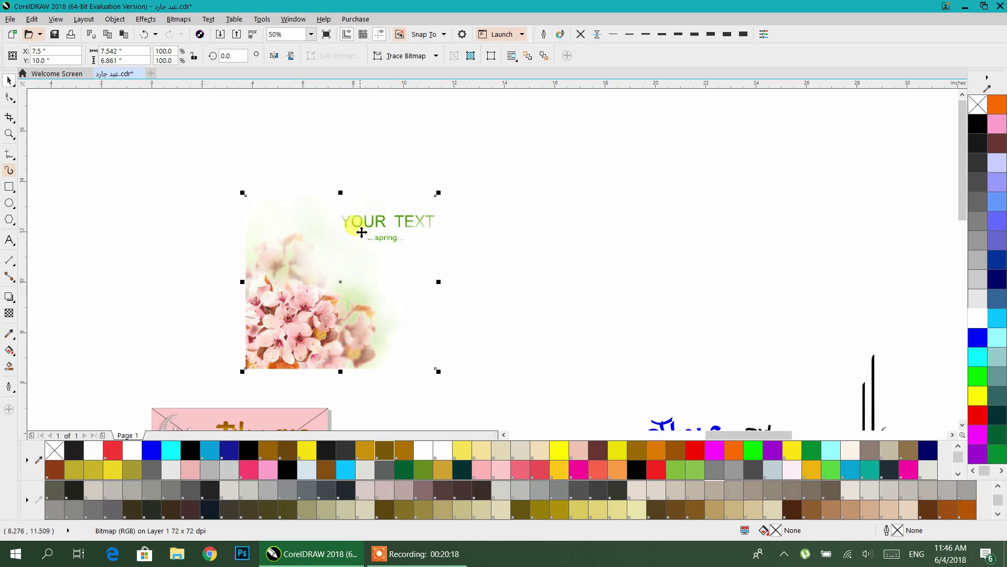
scroll(362, 226, up, 2)
scroll(364, 229, down, 2)
click(9, 204)
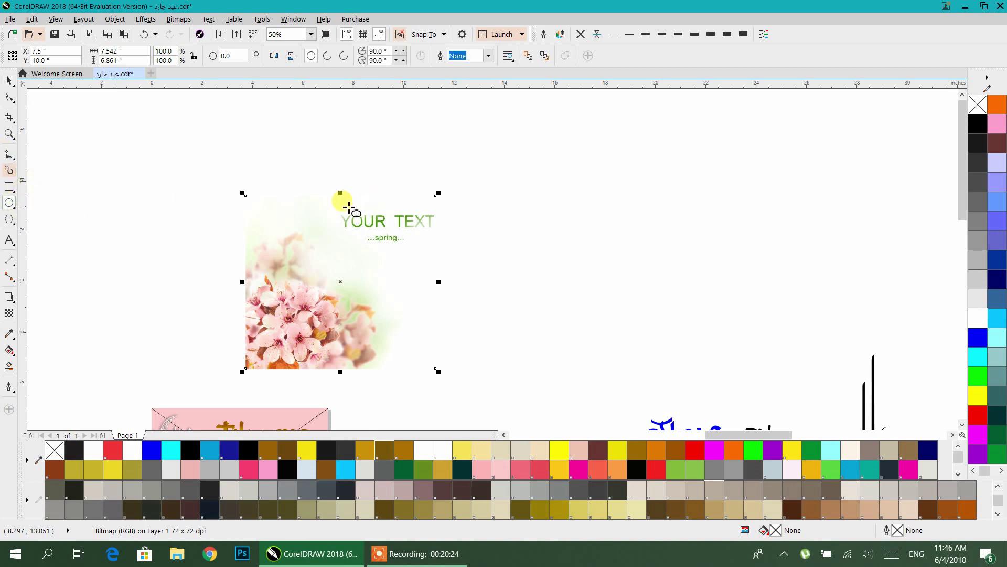
drag(336, 208, 451, 251)
drag(331, 200, 322, 197)
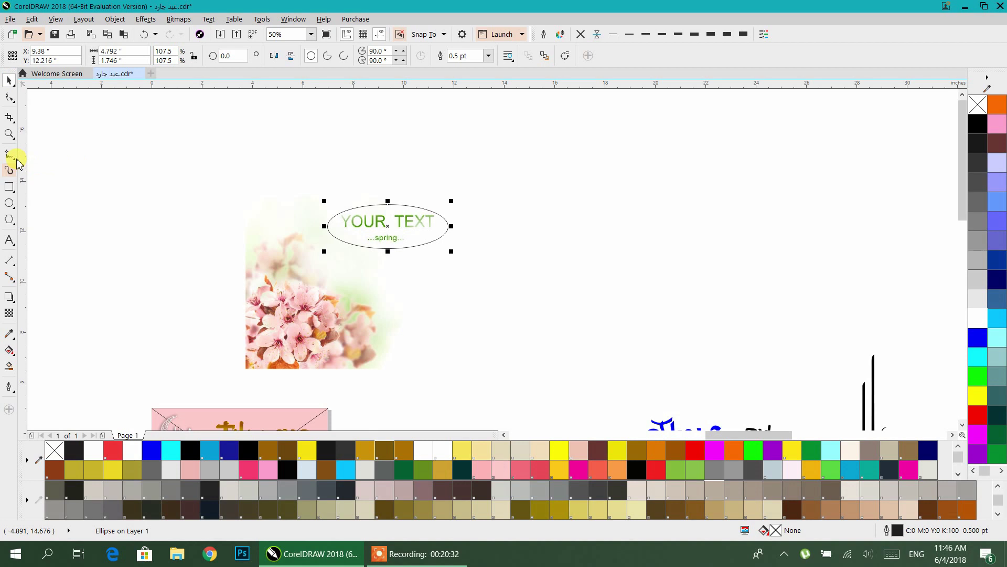
key(Delete)
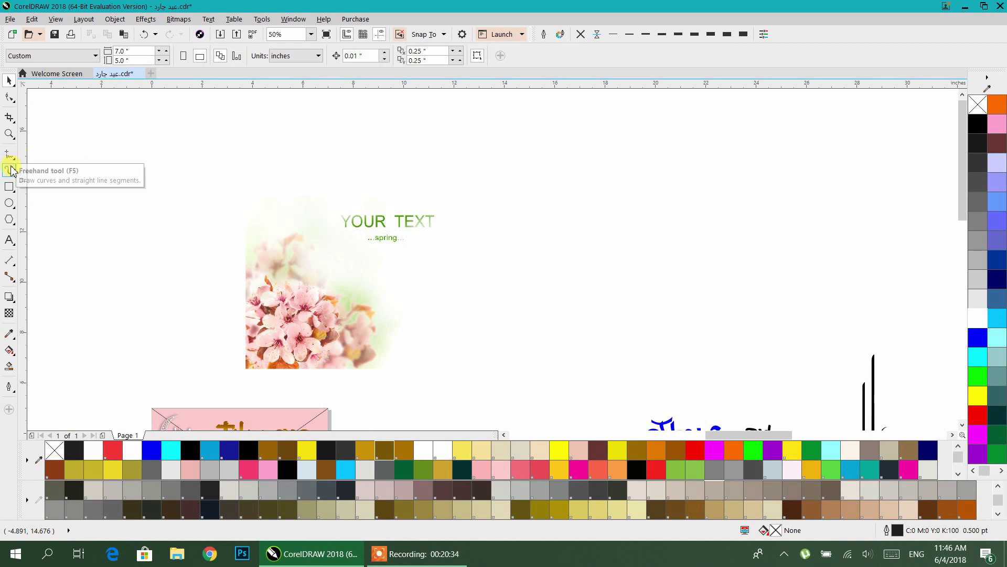
Step: Draw a closed eight-sided Pen shape, about 5.4 by 2.3 inches, around the "YOUR TEXT ...spring" wording on the blossom picture
click(16, 160)
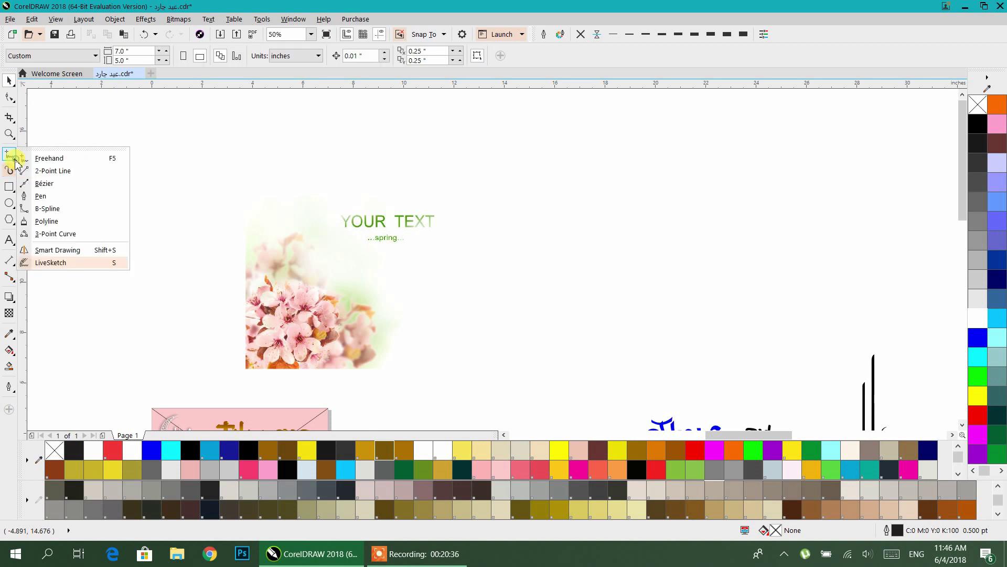
click(36, 196)
click(325, 205)
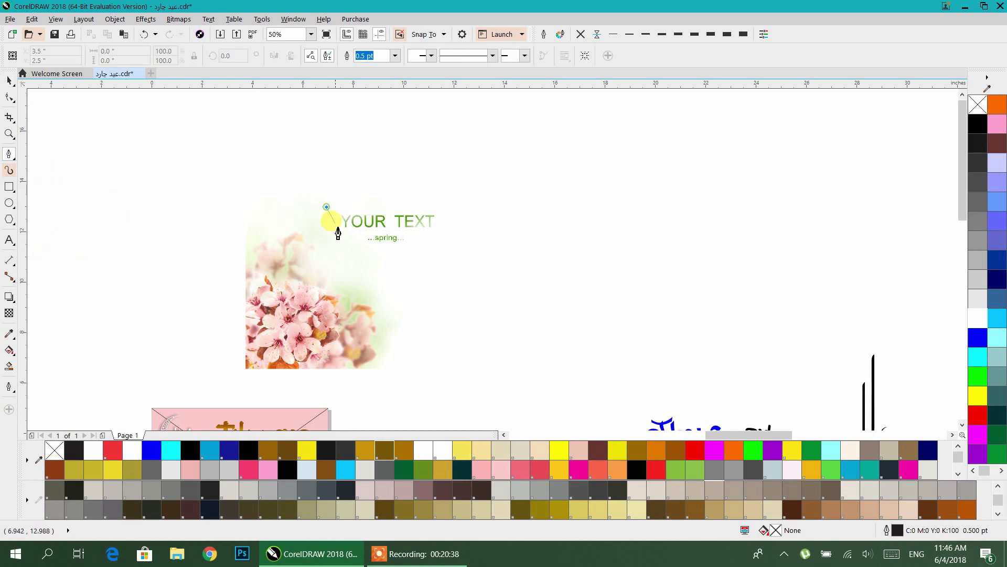
click(340, 232)
click(364, 244)
click(404, 251)
click(461, 242)
click(450, 211)
click(426, 193)
click(368, 192)
click(326, 206)
Step: Fill the shape around the blossom picture's wording with white and remove its outline
click(5, 98)
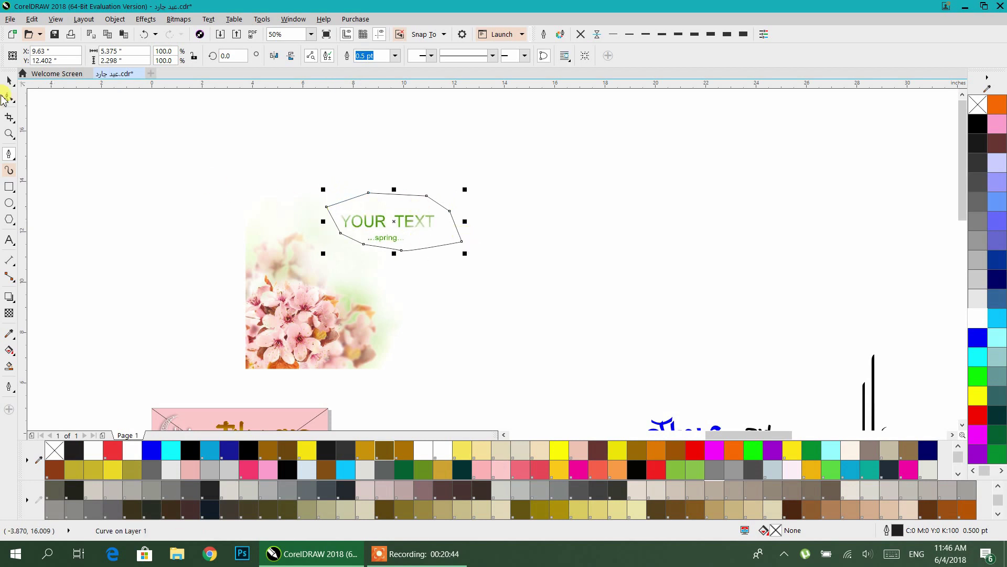
click(11, 90)
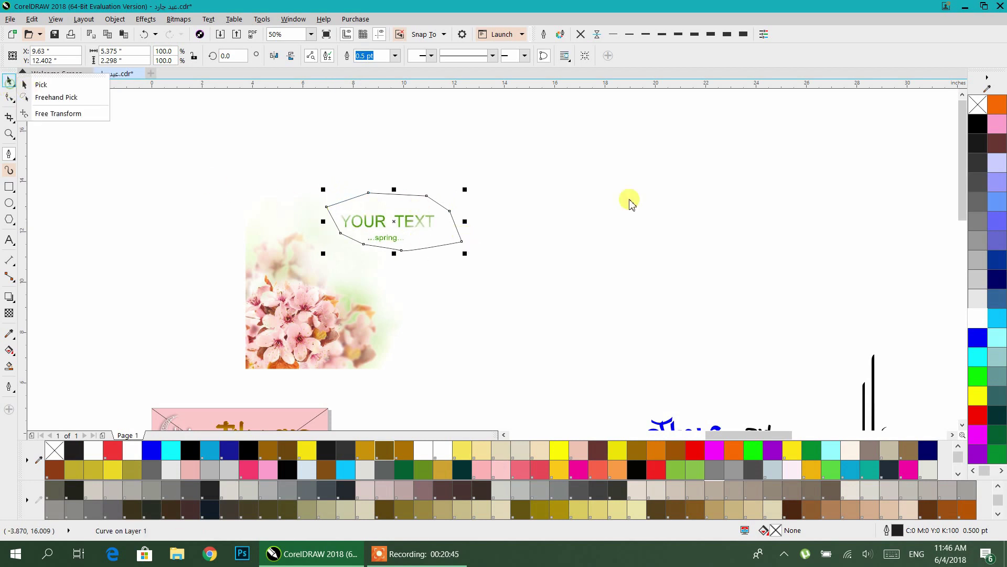
click(978, 318)
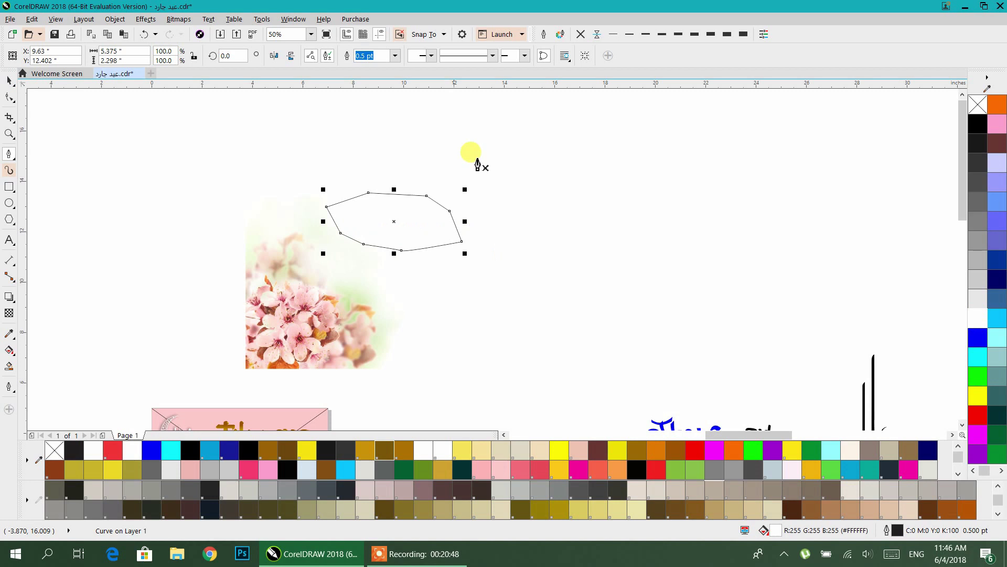
click(582, 35)
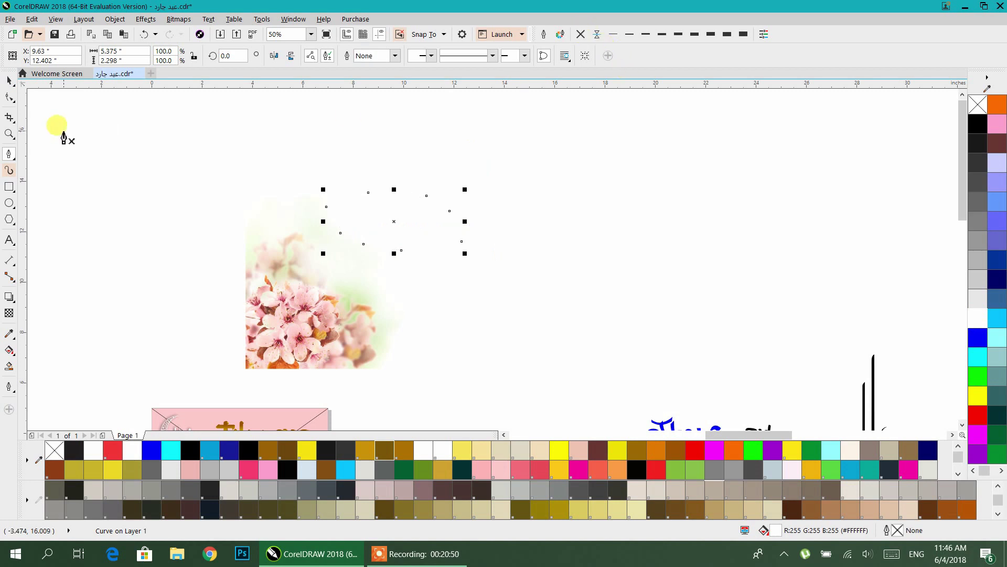
click(11, 80)
scroll(376, 238, up, 1)
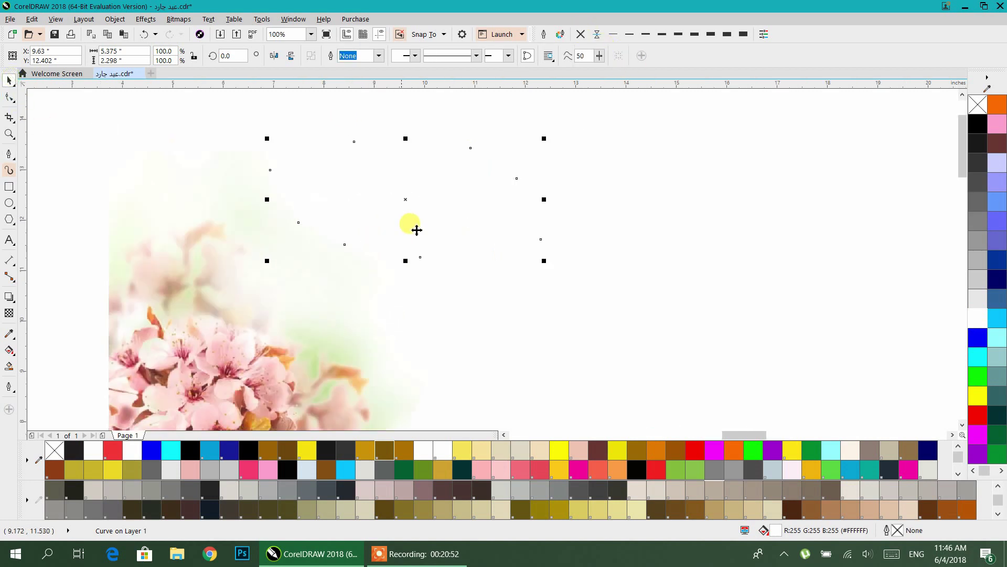
click(747, 170)
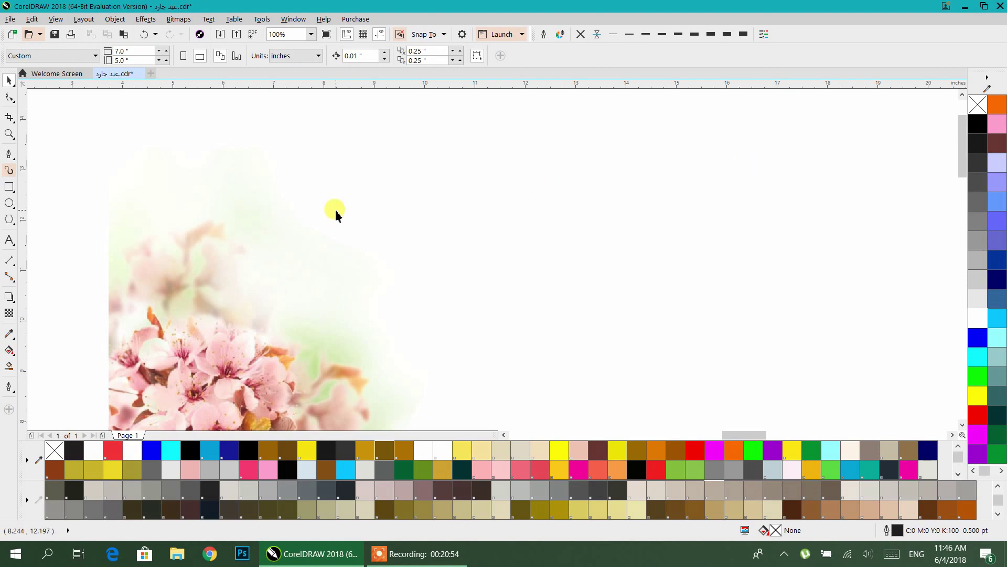
Step: Convert the white cover shape and the blossom picture together into one 300 dpi RGB bitmap with anti-aliasing and a transparent background
click(454, 210)
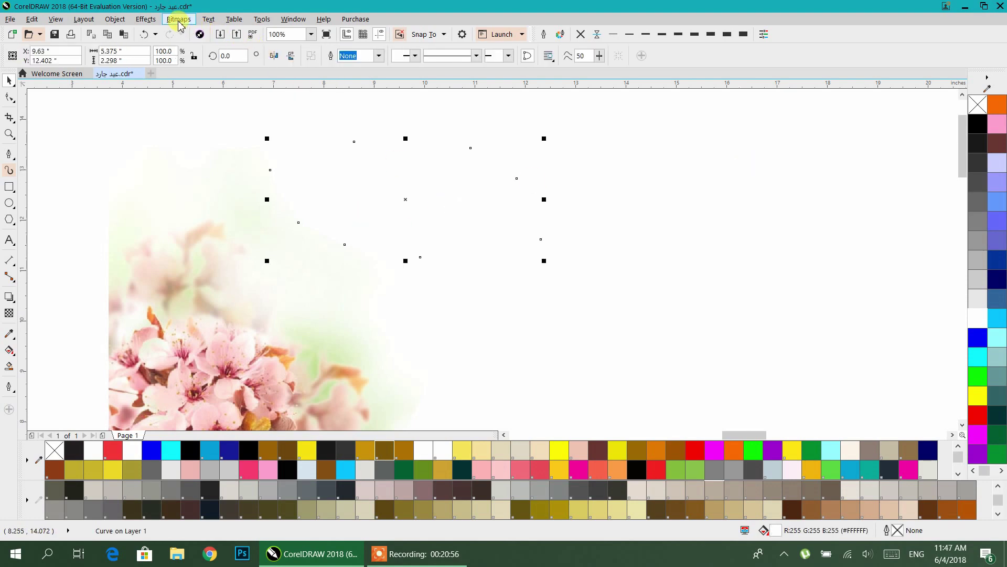
shift+click(171, 334)
click(177, 19)
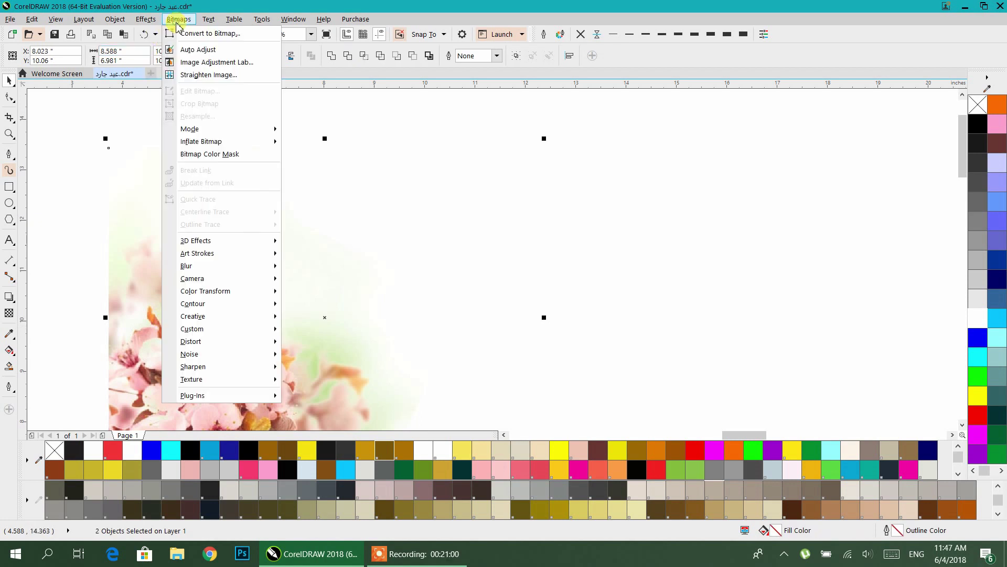
click(181, 35)
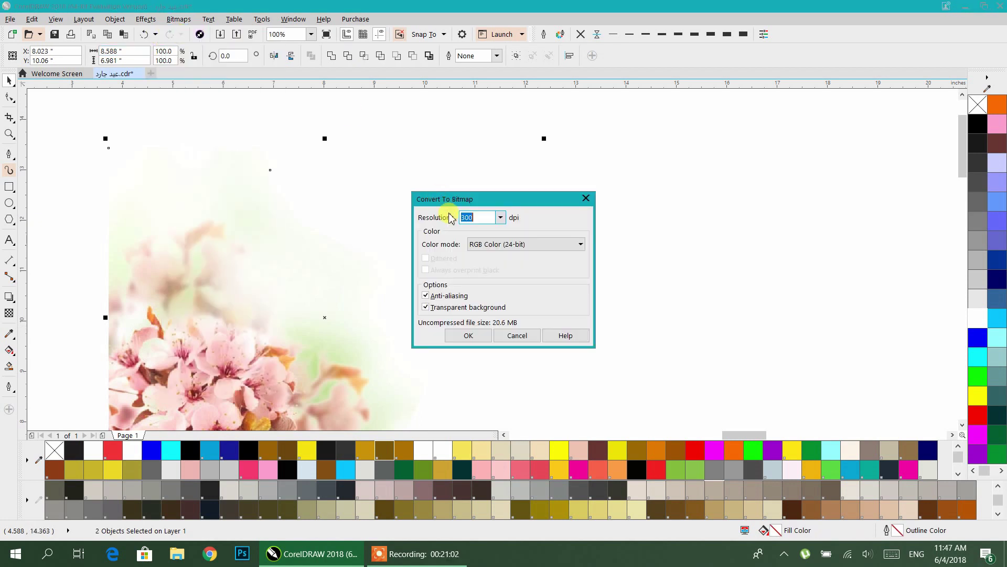
click(469, 336)
scroll(471, 337, down, 5)
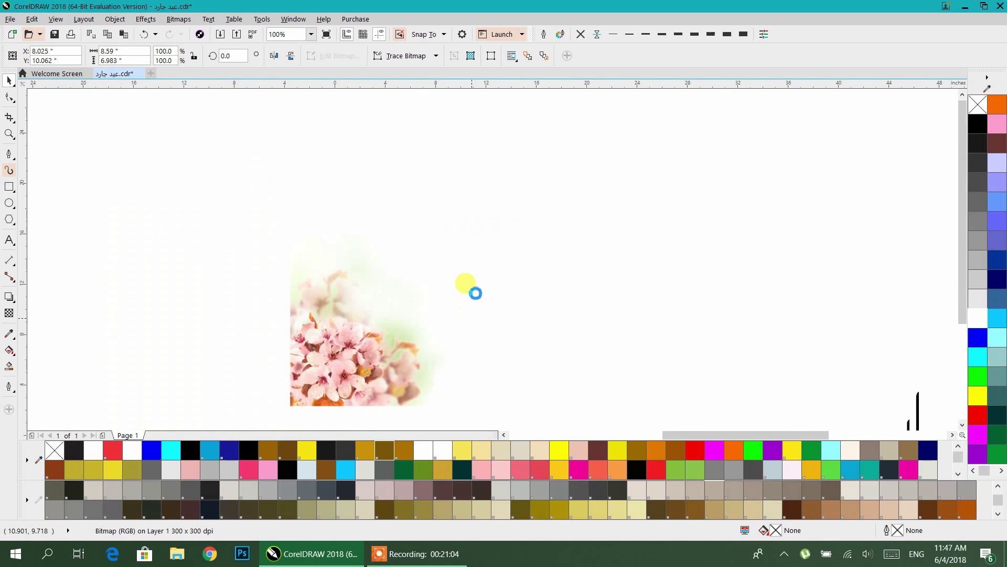
Step: Place the pink blossom bitmap inside the card's PowerClip frame, behind the crescent, Arabic heading and greeting verse
scroll(467, 275, up, 1)
drag(563, 202, 462, 176)
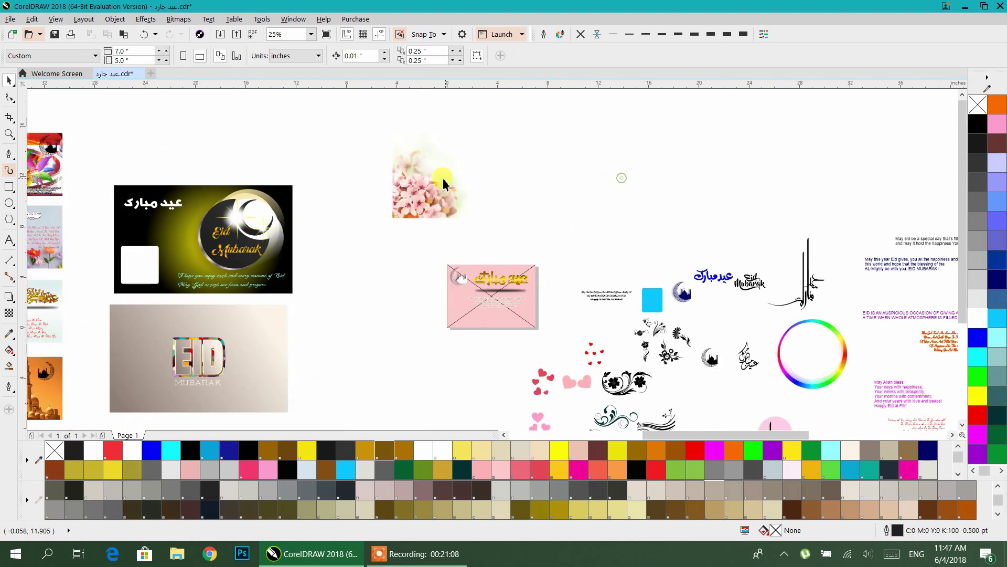
drag(443, 180, 483, 304)
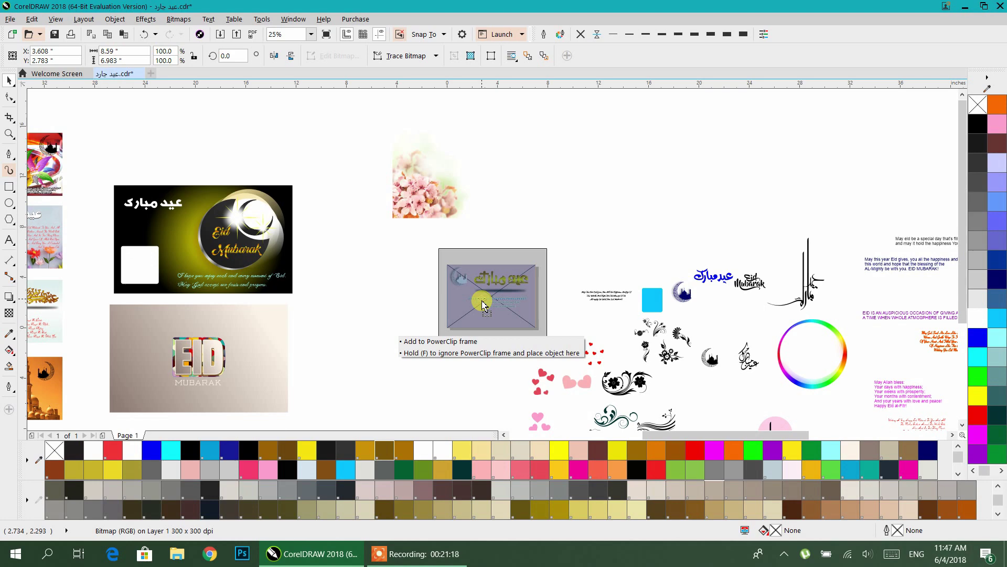
drag(483, 305, 483, 304)
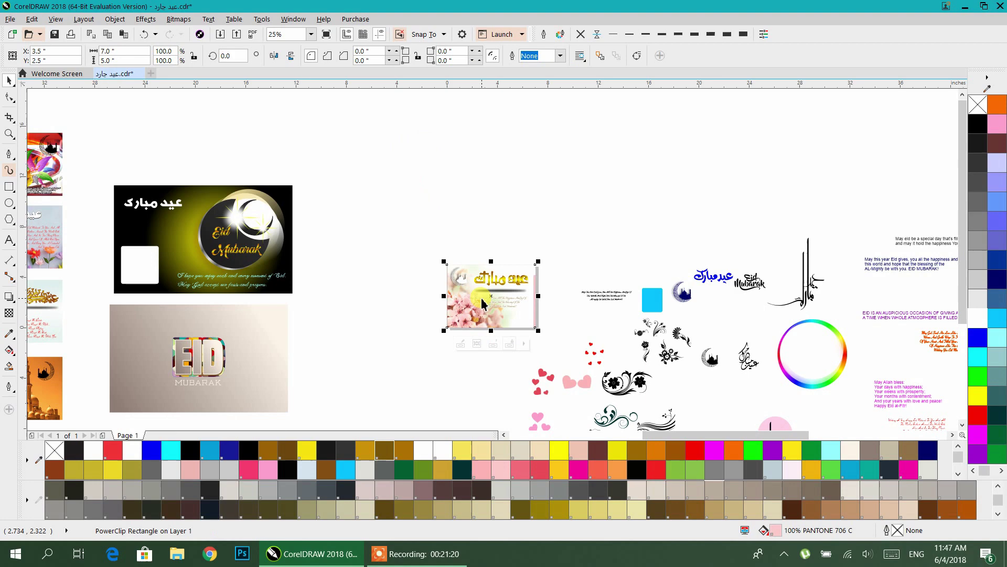
scroll(491, 310, up, 2)
scroll(493, 311, up, 1)
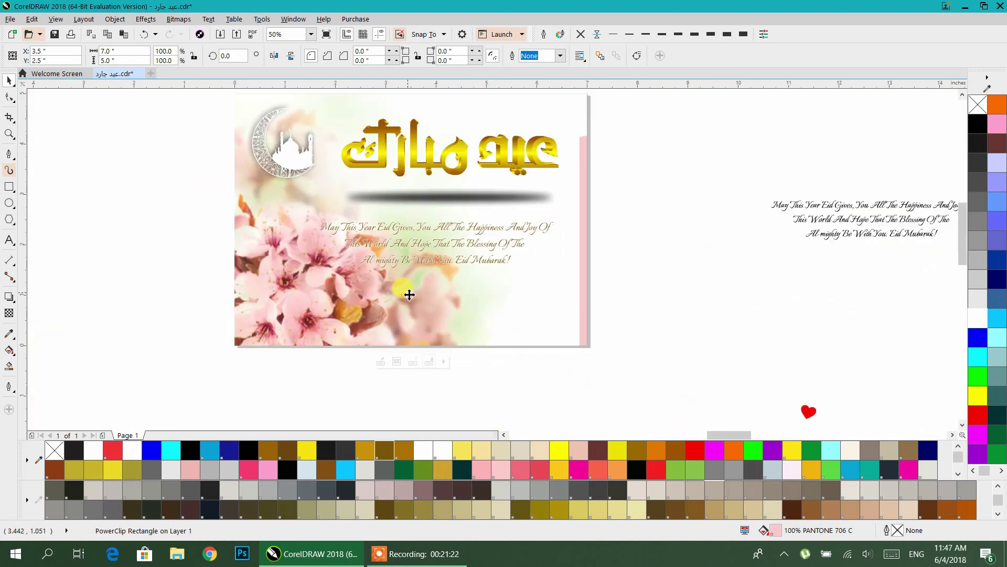
click(677, 288)
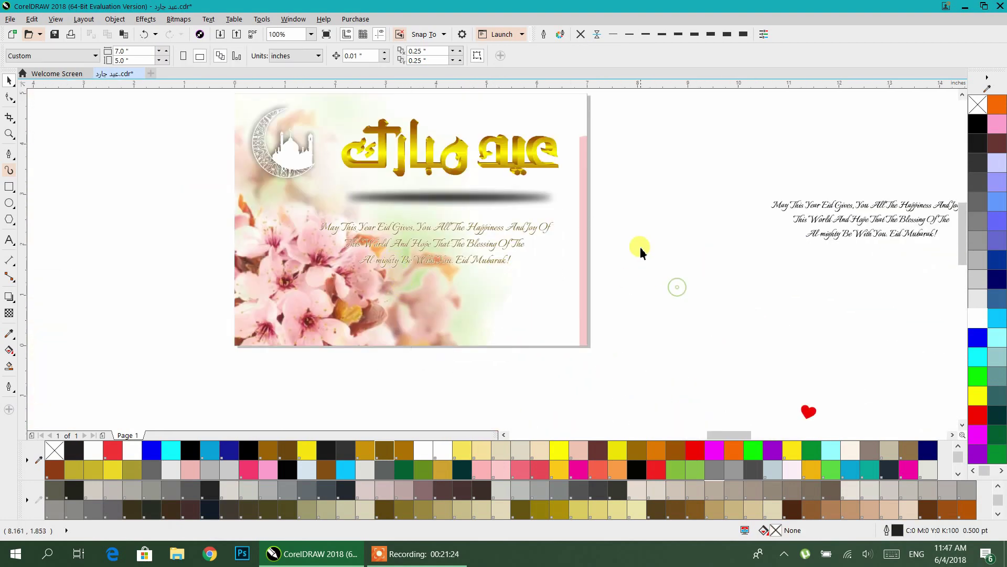
Step: Within the PowerClip, scale the blossom picture to about 7.46 by 6.07 inches and center it near X 3.64, Y 2.91 inches
click(574, 265)
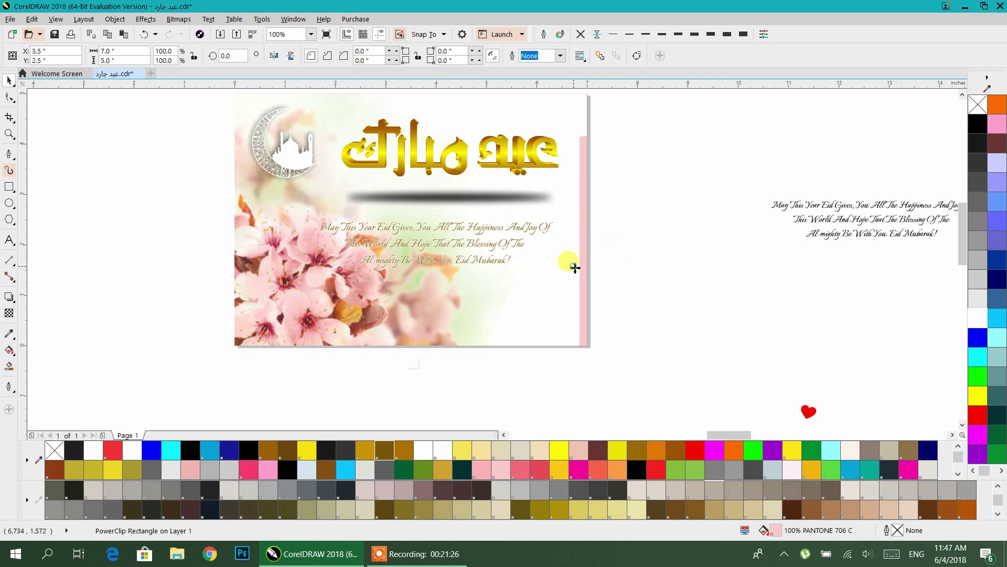
ctrl+click(573, 266)
drag(314, 366, 323, 355)
scroll(546, 278, up, 1)
drag(260, 407, 278, 391)
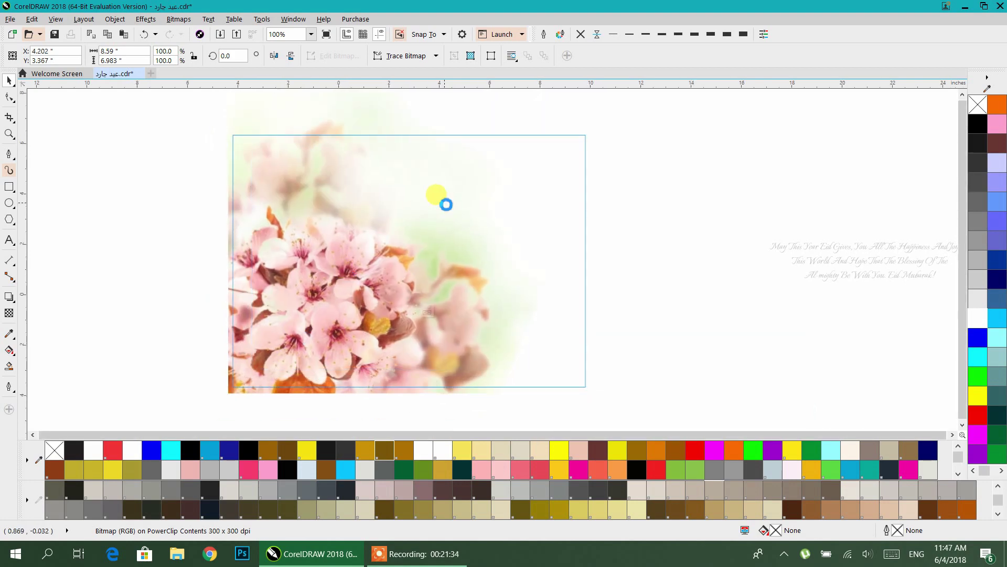
scroll(446, 205, down, 1)
drag(554, 119, 540, 149)
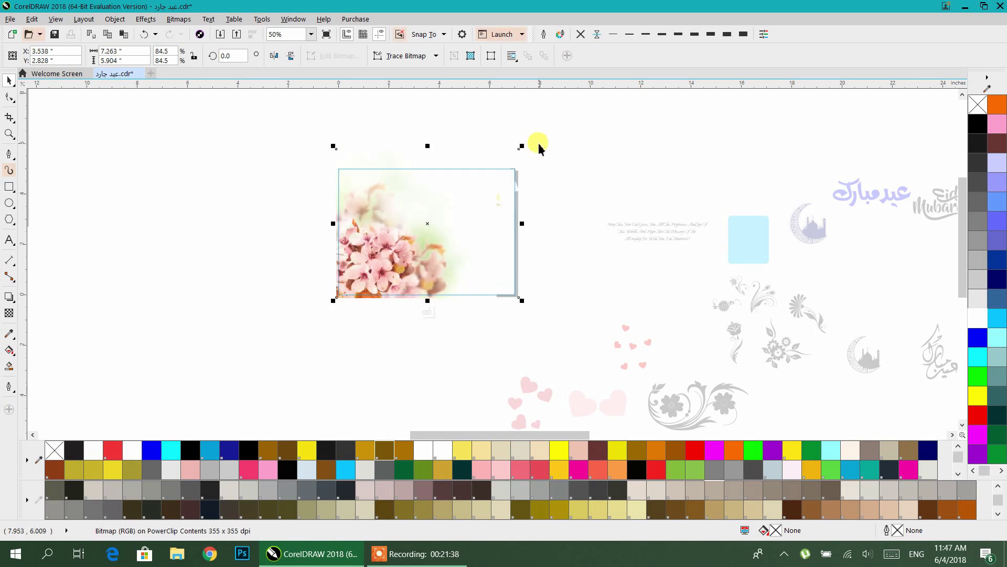
drag(522, 146, 535, 147)
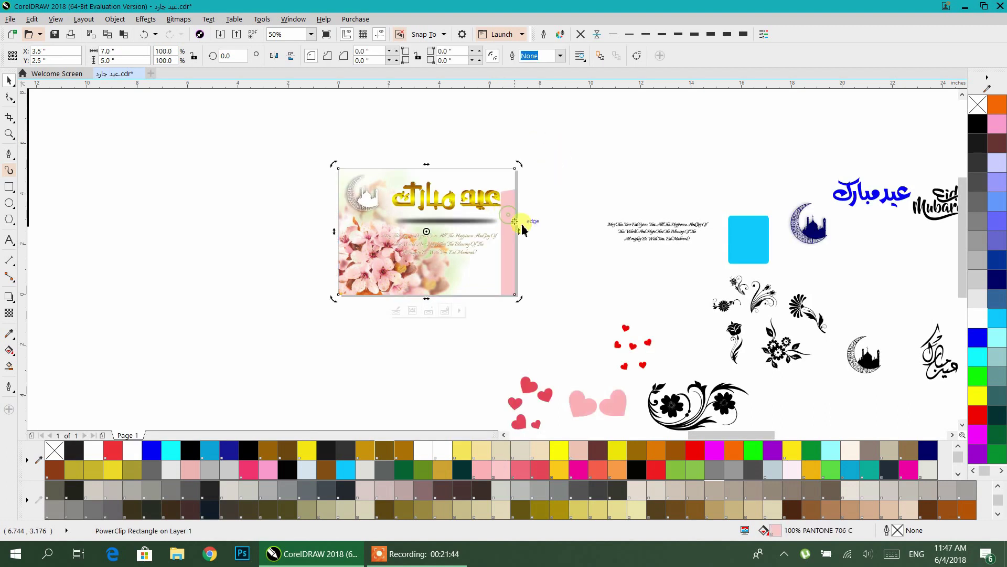
click(530, 254)
drag(532, 254, 278, 241)
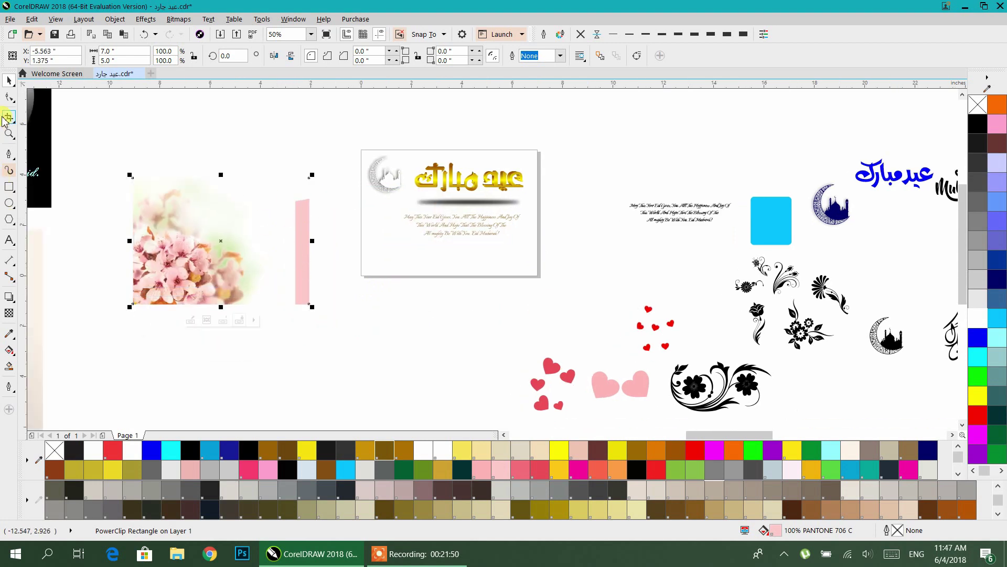
click(11, 99)
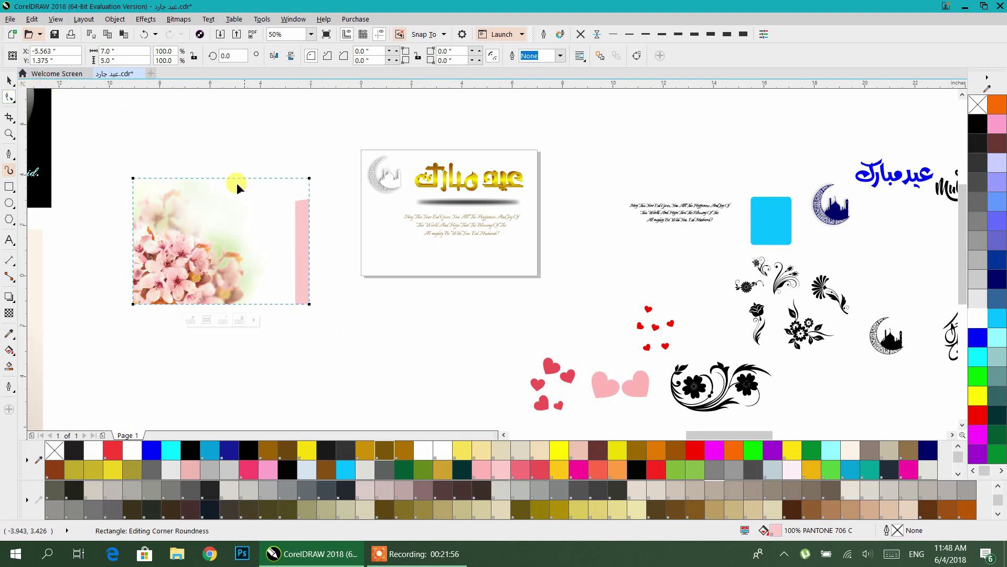
click(9, 80)
drag(257, 257, 269, 253)
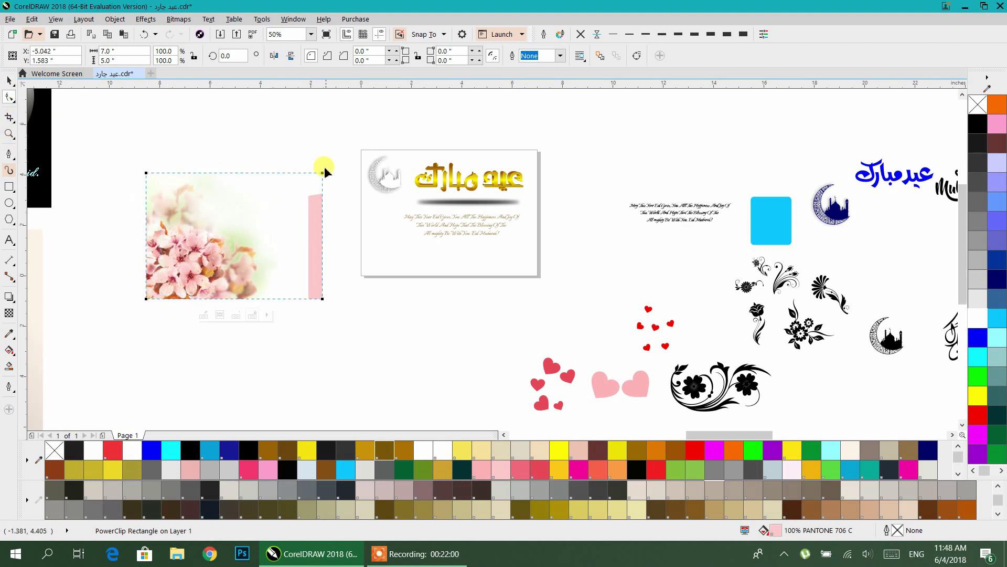
drag(321, 173, 315, 173)
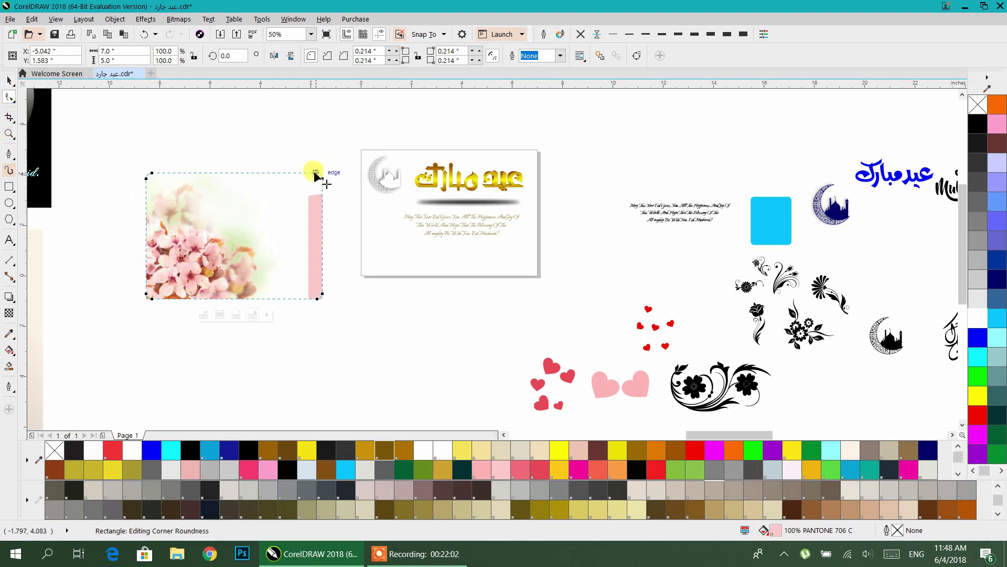
click(8, 80)
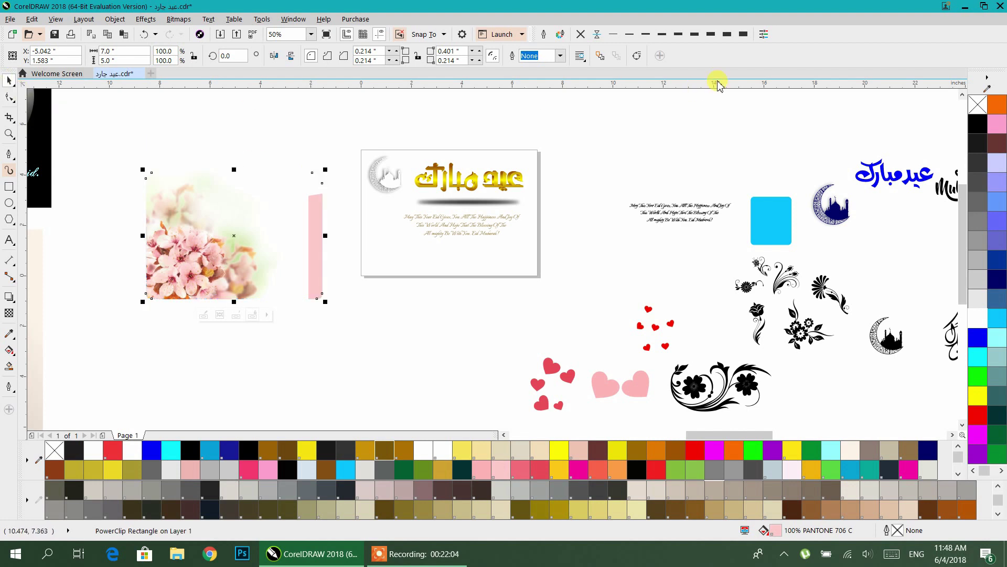
click(637, 56)
click(389, 246)
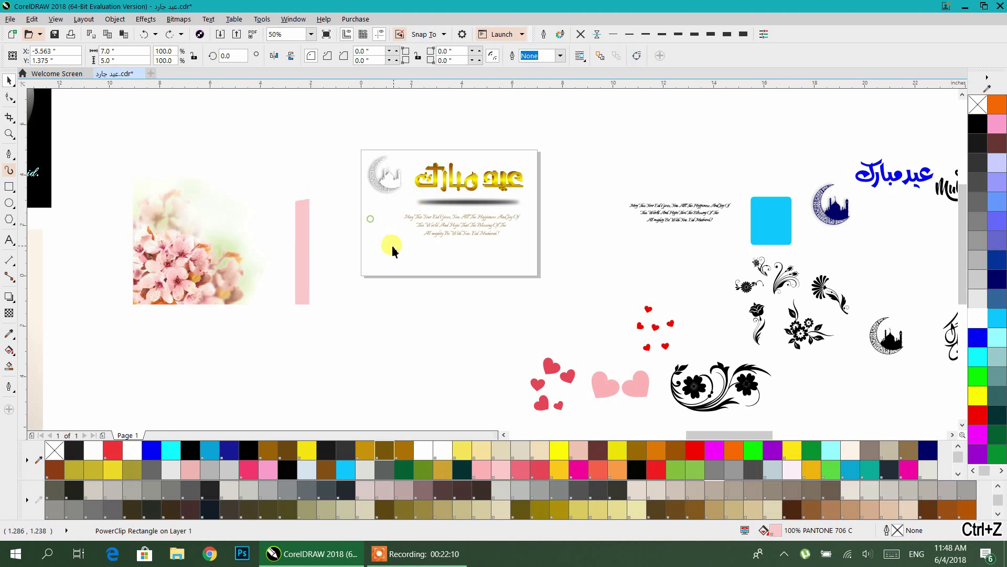
key(ctrl+z)
key(ctrl+z)
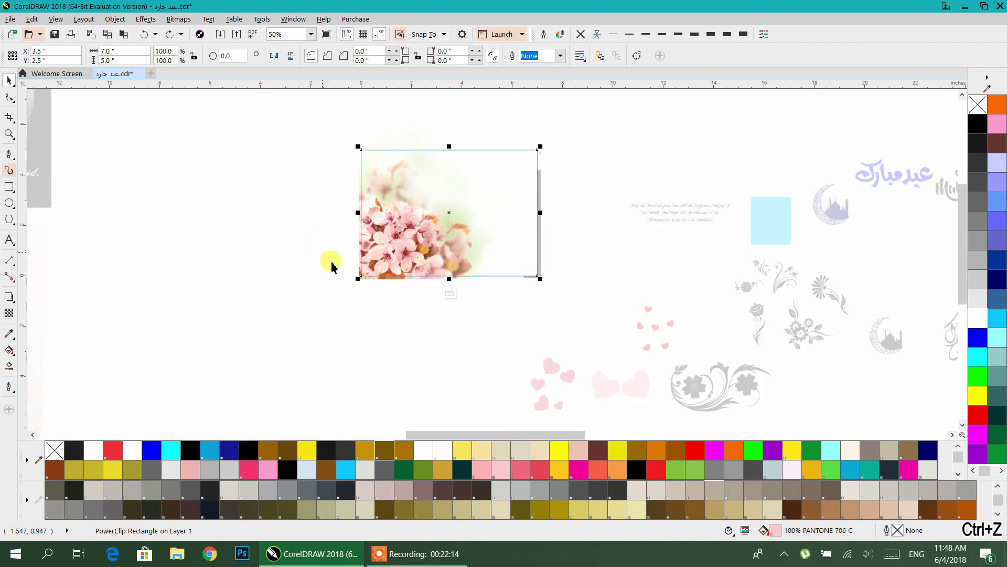
Step: Crop the blossom picture's right edge inward to a width of about 6.46 inches and finish editing the PowerClip contents
click(423, 254)
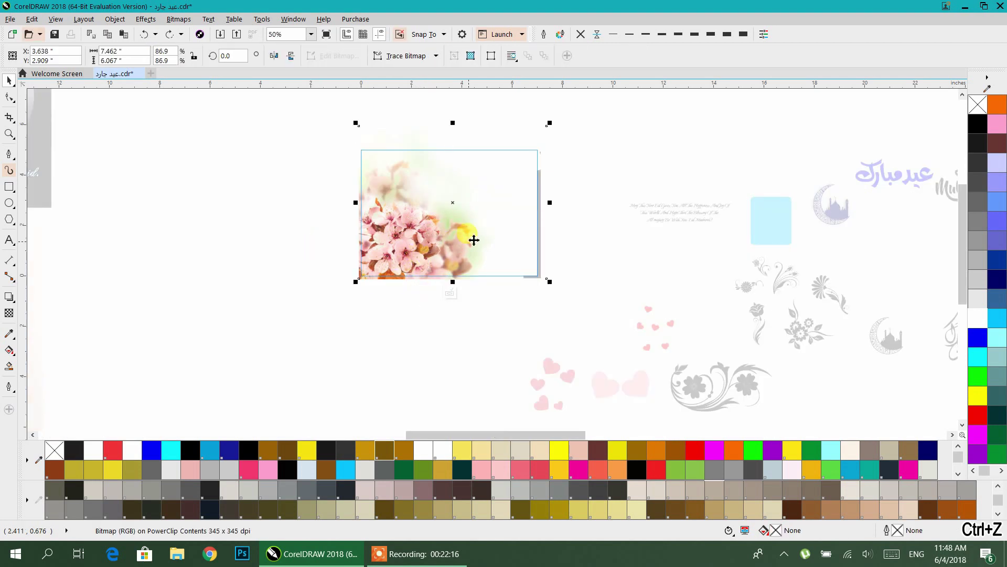
click(9, 96)
mouse_move(524, 289)
mouse_down()
mouse_move(550, 277)
mouse_move(520, 279)
mouse_up()
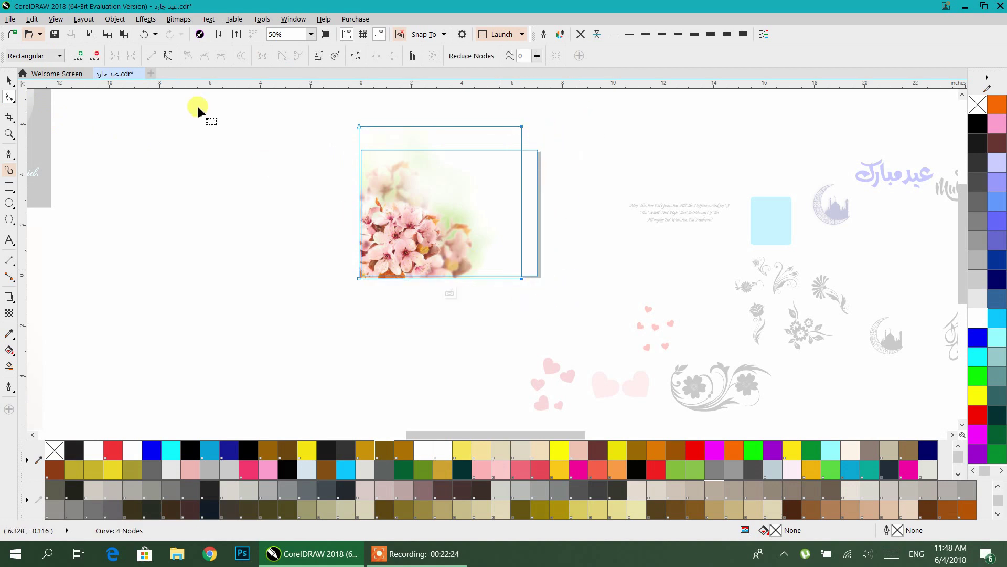
click(8, 81)
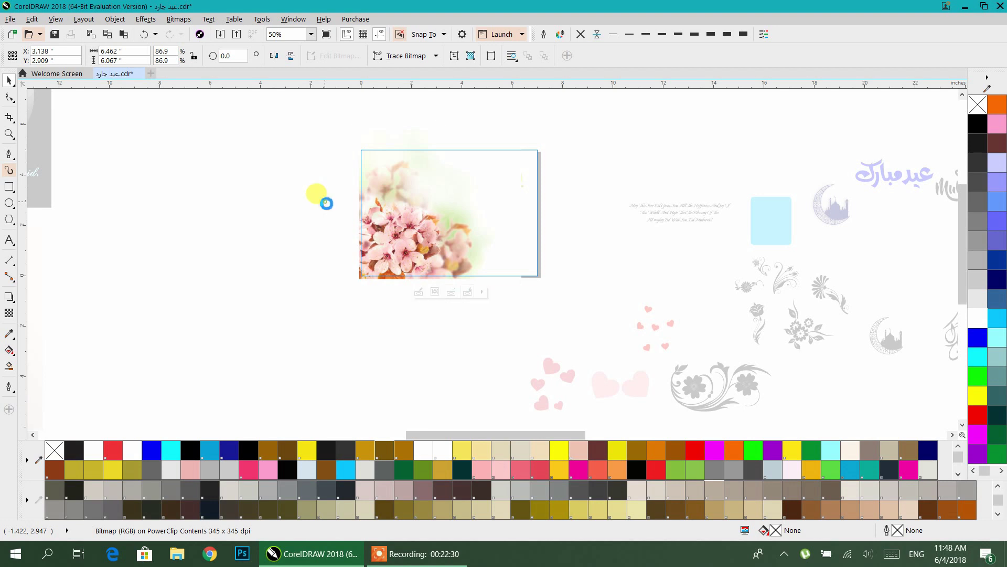
click(325, 205)
Step: Fill the card's PowerClip rectangle with white
click(534, 219)
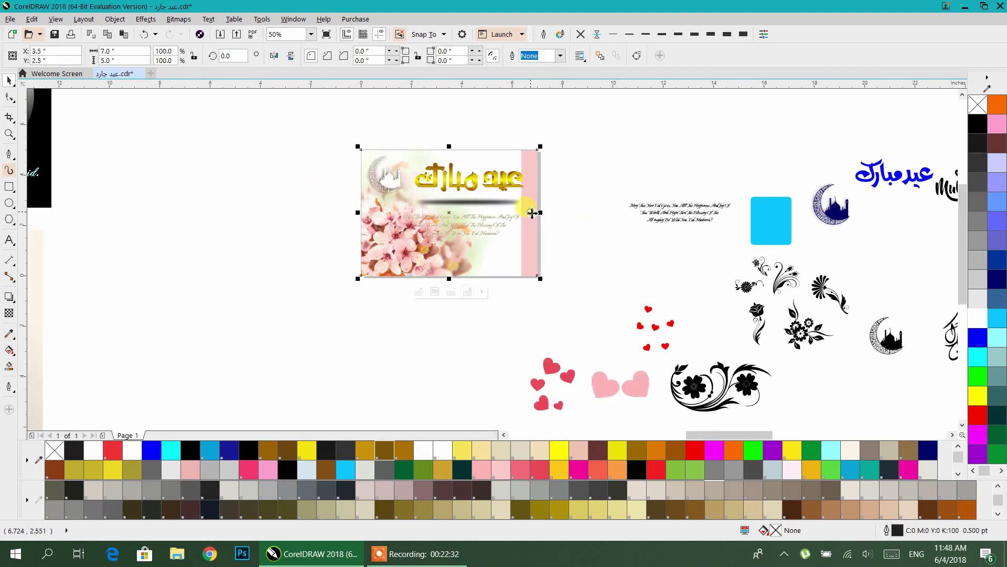
click(978, 319)
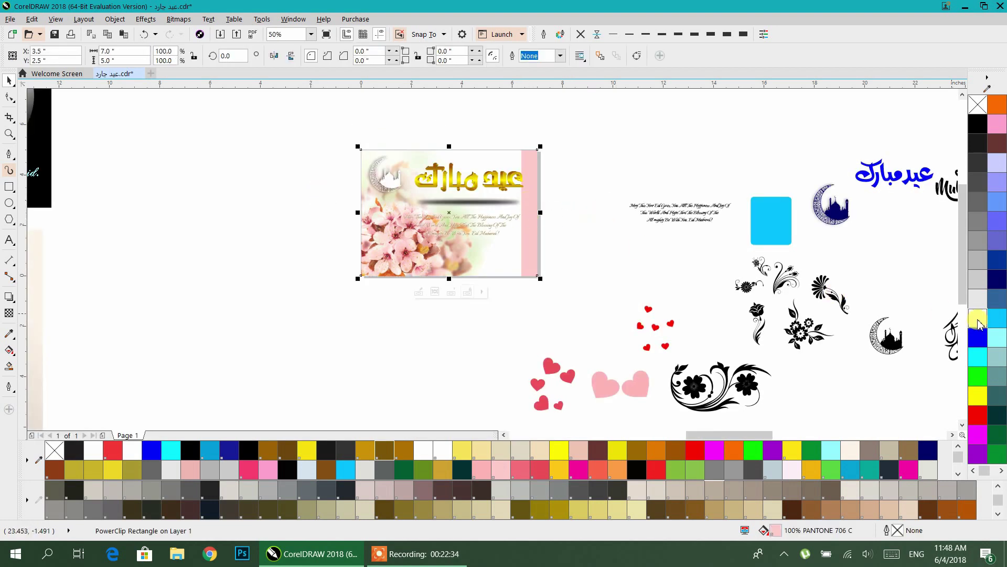
click(979, 322)
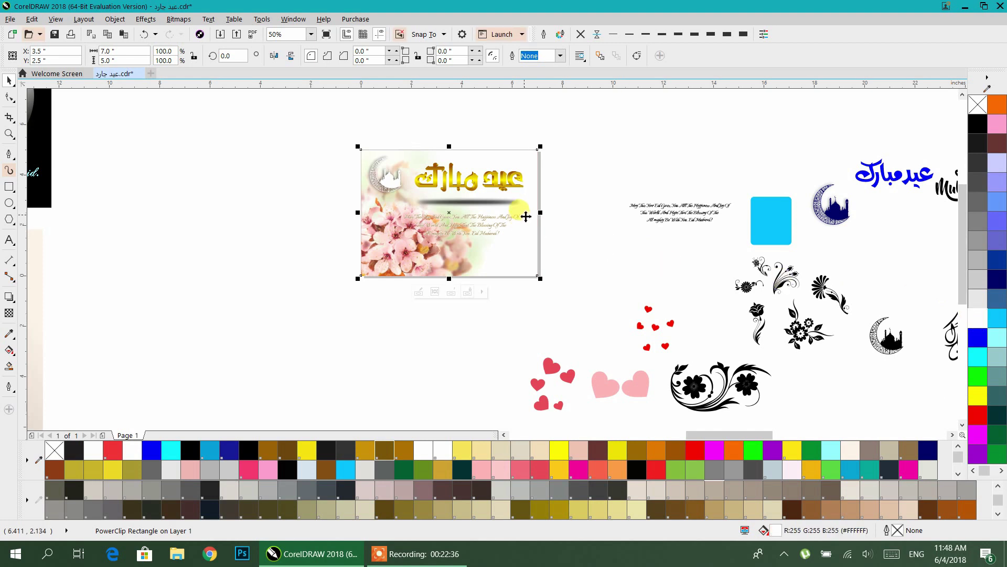
scroll(526, 217, up, 1)
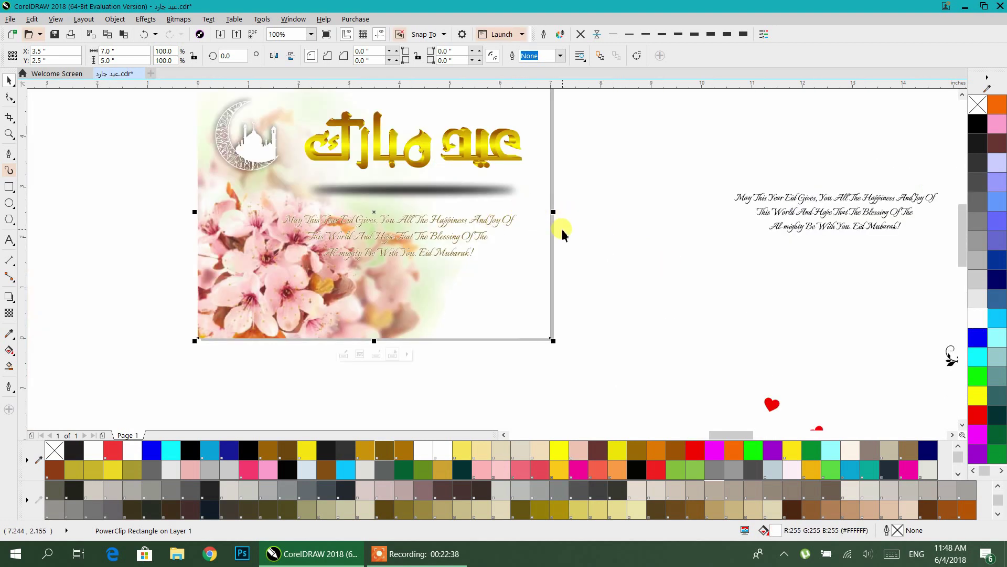
ctrl+click(545, 251)
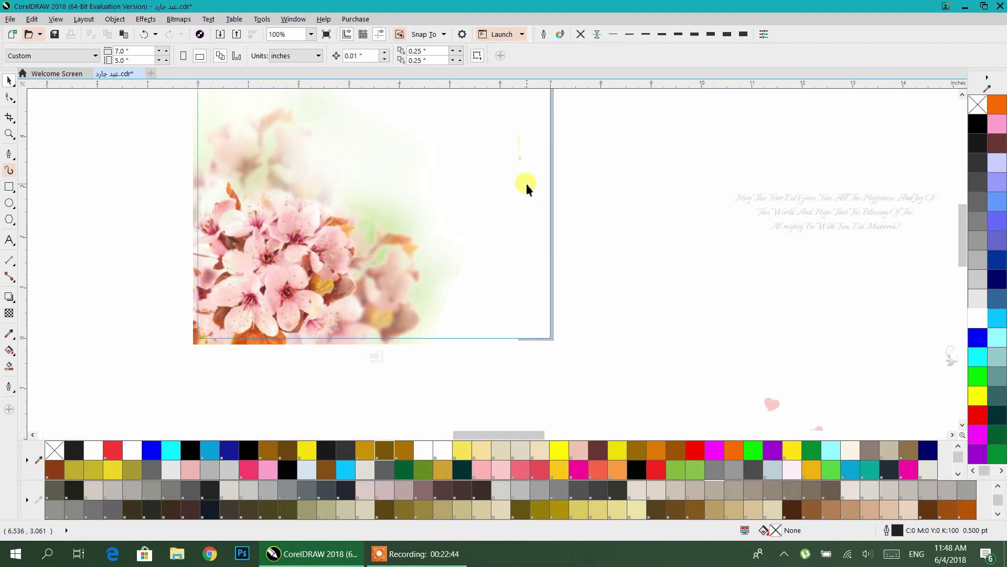
ctrl+click(604, 216)
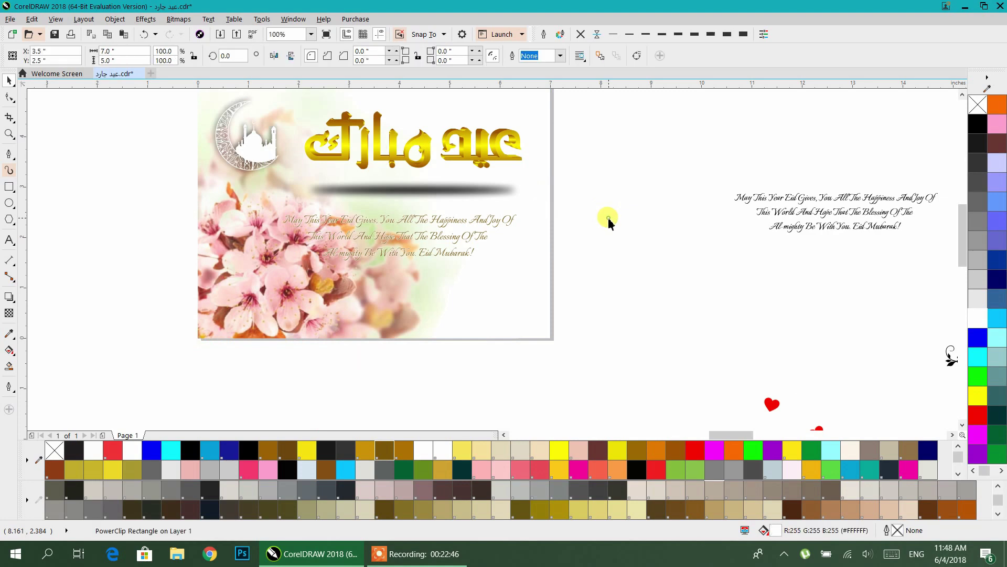
Step: Set the greeting verse in 176MKSDAL at 10 pt and move it to about X 4.83, Y 2.40 inches
click(470, 219)
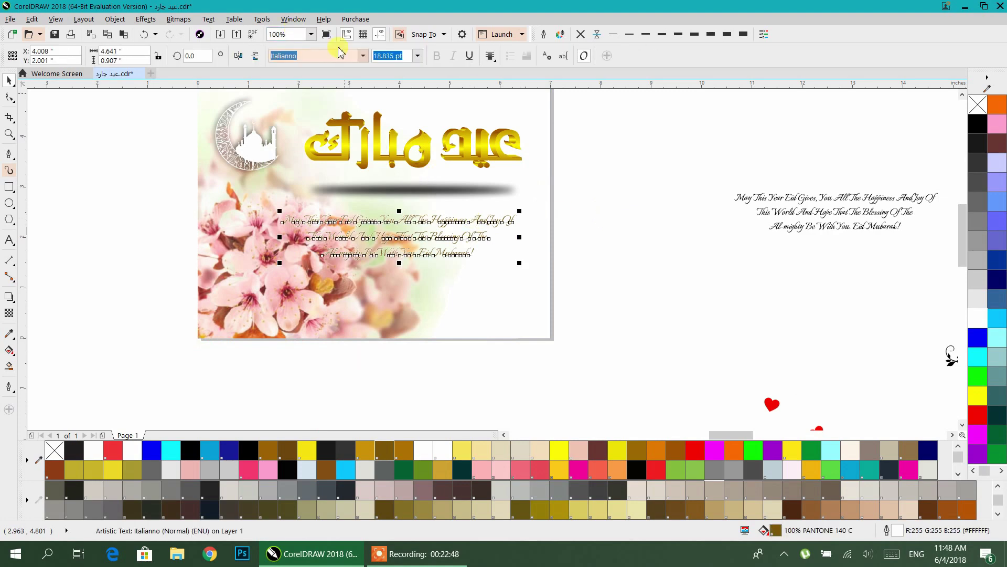
click(364, 55)
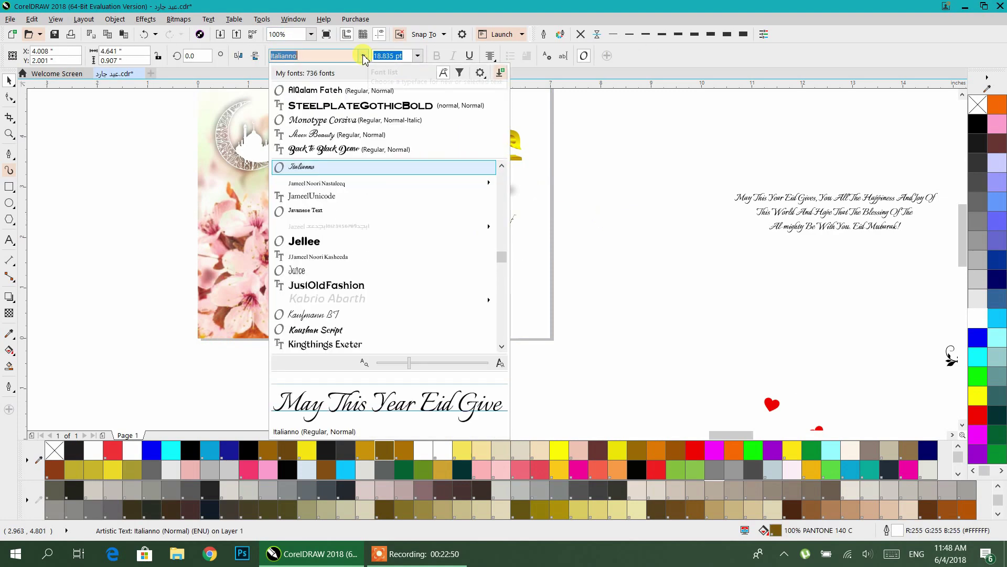
text(impe)
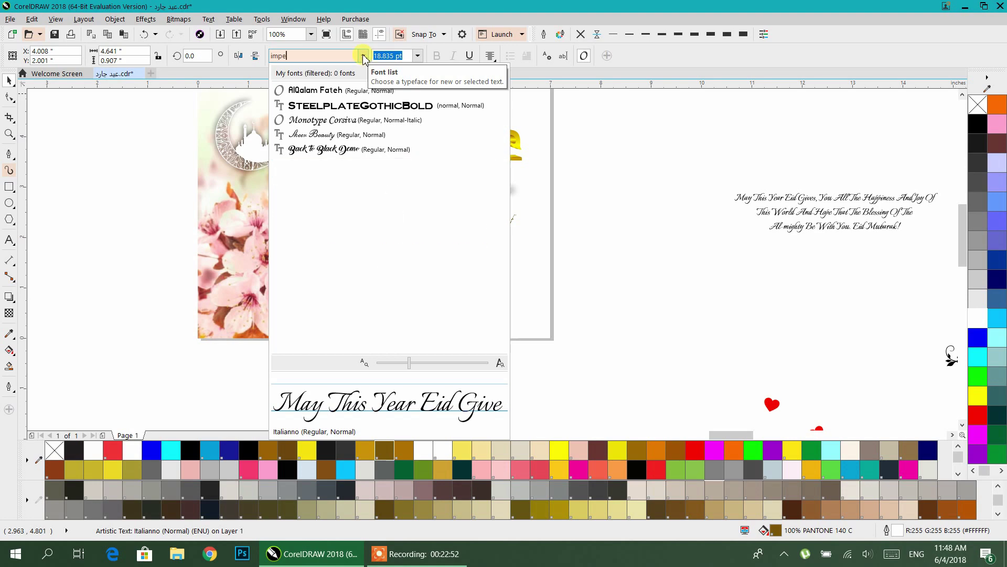
click(364, 56)
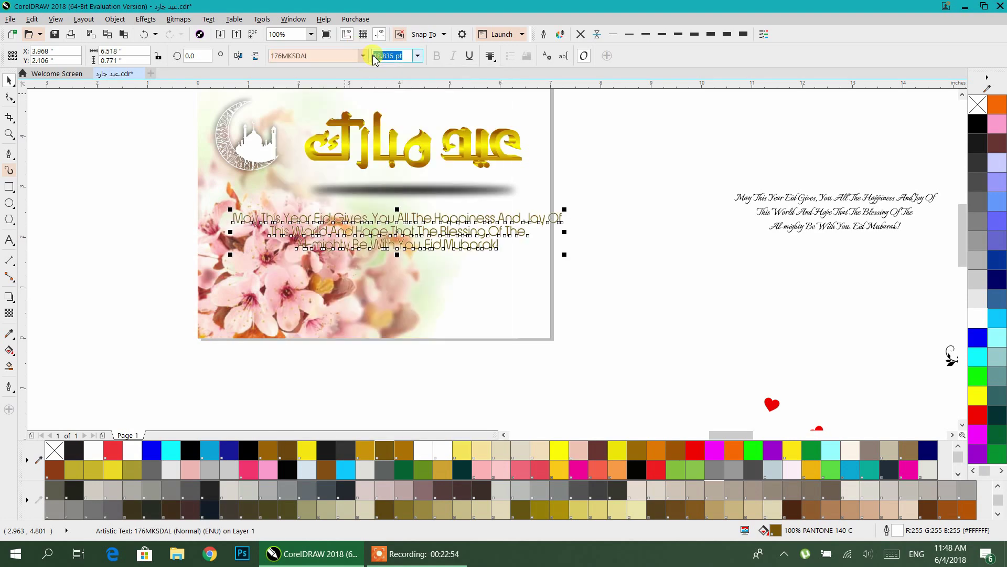
click(422, 56)
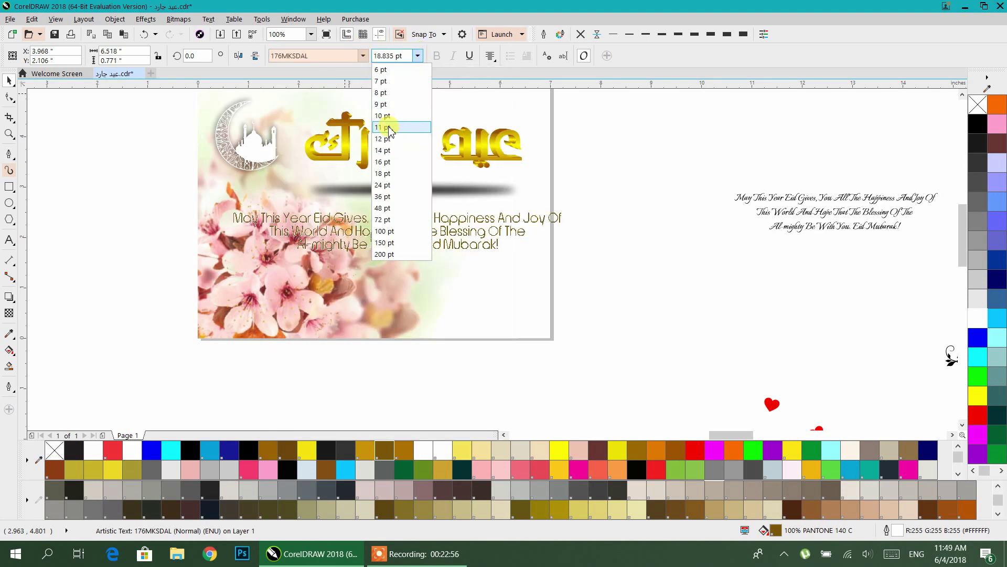
click(422, 220)
drag(421, 230, 473, 222)
click(636, 241)
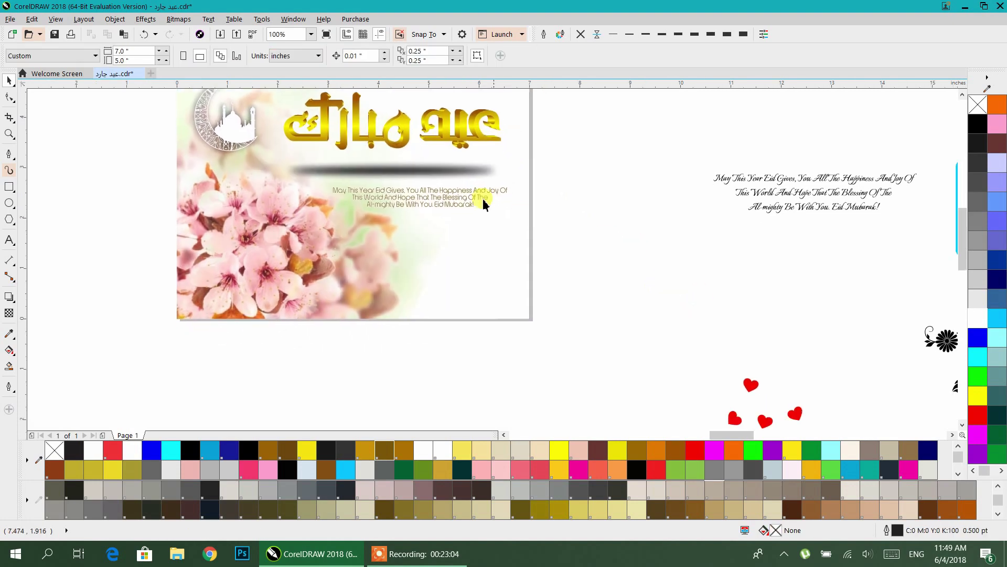
Step: Change the greeting verse's font to Aardvark Cafe and enlarge it proportionally to about 13.09 pt, 3.85 inches wide
scroll(433, 205, up, 2)
click(445, 185)
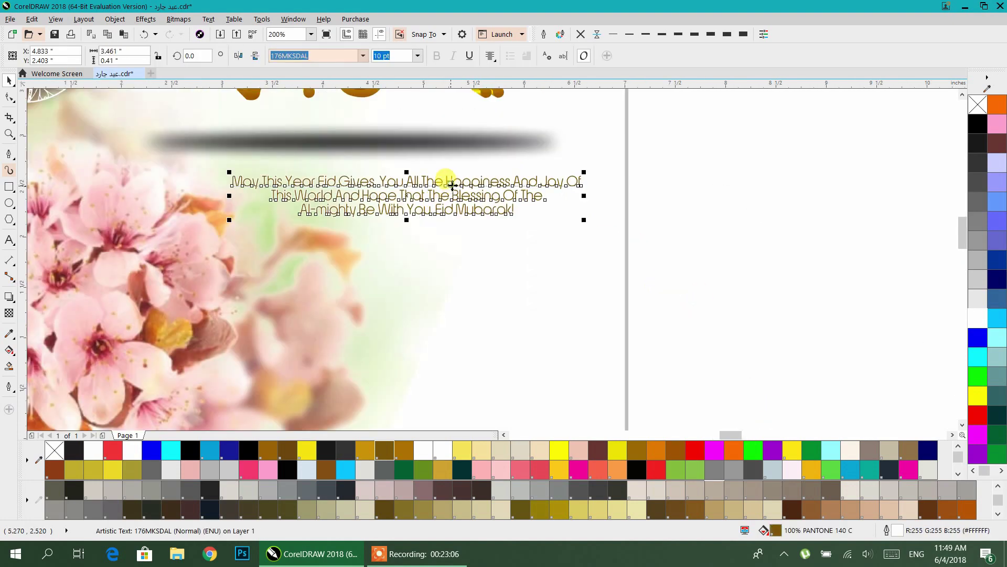
click(366, 60)
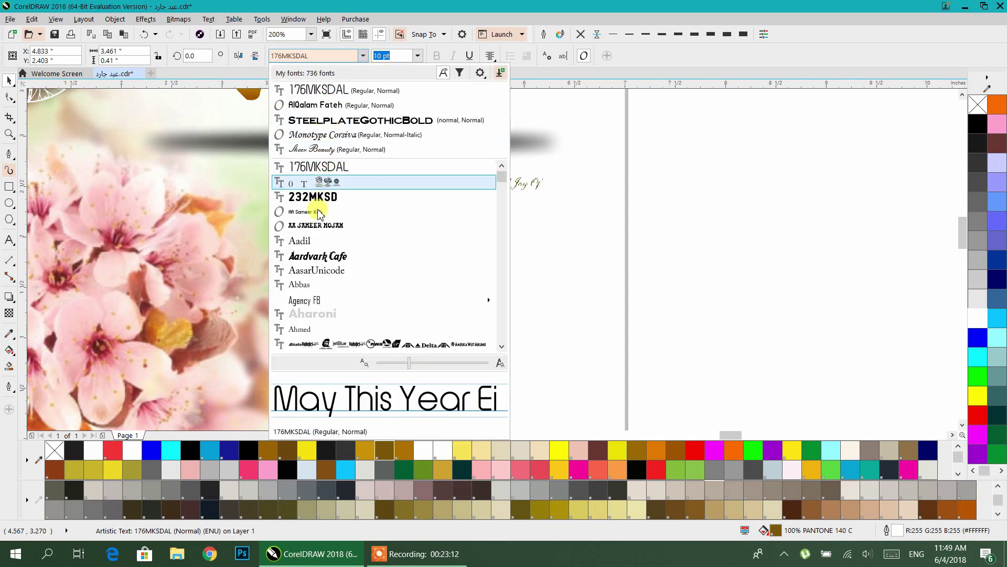
click(315, 257)
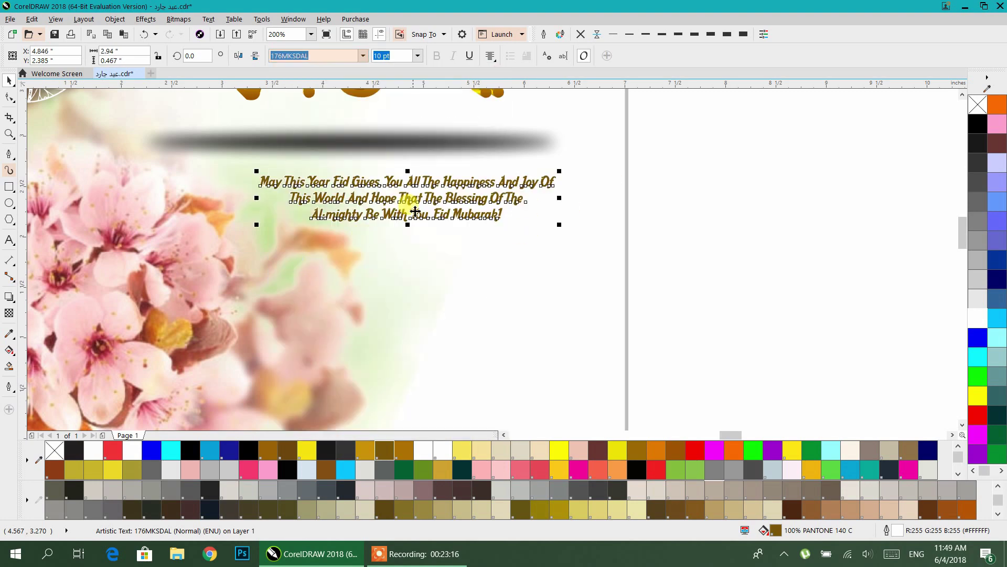
drag(256, 227, 164, 294)
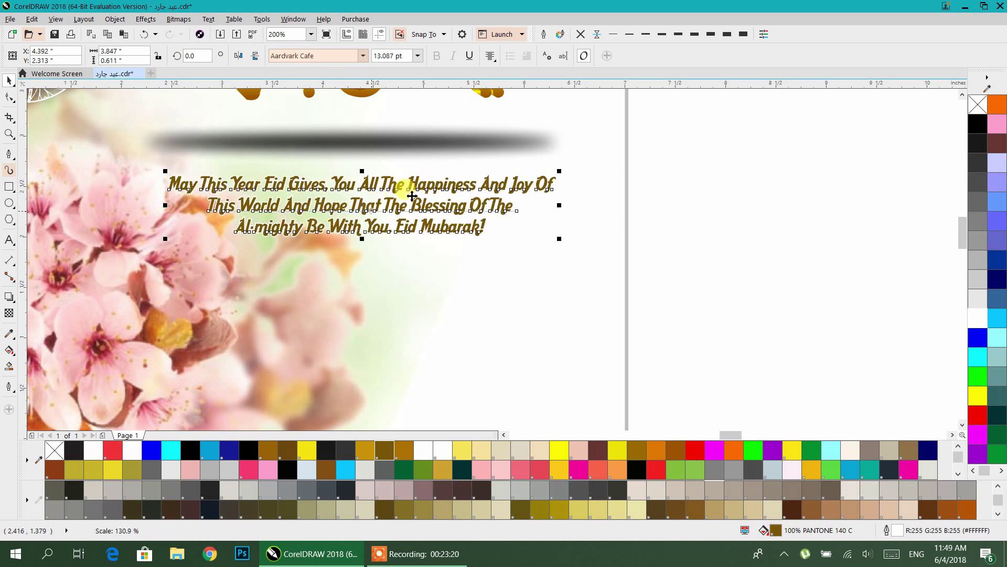
Step: Move the greeting verse slightly up and to the right, beneath the gold calligraphy
drag(411, 180, 427, 169)
click(730, 201)
scroll(697, 164, down, 2)
scroll(682, 187, down, 1)
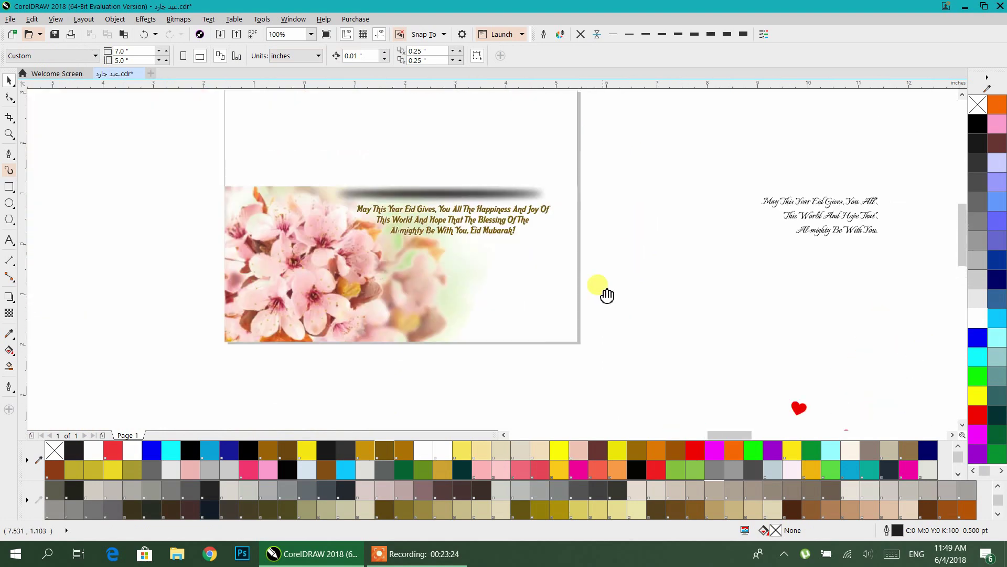
Step: Draw a rectangle about 1.51 by 1.72 inches below the verse and round its corners to about 0.083 inches
click(12, 189)
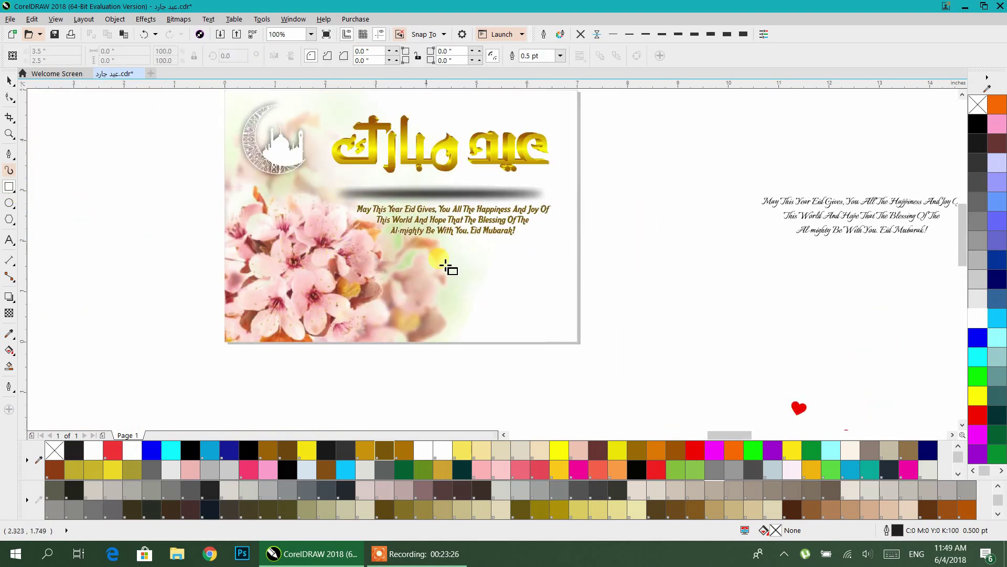
drag(471, 244, 547, 332)
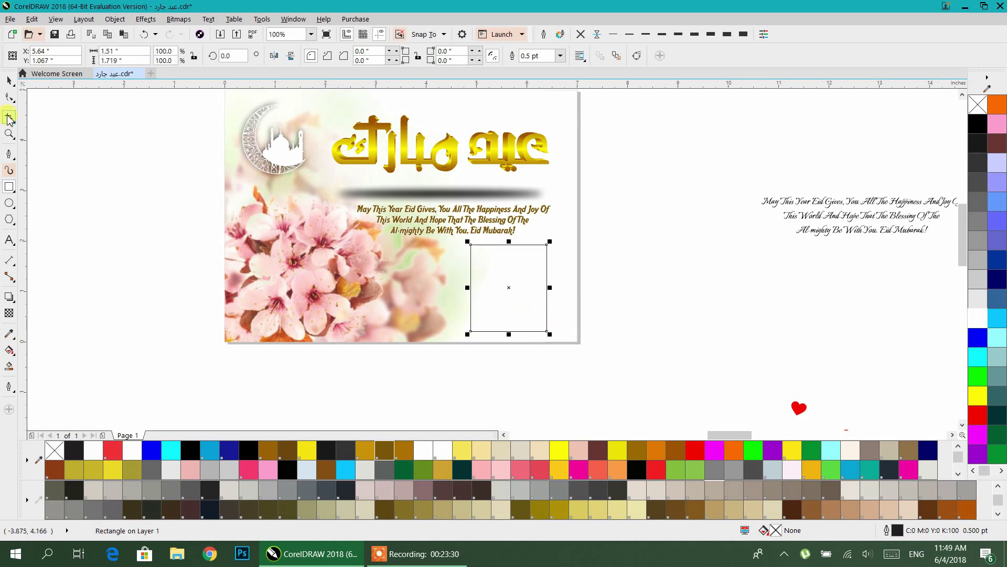
click(11, 99)
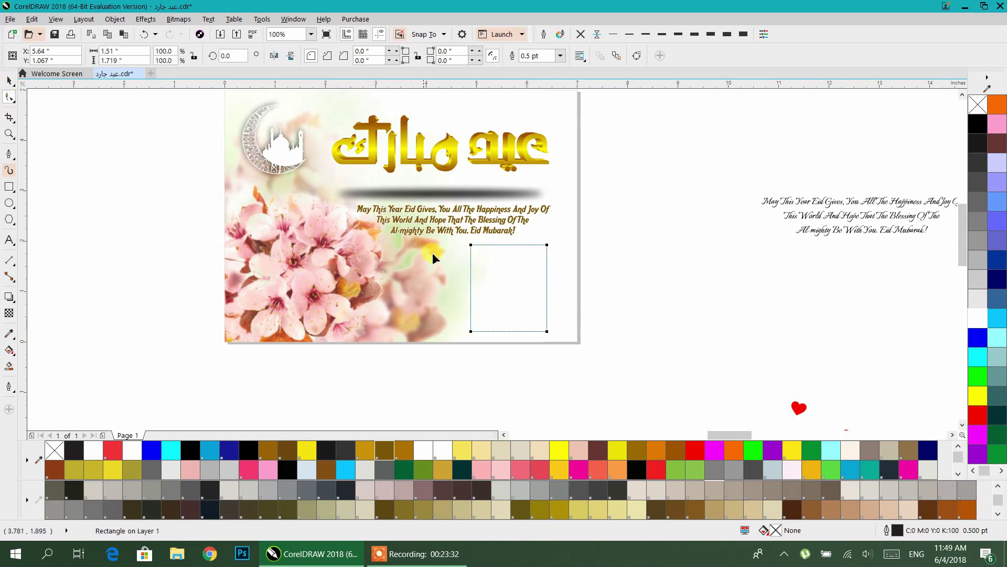
scroll(501, 268, up, 2)
drag(442, 225, 450, 225)
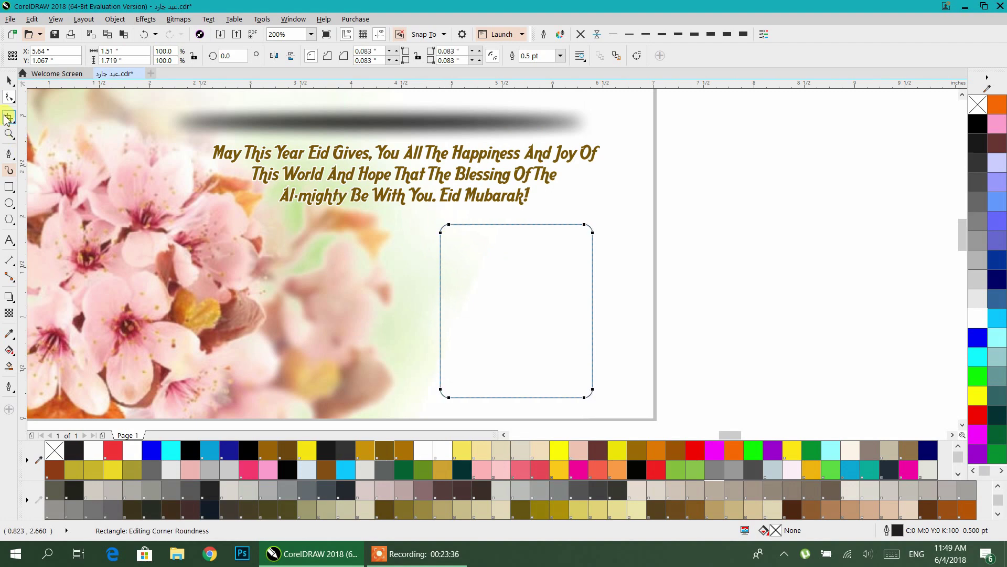
Step: Fill the rounded rectangle below the verse with white
click(7, 80)
click(9, 297)
drag(446, 309, 590, 357)
click(976, 319)
Step: Try a drop shadow on the white rounded rectangle, cast toward its lower-right corner, and clear it
drag(592, 310, 598, 370)
scroll(567, 314, down, 1)
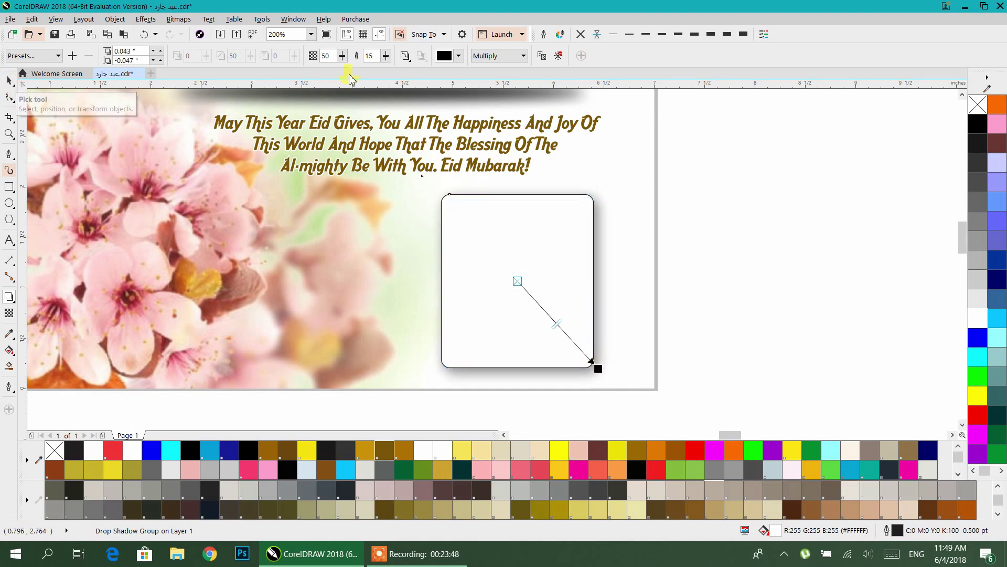
click(557, 55)
click(9, 80)
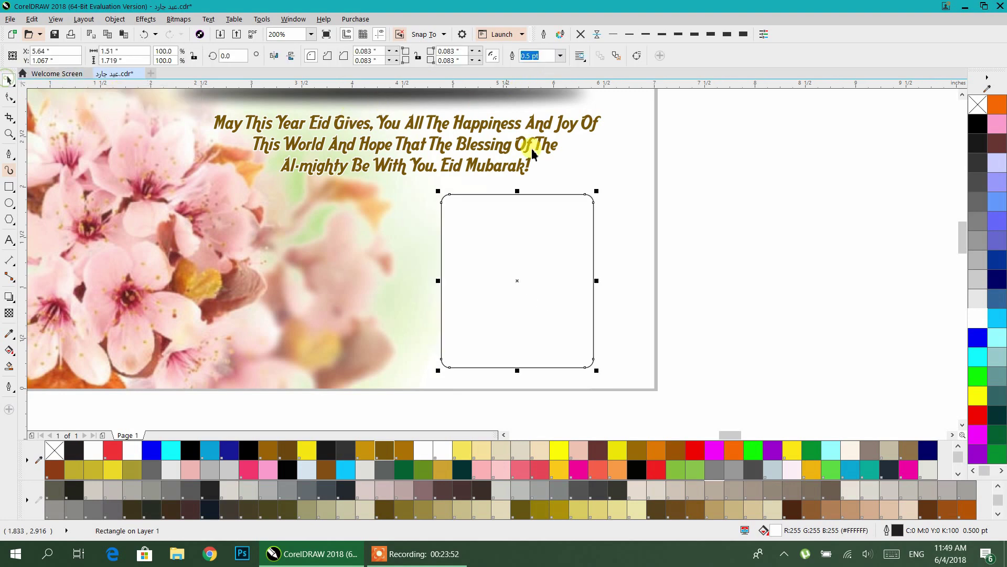
Step: Import the yellow lily photo beautiful_flowers_hd_picture at about 1.69 by 2.46 inches and place it beside the card
right_click(719, 187)
click(736, 236)
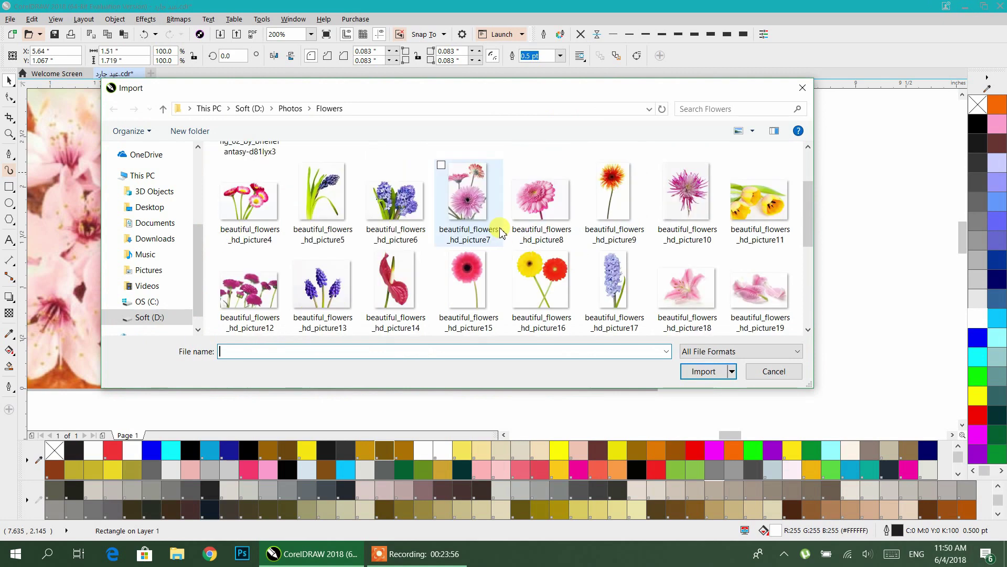
scroll(501, 233, down, 3)
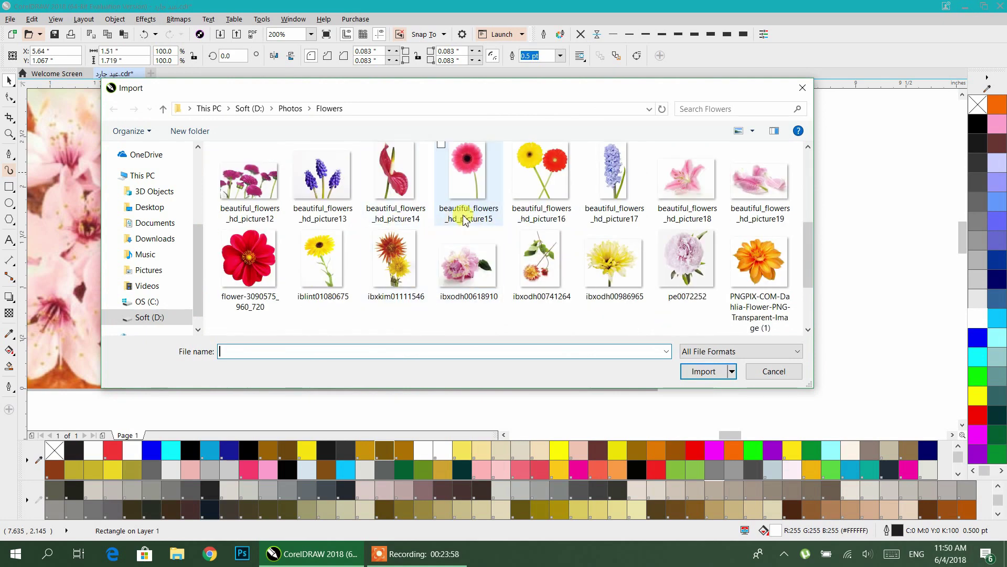
click(395, 179)
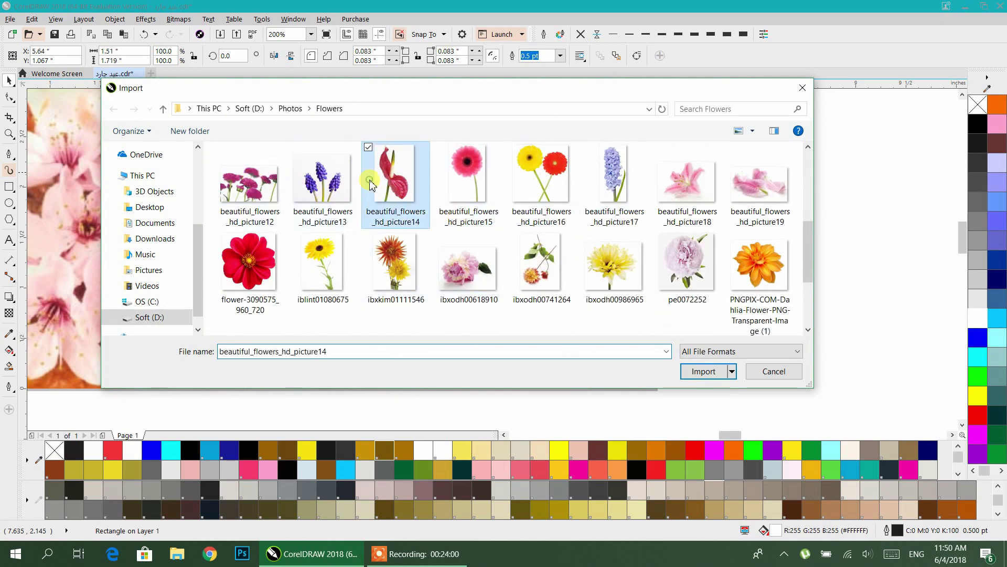
scroll(512, 249, up, 3)
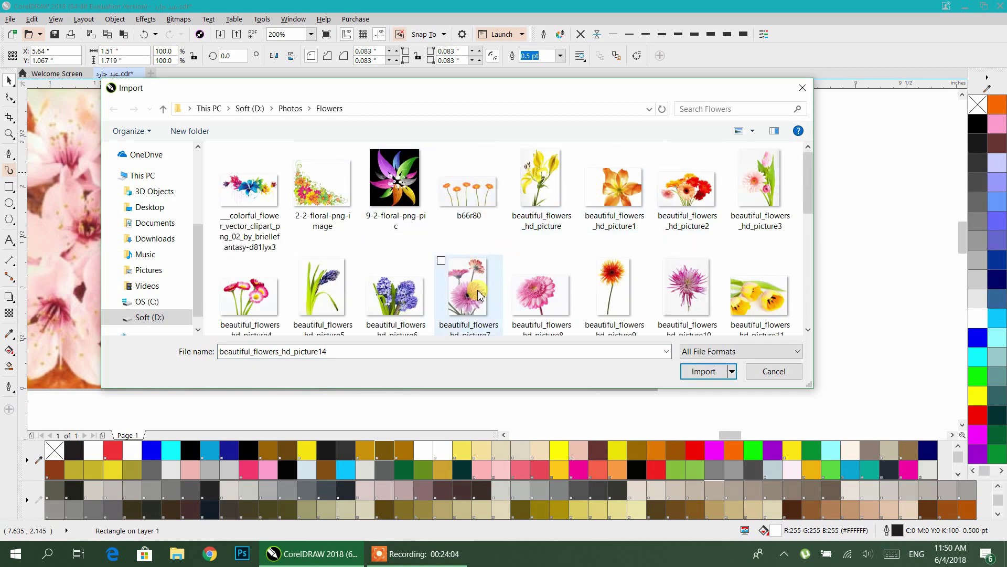
click(541, 181)
click(704, 371)
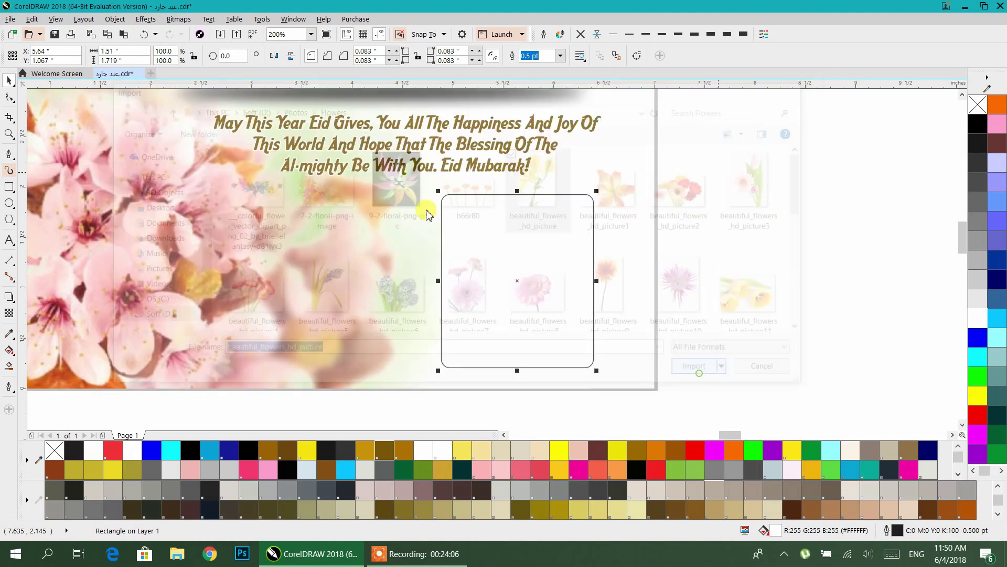
drag(431, 186, 646, 364)
drag(555, 261, 728, 242)
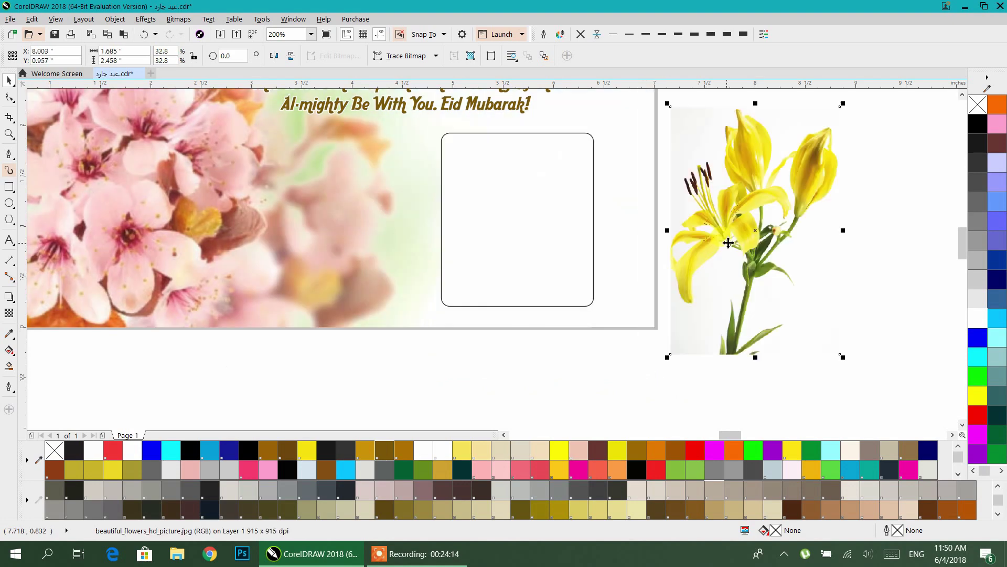
Step: PowerClip the lily photo inside the rounded rectangle, then shrink and reposition it within the frame
right_click(742, 191)
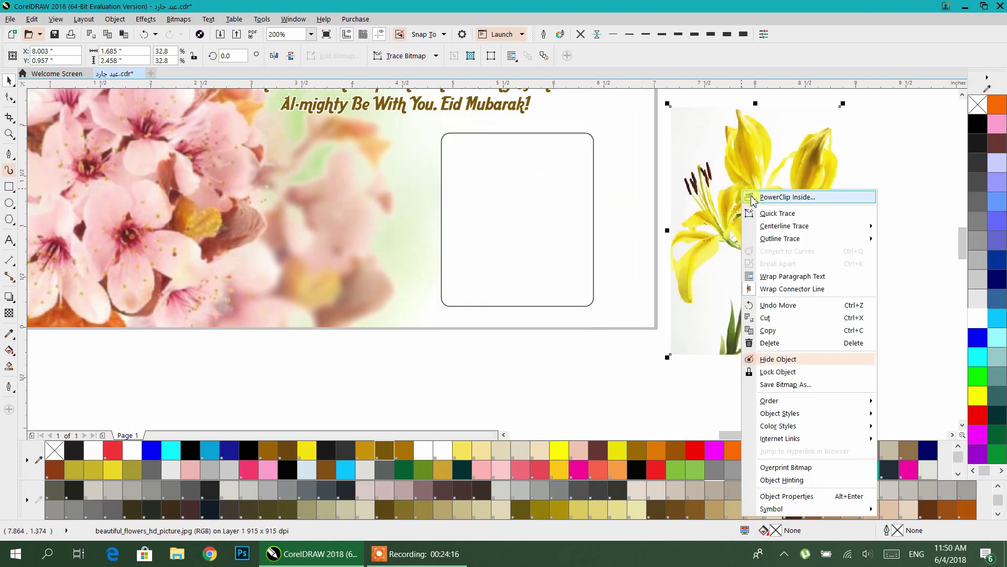
click(752, 198)
click(540, 202)
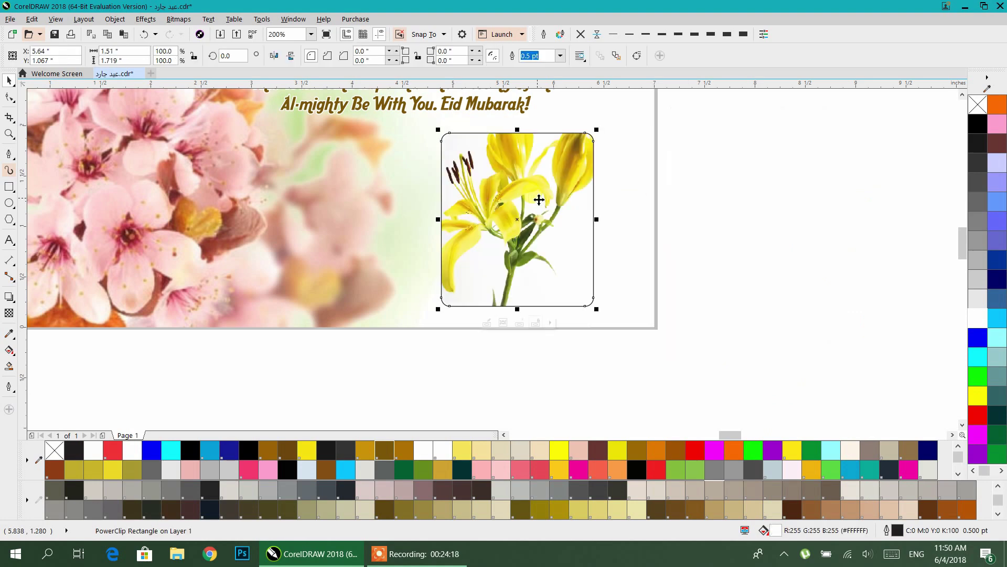
double_click(537, 200)
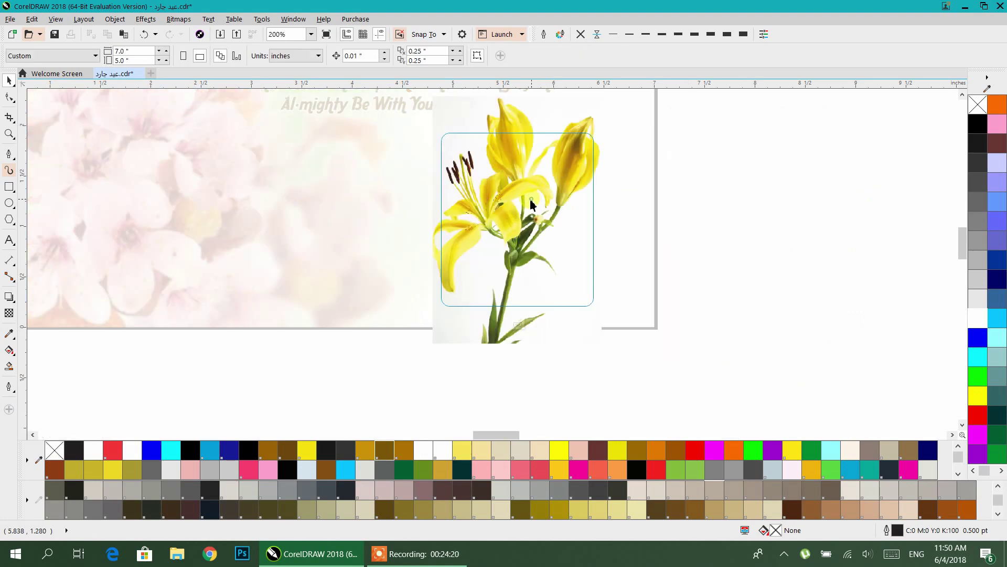
drag(606, 350, 600, 343)
mouse_move(535, 288)
mouse_down()
mouse_move(526, 273)
mouse_move(528, 288)
mouse_up()
click(745, 204)
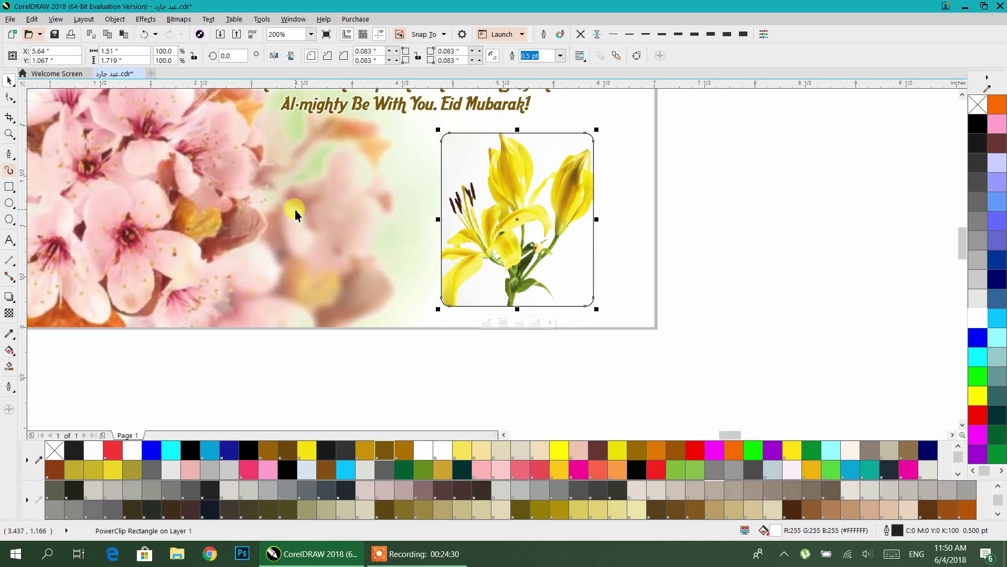
Step: Add a drop shadow toward the lower right of the lily frame and set its outline to 4 pt
drag(517, 220, 599, 309)
click(6, 83)
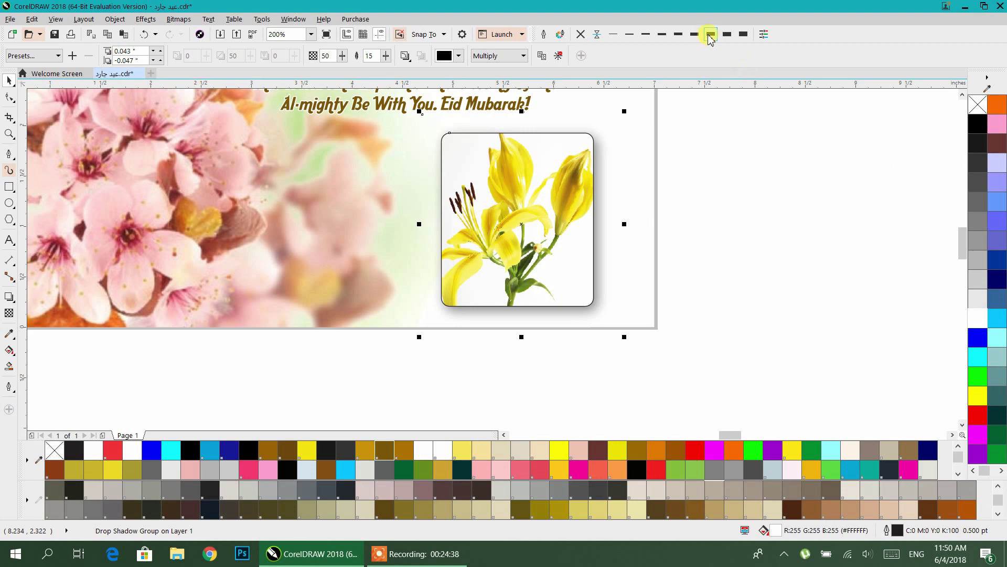
click(711, 38)
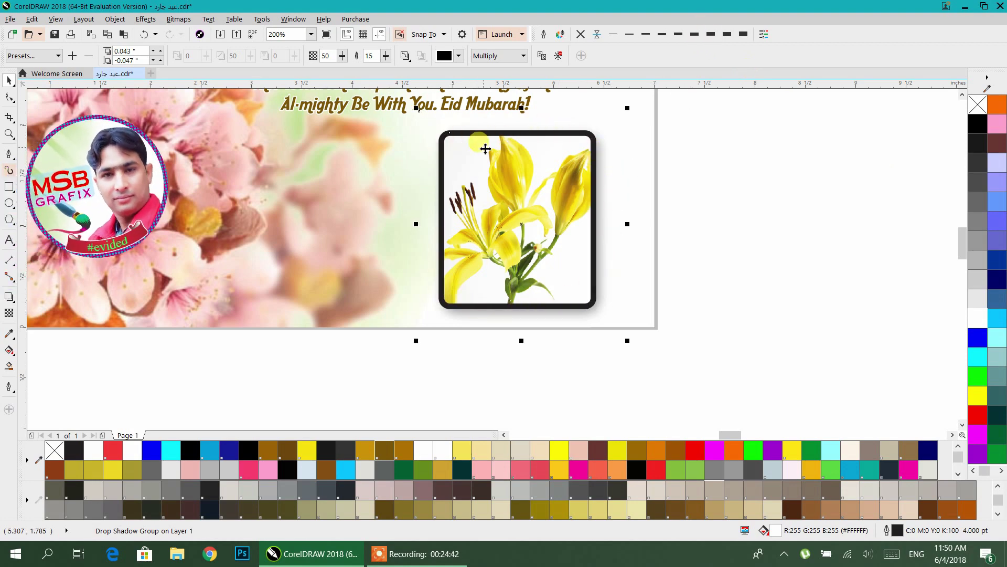
Step: Colour the lily frame's outline 10% Black (#E6E6E6) after trying yellow and PANTONE 7506 C
right_click(562, 453)
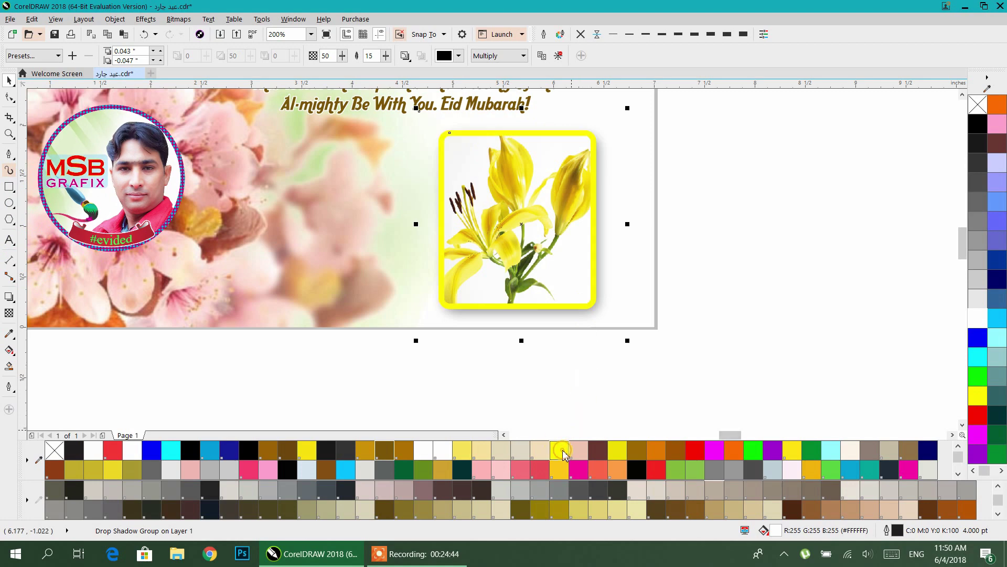
right_click(541, 451)
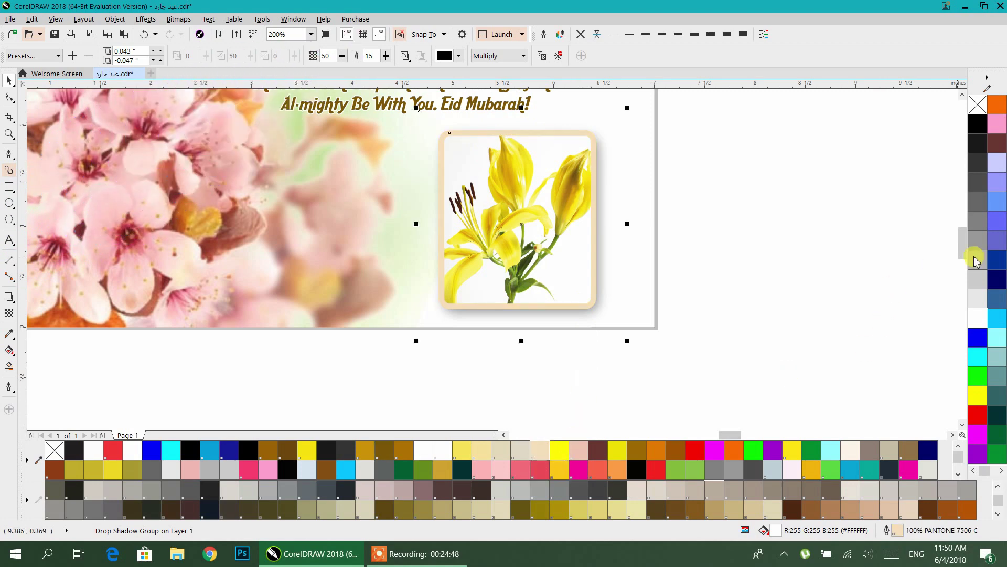
right_click(974, 299)
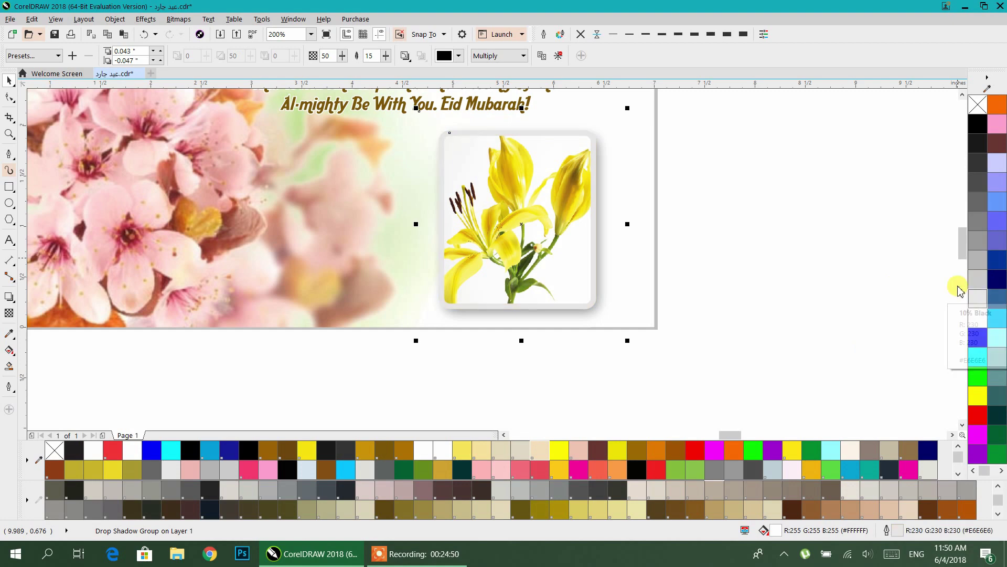
click(791, 226)
scroll(646, 220, down, 2)
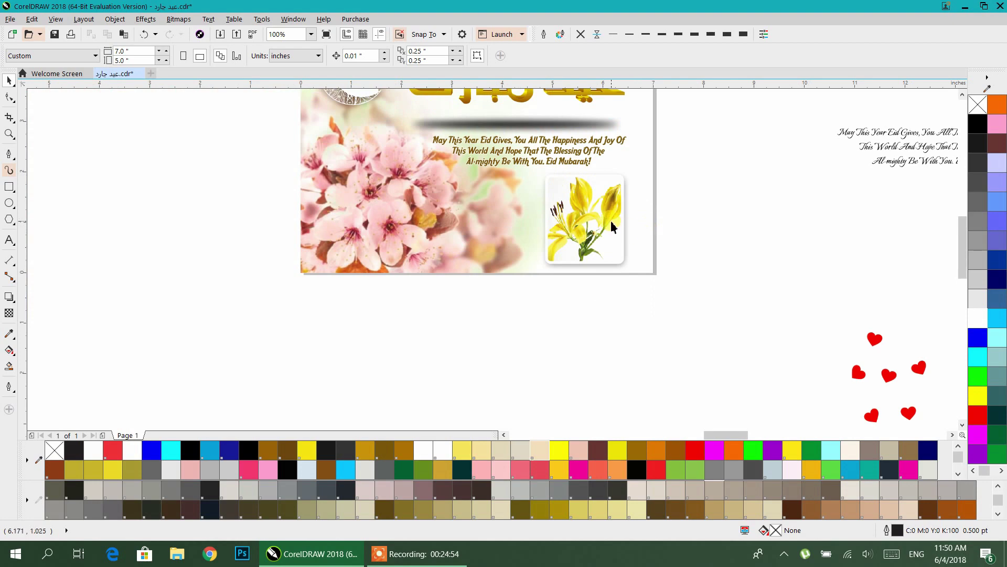
scroll(619, 231, down, 2)
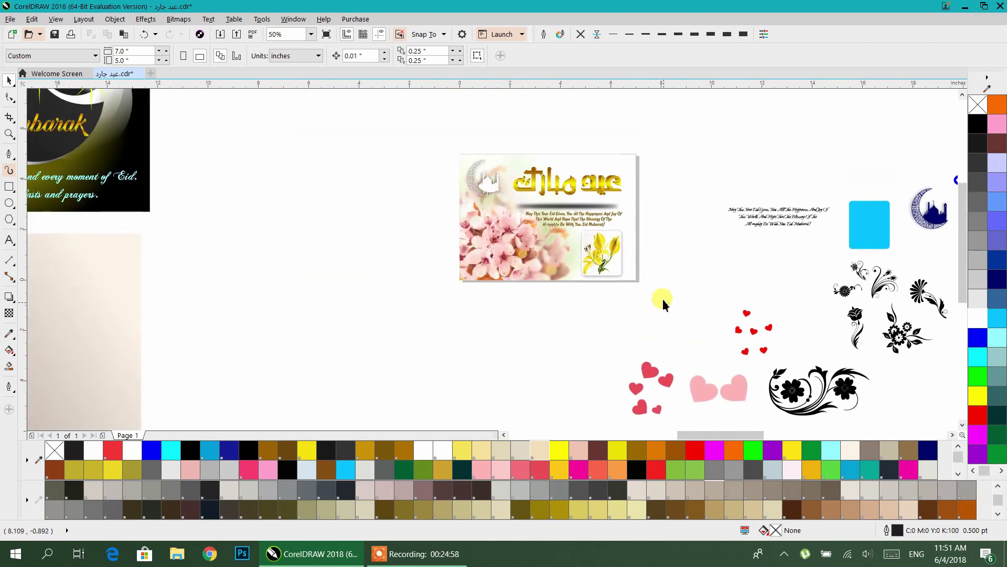
Step: Move the blurred shadow strip under the gold calligraphy to about X 4.34, Y 3.11 inches
click(598, 186)
click(678, 187)
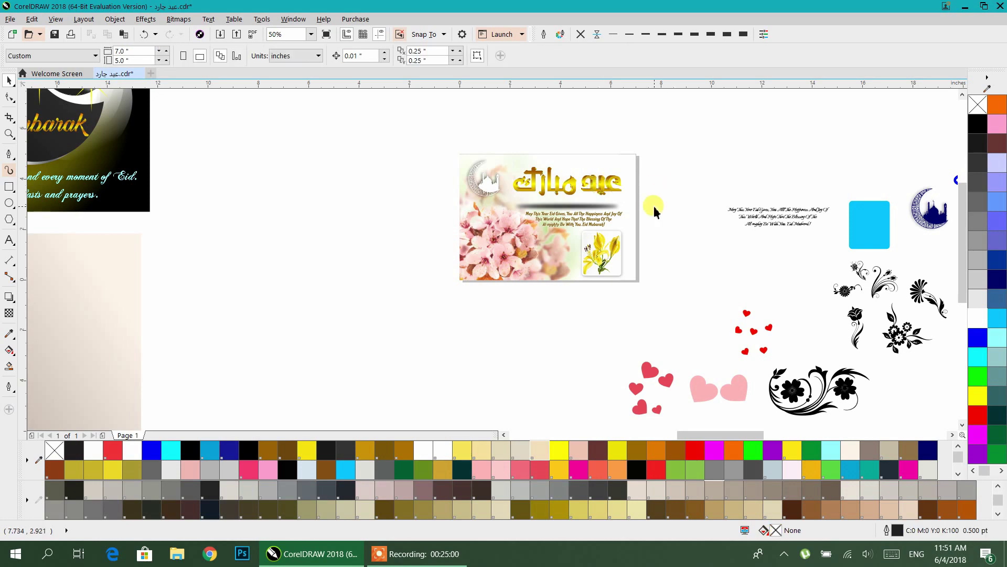
scroll(596, 203, up, 2)
drag(566, 213, 572, 209)
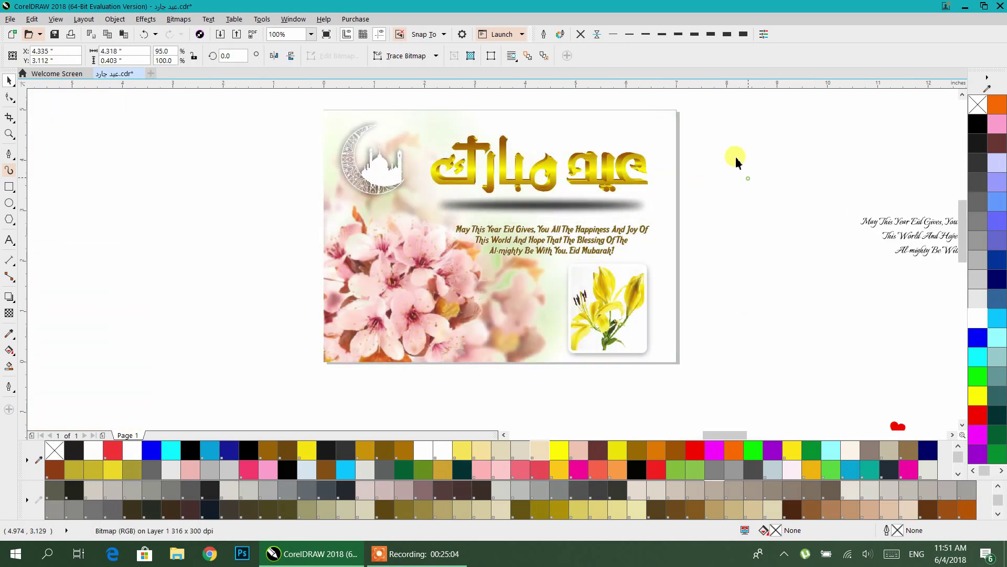
click(748, 179)
Step: Select all objects of the finished blossom card and move them off the page, below the grid of finished cards
scroll(724, 216, down, 4)
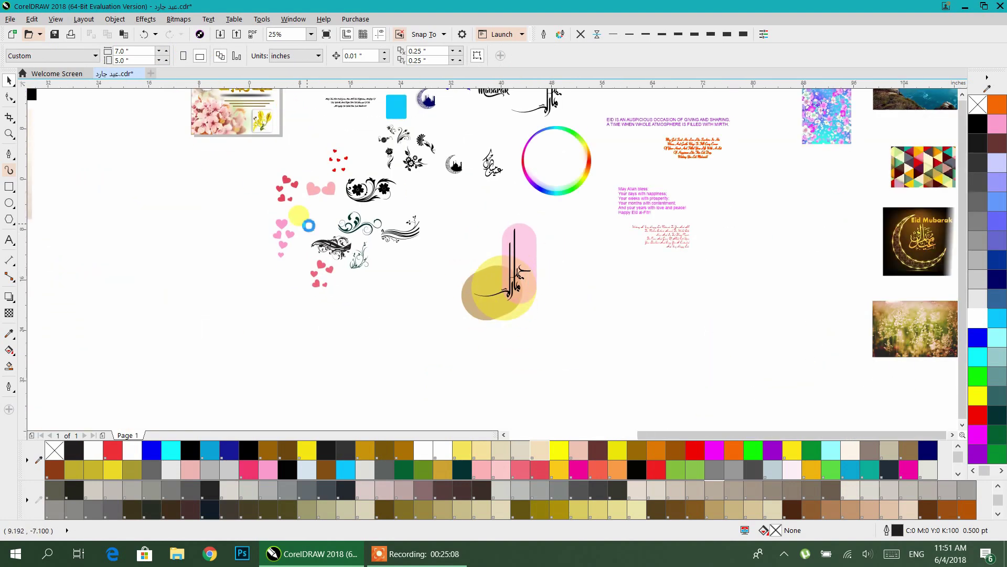
key(F4)
drag(523, 229, 176, 286)
drag(243, 279, 529, 275)
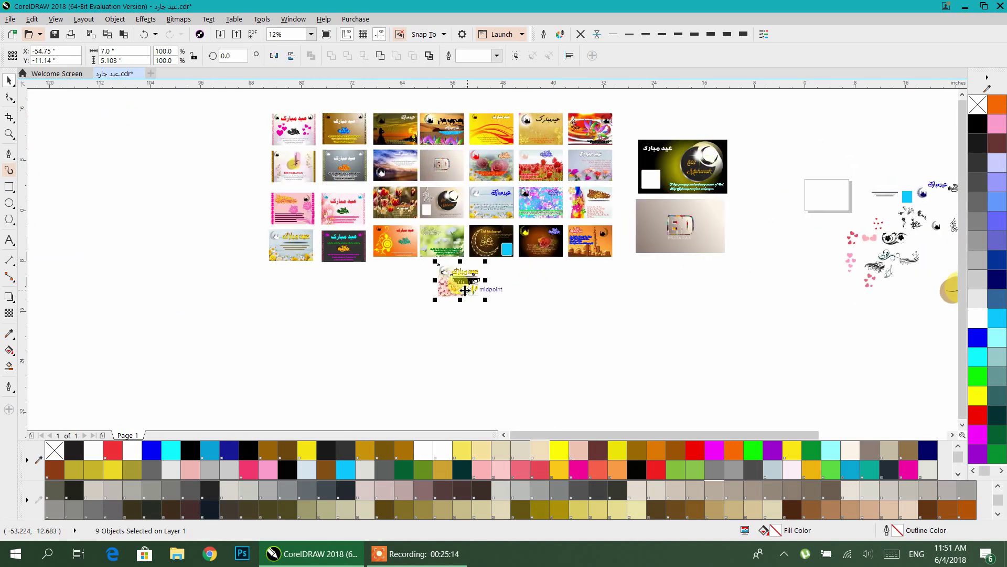
click(563, 296)
Step: Look over the spare ornaments, verses and photos around the page and the finished card designs
drag(802, 308, 561, 318)
click(363, 224)
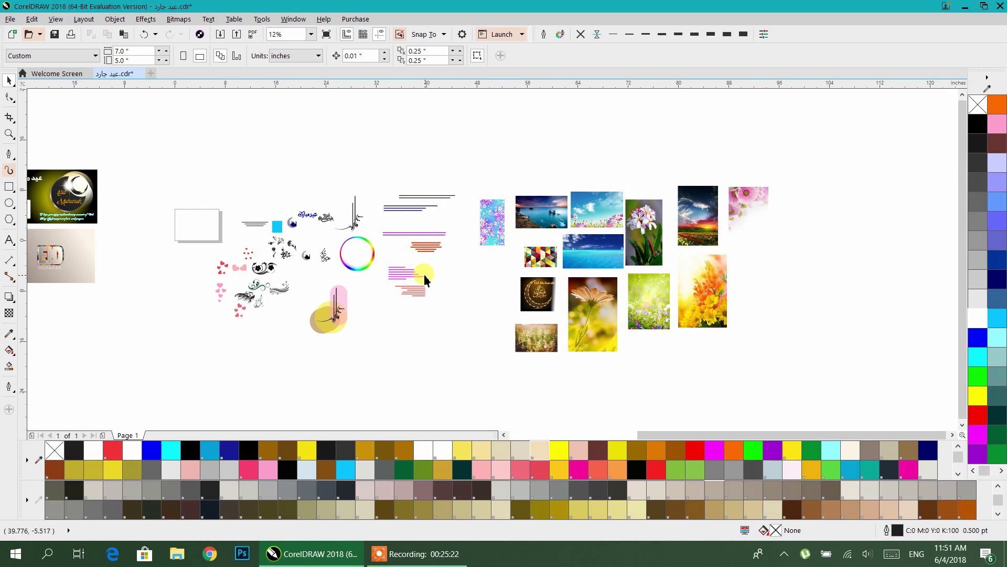
drag(281, 266, 533, 270)
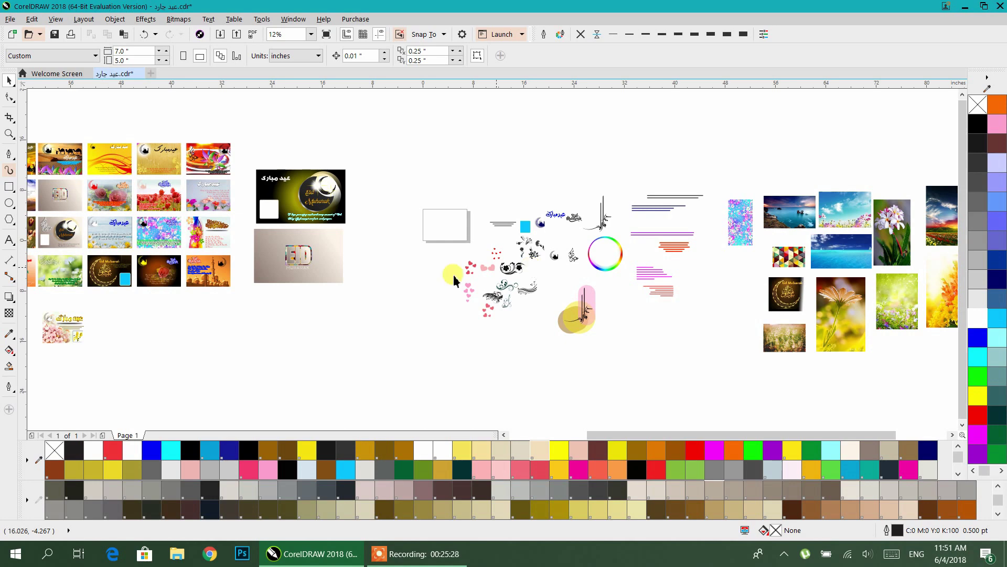
drag(399, 266, 483, 252)
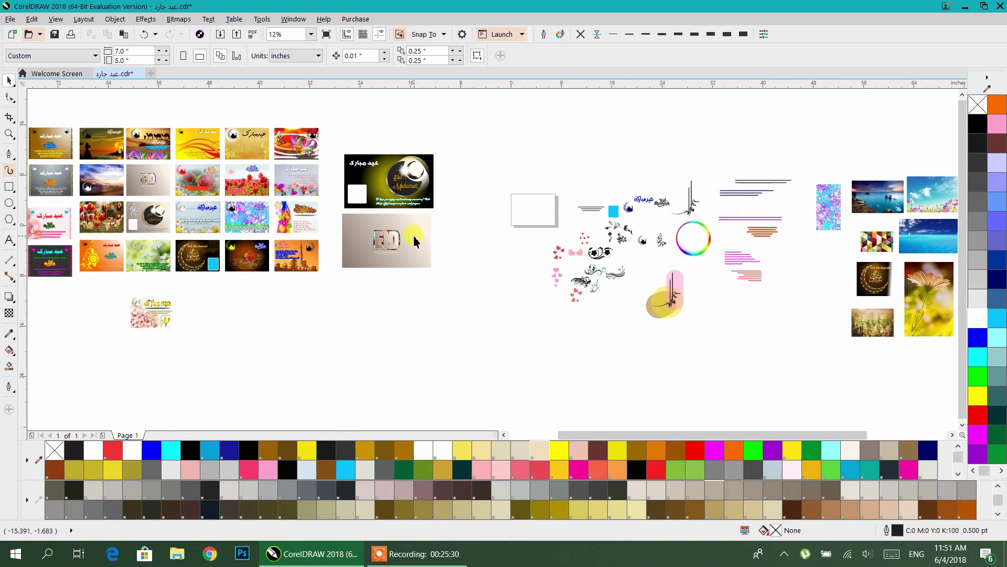
drag(433, 278, 441, 286)
click(441, 285)
scroll(349, 181, up, 4)
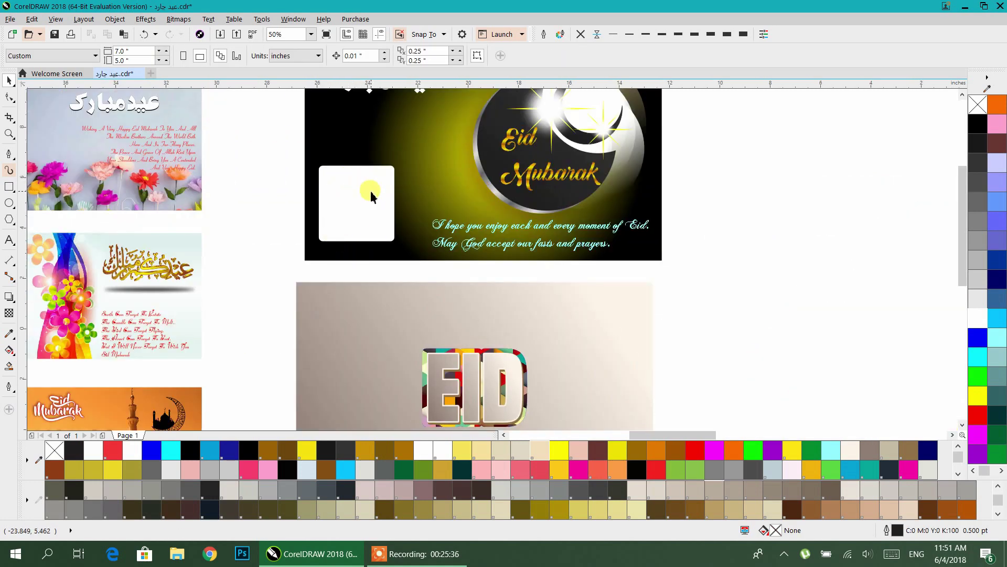
scroll(346, 335, down, 3)
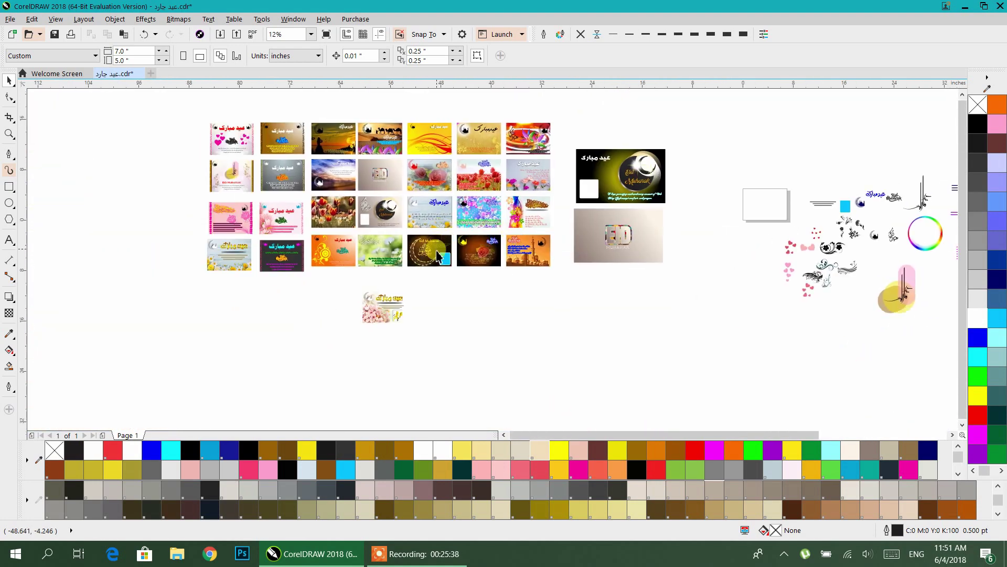
scroll(452, 267, up, 2)
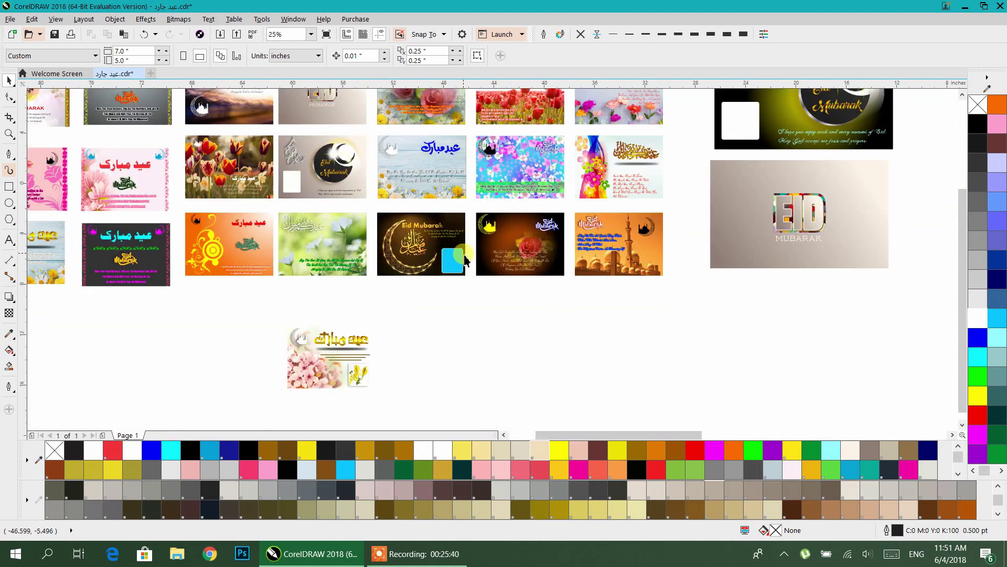
drag(293, 188, 285, 266)
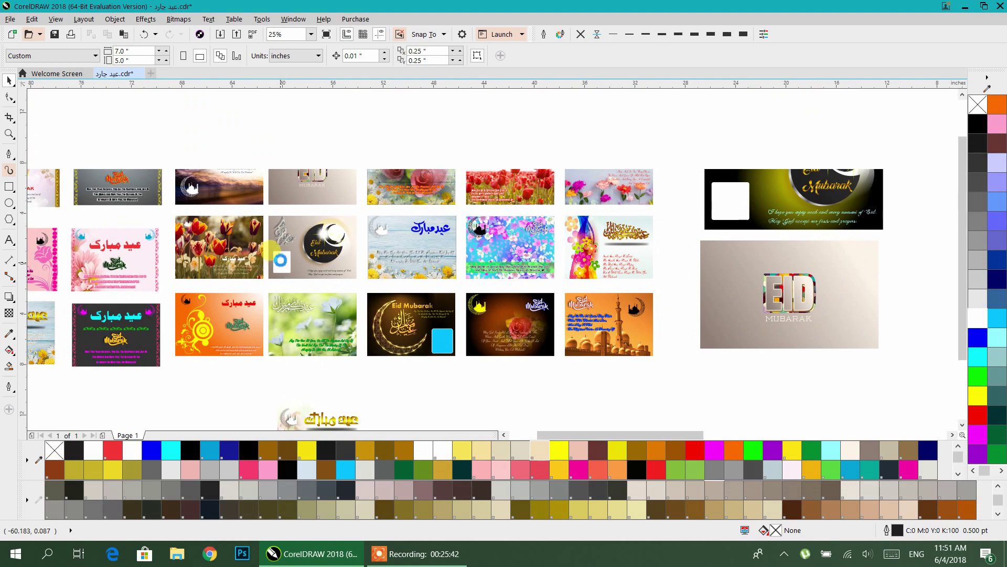
Step: Look over the grid of finished Eid card designs and the spare items around the page
scroll(283, 257, up, 2)
scroll(442, 194, down, 2)
drag(441, 193, 390, 289)
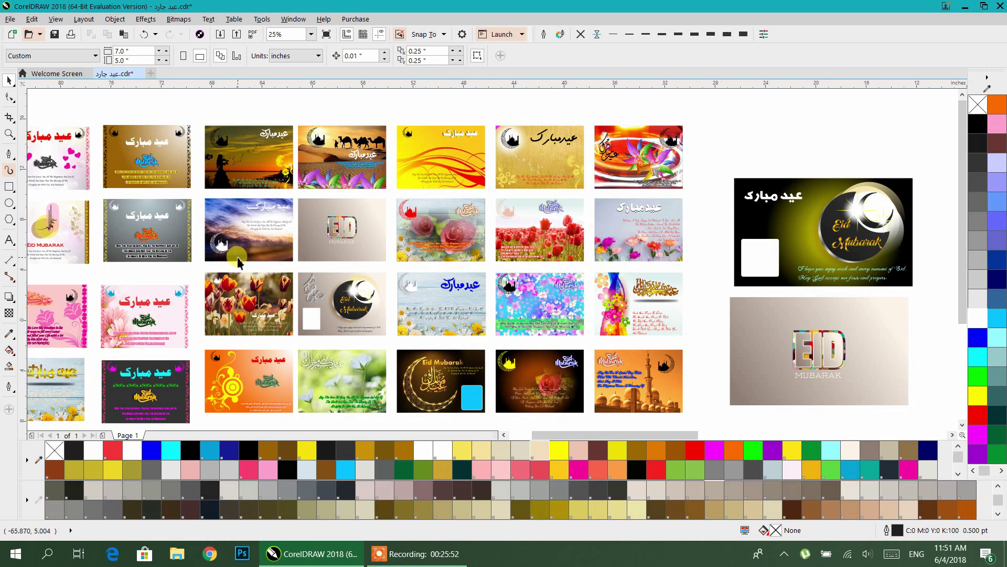
drag(250, 253, 273, 224)
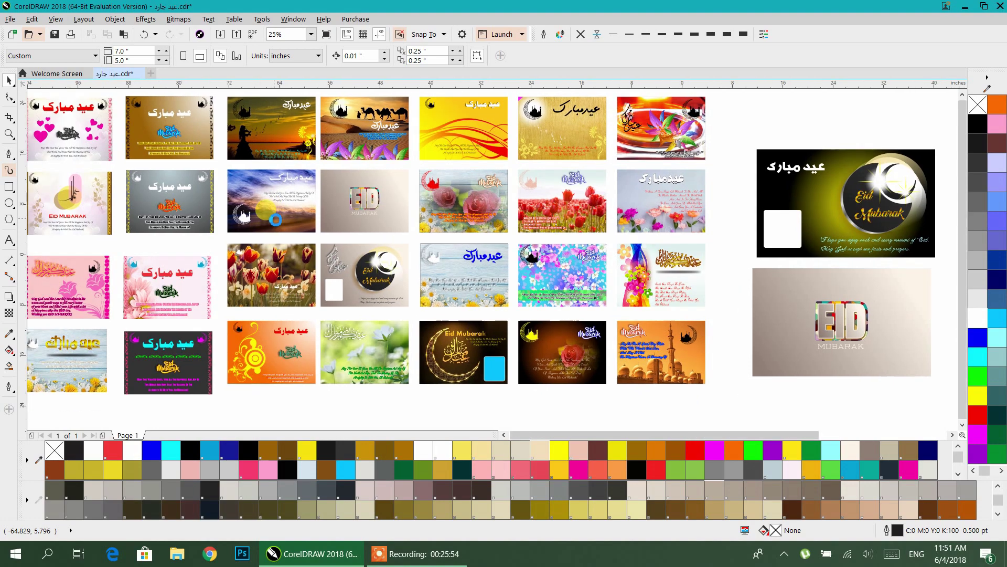
scroll(273, 225, down, 2)
mouse_move(487, 242)
mouse_down()
mouse_move(366, 228)
mouse_move(358, 254)
mouse_up()
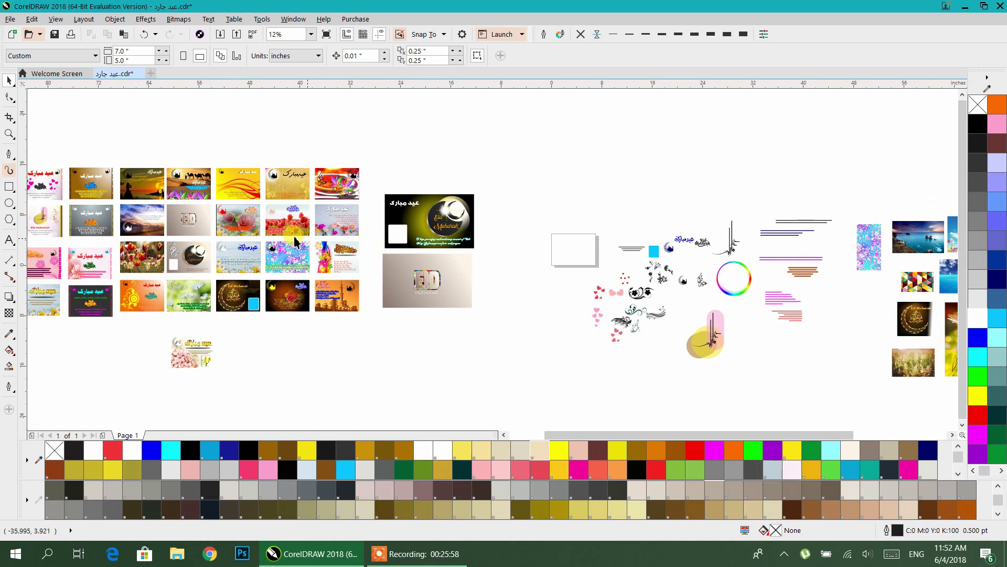
drag(291, 236, 298, 242)
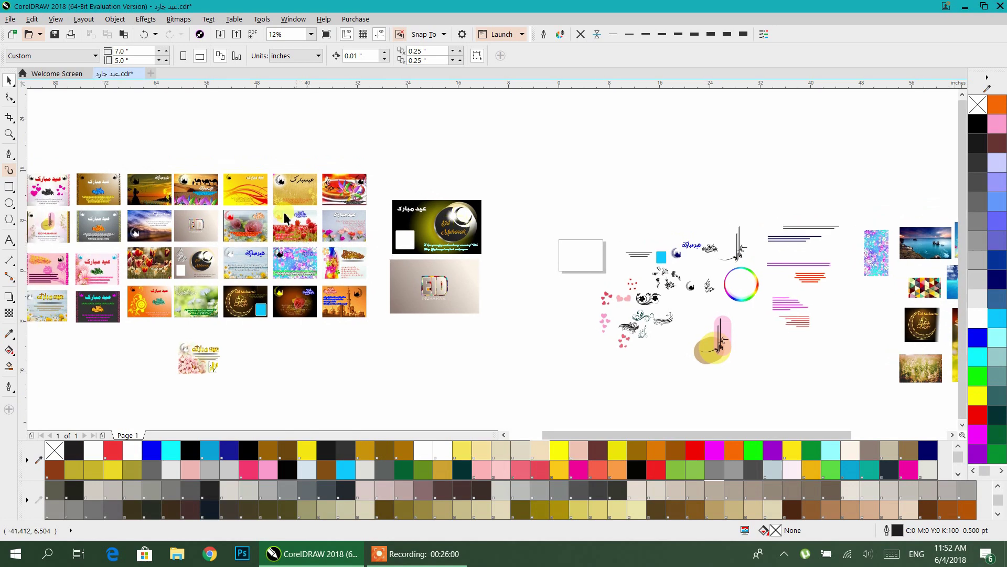
drag(257, 239, 321, 266)
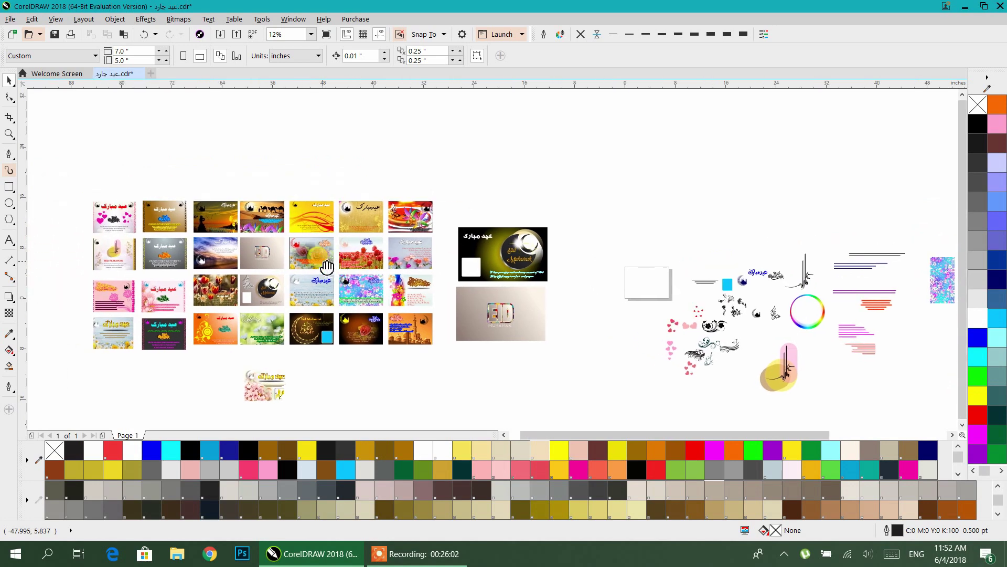
scroll(297, 223, up, 2)
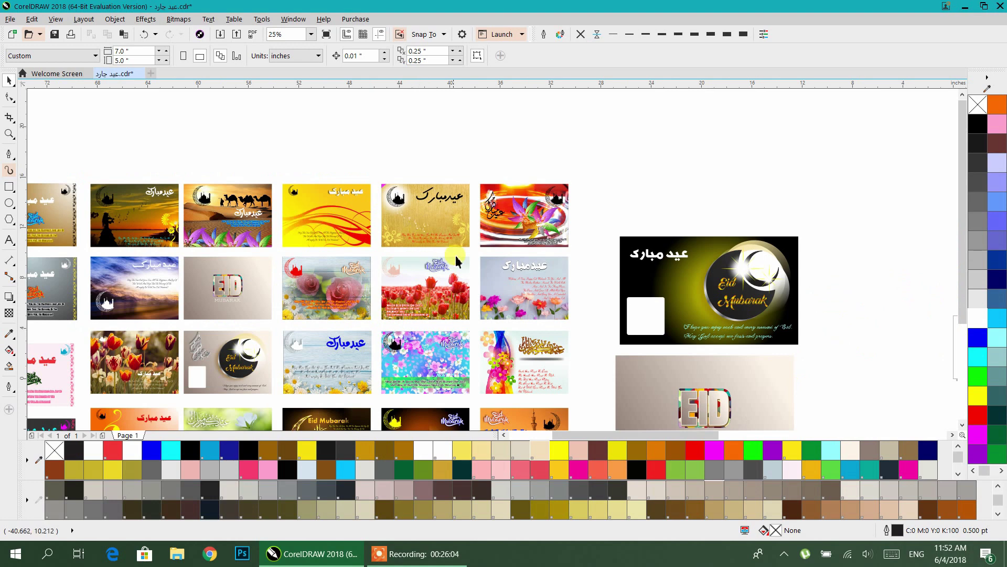
Step: Bring the gold wood-textured card with black calligraphy and crescent mosque to just above the page
drag(464, 246, 377, 175)
scroll(473, 288, down, 2)
drag(297, 250, 586, 275)
scroll(583, 271, up, 4)
key(Escape)
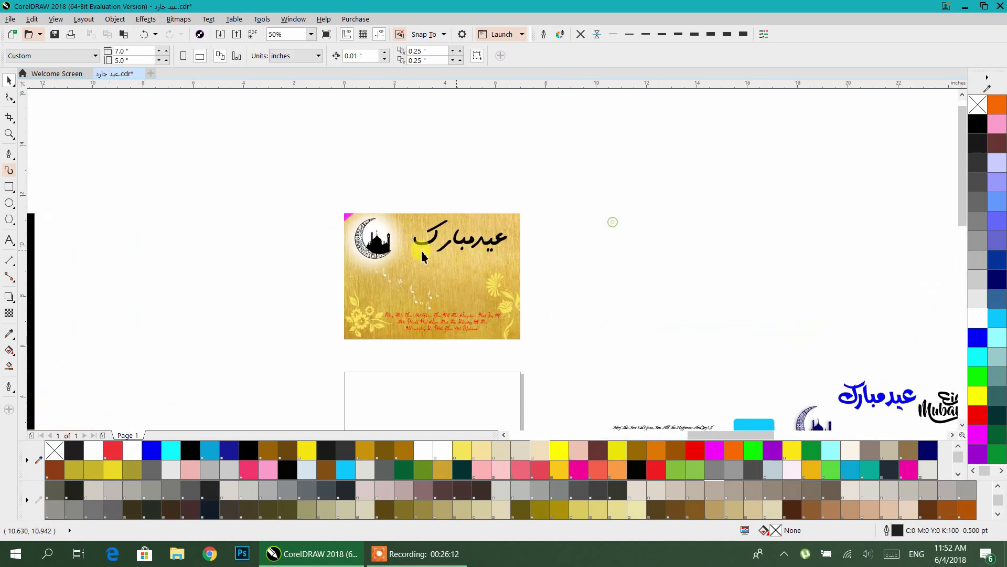
Step: Draw a rectangle about 9.08 by 3.5 inches overlapping the gold card's upper corner
click(6, 187)
drag(486, 139, 717, 228)
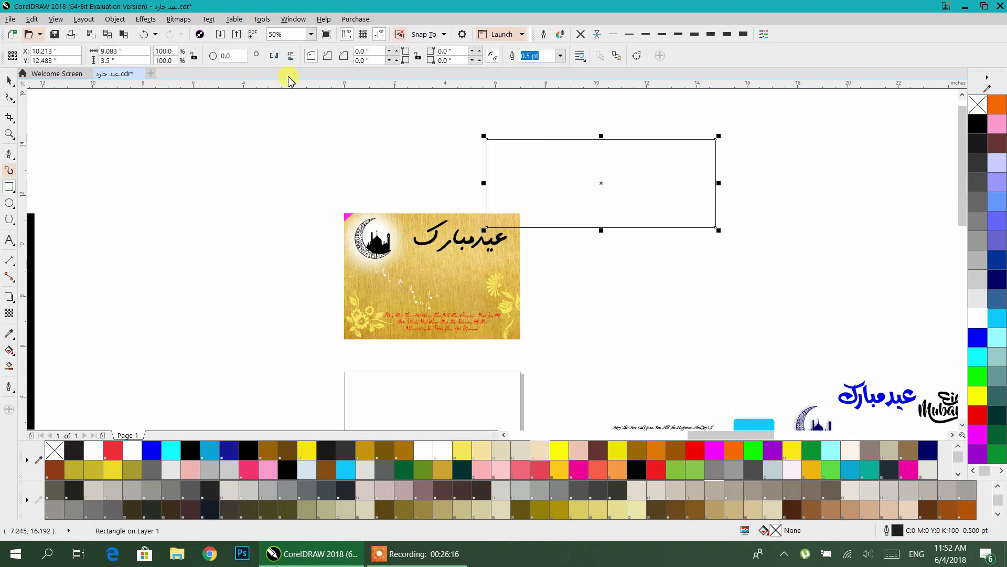
click(8, 81)
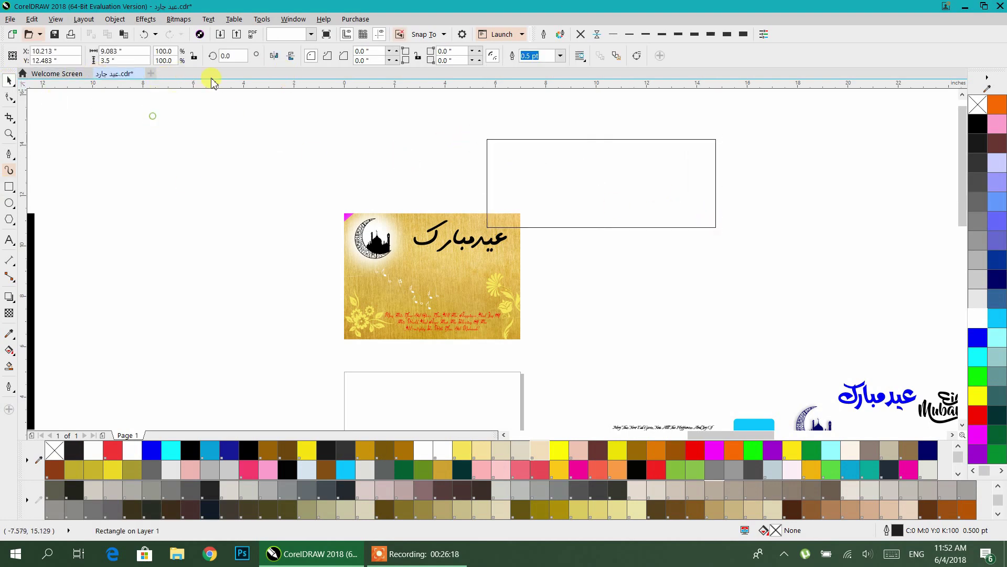
key(Escape)
Step: Change the document units to pixels and set the page size to 1920 by 1080 px
click(296, 56)
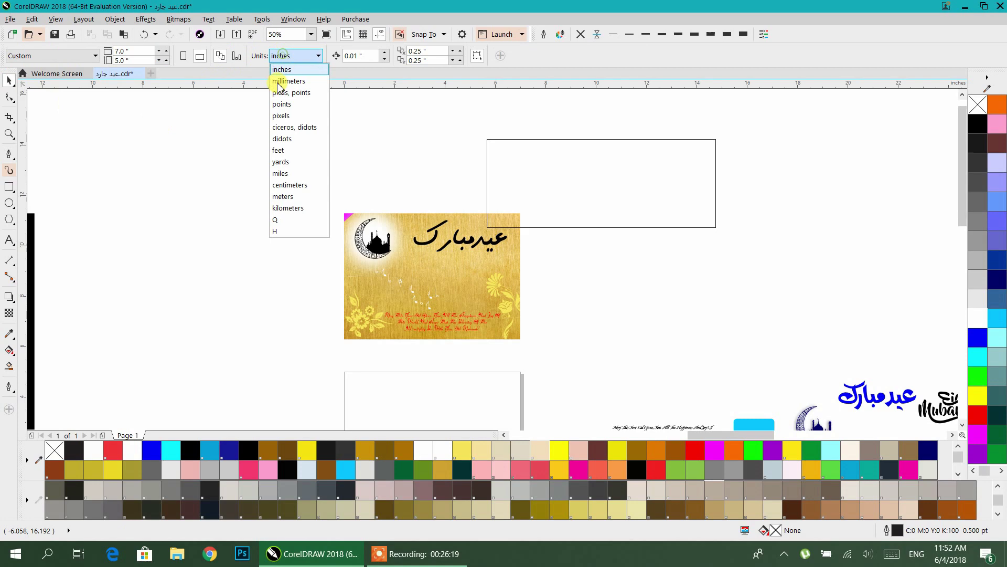
click(282, 115)
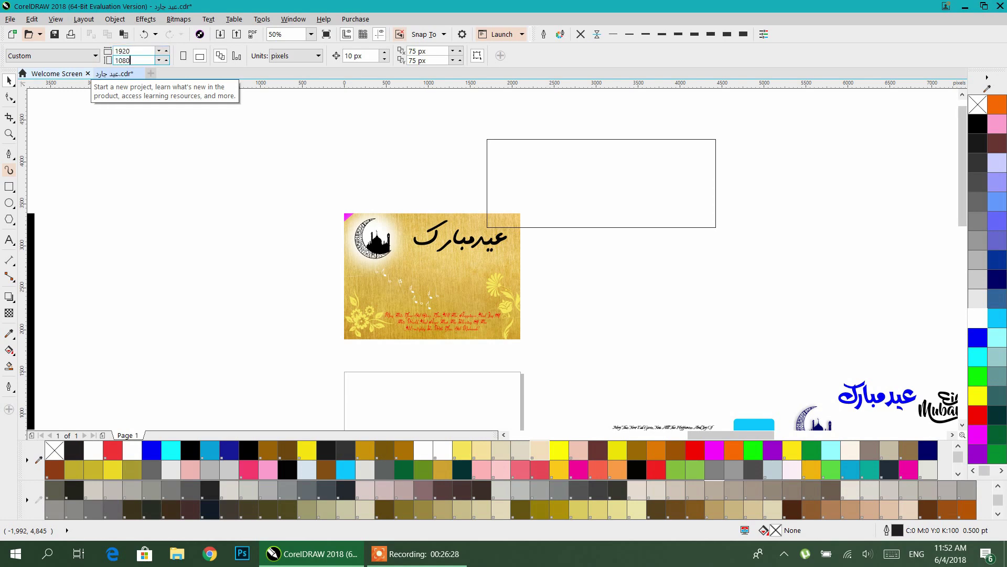
key(Return)
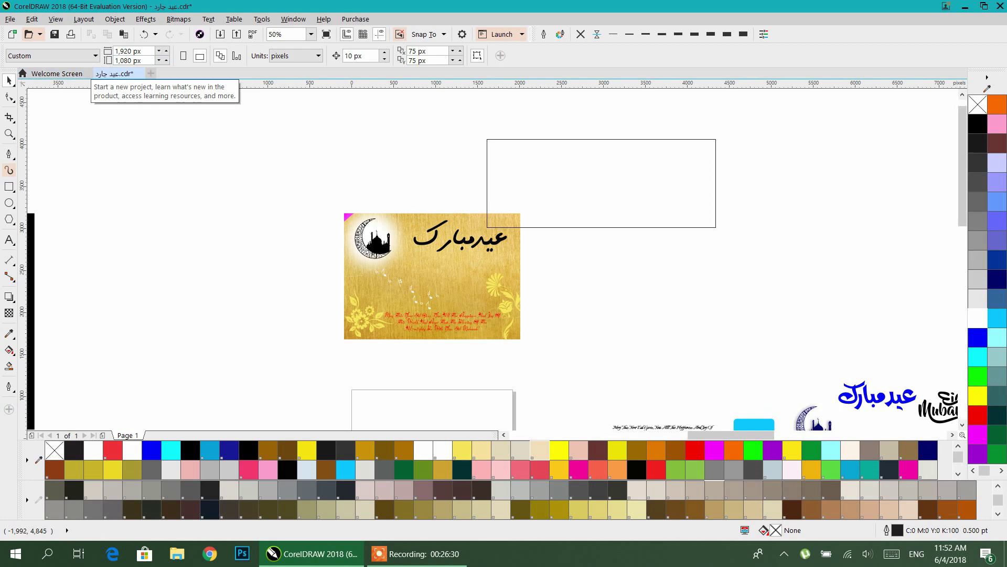
Step: Delete the stray rectangle overlapping the gold card
scroll(394, 197, down, 2)
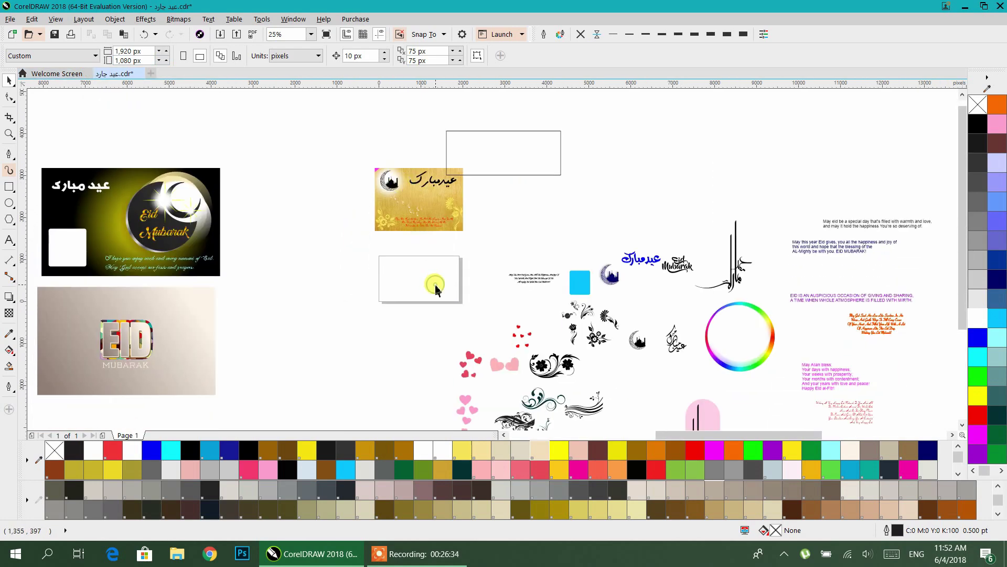
click(533, 132)
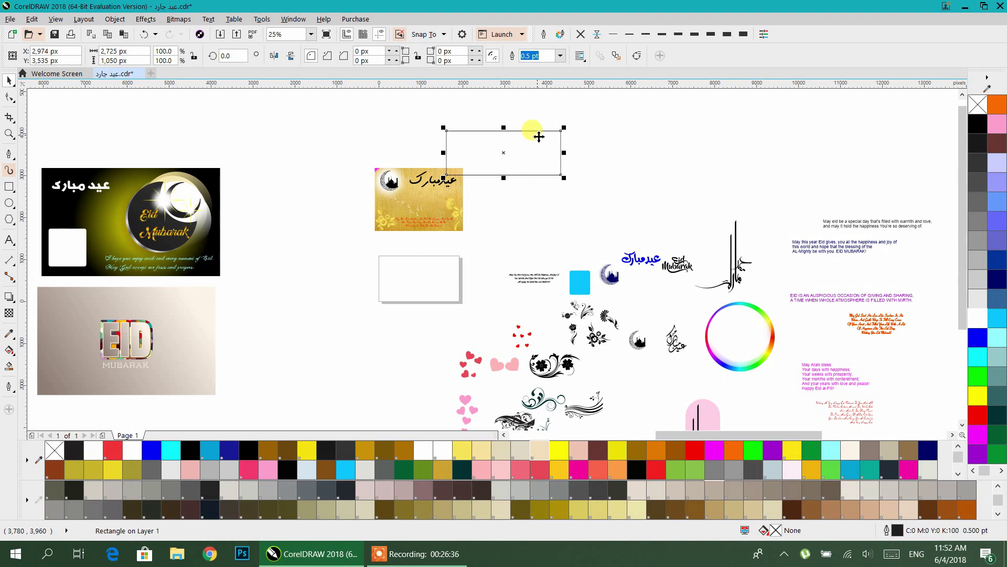
key(Delete)
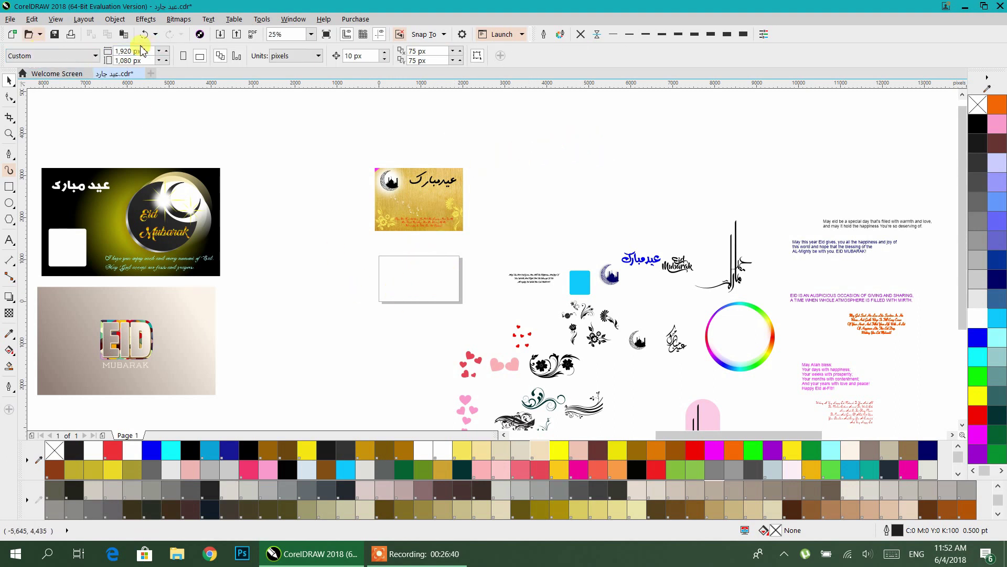
Step: Create a rectangle that exactly covers the 1,920 by 1,080 px page
double_click(9, 188)
click(8, 82)
scroll(354, 216, up, 2)
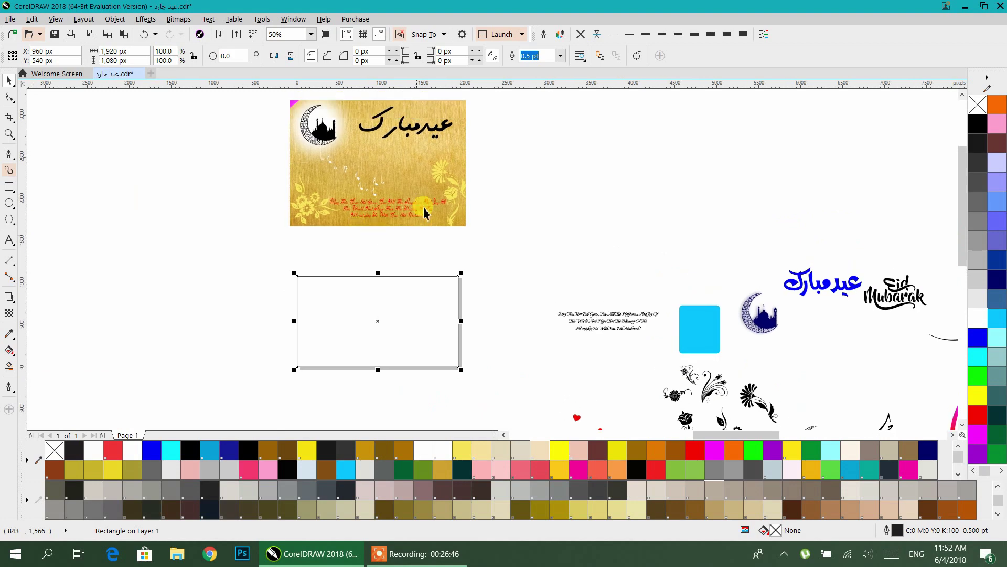
Step: PowerClip the grouped gold card inside the page-sized rectangle
click(446, 179)
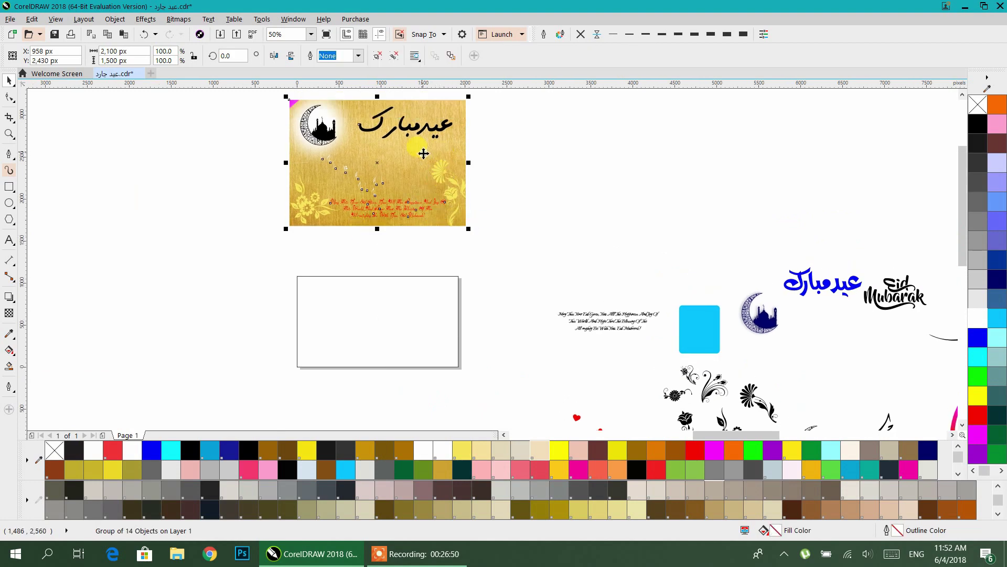
right_click(423, 153)
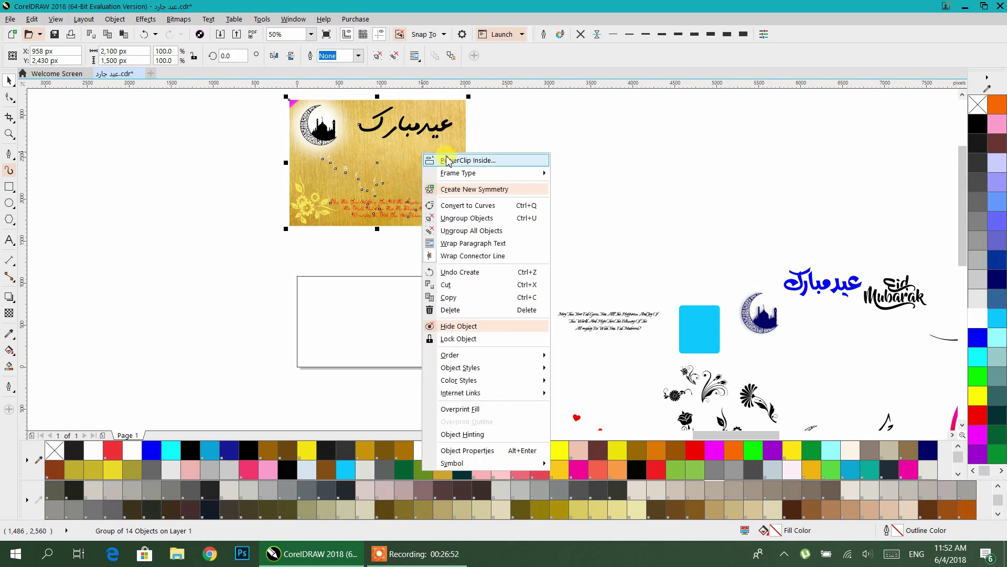
click(446, 160)
click(369, 294)
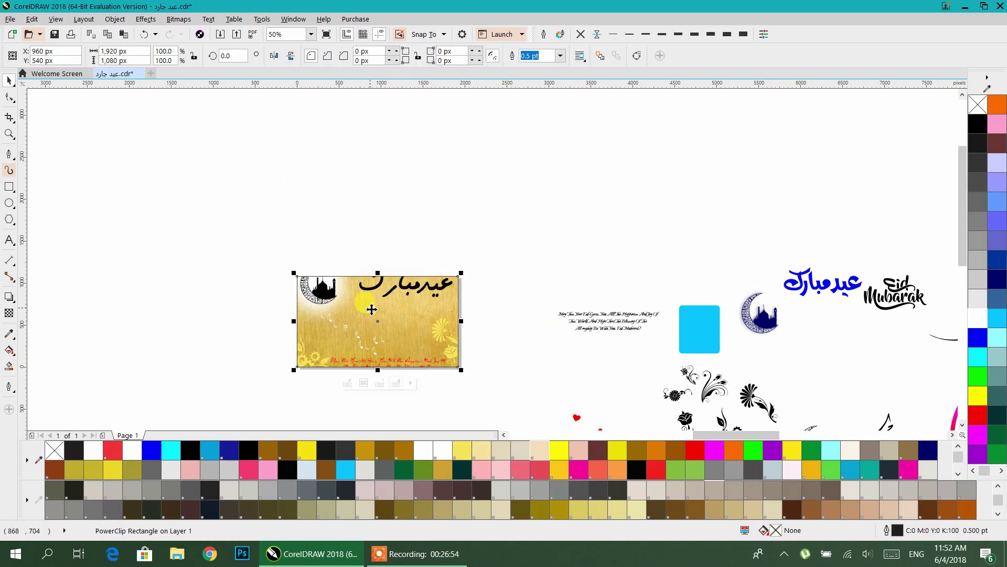
Step: Edit the PowerClip contents and scale the gold card group about its centre to about 1,959 by 1,399 px
double_click(334, 300)
drag(233, 133, 419, 268)
scroll(419, 268, up, 2)
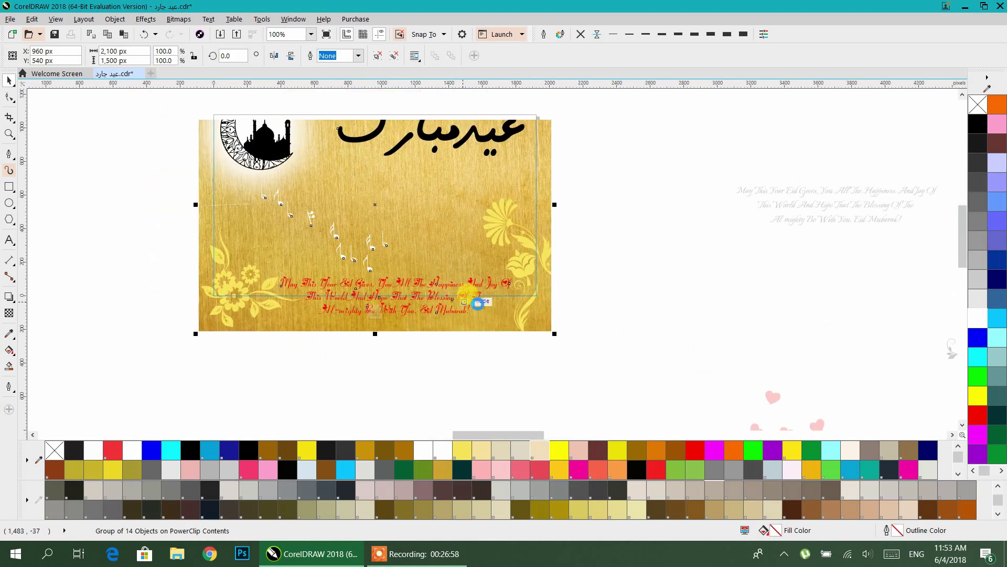
drag(554, 334, 542, 333)
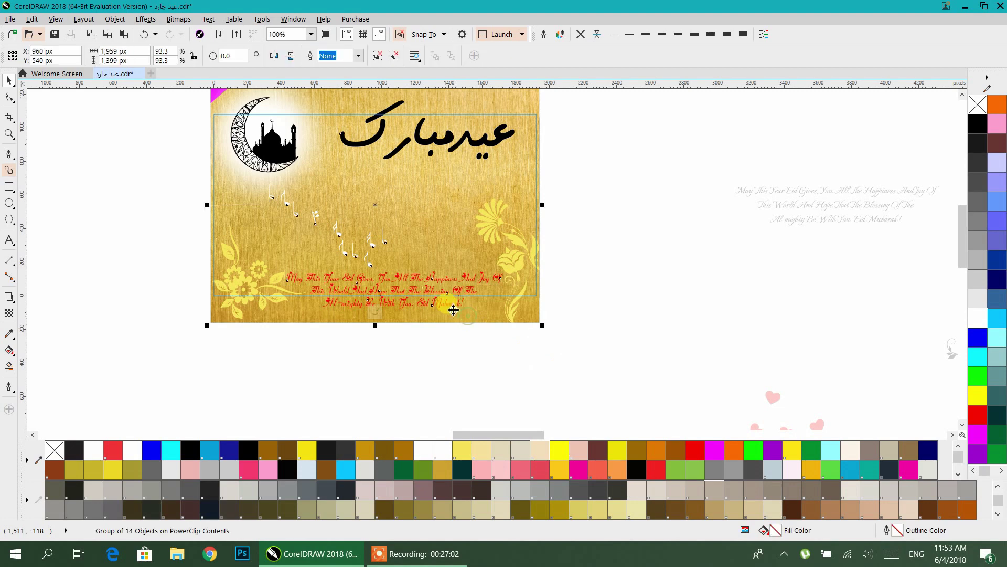
Step: Ungroup the gold card and move the red verse and white music notes up inside the page frame
click(378, 56)
drag(590, 365, 226, 234)
drag(162, 162, 566, 346)
drag(409, 285, 411, 262)
key(Escape)
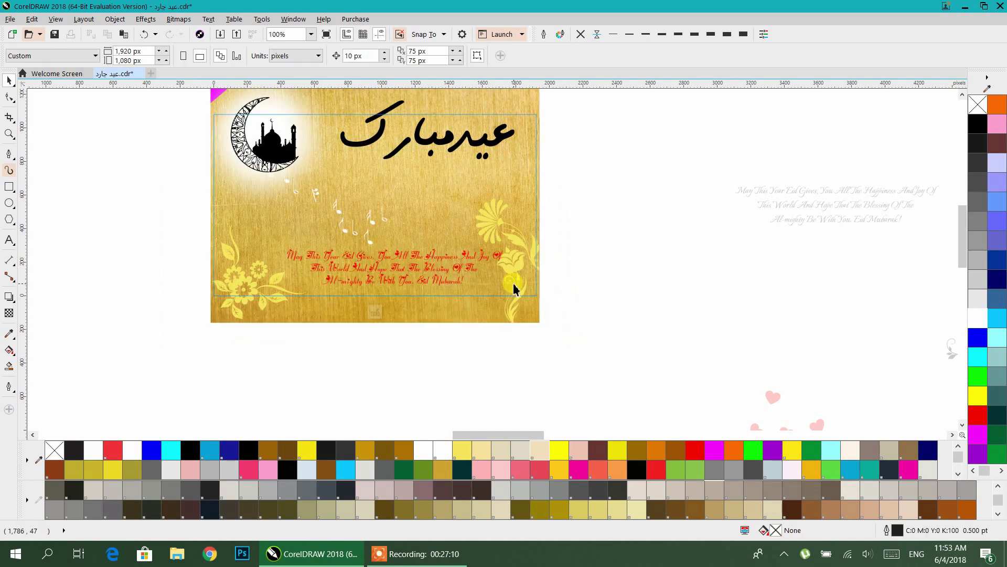
Step: Move the black calligraphy to about X 1,339, Y 886 px and the crescent mosque selection to about X 364, Y 739 px
drag(443, 148, 452, 167)
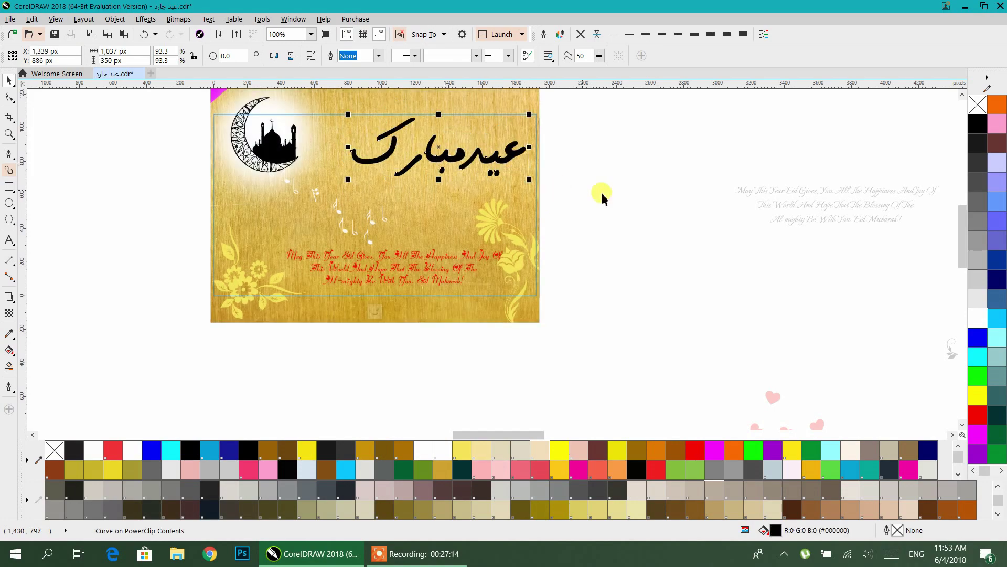
scroll(626, 193, up, 1)
click(290, 201)
drag(290, 201, 290, 223)
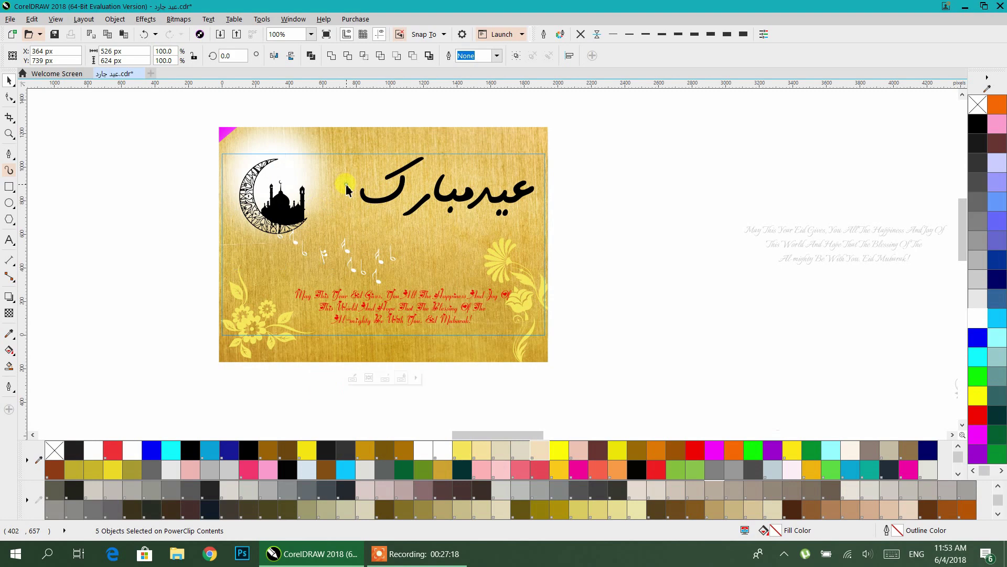
Step: Edit the nested background PowerClip and reposition its white glow behind the lowered crescent mosque
click(331, 172)
double_click(364, 141)
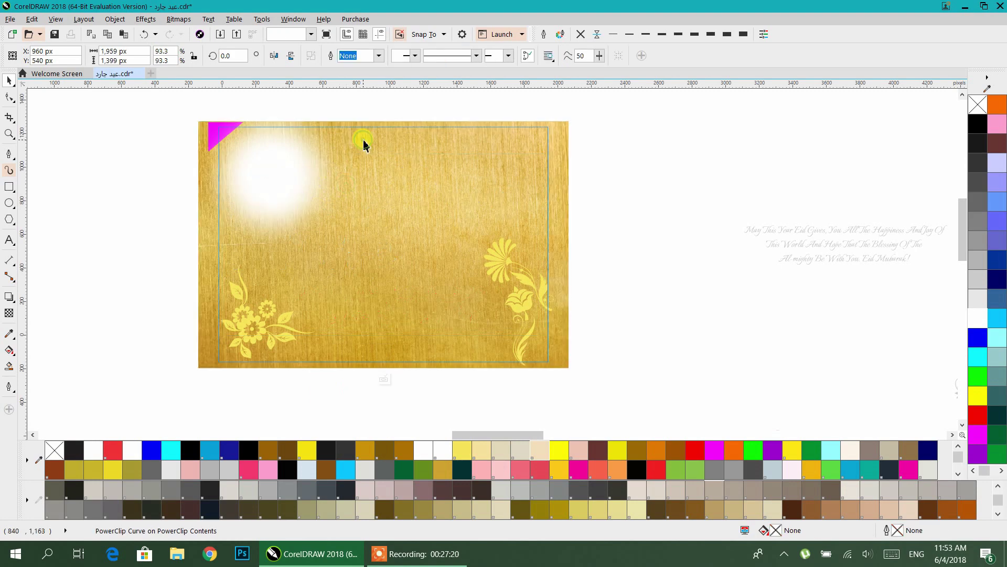
drag(288, 175, 296, 207)
click(665, 189)
ctrl+click(578, 184)
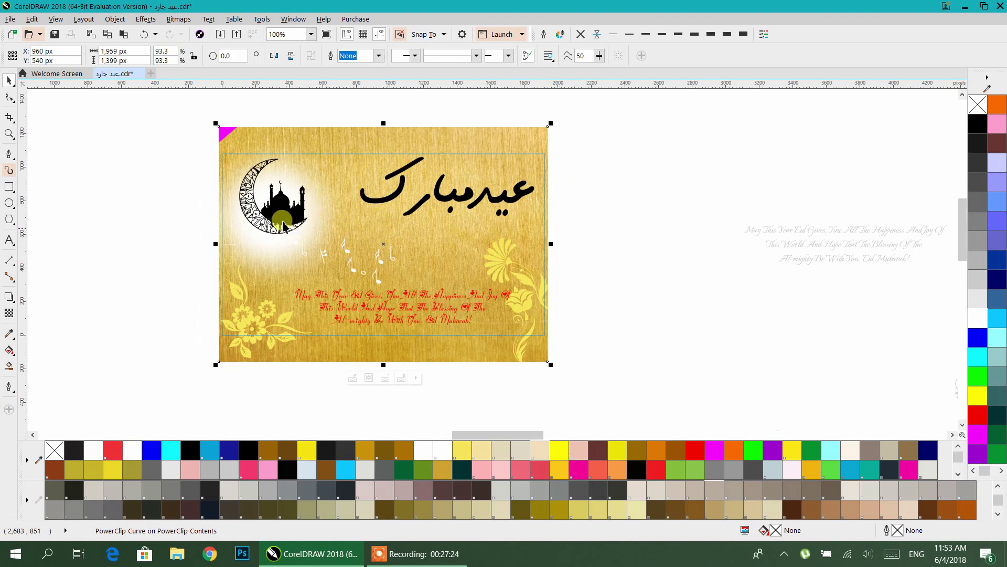
double_click(294, 192)
drag(272, 202, 274, 190)
click(614, 212)
ctrl+click(613, 215)
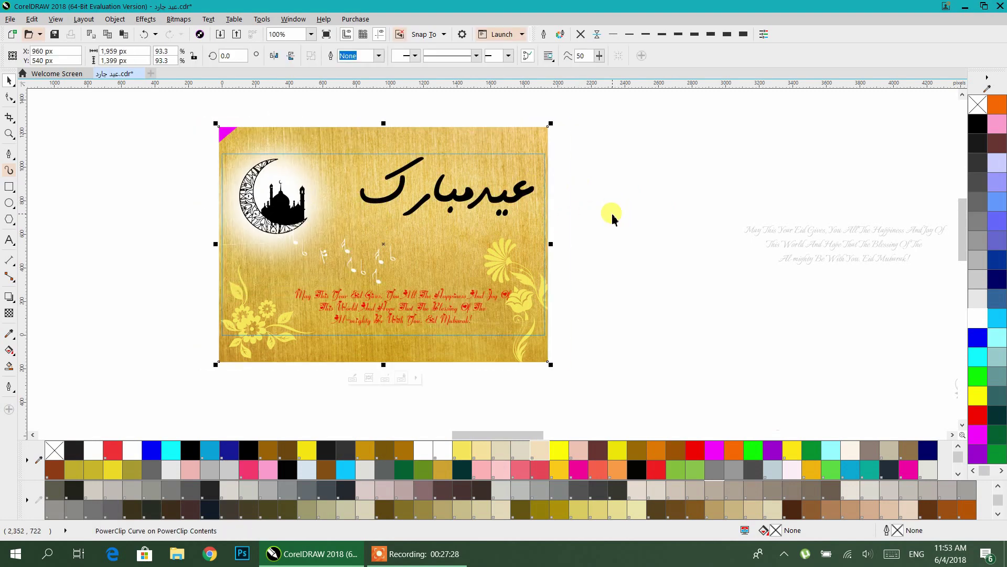
Step: Fill the red greeting verse at the card's lower edge with black
click(613, 218)
ctrl+click(507, 205)
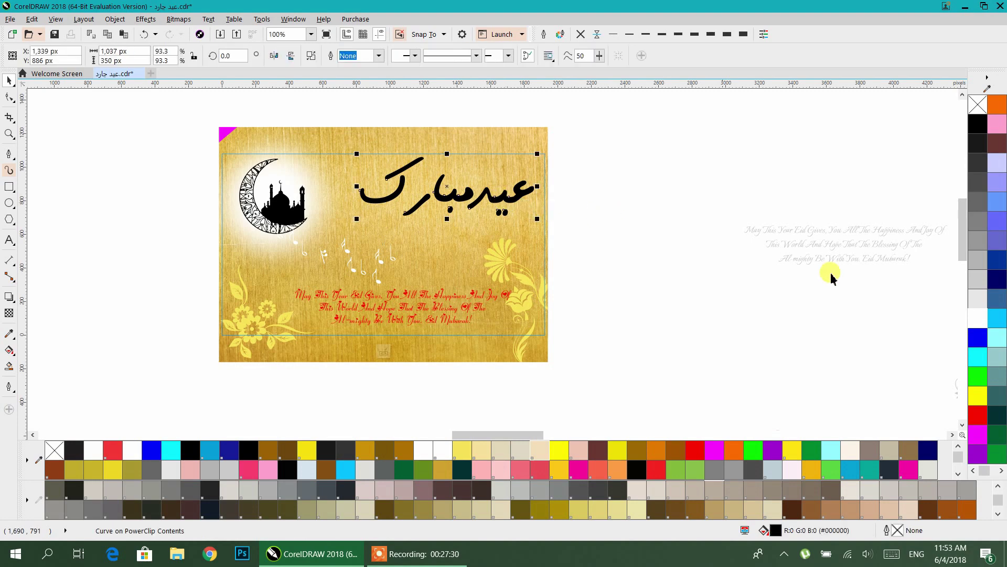
click(691, 256)
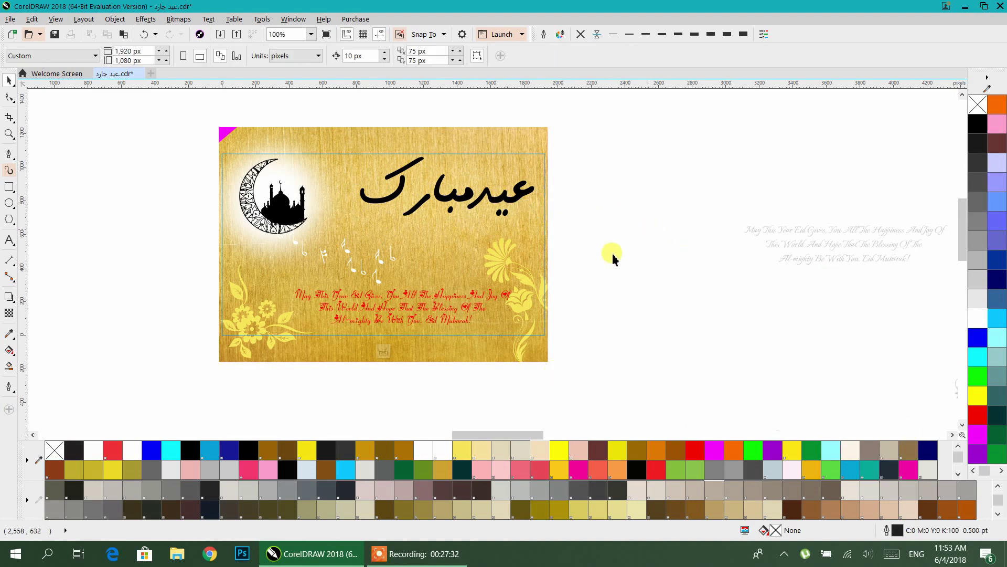
ctrl+click(444, 316)
click(976, 124)
click(642, 181)
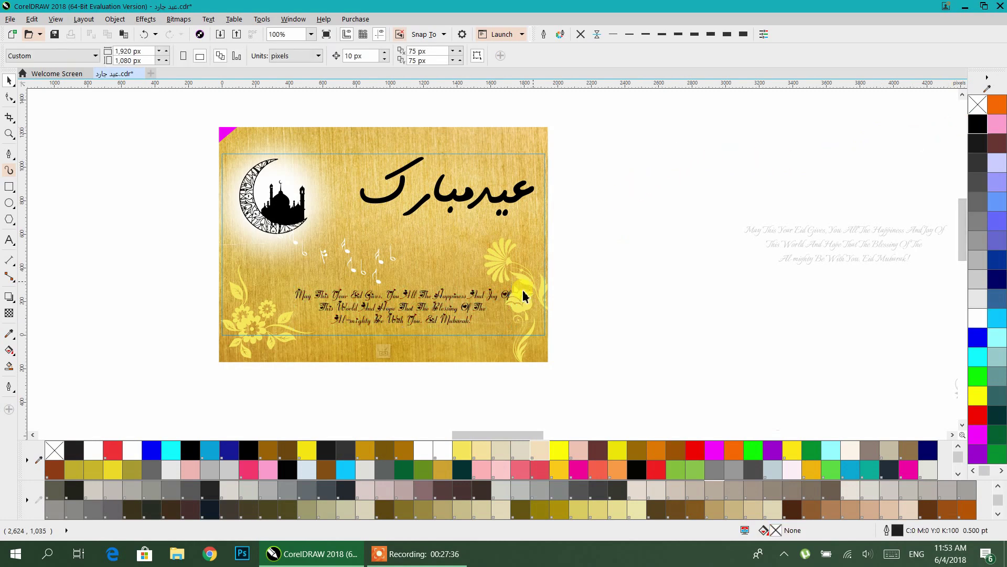
Step: Fill the large calligraphy with red (#FF0000) and finish editing the page-sized PowerClip
ctrl+click(493, 203)
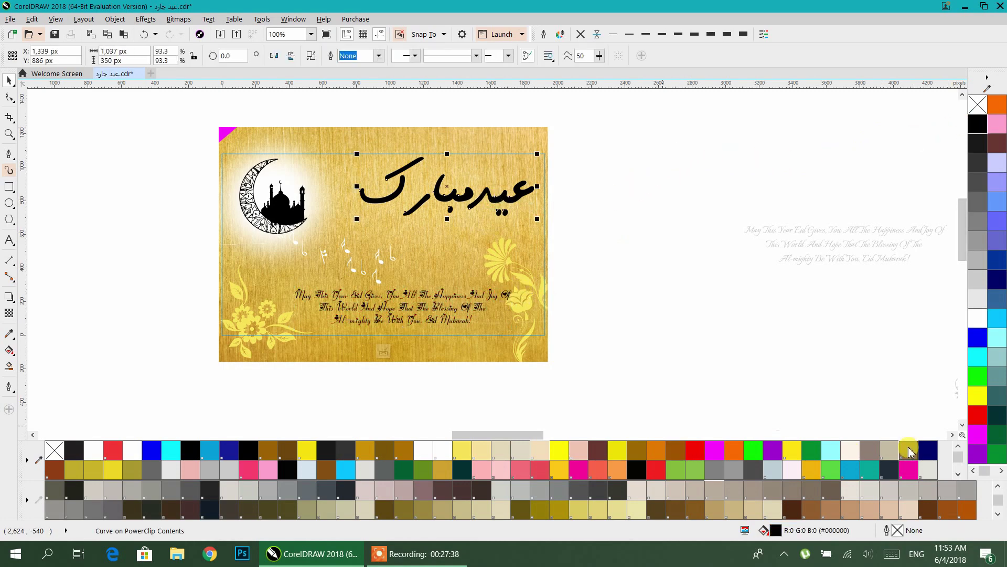
click(977, 416)
click(596, 236)
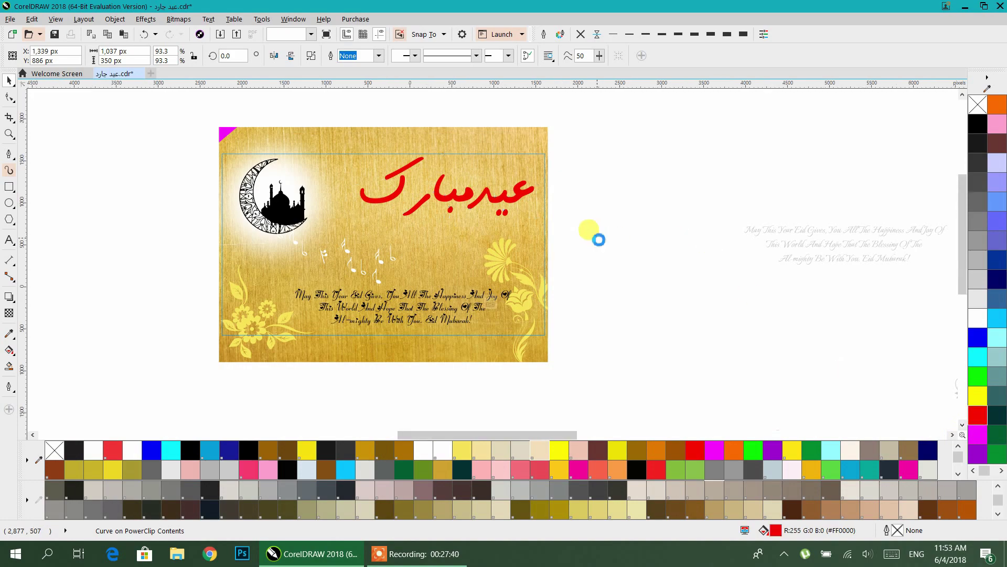
scroll(598, 239, down, 2)
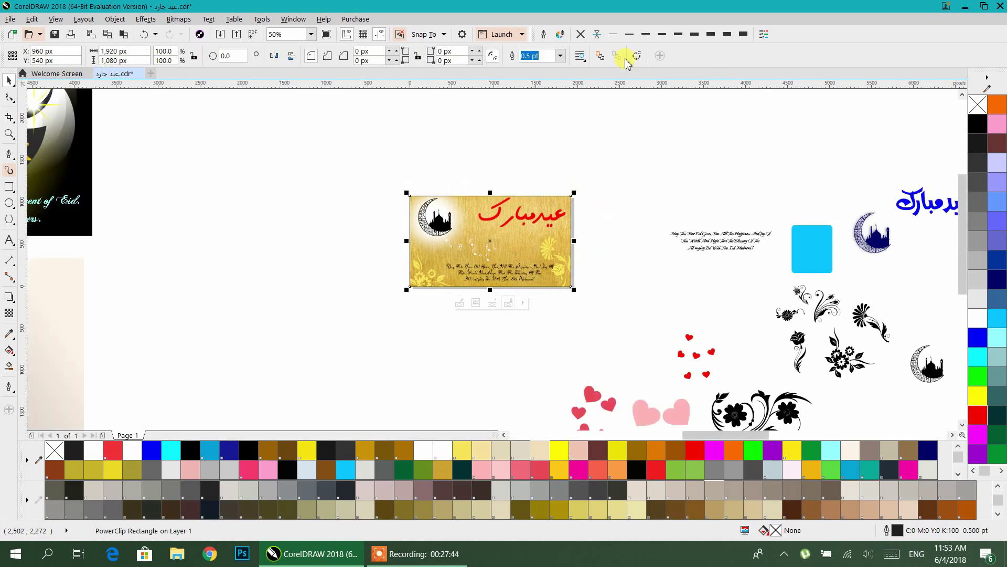
Step: Remove the gold wallpaper's outline and export only the selected artwork as a PNG named Card wall
click(581, 35)
drag(603, 155, 366, 328)
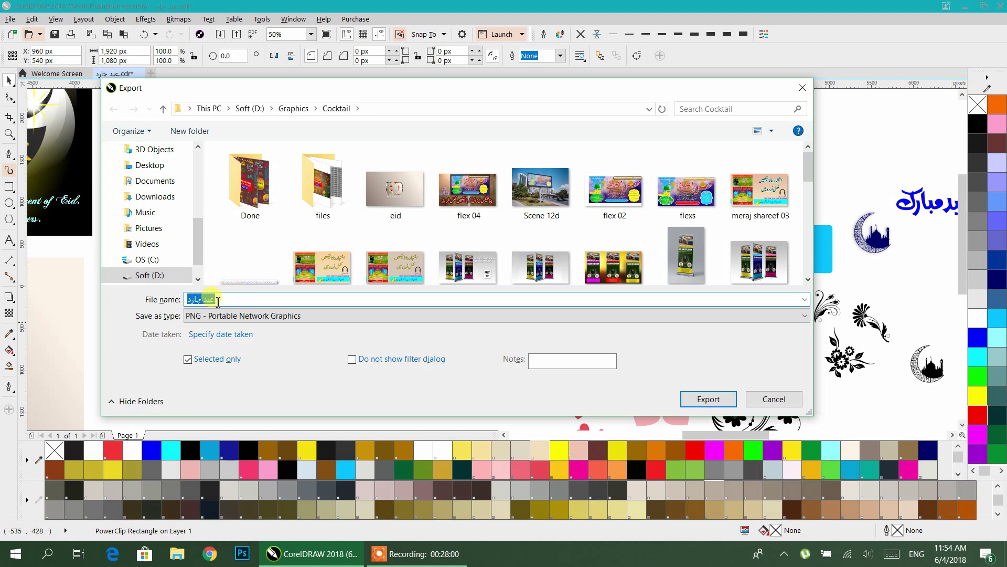
text(Card wall)
click(695, 401)
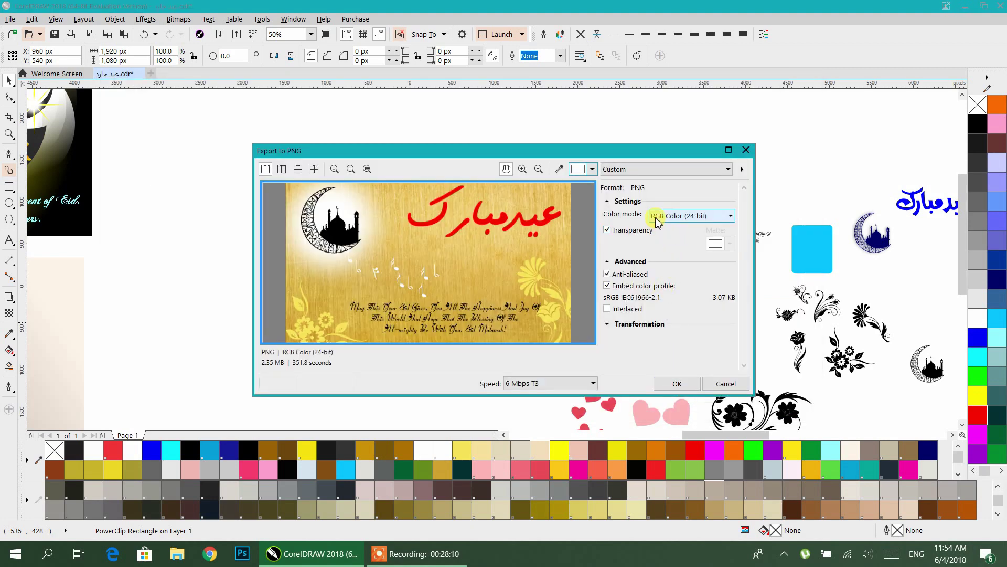
click(676, 385)
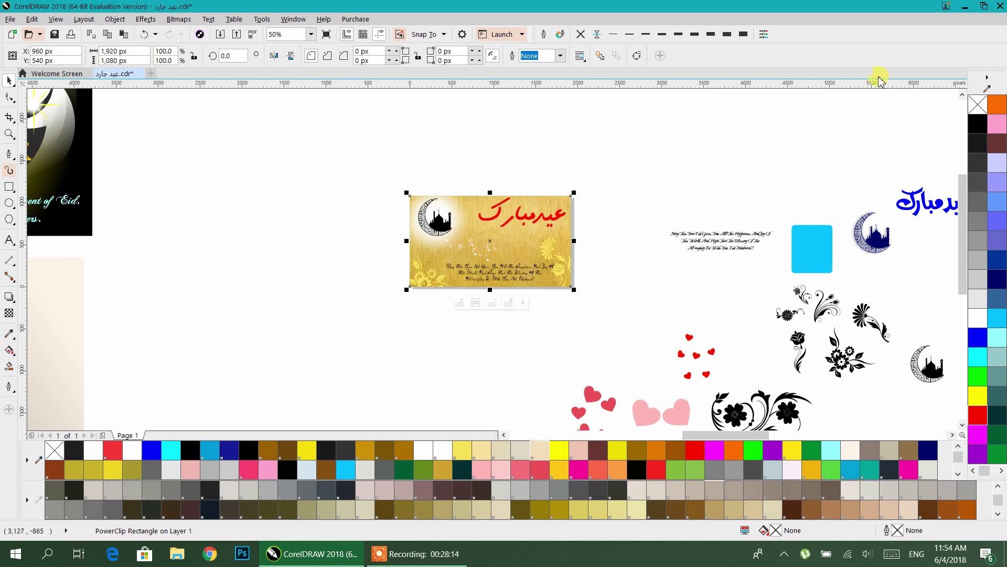
Step: Switch to File Explorer and open the exported Card wall image from the recent files in Photos
click(965, 8)
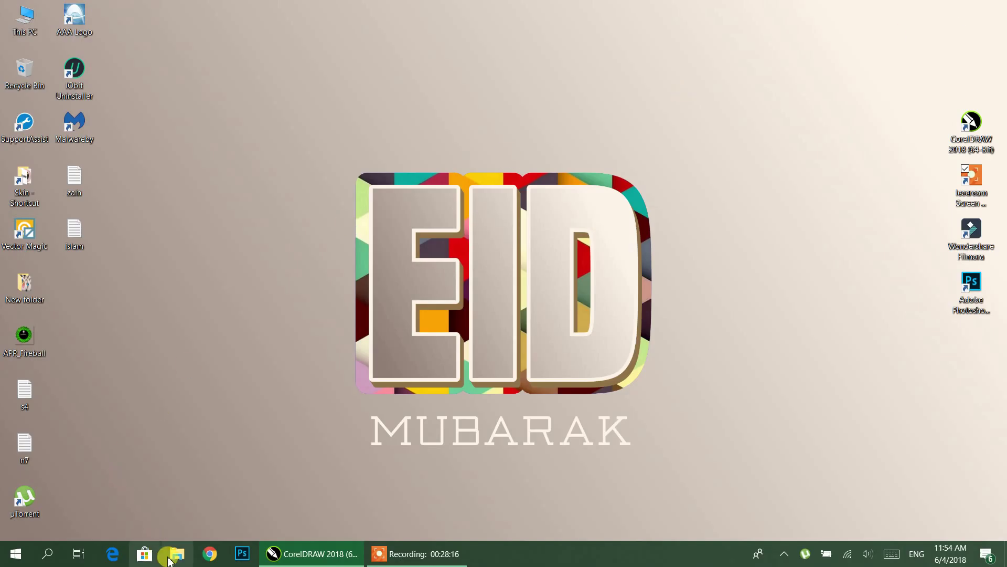
key(super+e)
click(399, 236)
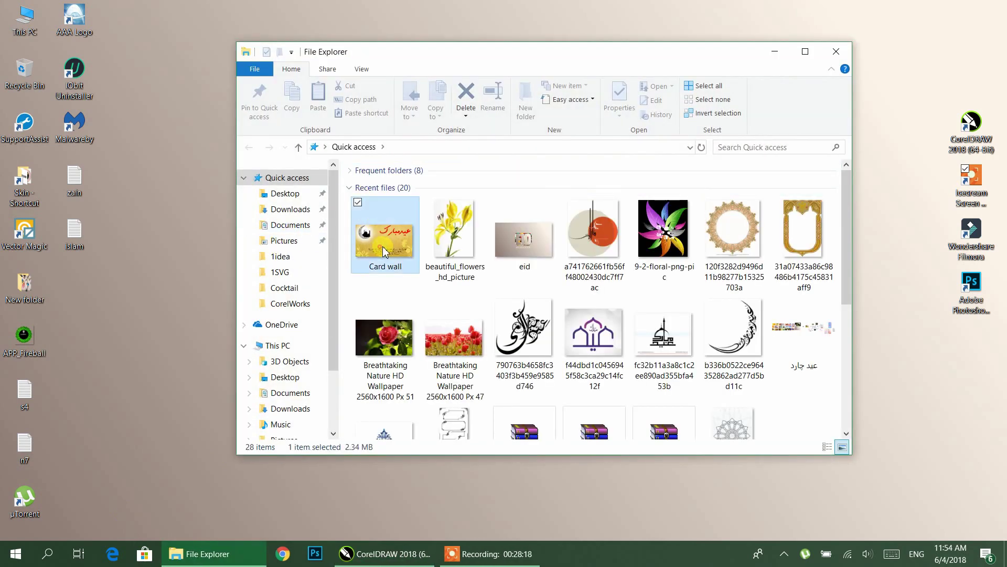
right_click(401, 237)
click(207, 106)
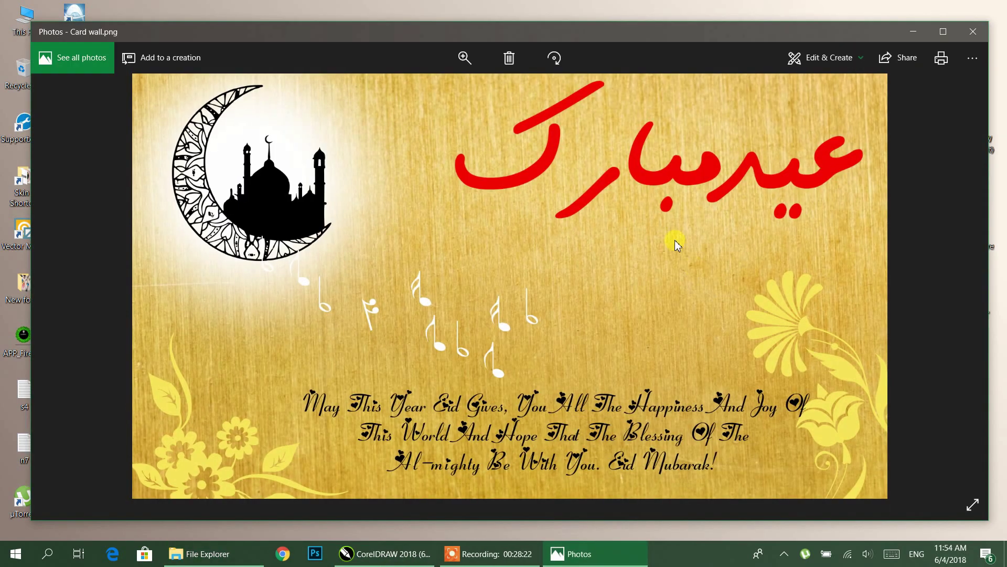
Step: Set the Card wall image as the desktop background, then close Photos and File Explorer to reveal the desktop
right_click(676, 243)
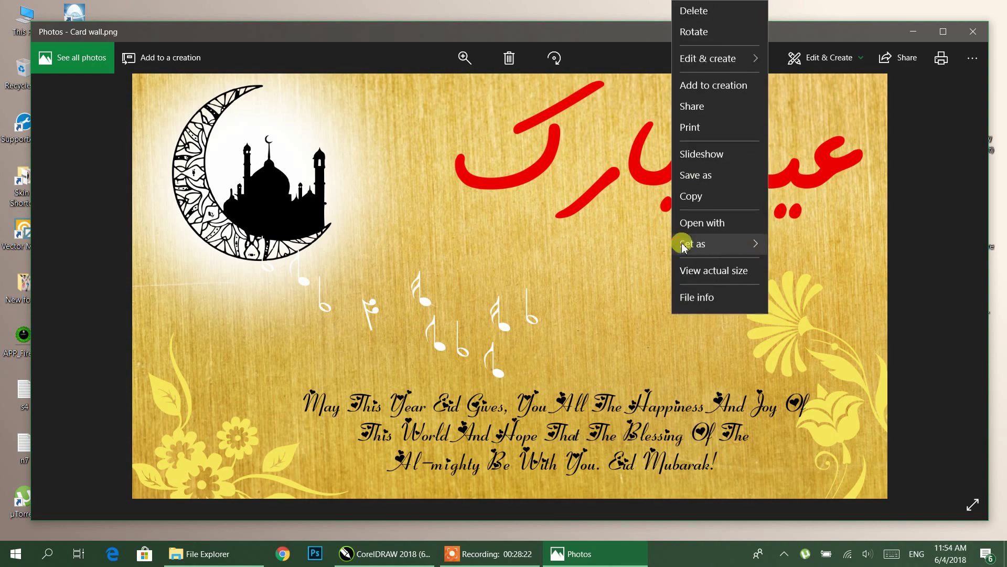
mouse_move(717, 251)
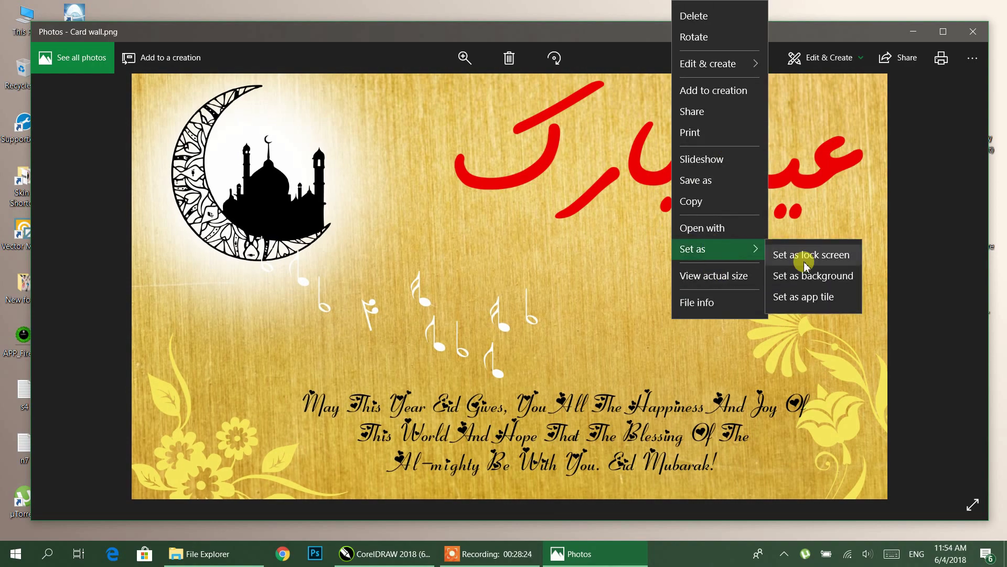
click(822, 276)
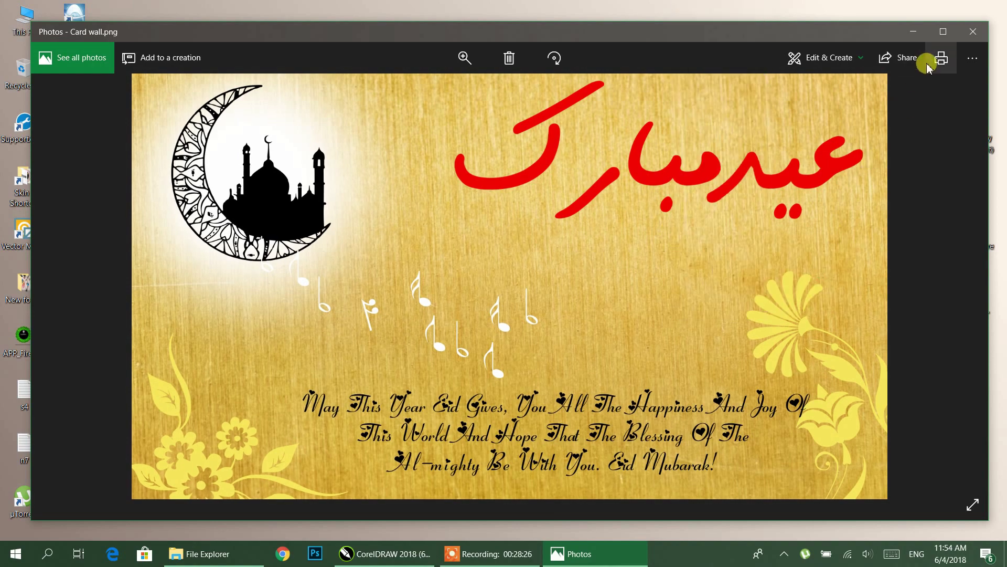
click(973, 32)
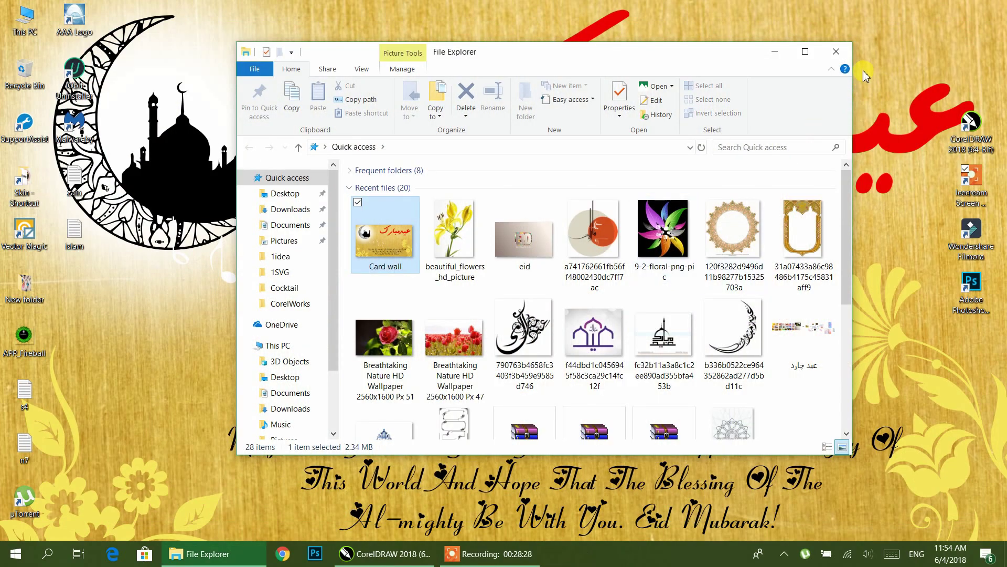
click(837, 51)
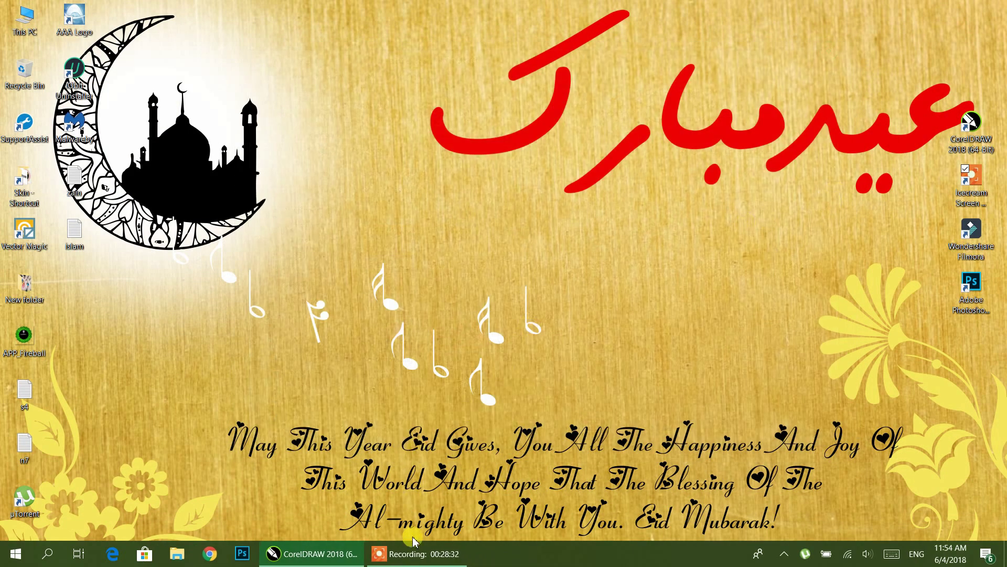
click(420, 560)
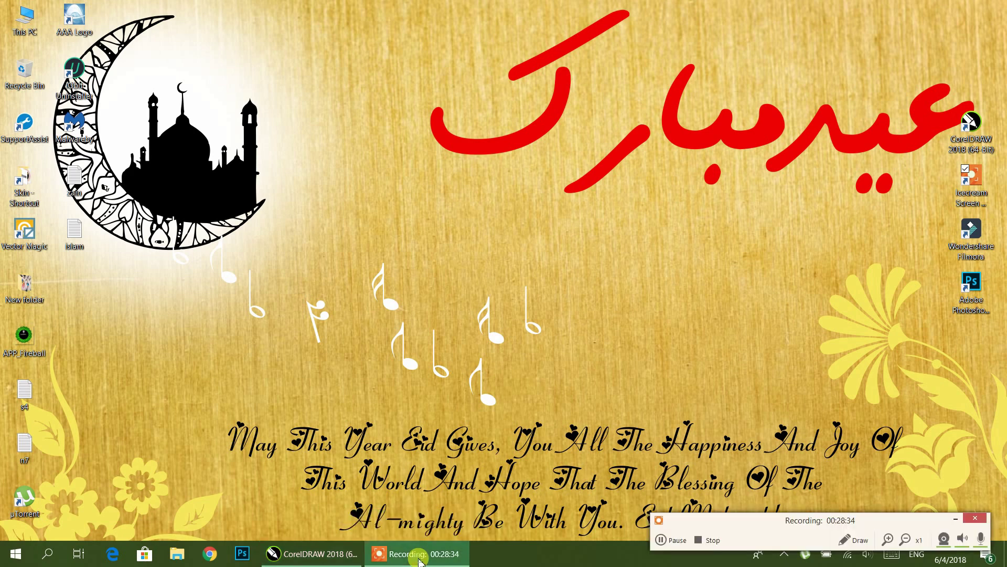